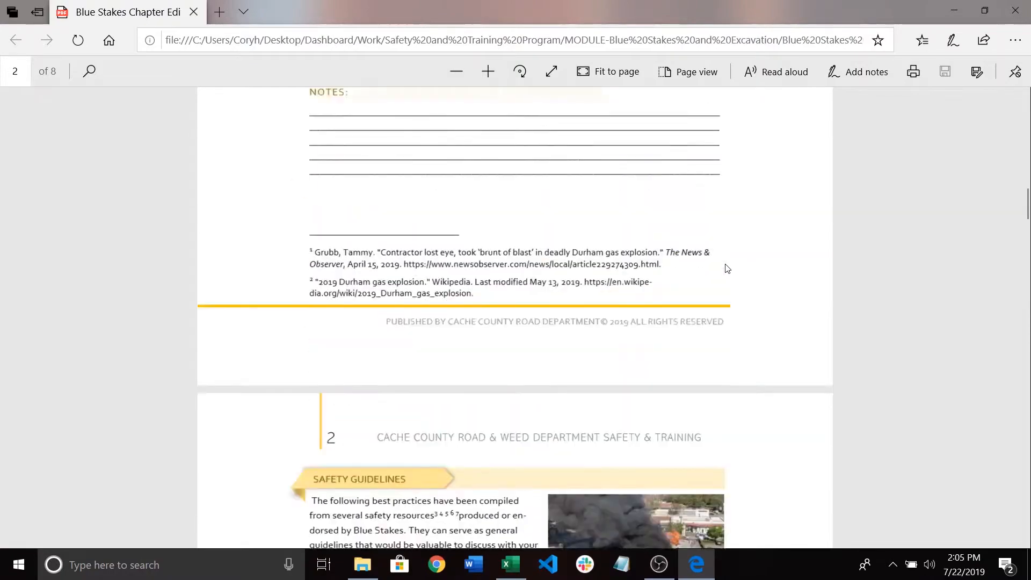
# - Skim the Blue Stakes chapter PDF from page 2 through the safety guidelines, marker and damaged-line sections to the chapter quiz on the last page
pyautogui.scroll(-6, 704, 276)
pyautogui.scroll(-12, 695, 276)
pyautogui.scroll(3, 684, 270)
pyautogui.scroll(-15, 429, 179)
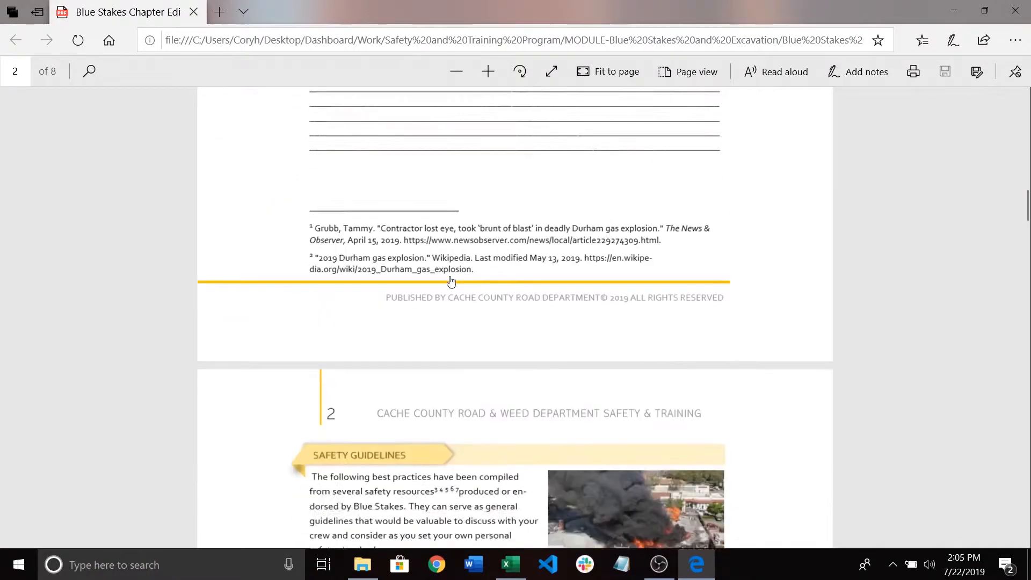
pyautogui.scroll(-12, 610, 381)
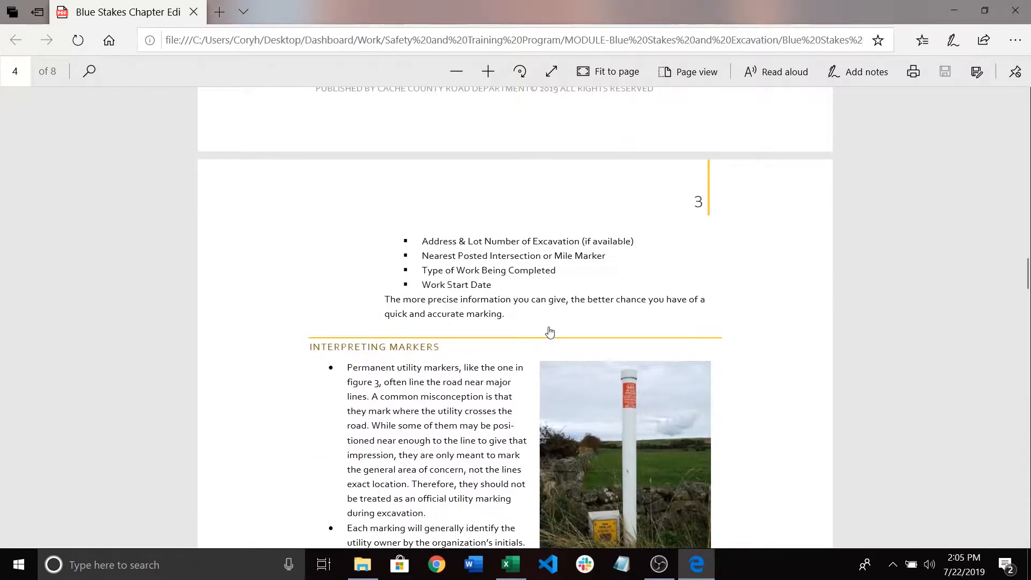
pyautogui.scroll(-3, 510, 371)
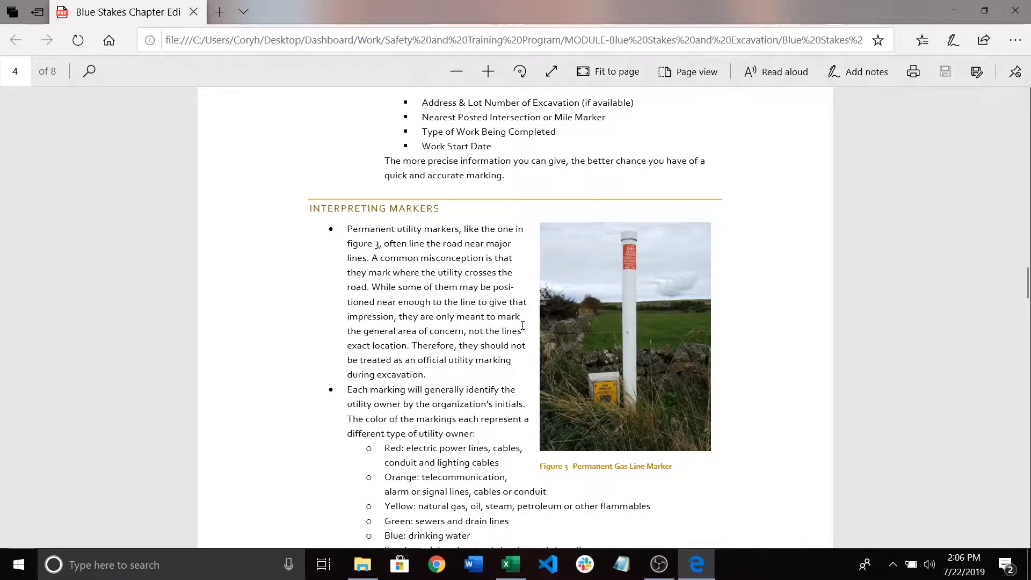
pyautogui.scroll(-20, 523, 327)
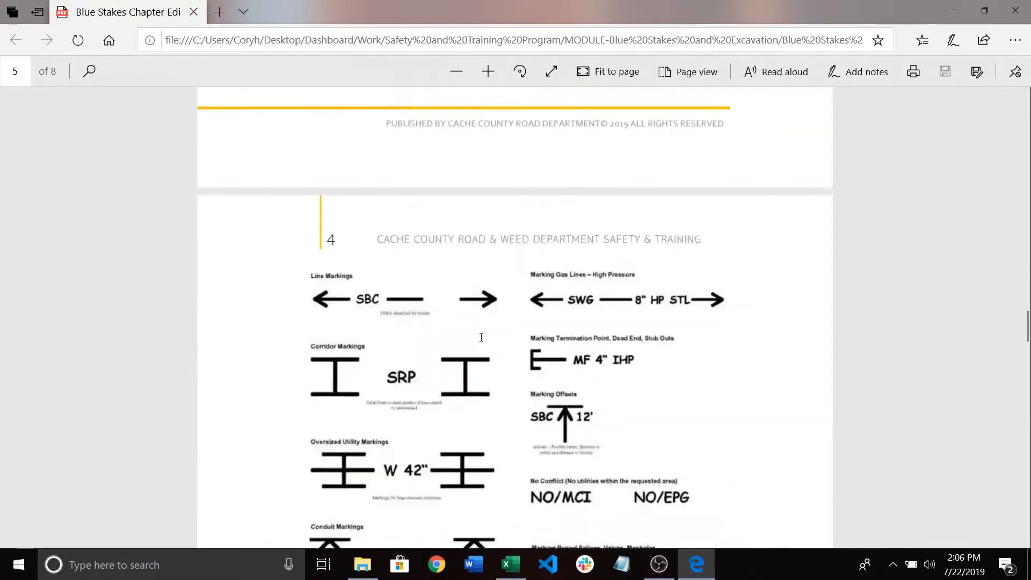
pyautogui.scroll(-20, 419, 347)
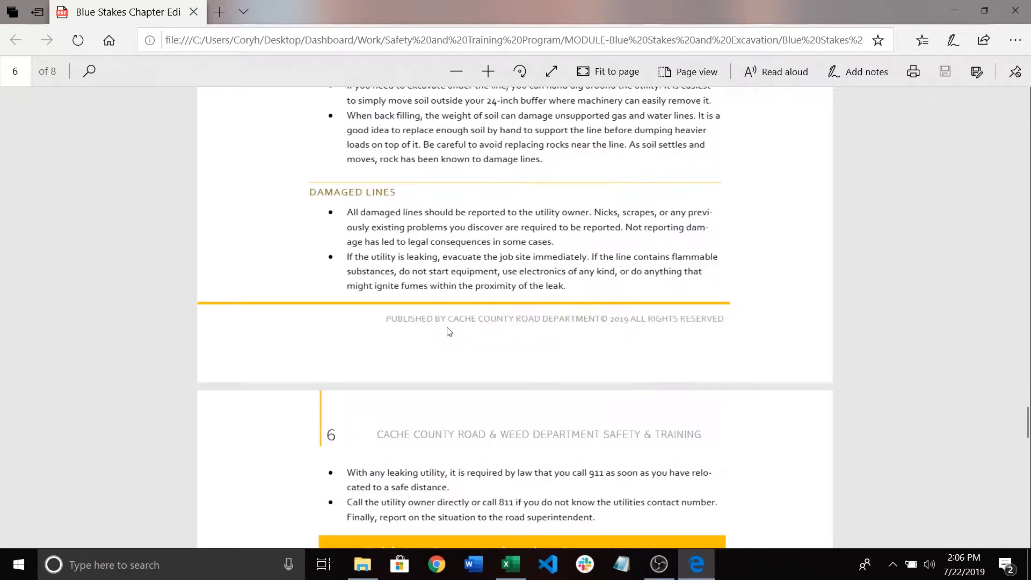
pyautogui.scroll(-15, 409, 310)
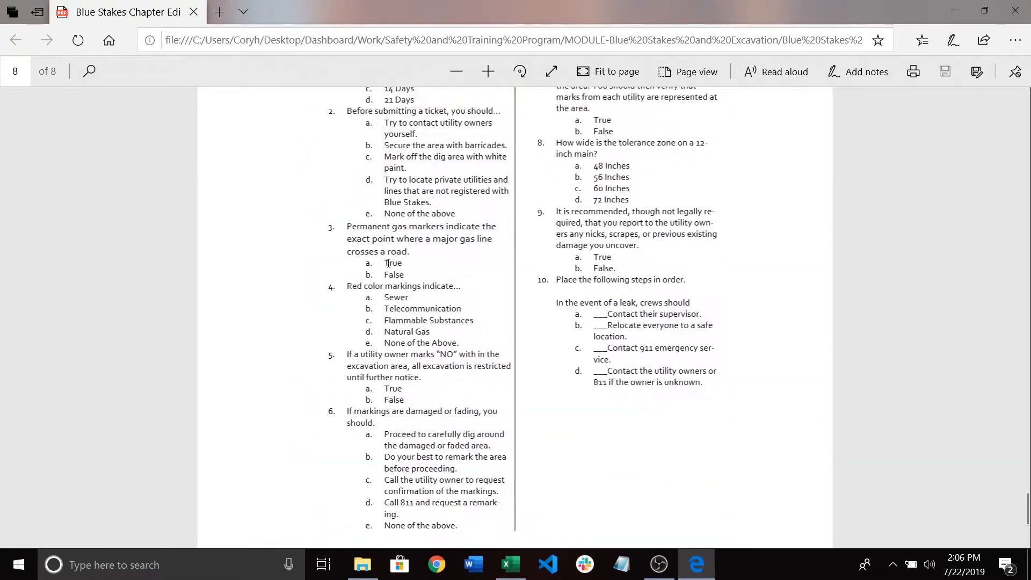
# - Examine the Chapter Quiz questions 1 to 10 and their answer formats, down to the note at the end of the page
pyautogui.scroll(10, 440, 312)
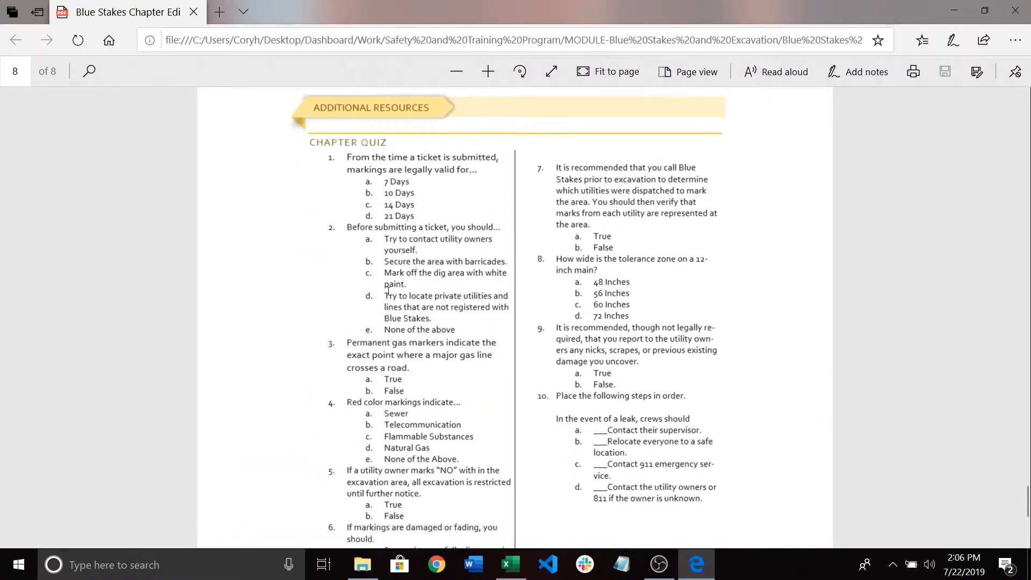
pyautogui.scroll(-1, 441, 312)
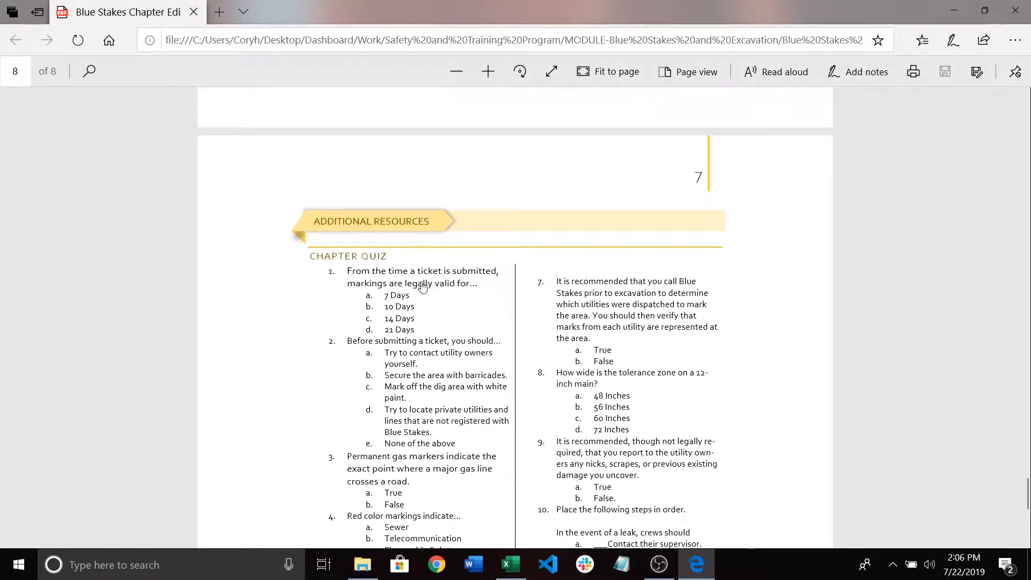
pyautogui.scroll(-1, 395, 257)
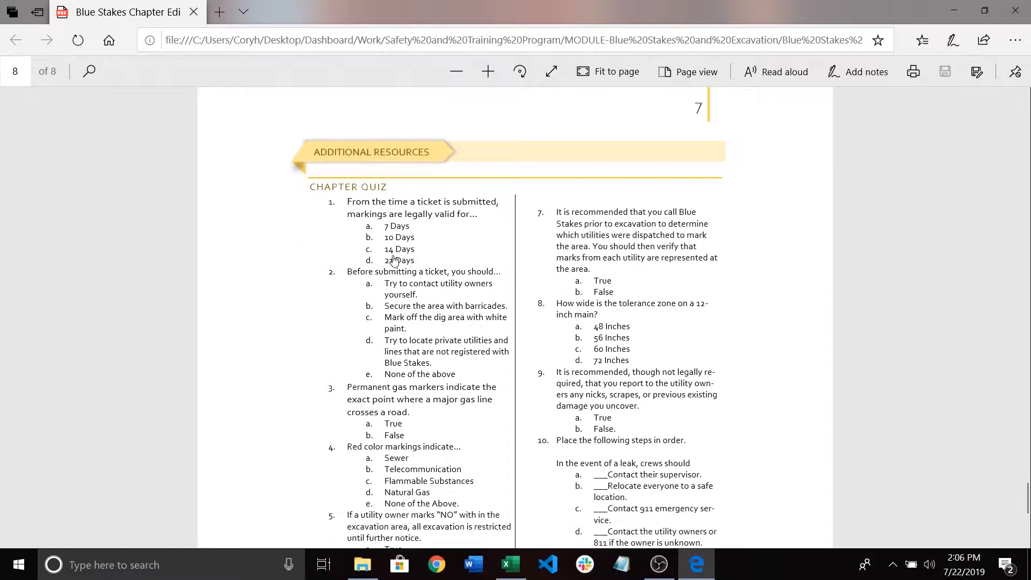
pyautogui.scroll(-2, 499, 238)
pyautogui.scroll(-4, 497, 241)
pyautogui.scroll(5, 492, 239)
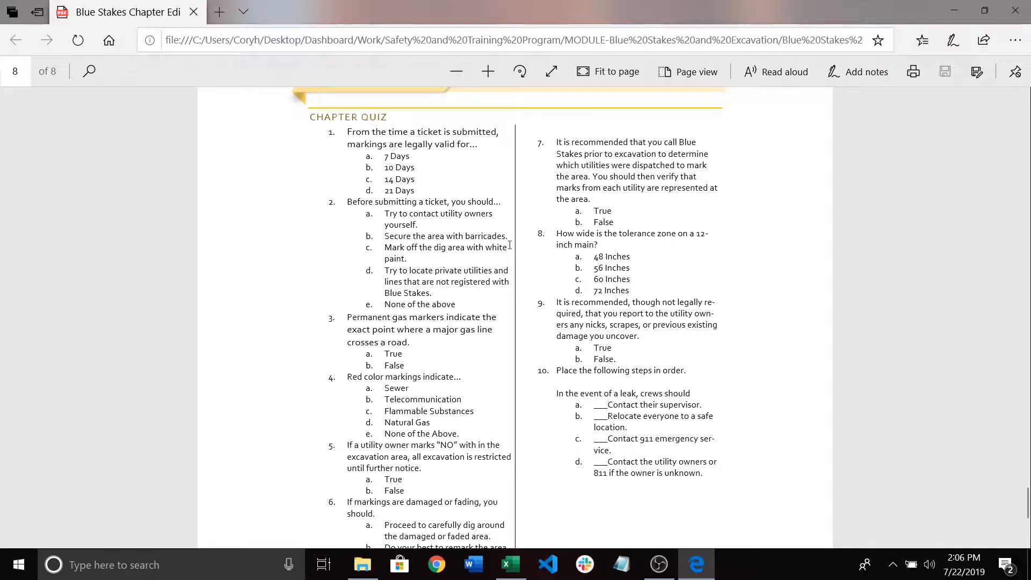
pyautogui.scroll(1, 449, 245)
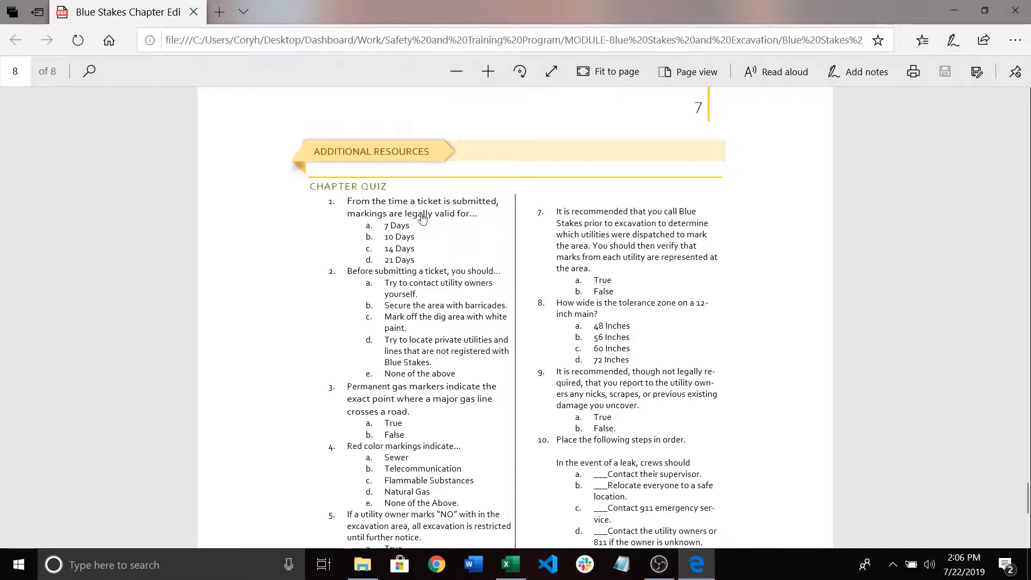
pyautogui.scroll(-2, 450, 252)
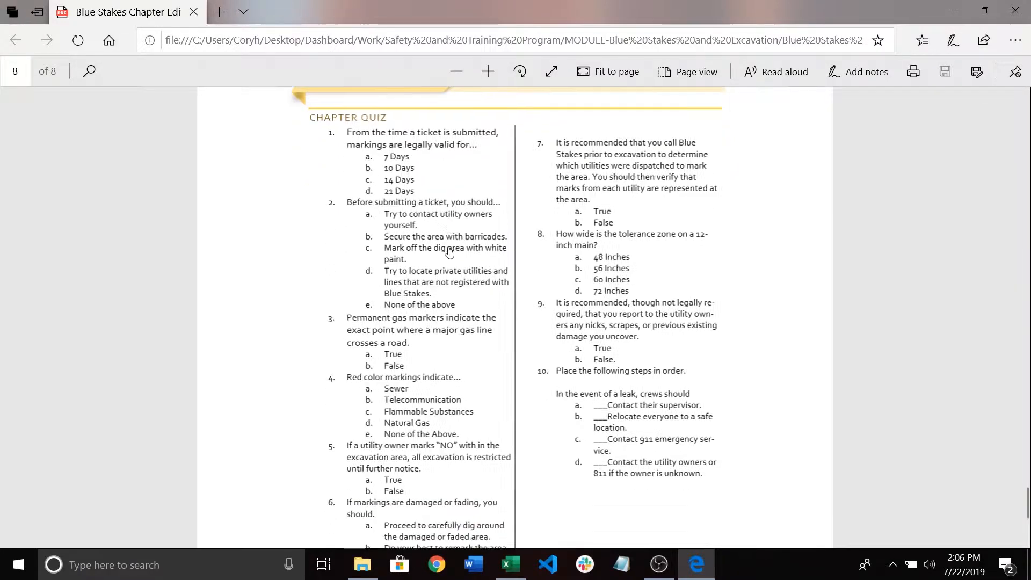
pyautogui.scroll(-3, 416, 242)
pyautogui.scroll(7, 594, 346)
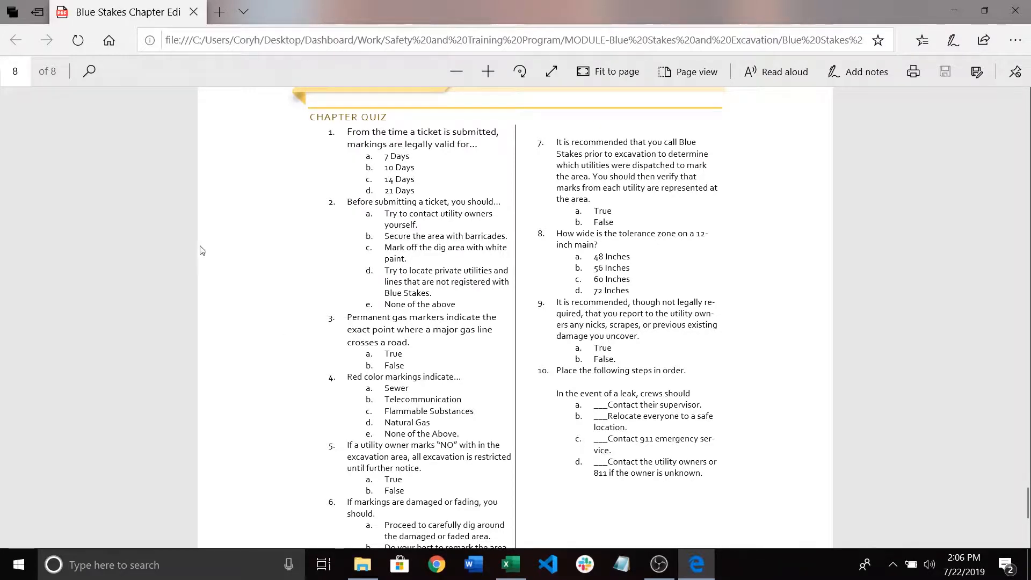
pyautogui.scroll(-3, 462, 269)
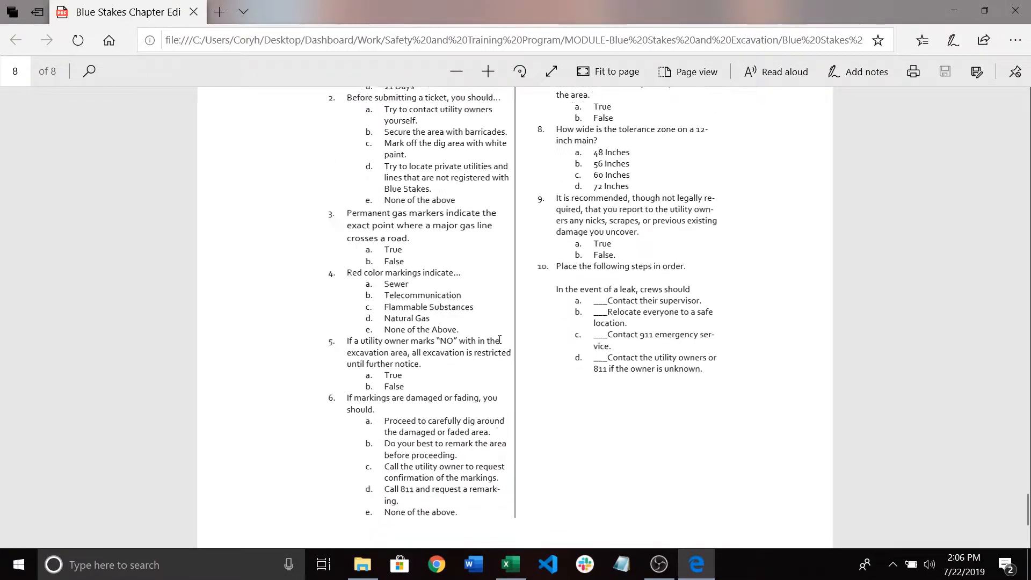
pyautogui.scroll(3, 675, 338)
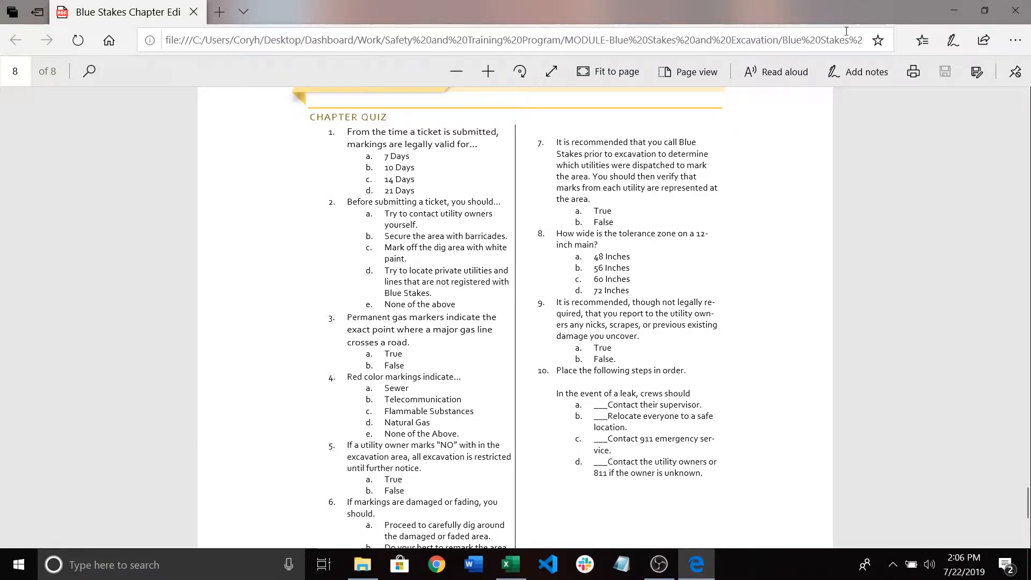
pyautogui.scroll(3, 544, 249)
pyautogui.scroll(-3, 637, 264)
pyautogui.scroll(-2, 422, 320)
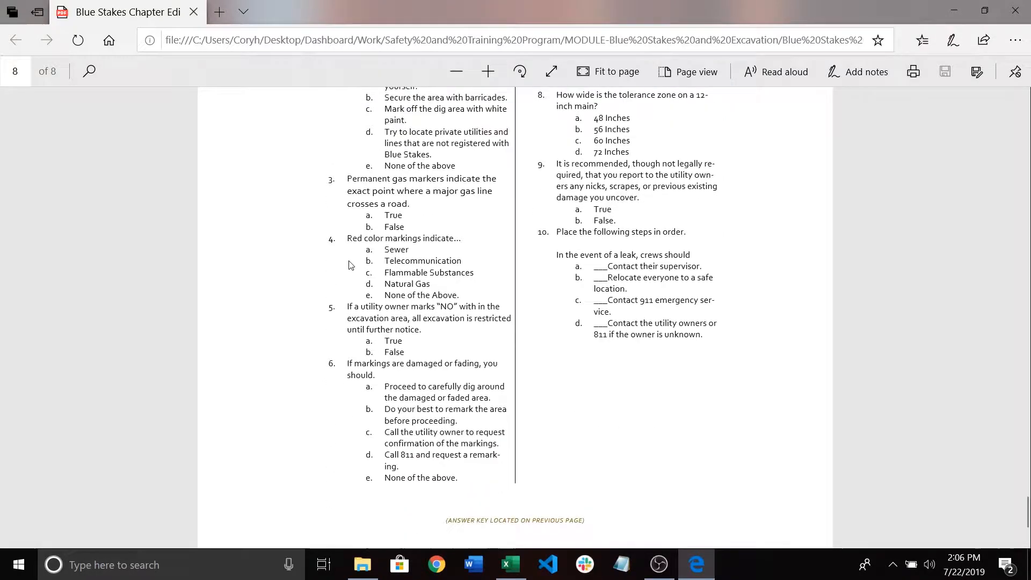
pyautogui.scroll(1, 581, 213)
pyautogui.scroll(-1, 635, 197)
pyautogui.scroll(-1, 635, 198)
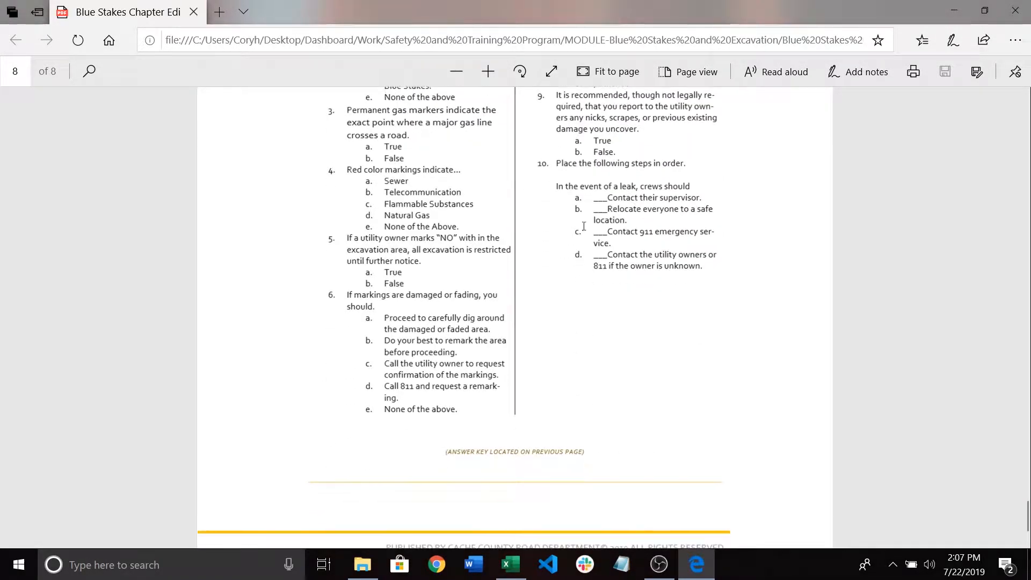
# - Highlight the text of quiz question 10 about ordering the leak-response steps, clear the selection and look over the quiz again
pyautogui.moveTo(557, 162); pyautogui.dragTo(675, 268)
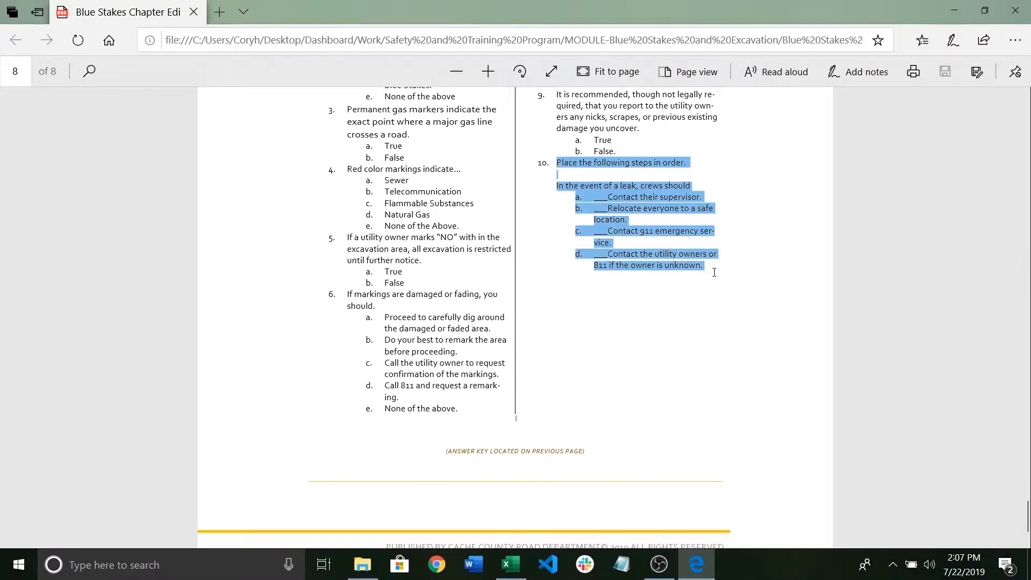
pyautogui.click(585, 236)
pyautogui.moveTo(550, 166); pyautogui.dragTo(719, 269)
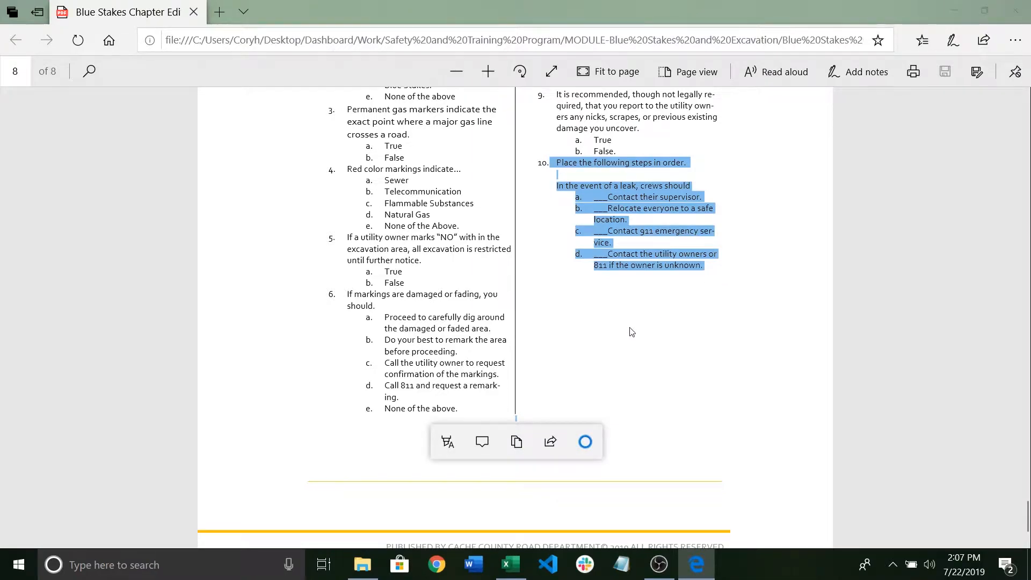
pyautogui.scroll(4, 626, 301)
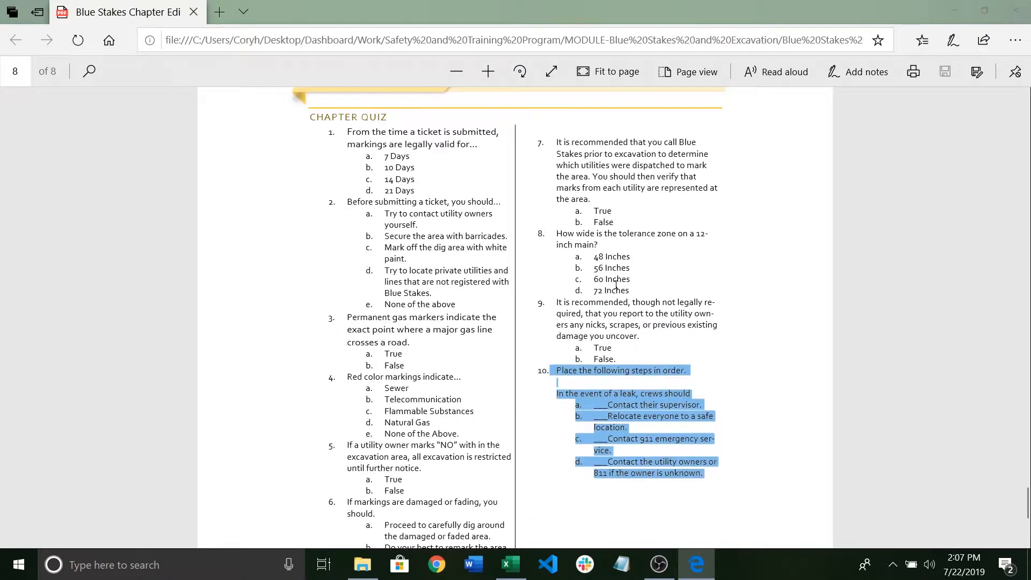
pyautogui.scroll(-1, 617, 286)
pyautogui.click(623, 281)
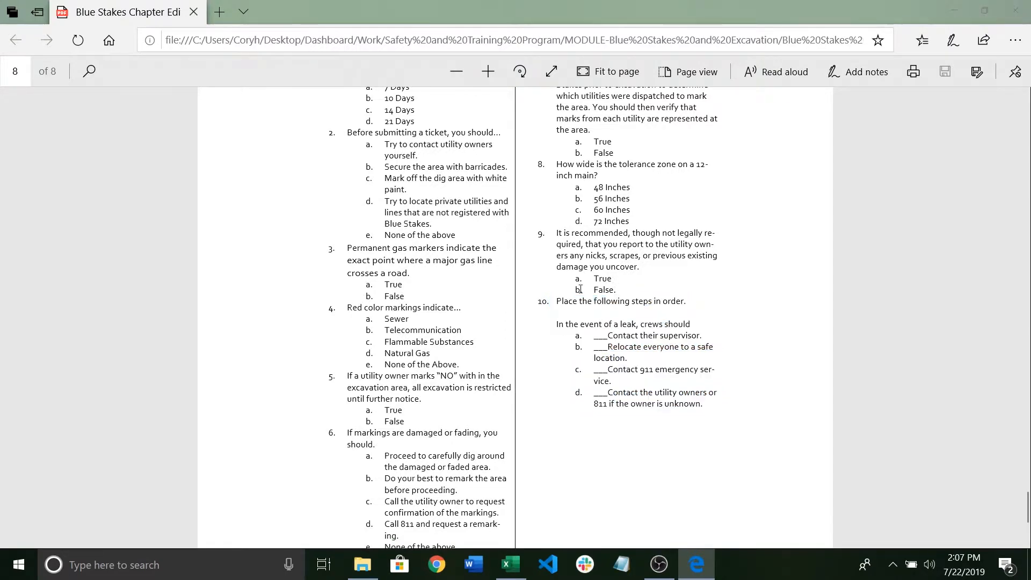
pyautogui.scroll(2, 480, 259)
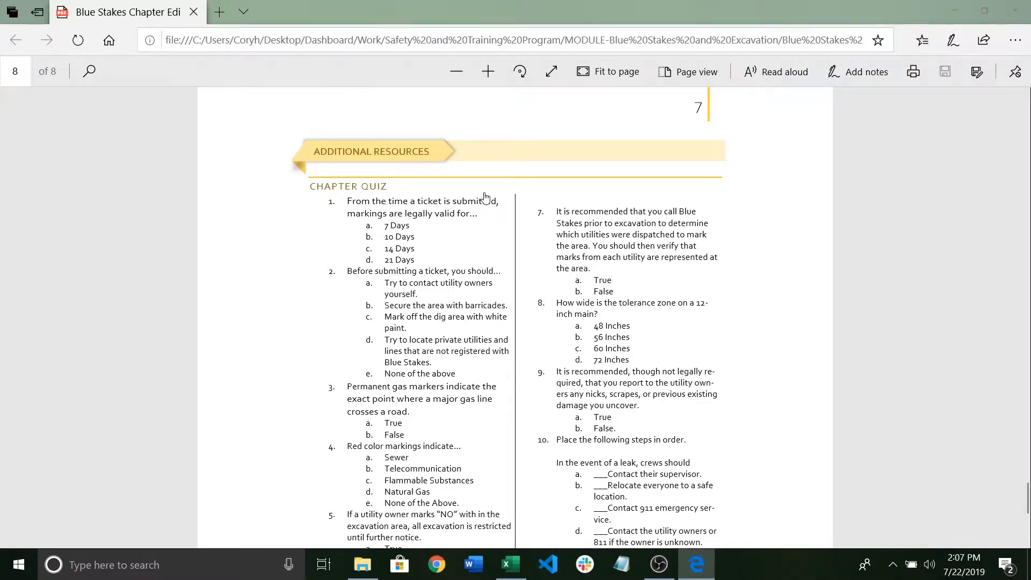
pyautogui.scroll(-5, 609, 161)
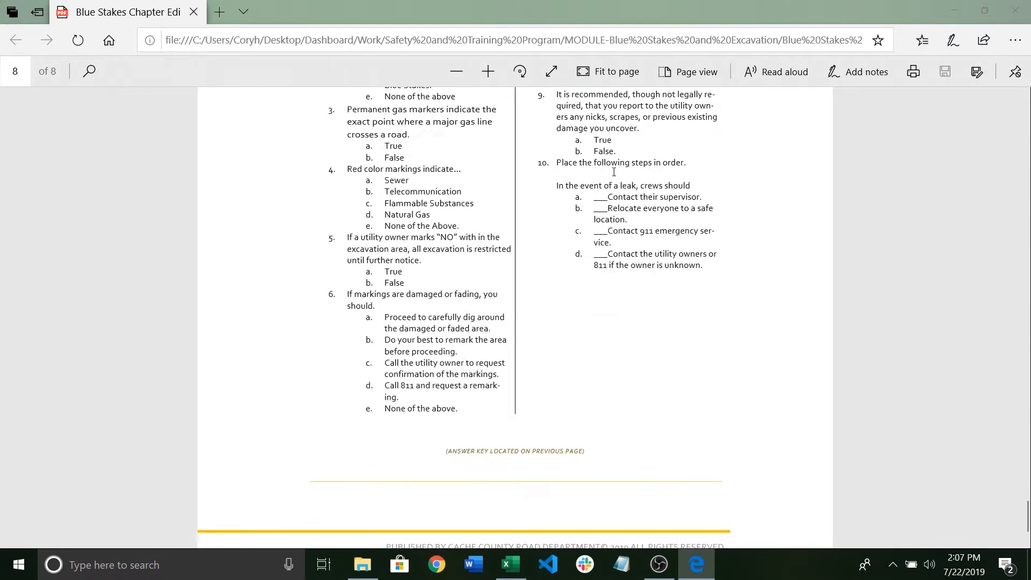
pyautogui.scroll(-1, 611, 169)
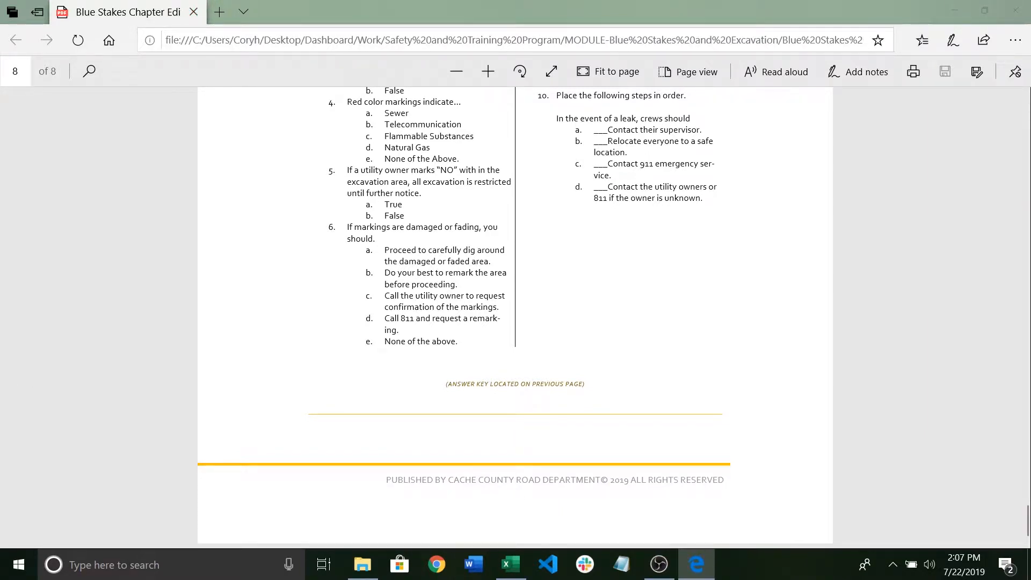
# - Close the PDF, switch to Chrome, open the bookmarked Safety & Training site and log in with the prefilled credentials
pyautogui.click(1016, 10)
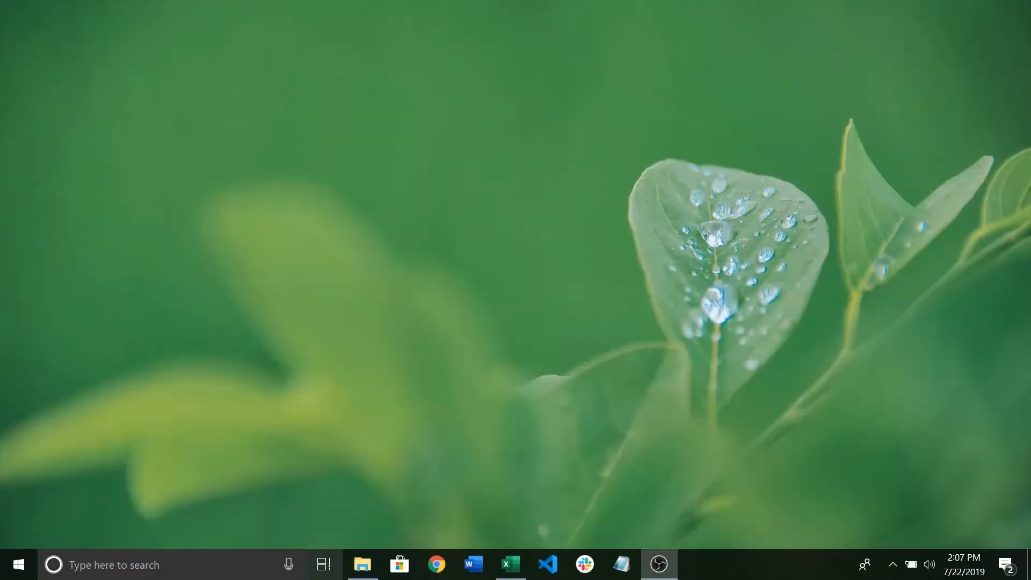
pyautogui.click(440, 567)
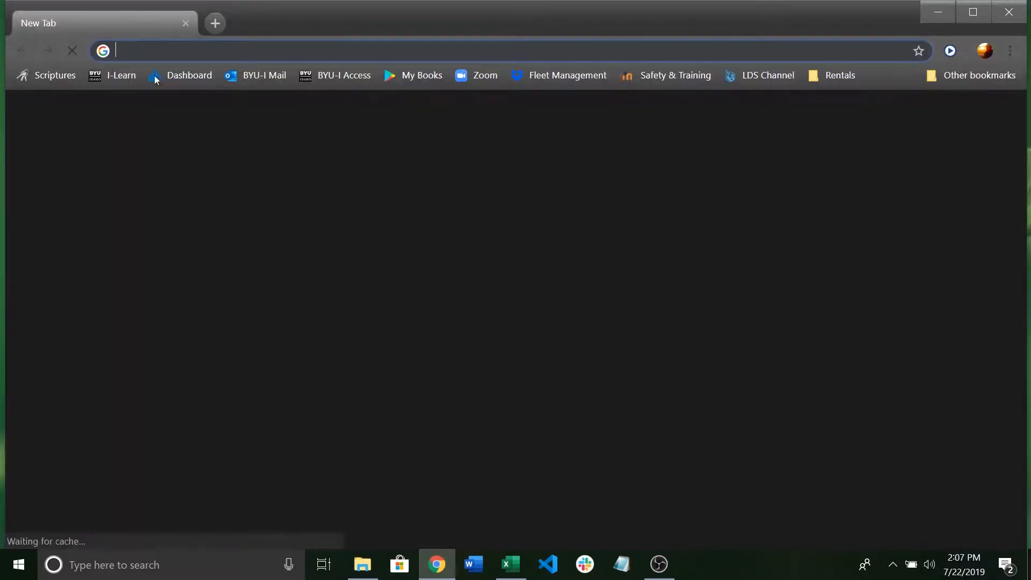
pyautogui.click(652, 76)
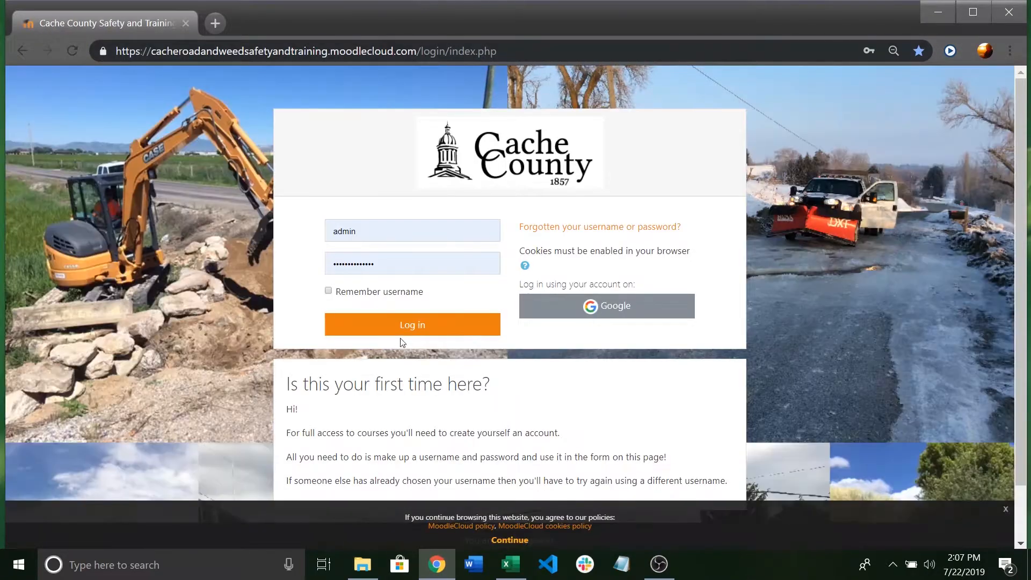
pyautogui.click(391, 335)
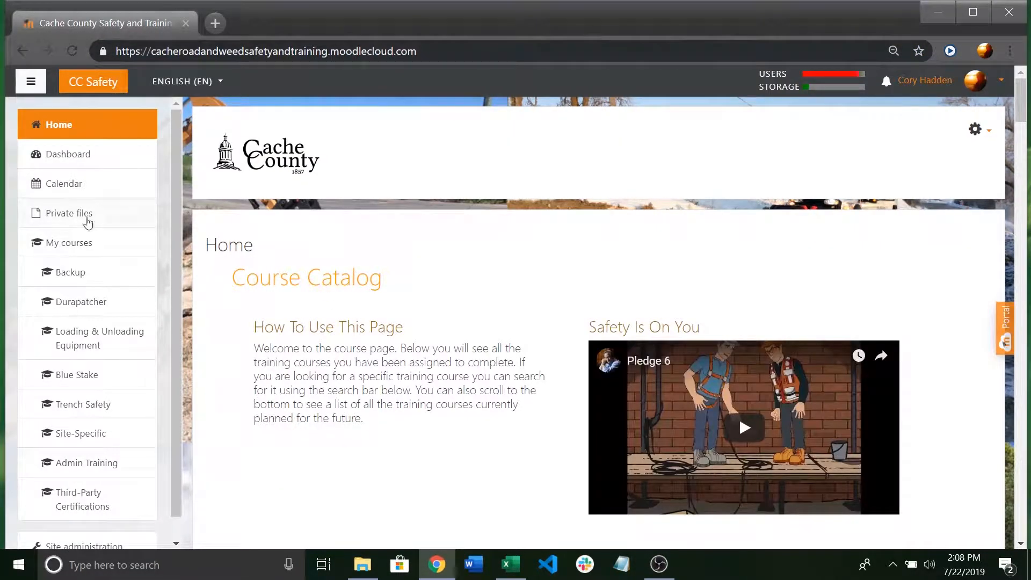
# - View the Blue Stake course page, and return to the site home page with the course navigation list shown
pyautogui.click(78, 379)
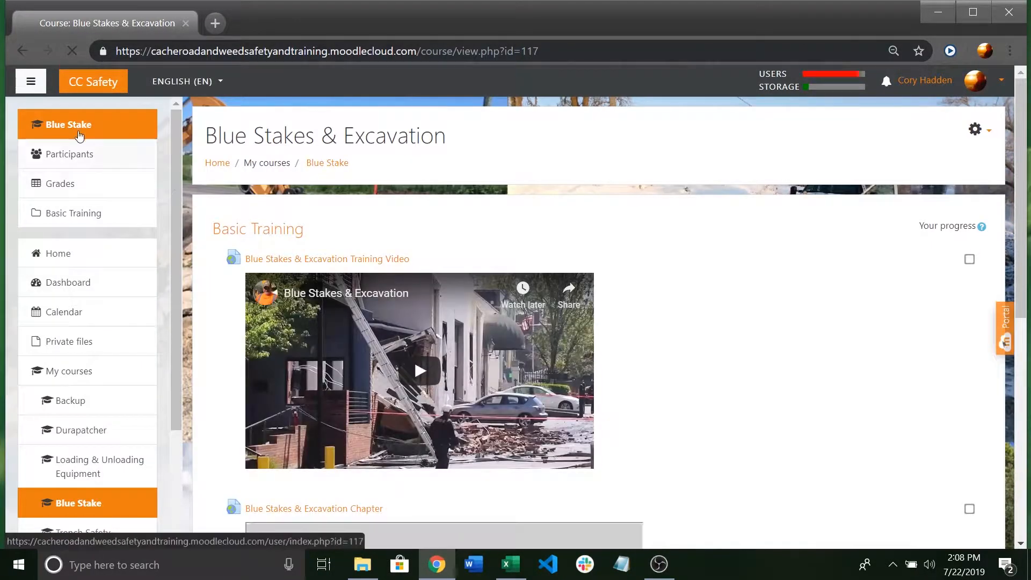
pyautogui.click(30, 81)
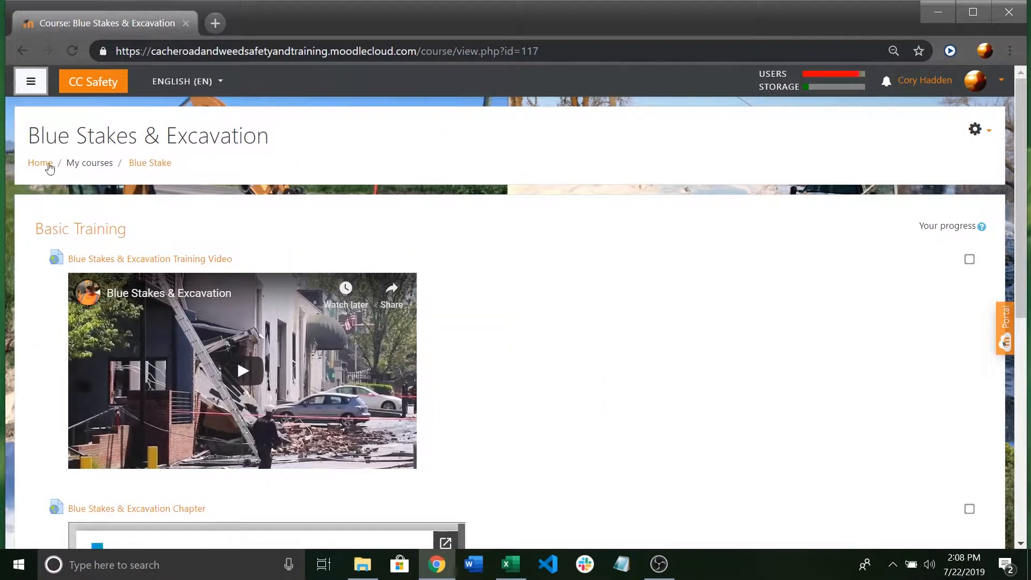
pyautogui.click(48, 166)
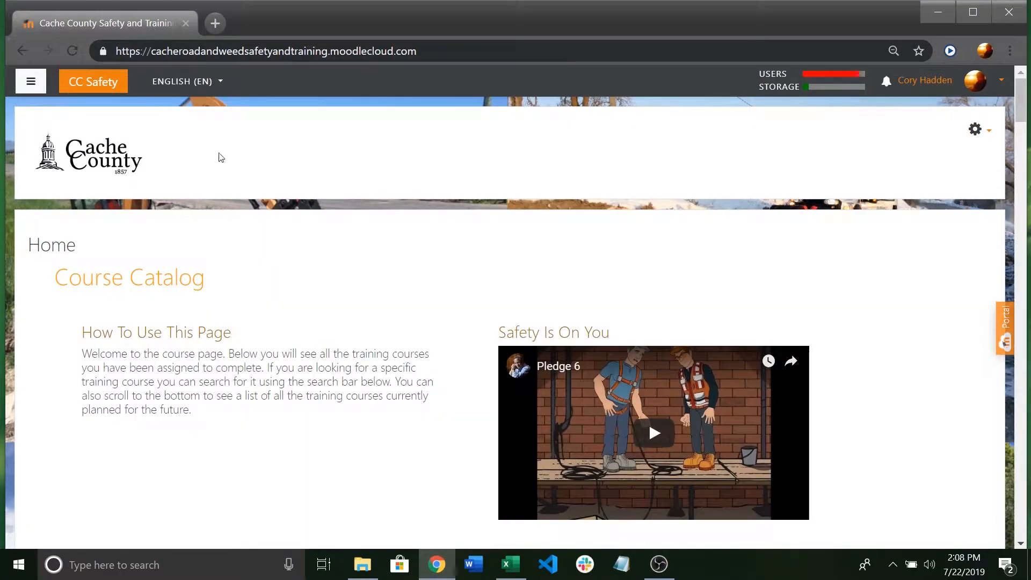
pyautogui.click(40, 81)
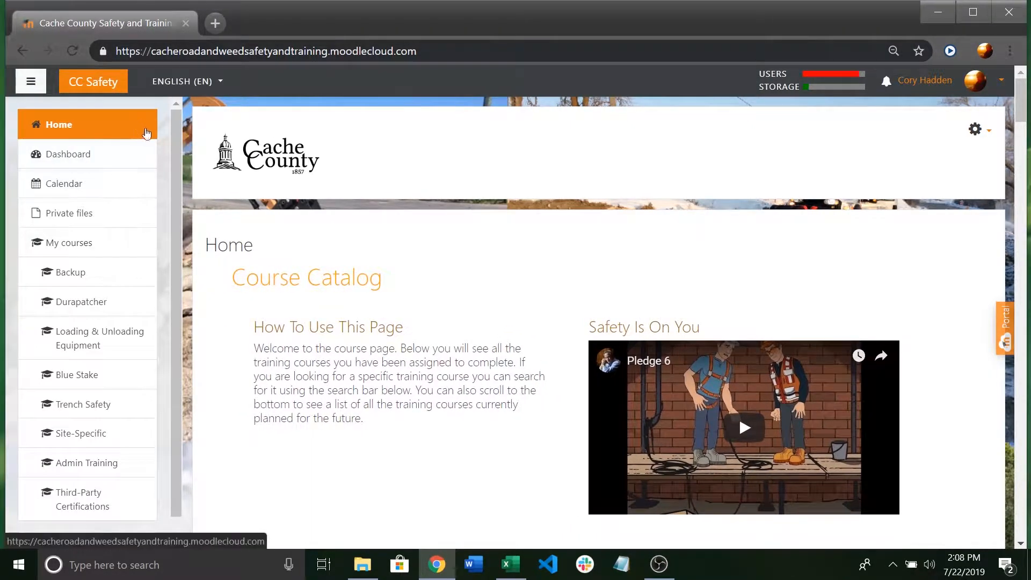
# - Look over the course overview on the Dashboard and go back to the site home page
pyautogui.click(134, 157)
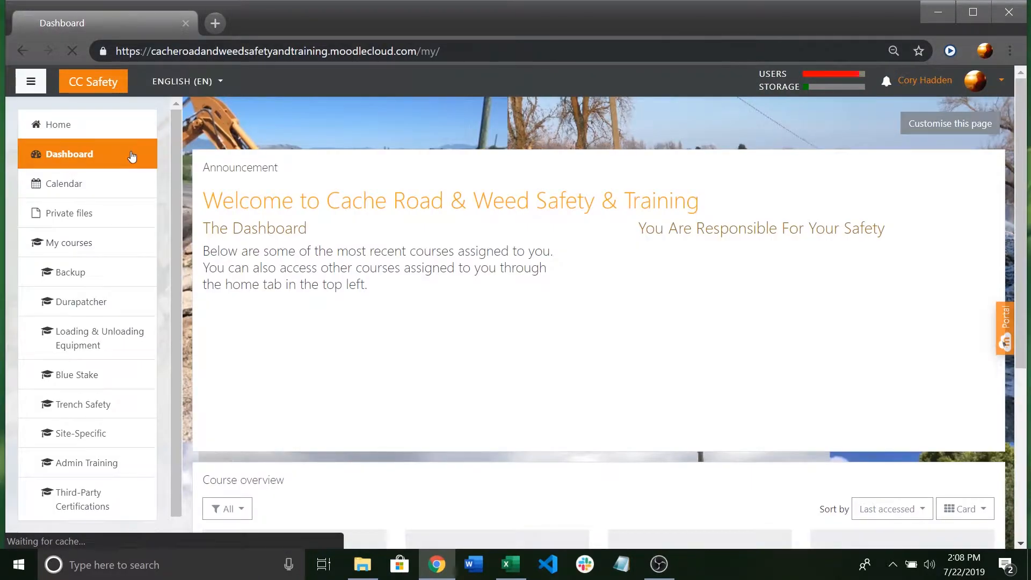
pyautogui.scroll(-5, 578, 293)
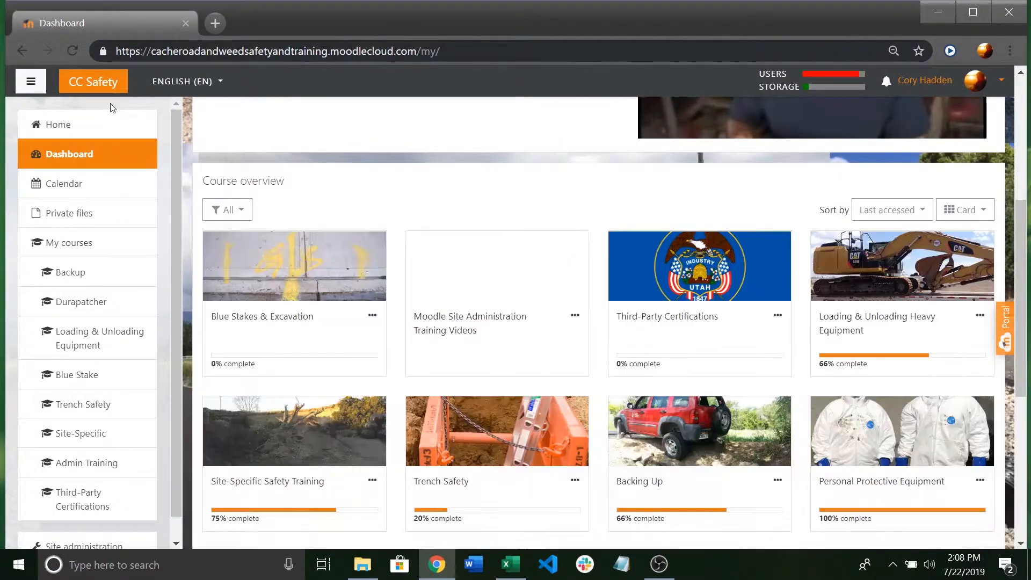
pyautogui.click(105, 131)
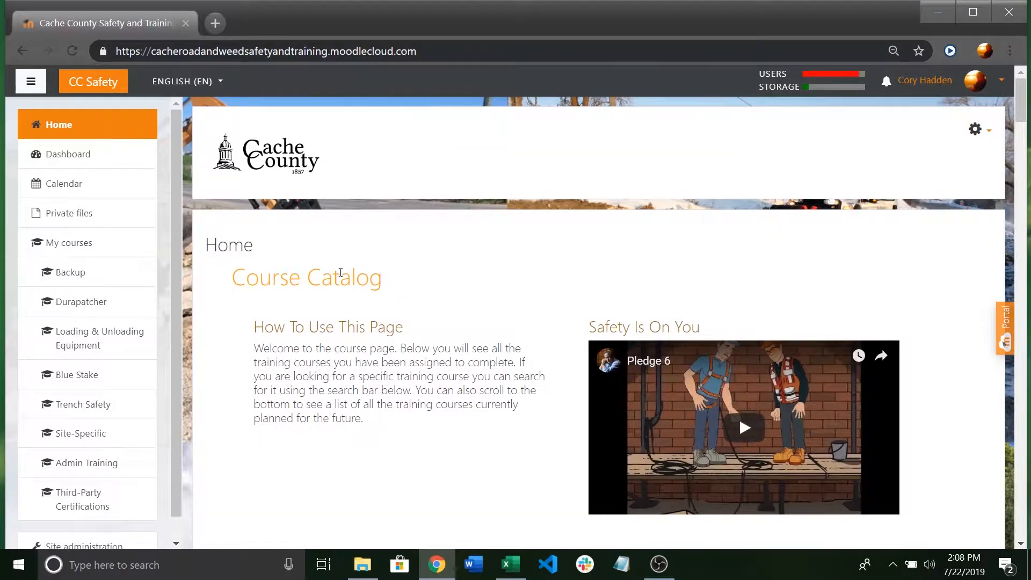
# - Open the Blue Stakes & Excavation course from the course catalog on the site home page
pyautogui.scroll(-15, 364, 301)
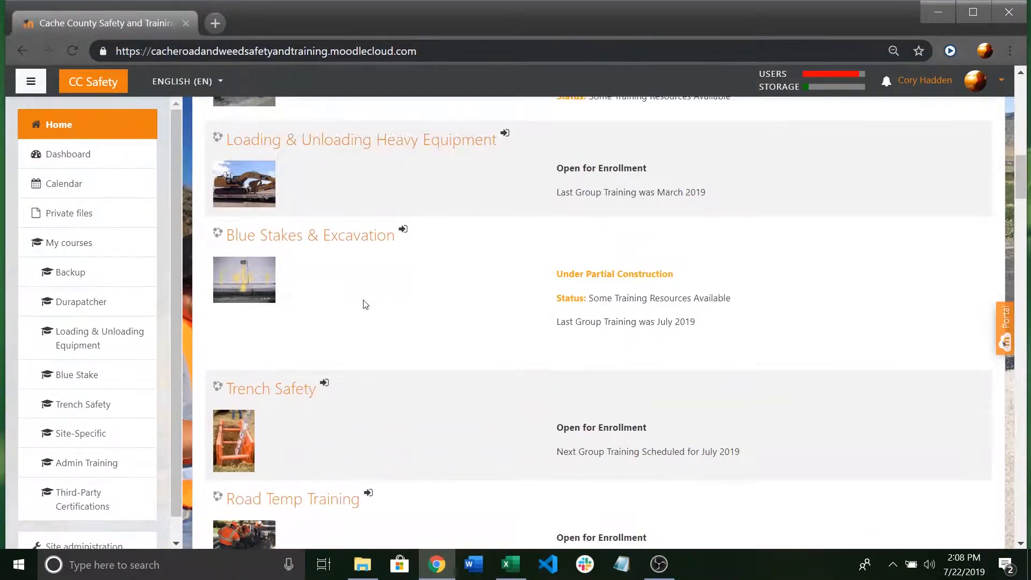
pyautogui.scroll(-1, 365, 304)
pyautogui.click(314, 164)
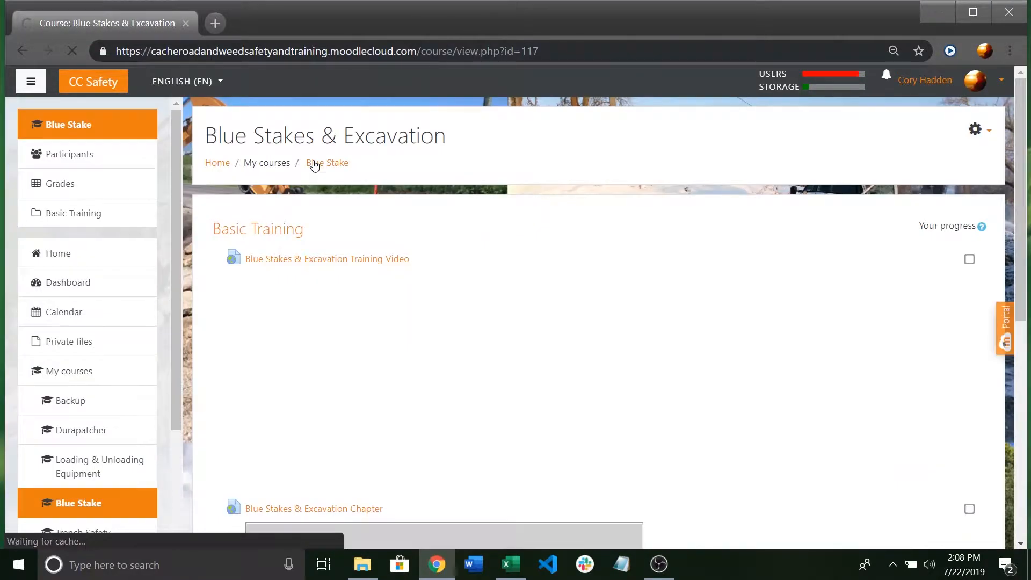
# - Look over the Blue Stakes & Excavation course page with its training video and embedded chapter document
pyautogui.scroll(-3, 610, 281)
pyautogui.scroll(-5, 614, 281)
pyautogui.scroll(8, 391, 288)
pyautogui.scroll(-6, 470, 322)
pyautogui.scroll(2, 907, 304)
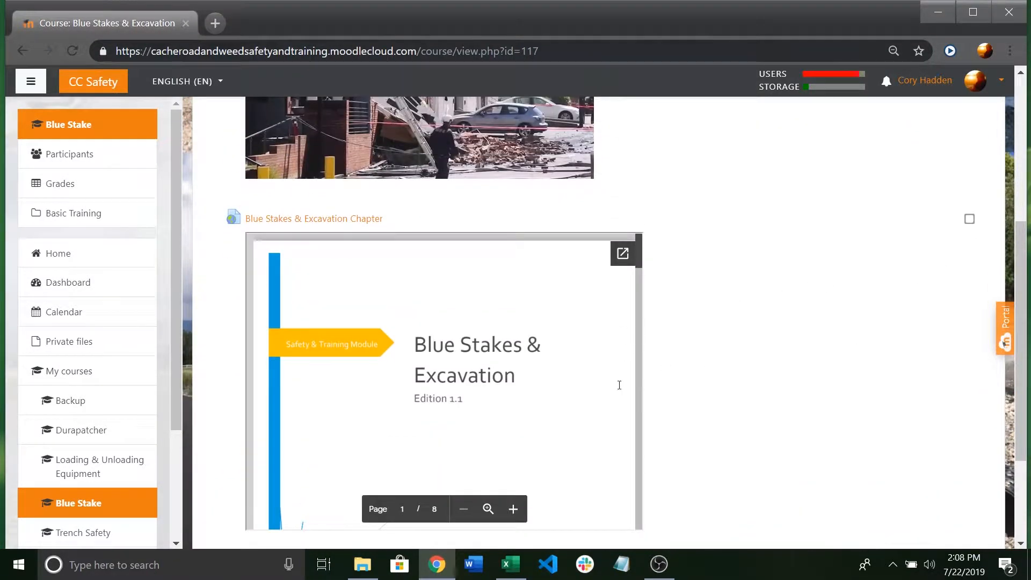
pyautogui.scroll(-2, 623, 357)
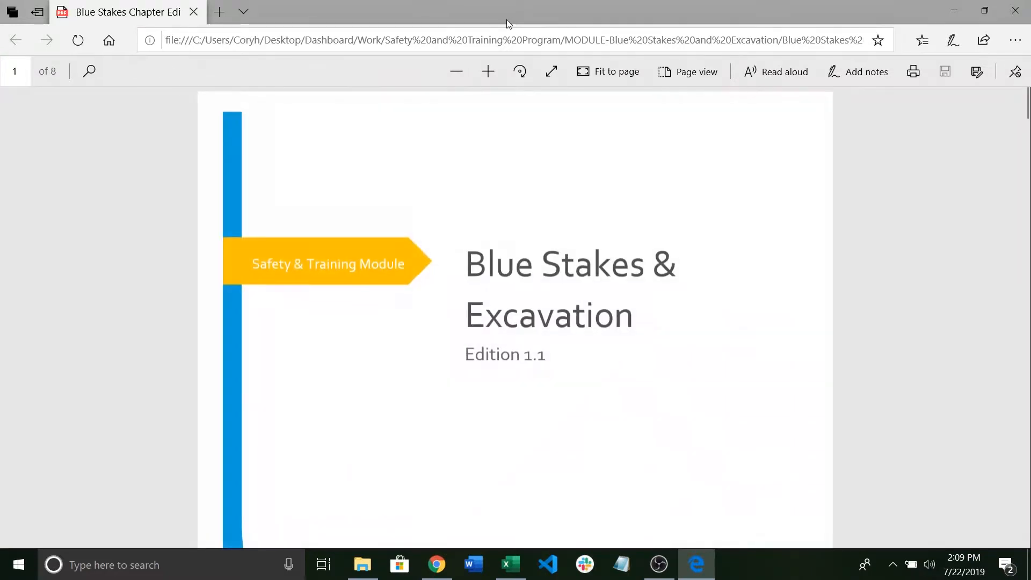
# - Move the chapter PDF window out of the way, maximize the Chrome window and look over the course's progress checkboxes
pyautogui.moveTo(505, 20); pyautogui.dragTo(376, 154)
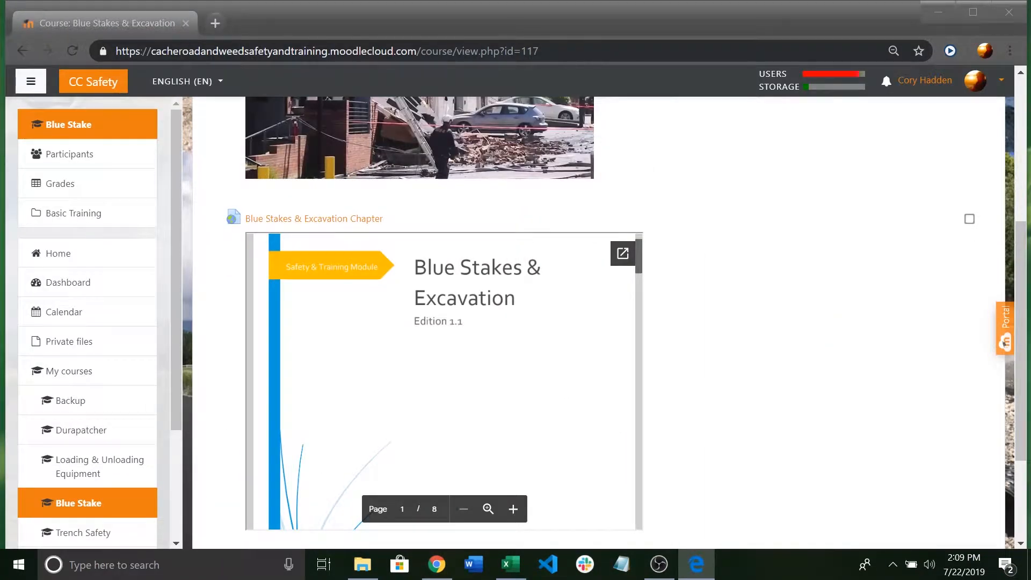
pyautogui.click(975, 10)
pyautogui.scroll(5, 859, 231)
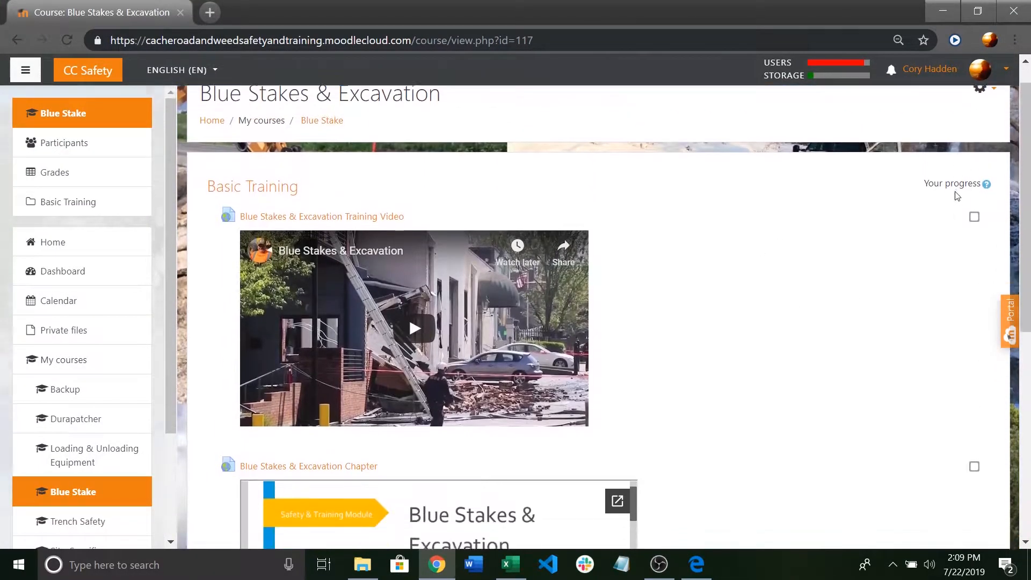
pyautogui.scroll(-1, 963, 194)
pyautogui.scroll(1, 965, 233)
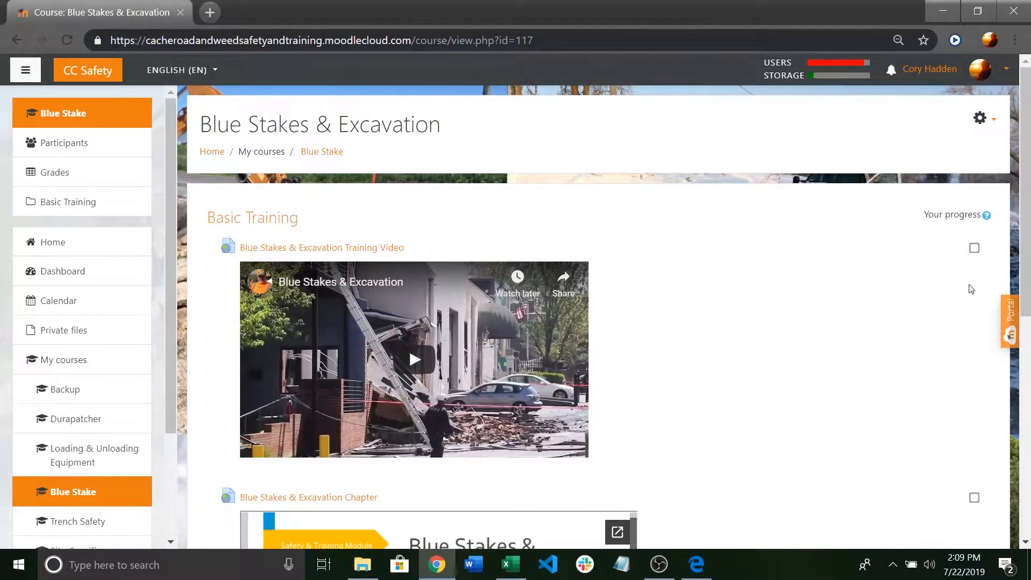
pyautogui.scroll(-8, 956, 274)
pyautogui.scroll(8, 931, 288)
# - Turn editing on for the Blue Stakes & Excavation course and add a Quiz activity to the Basic Training section
pyautogui.click(983, 119)
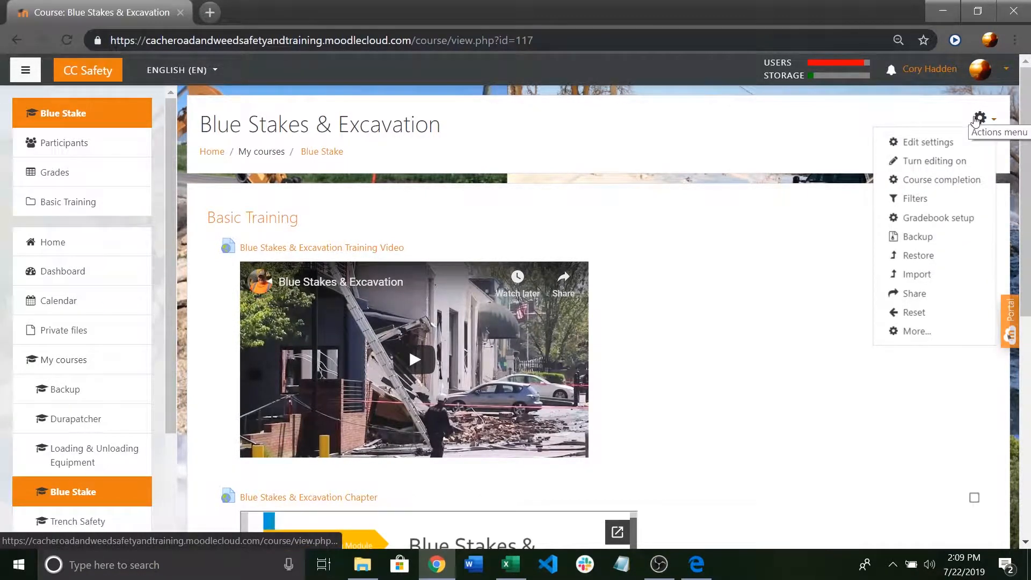
pyautogui.click(949, 170)
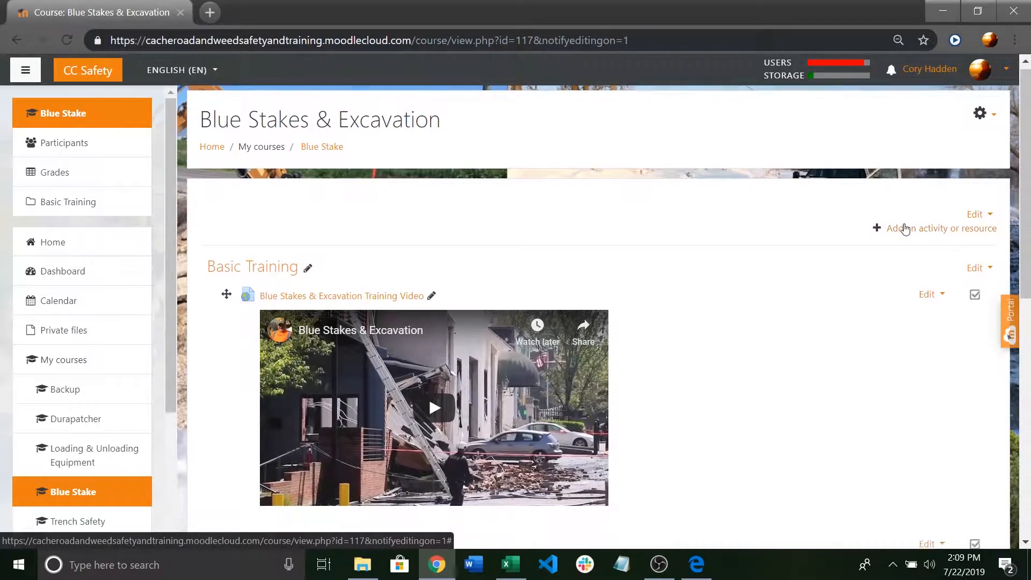
pyautogui.scroll(-8, 905, 226)
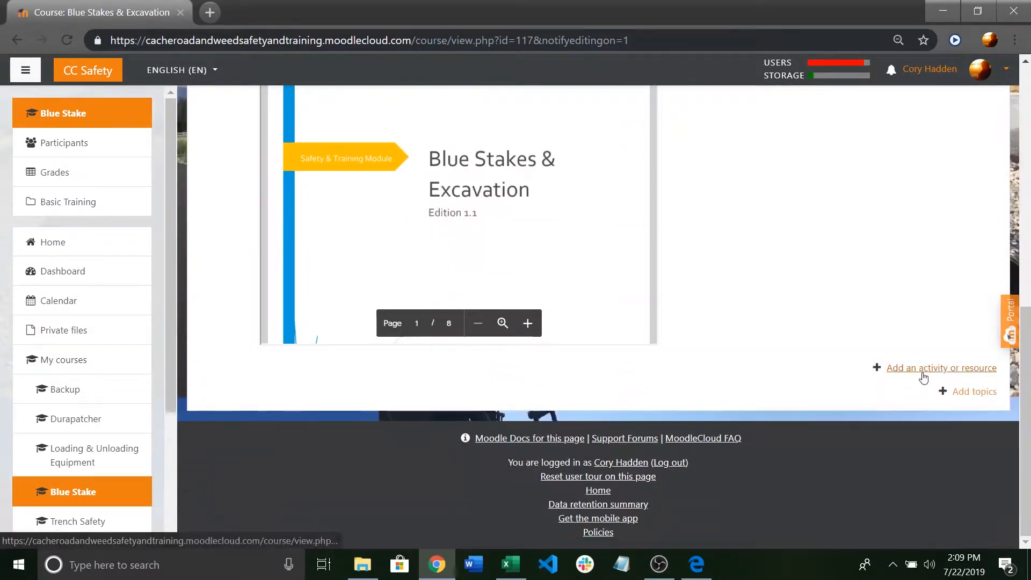
pyautogui.click(922, 370)
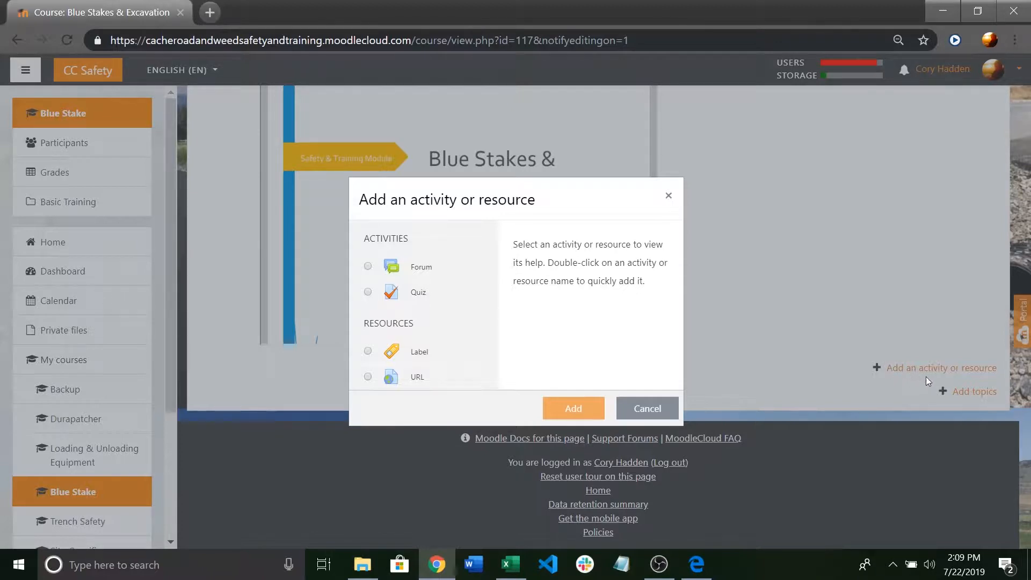
pyautogui.click(368, 292)
pyautogui.click(571, 408)
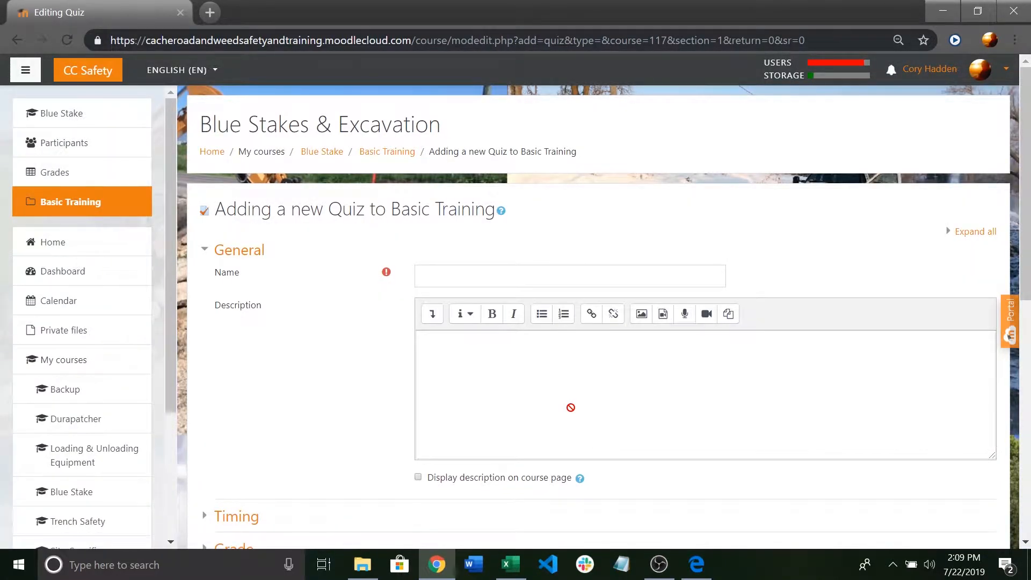
# - Name the new quiz "Take the quiz" in its General settings
pyautogui.scroll(-9, 615, 239)
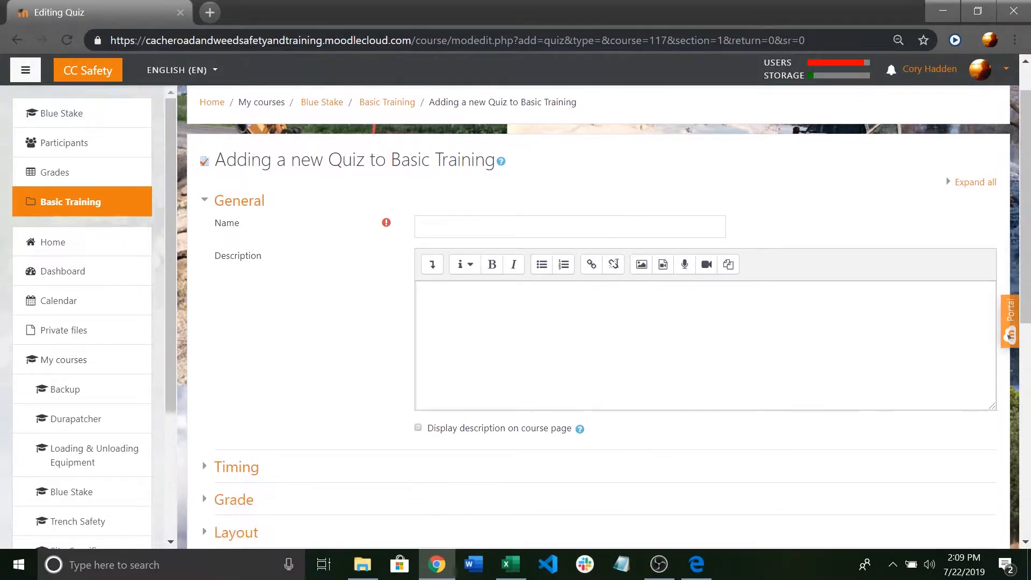
pyautogui.scroll(9, 651, 301)
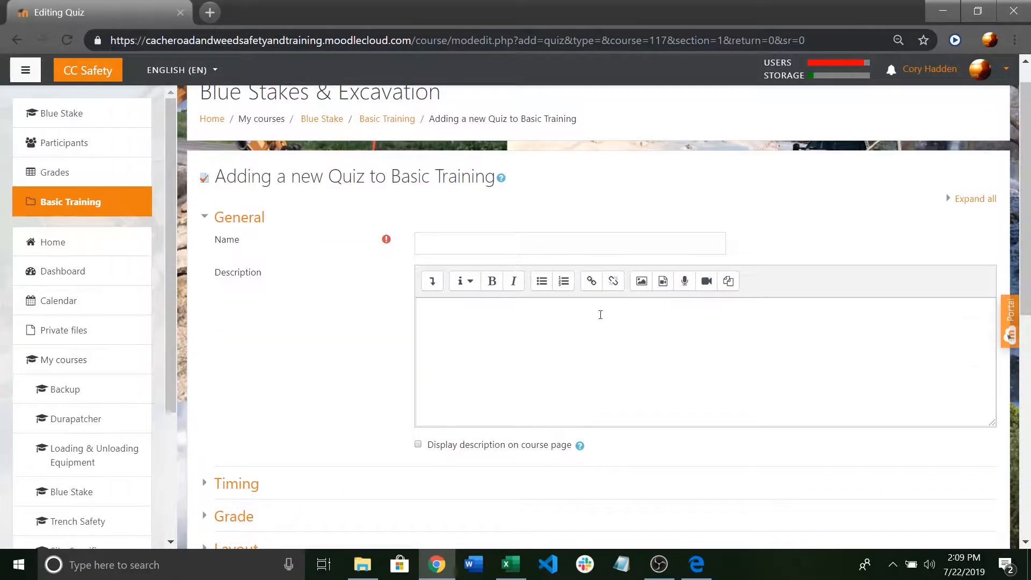
pyautogui.scroll(1, 601, 315)
pyautogui.click(444, 278)
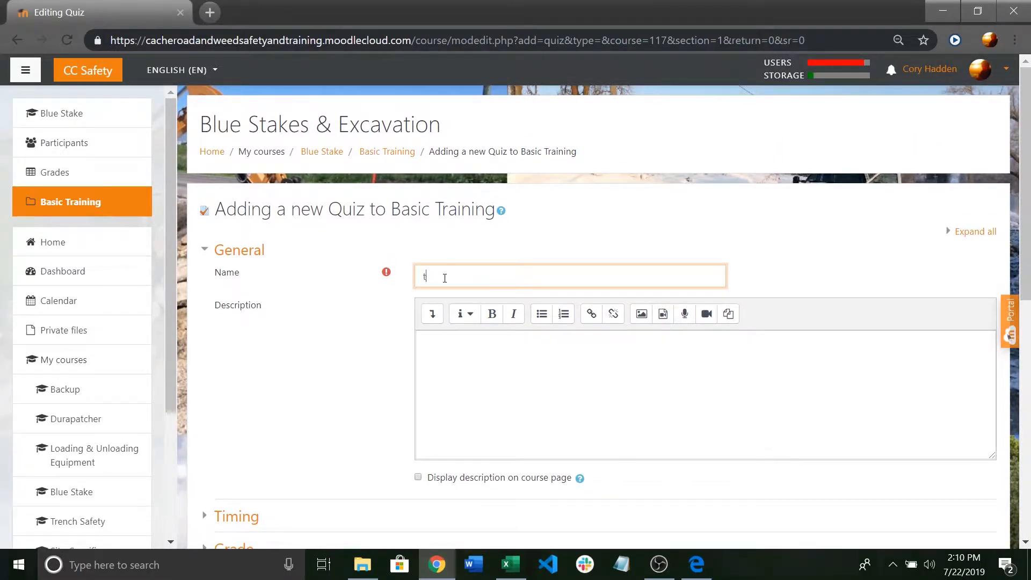
pyautogui.write('Take the quiz')
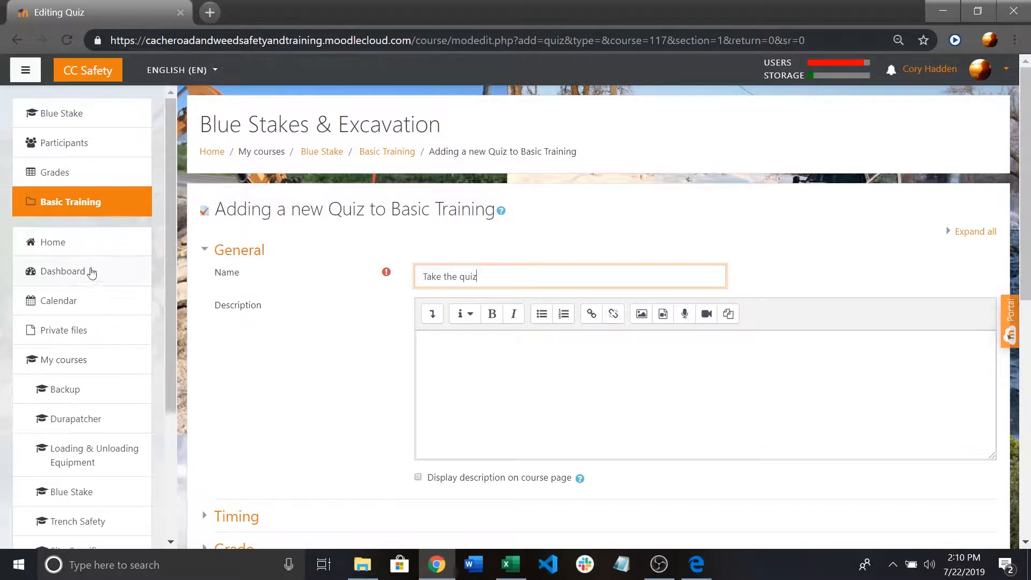
# - Examine the quiz's Timing settings, switching the open and close dates on and back off
pyautogui.scroll(-2, 510, 264)
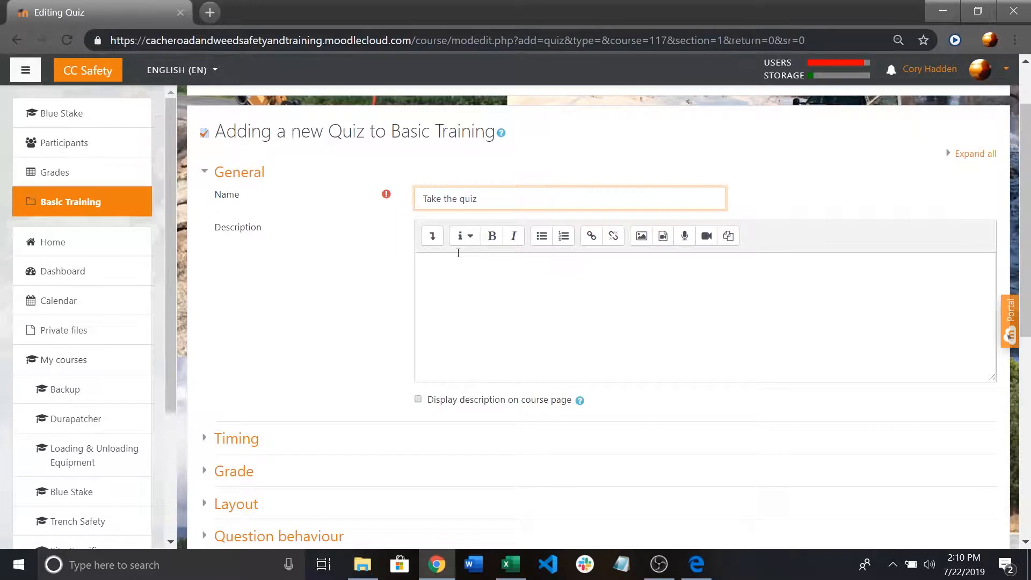
pyautogui.scroll(-2, 459, 253)
pyautogui.scroll(-1, 449, 185)
pyautogui.scroll(1, 385, 175)
pyautogui.scroll(-1, 377, 239)
pyautogui.click(203, 290)
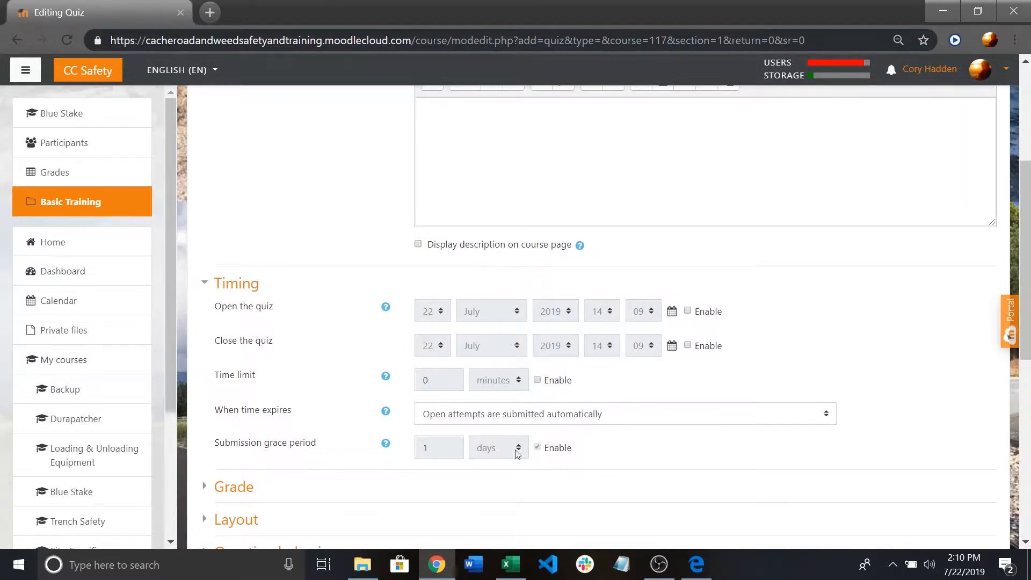
pyautogui.scroll(-1, 313, 402)
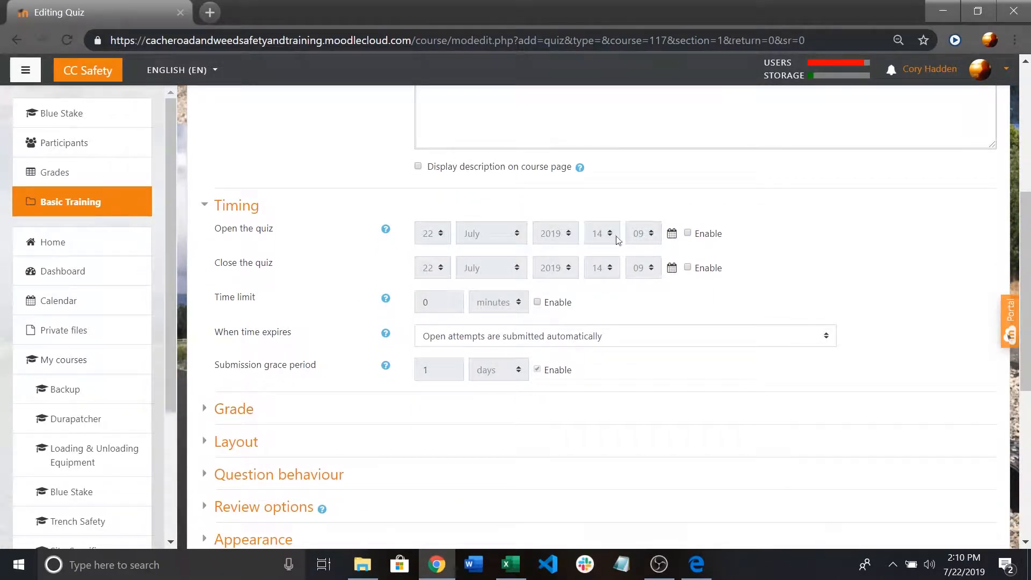
pyautogui.click(688, 268)
pyautogui.click(689, 234)
pyautogui.click(689, 234)
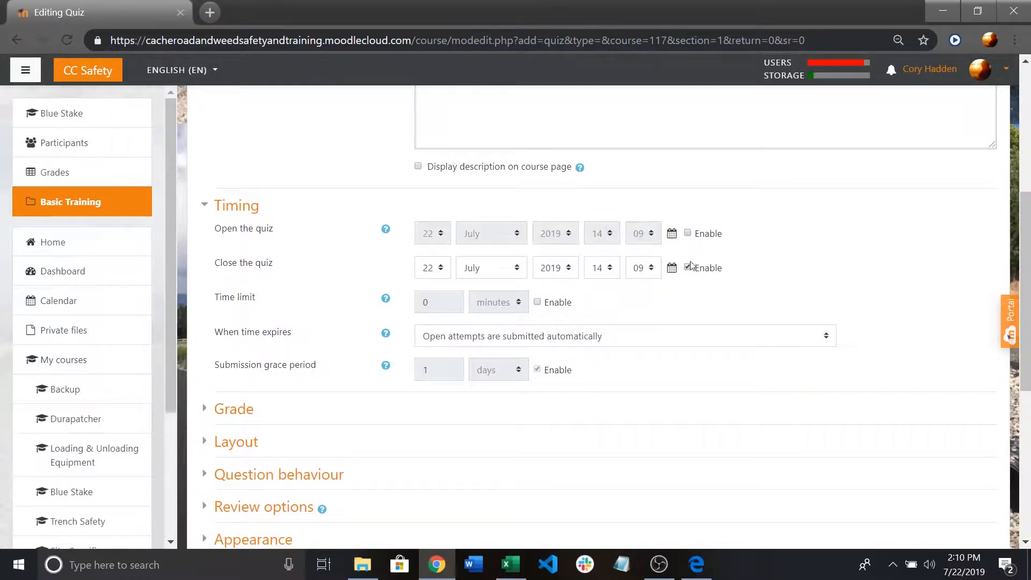
pyautogui.click(689, 268)
pyautogui.scroll(-1, 211, 385)
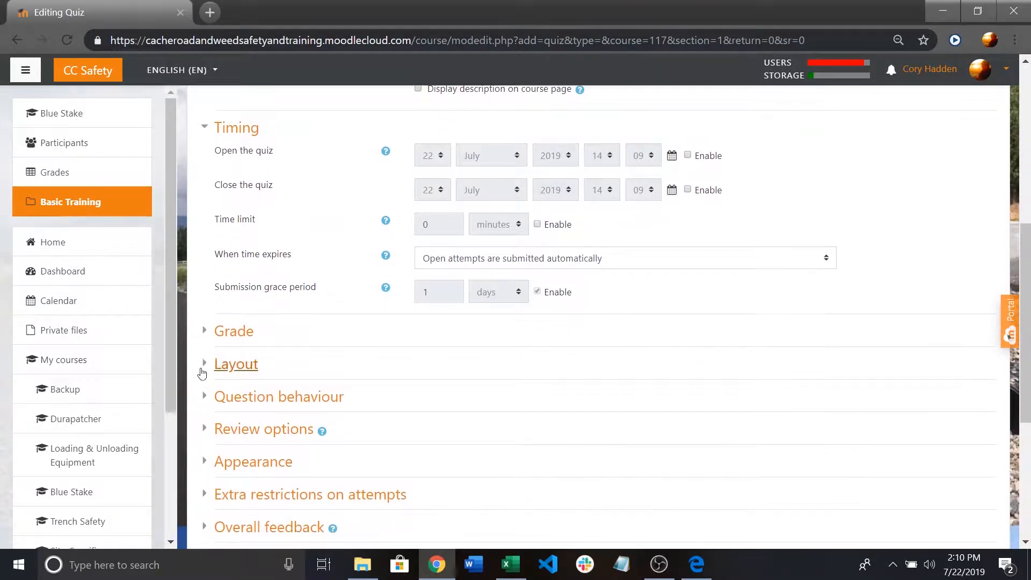
# - Set the grade to pass to 9.5 in the quiz's Grade settings
pyautogui.click(204, 337)
pyautogui.scroll(-1, 532, 334)
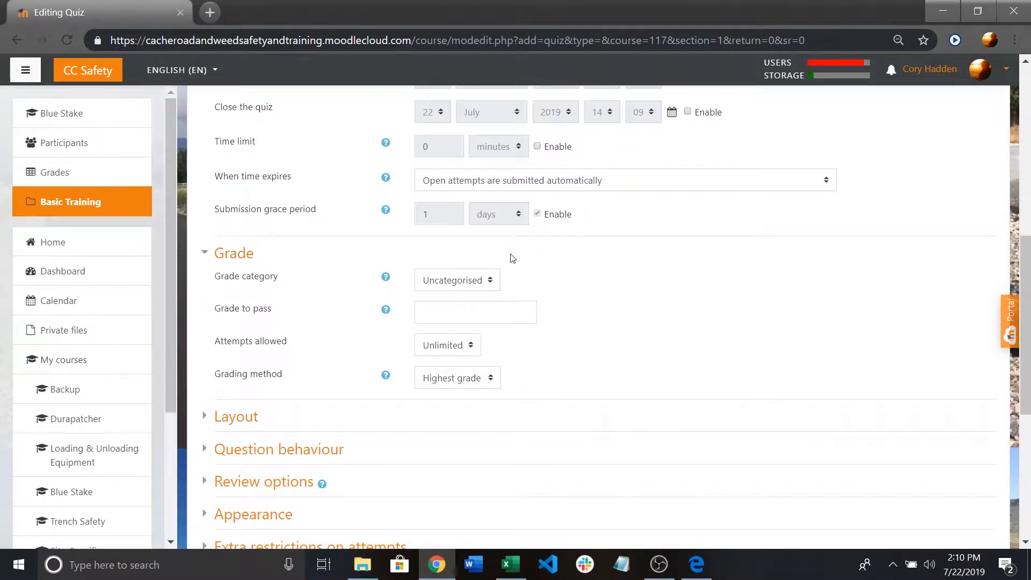
pyautogui.scroll(-1, 503, 275)
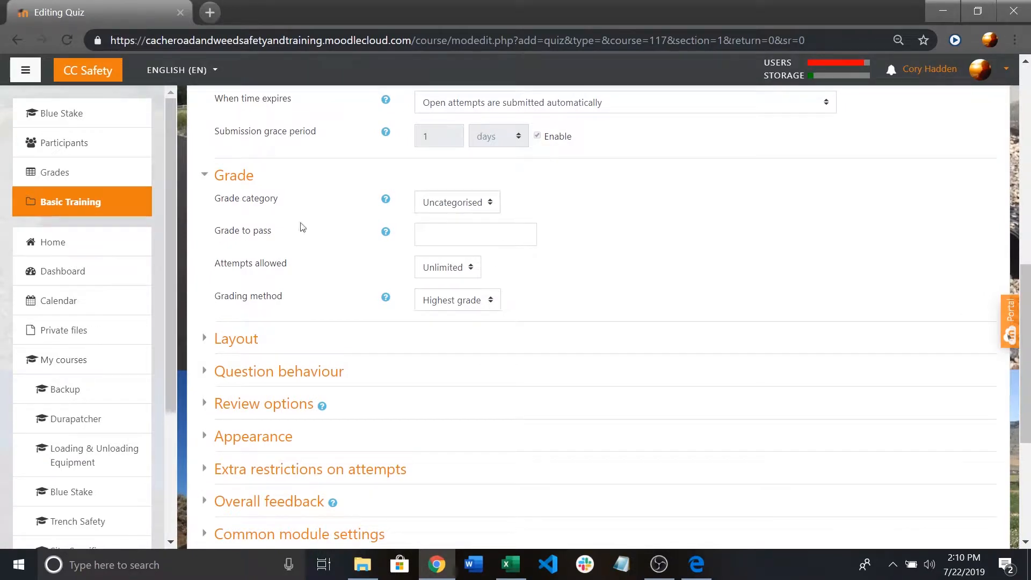
pyautogui.click(456, 233)
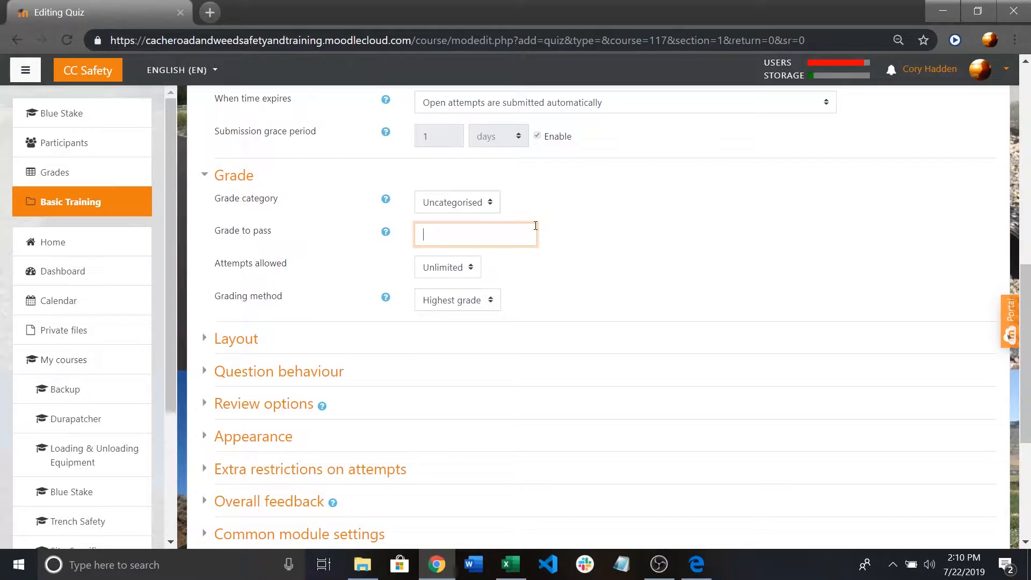
pyautogui.press('Return')
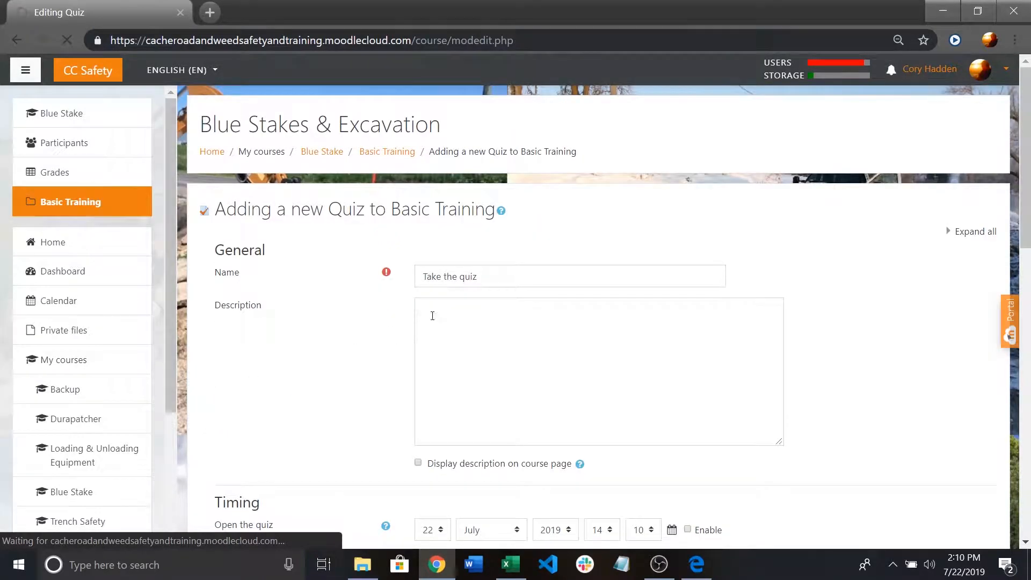
pyautogui.scroll(-6, 419, 322)
pyautogui.scroll(-3, 438, 319)
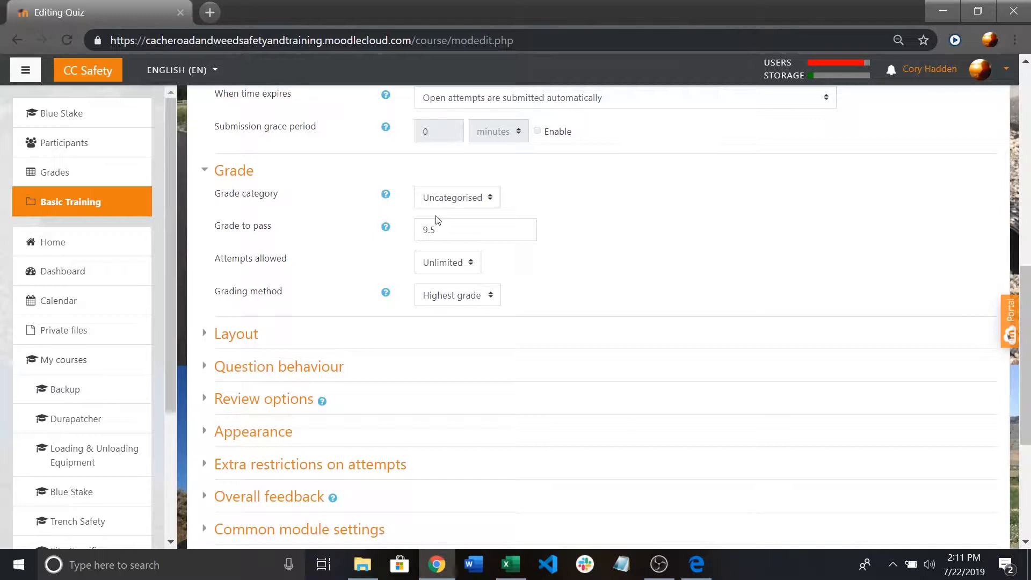
# - Choose "Never, all questions on one page" for the New page option in the quiz's Layout settings
pyautogui.click(204, 340)
pyautogui.scroll(-2, 571, 325)
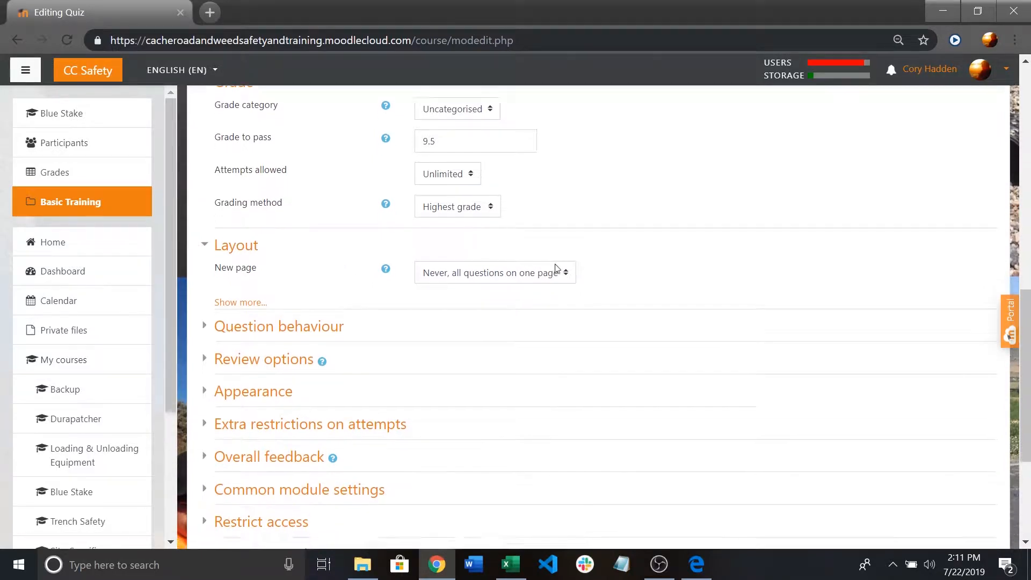
pyautogui.scroll(-1, 556, 269)
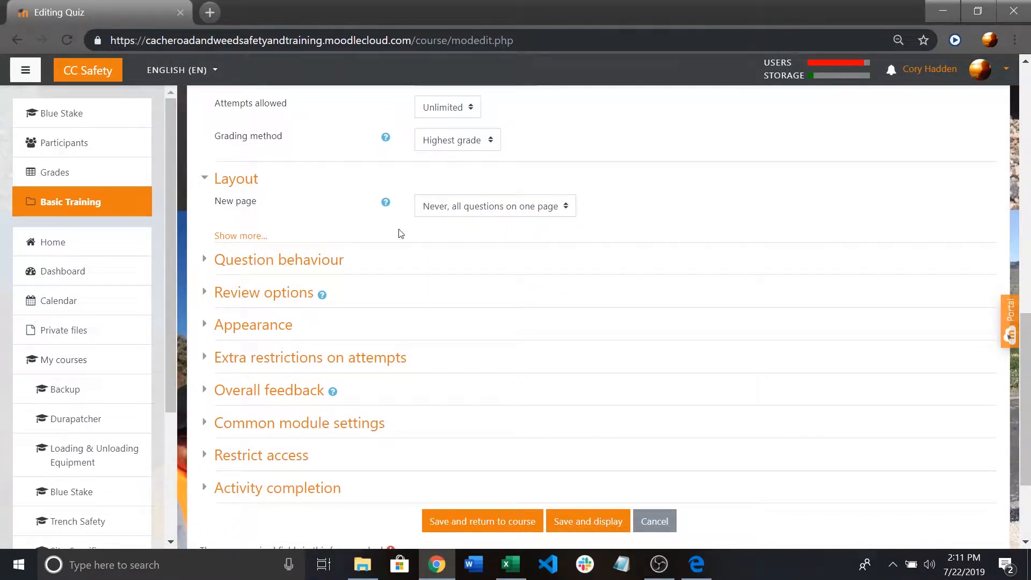
pyautogui.click(566, 204)
pyautogui.click(562, 224)
pyautogui.click(568, 212)
pyautogui.click(566, 222)
# - In the Question behaviour settings, set Shuffle within questions to No and select Interactive with multiple tries as the question behaviour
pyautogui.click(203, 260)
pyautogui.scroll(-1, 407, 232)
pyautogui.scroll(-3, 406, 233)
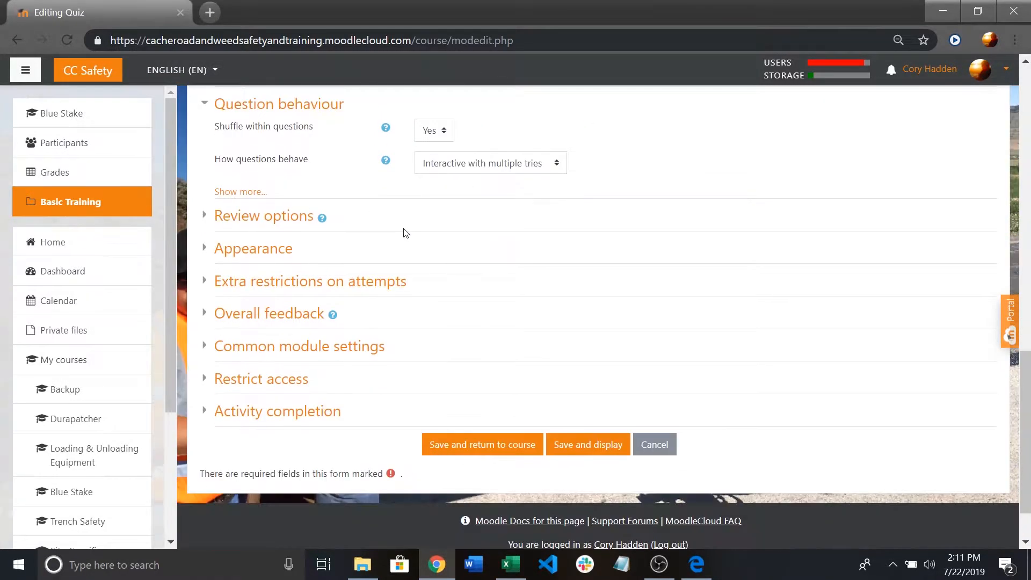
pyautogui.click(445, 134)
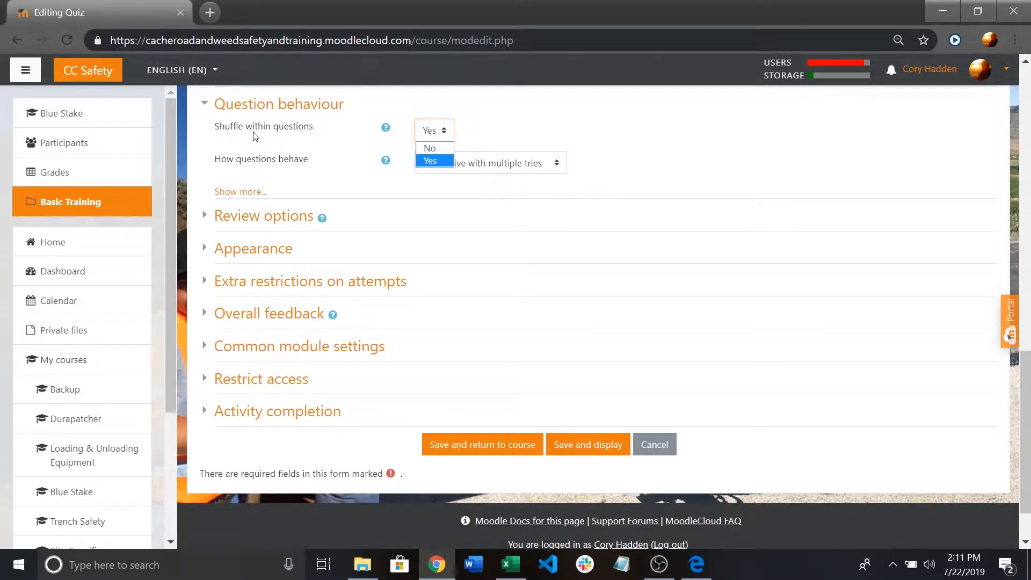
pyautogui.click(432, 150)
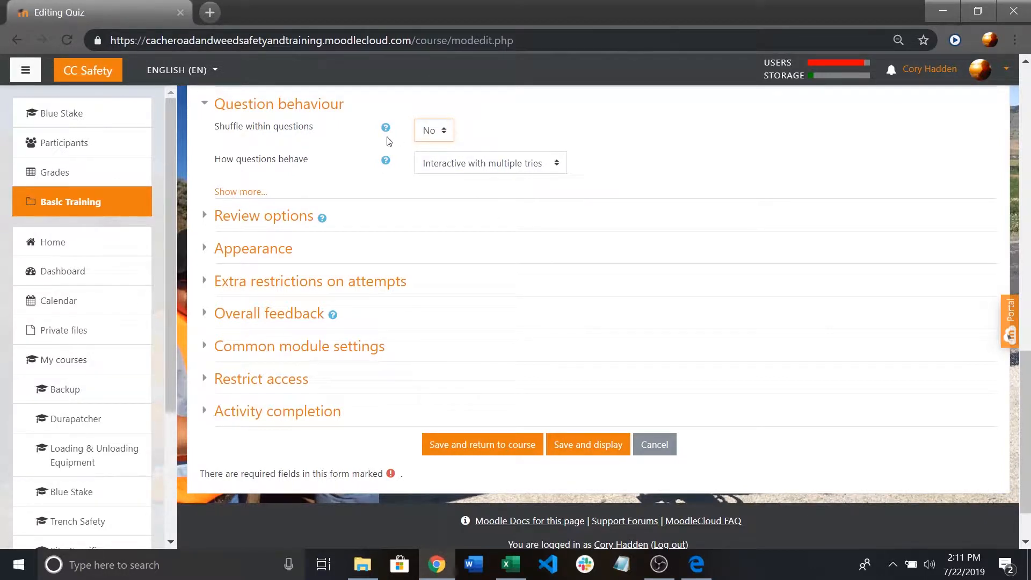
pyautogui.click(450, 171)
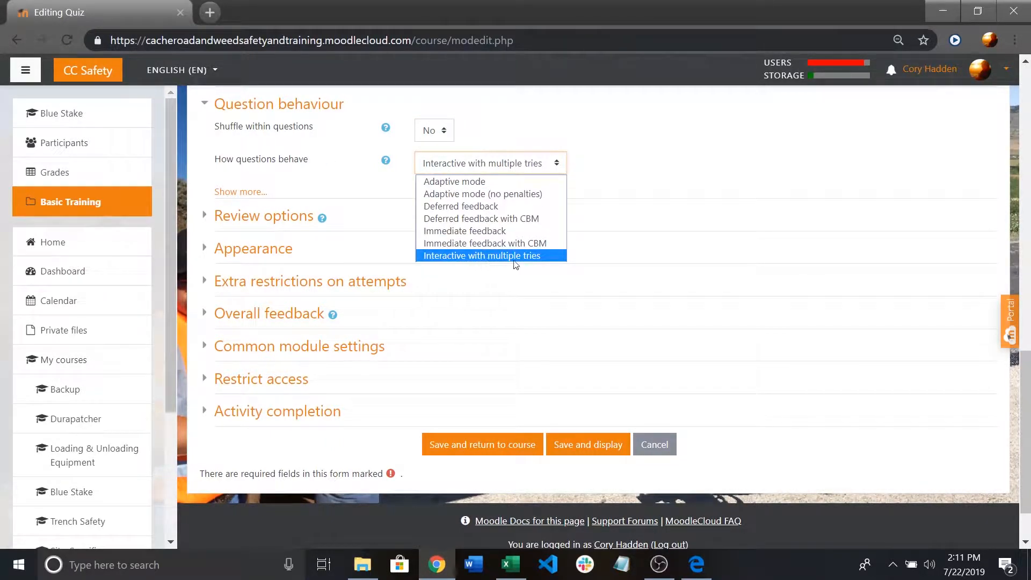
pyautogui.click(533, 259)
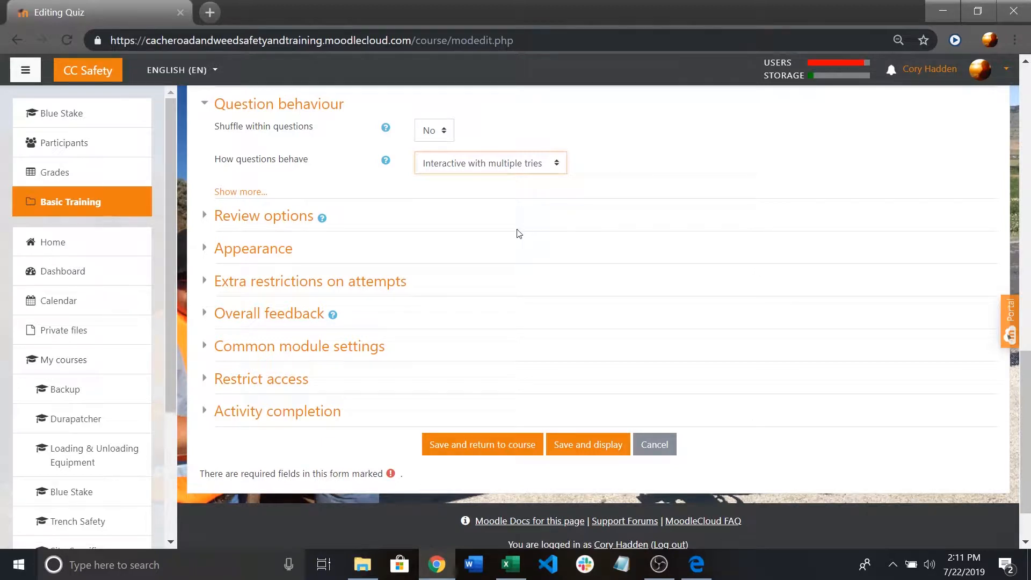
# - Examine the quiz's Review options, switching Right answer for "Later, while the quiz is still open" on and back off
pyautogui.click(203, 221)
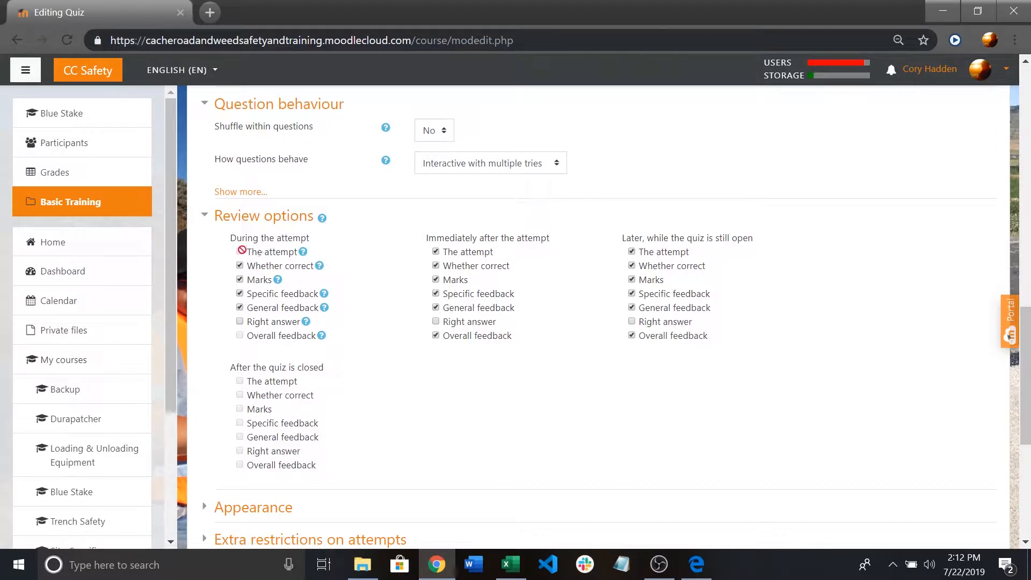
pyautogui.scroll(-1, 241, 253)
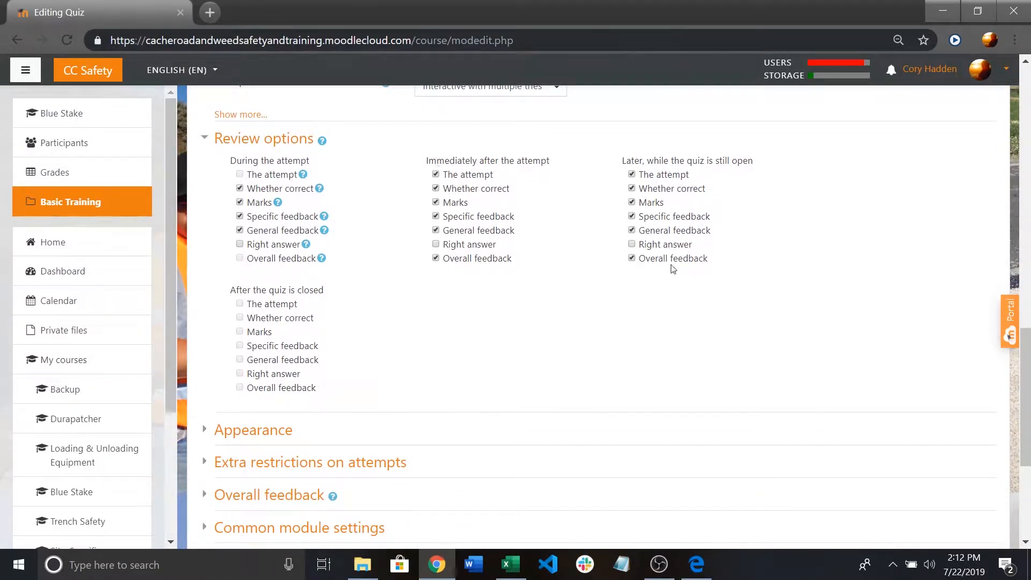
pyautogui.click(633, 244)
pyautogui.click(633, 245)
pyautogui.scroll(-3, 269, 238)
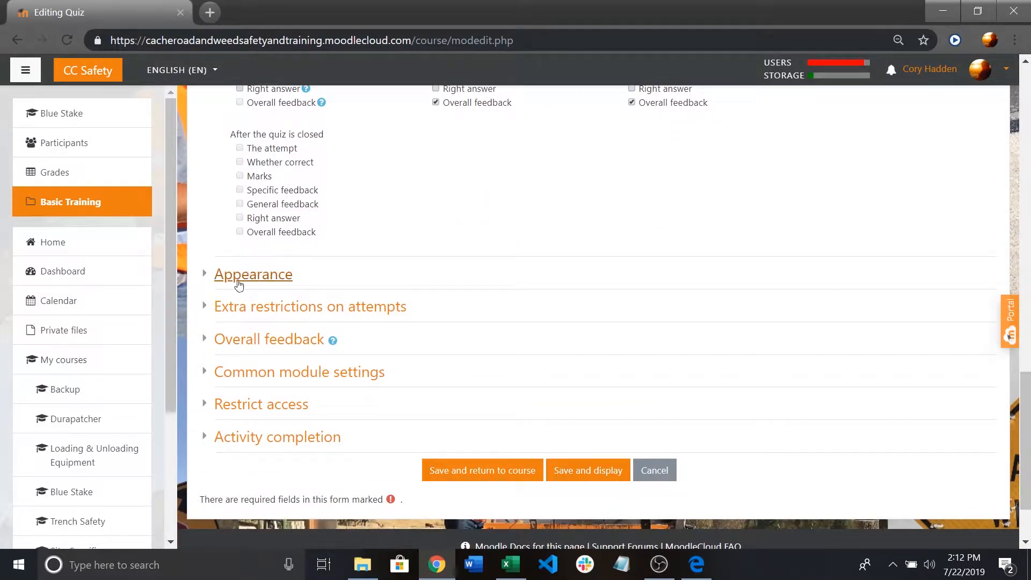
# - Look over the quiz's Appearance and Extra restrictions on attempts settings
pyautogui.click(202, 280)
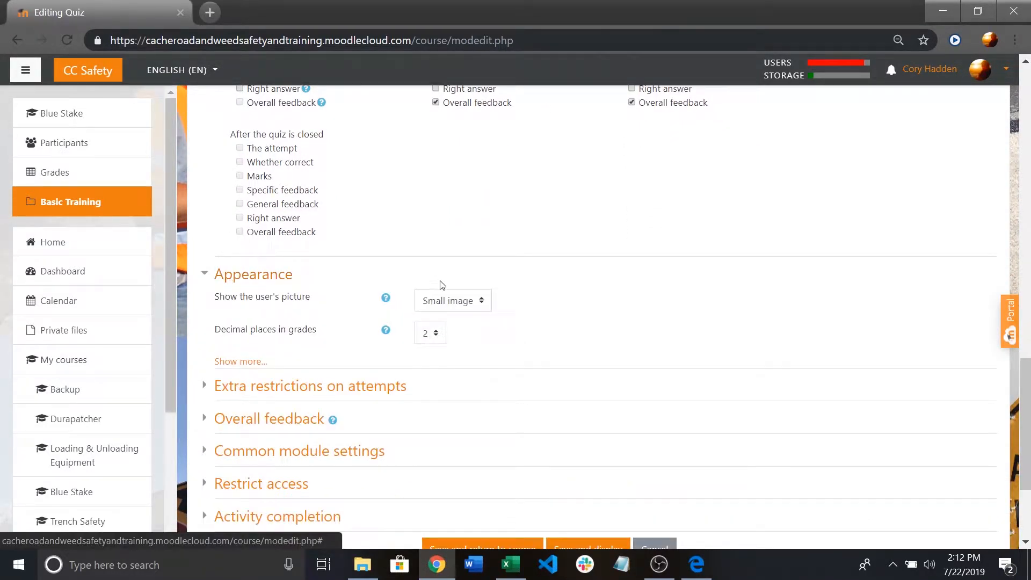
pyautogui.scroll(-2, 439, 282)
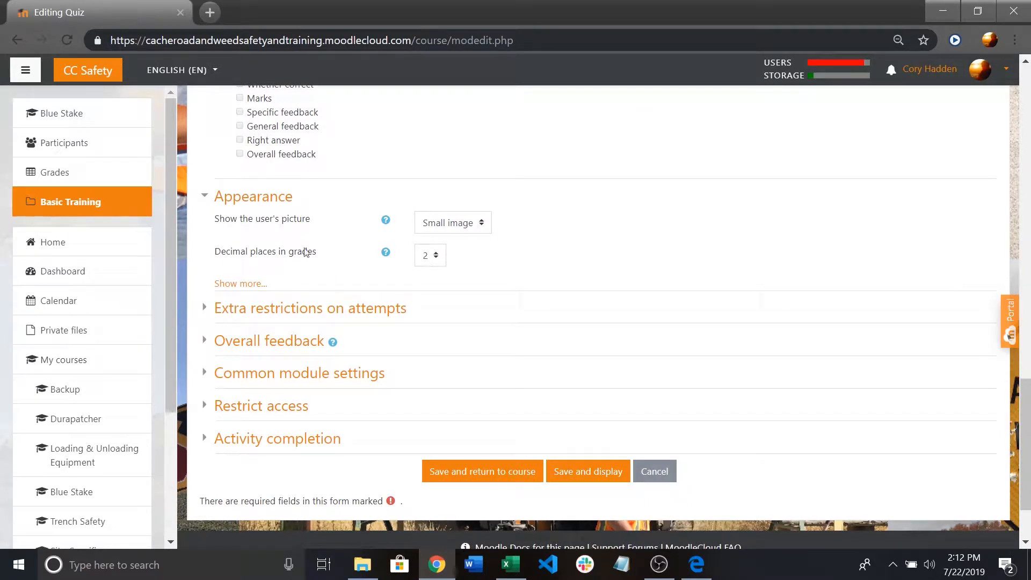
pyautogui.click(211, 310)
pyautogui.scroll(-2, 211, 310)
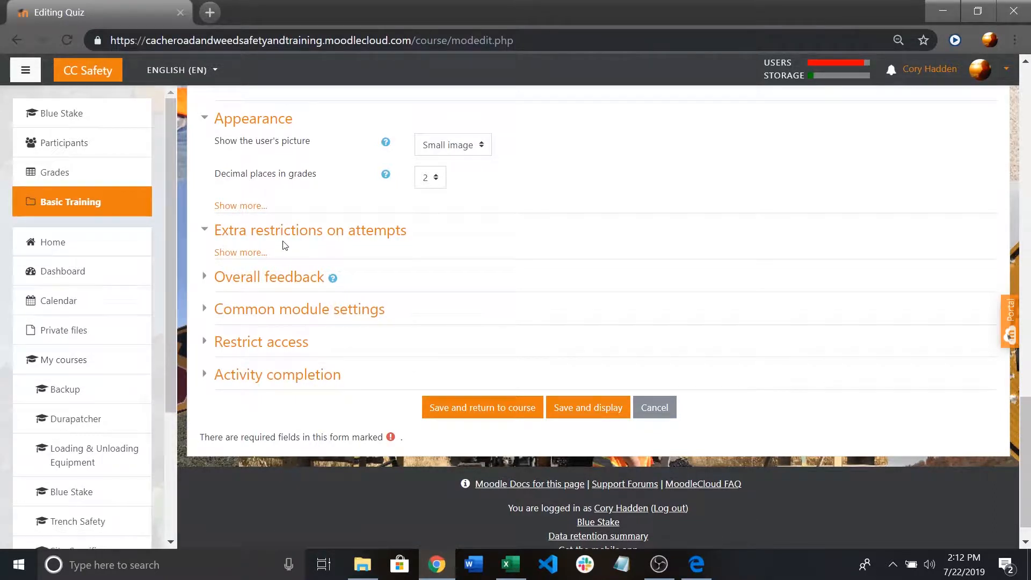
# - Examine the quiz's Overall feedback settings, collapse them again and expand the Restrict access settings
pyautogui.click(204, 280)
pyautogui.scroll(-2, 280, 264)
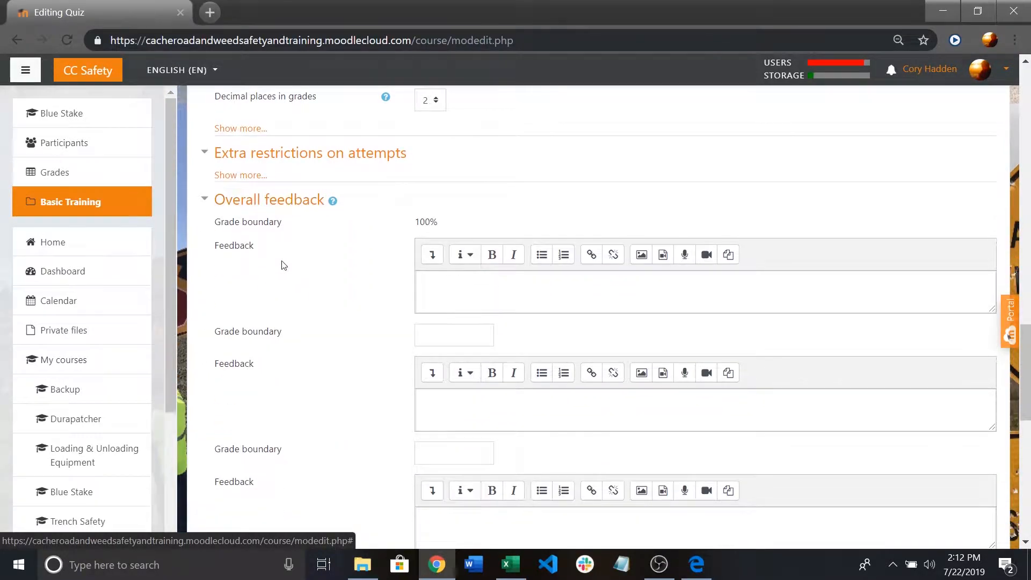
pyautogui.scroll(-3, 208, 200)
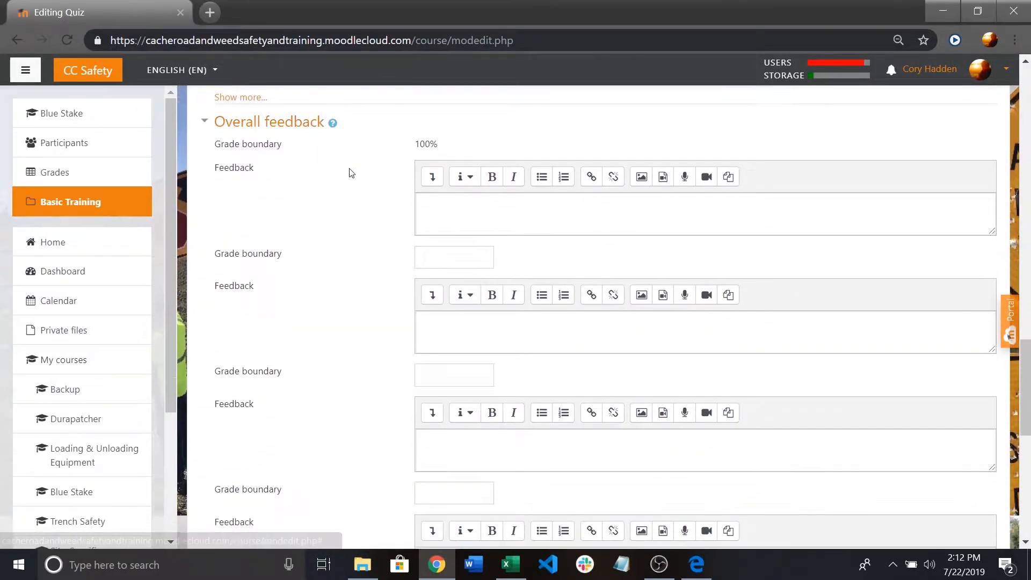
pyautogui.scroll(-5, 462, 215)
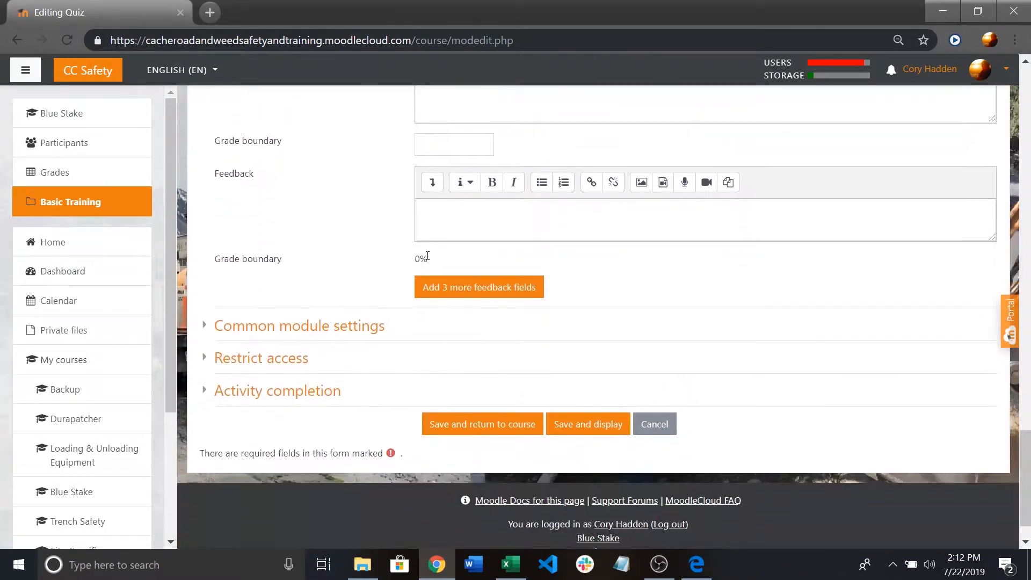
pyautogui.scroll(4, 398, 243)
pyautogui.scroll(5, 398, 244)
pyautogui.click(206, 200)
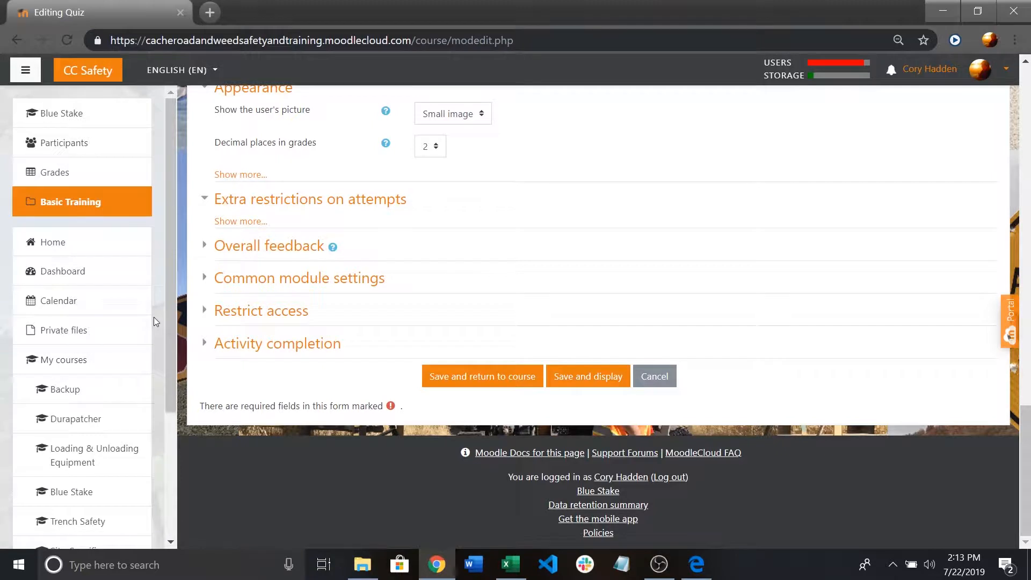
pyautogui.click(205, 311)
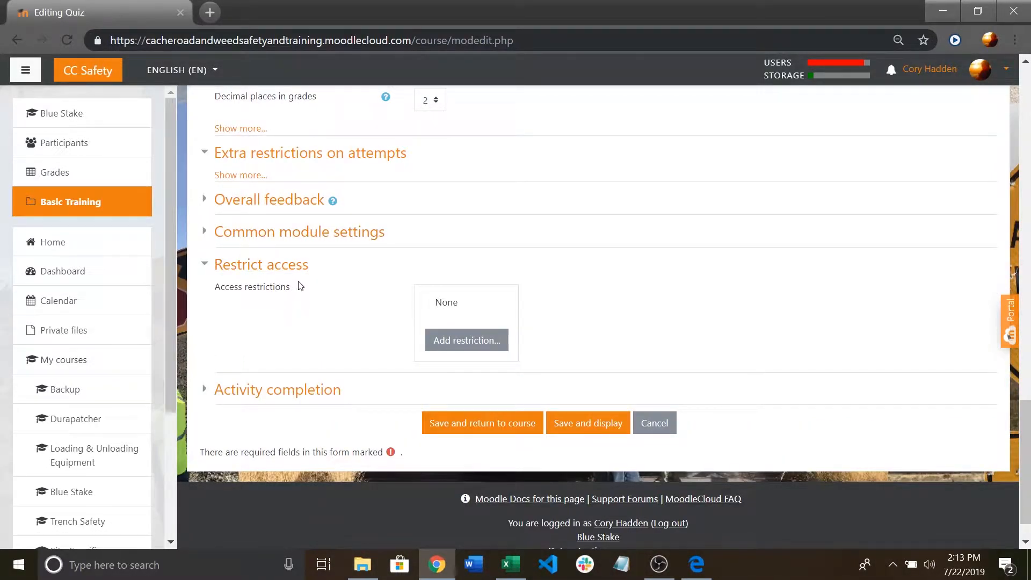
pyautogui.click(455, 347)
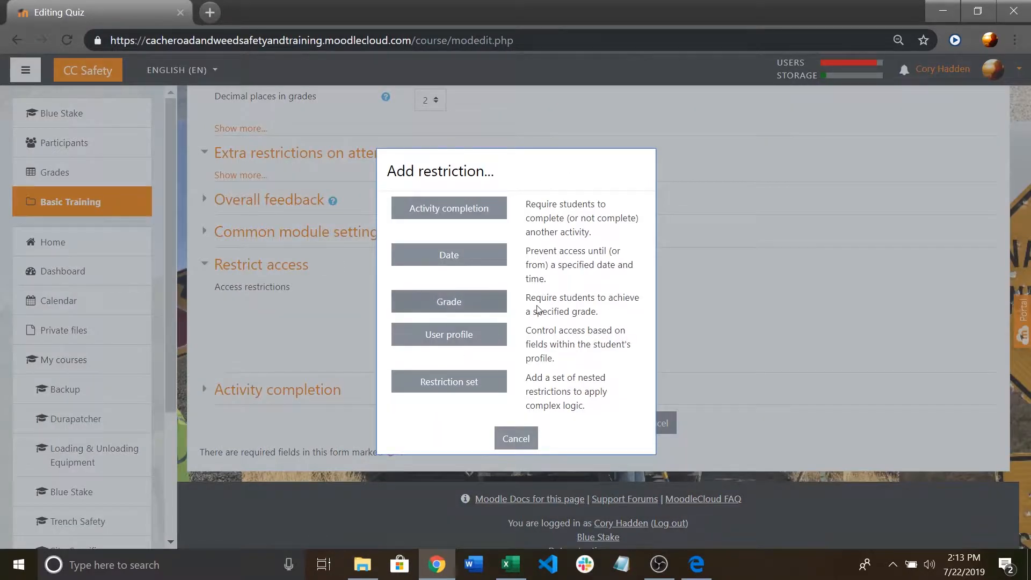
pyautogui.click(496, 213)
pyautogui.scroll(-1, 517, 345)
pyautogui.click(806, 290)
# - Add an activity completion restriction requiring Blue Stakes & Excavation Training Video to be marked complete
pyautogui.click(452, 302)
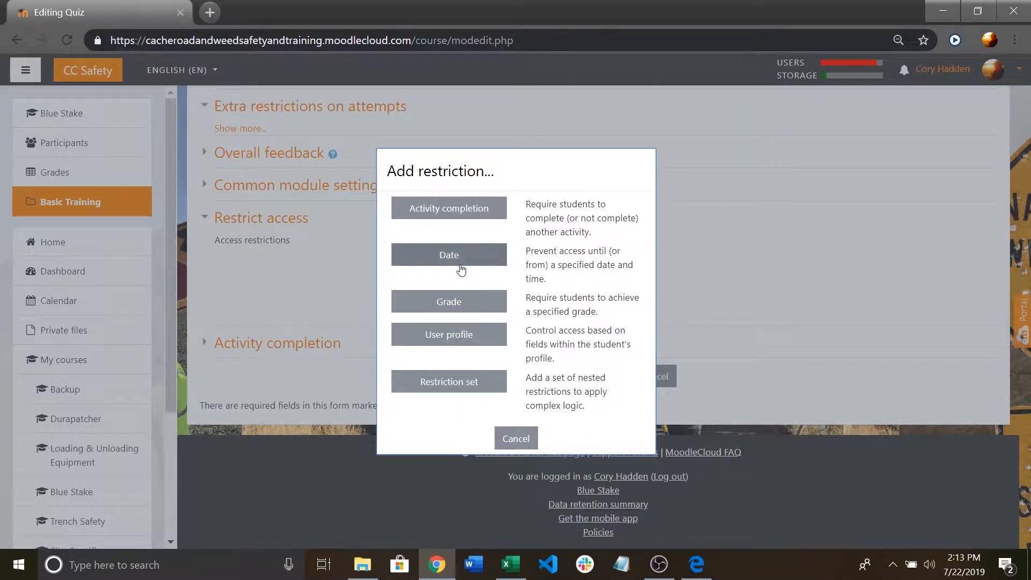
pyautogui.click(468, 212)
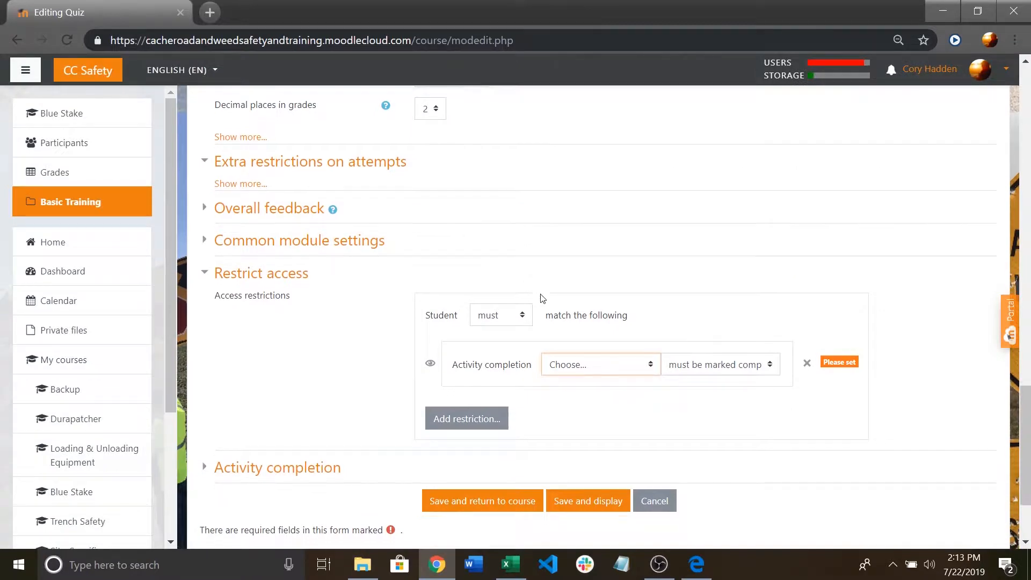
pyautogui.scroll(-2, 537, 283)
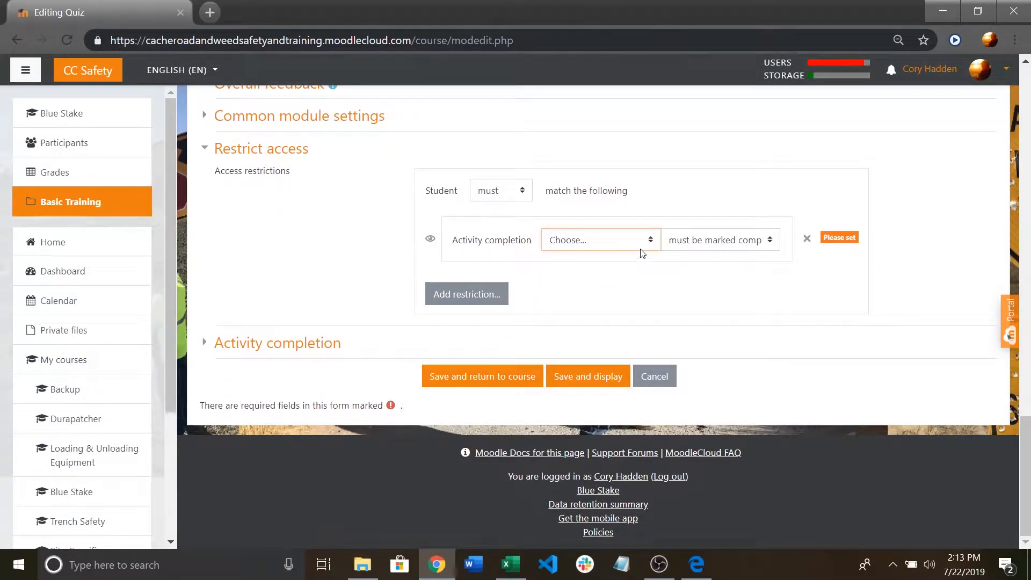
pyautogui.click(594, 248)
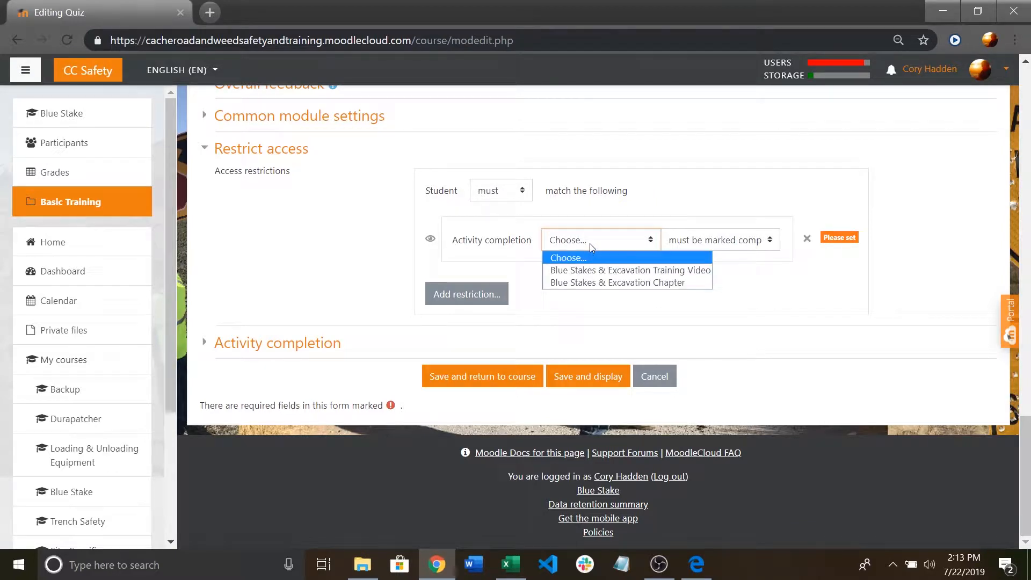
pyautogui.click(595, 269)
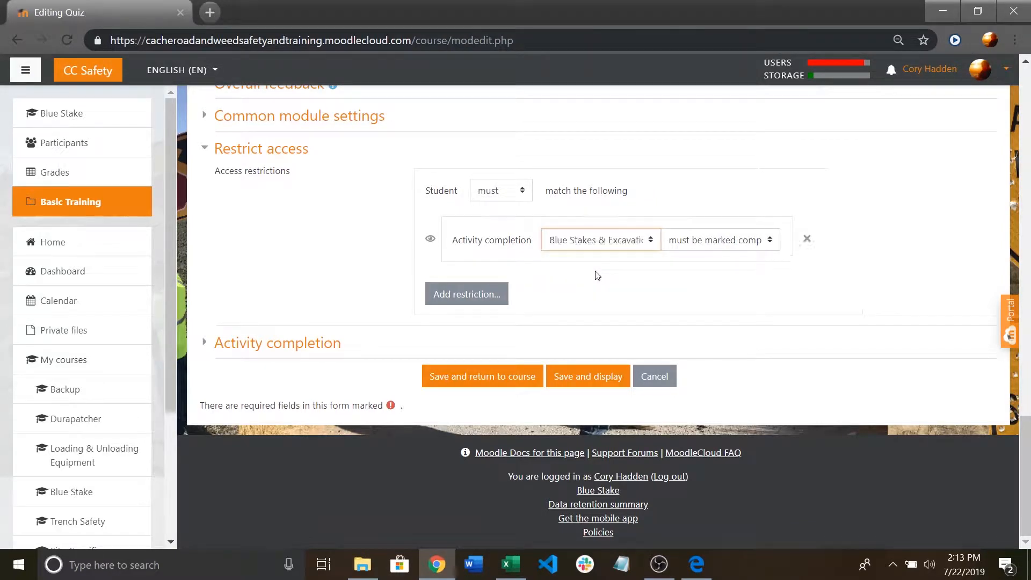
# - Add a second activity completion restriction requiring Blue Stakes & Excavation Chapter to be marked complete
pyautogui.click(476, 295)
pyautogui.click(472, 212)
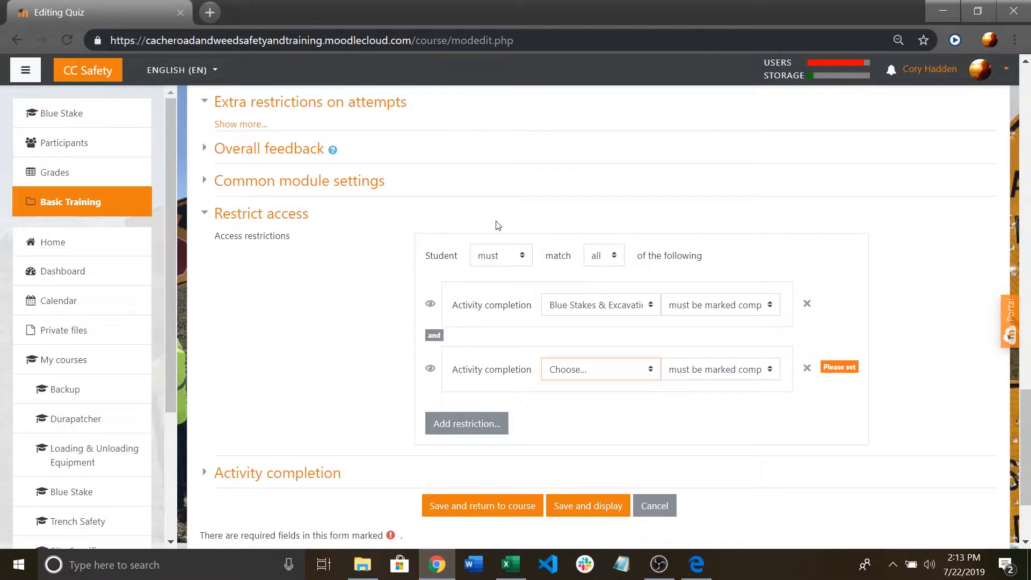
pyautogui.click(614, 370)
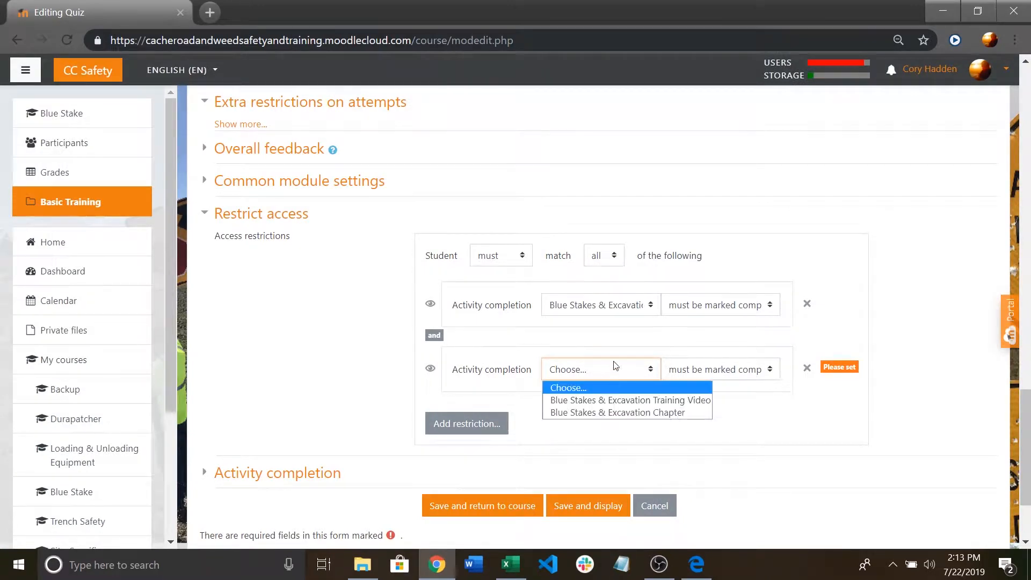
pyautogui.click(618, 416)
# - Change the access restrictions so that the student must match any of the two activity completion conditions
pyautogui.moveTo(429, 340); pyautogui.dragTo(446, 341)
pyautogui.click(477, 338)
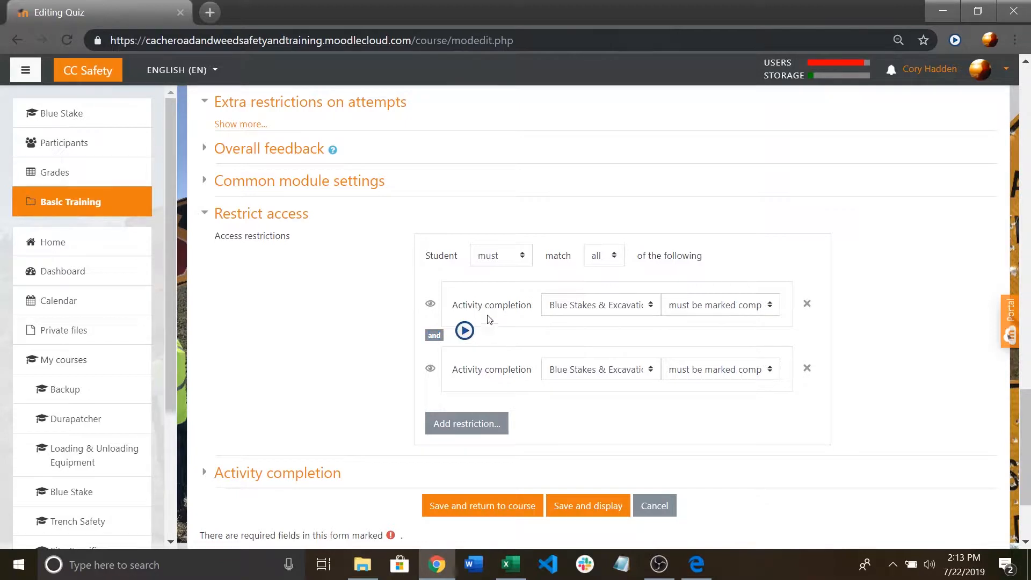
pyautogui.click(609, 252)
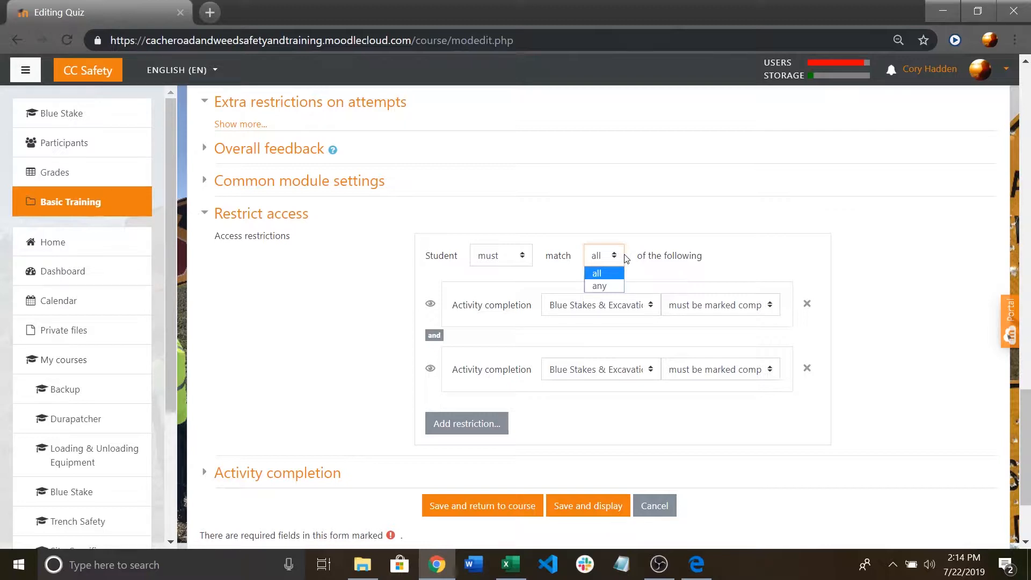
pyautogui.click(636, 253)
pyautogui.click(606, 258)
pyautogui.click(600, 287)
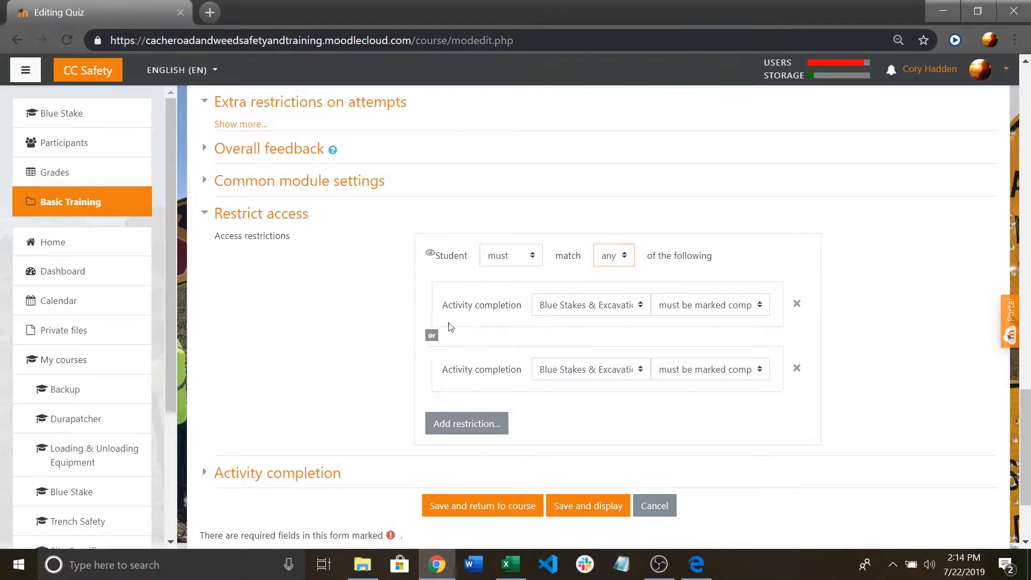
pyautogui.moveTo(446, 305); pyautogui.dragTo(626, 305)
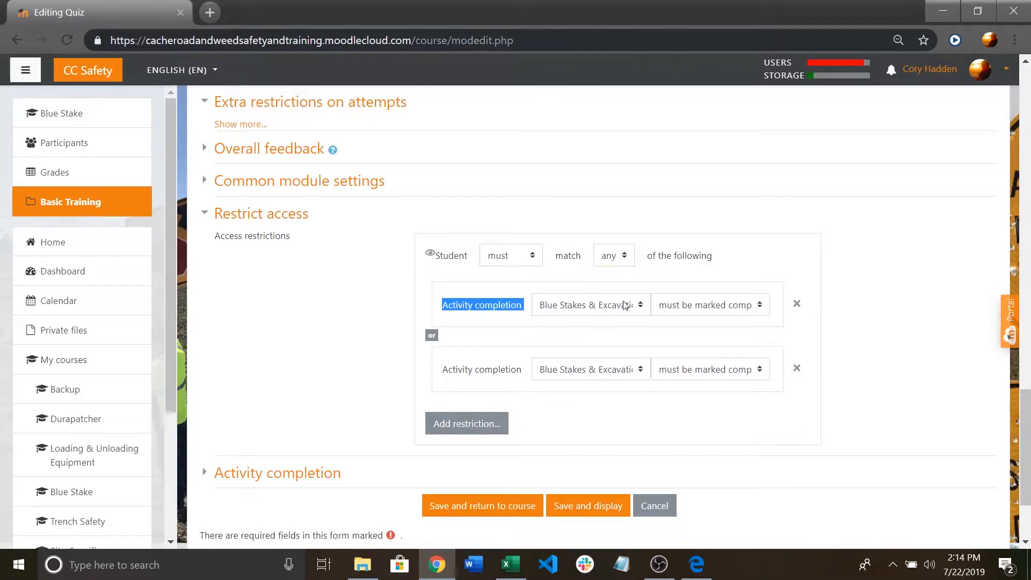
pyautogui.moveTo(447, 368); pyautogui.dragTo(538, 369)
pyautogui.click(613, 425)
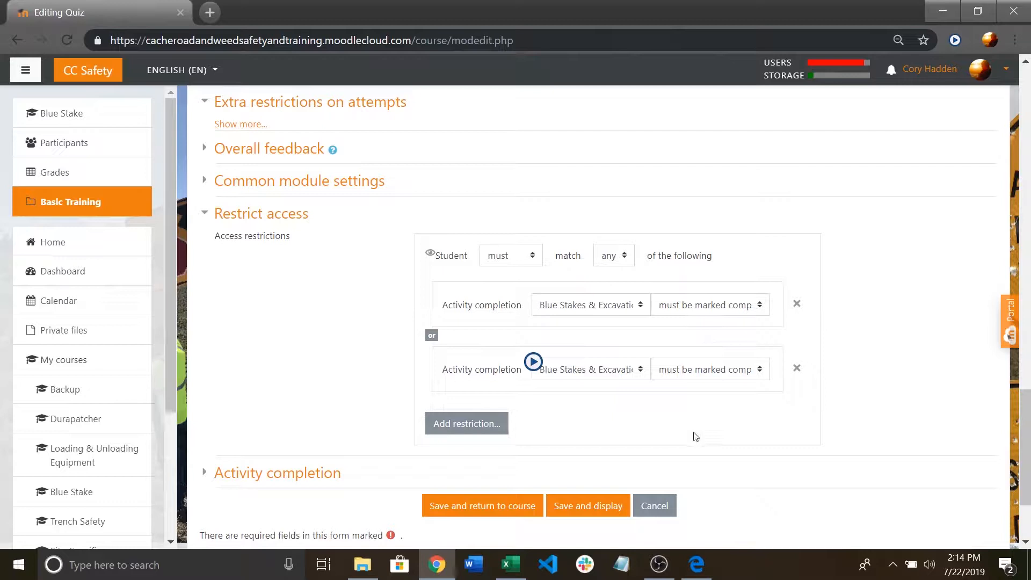
# - Set completion tracking to "Show activity as complete when conditions are met", requiring a view, a grade and a passing grade, and save, returning to the course
pyautogui.scroll(-3, 688, 433)
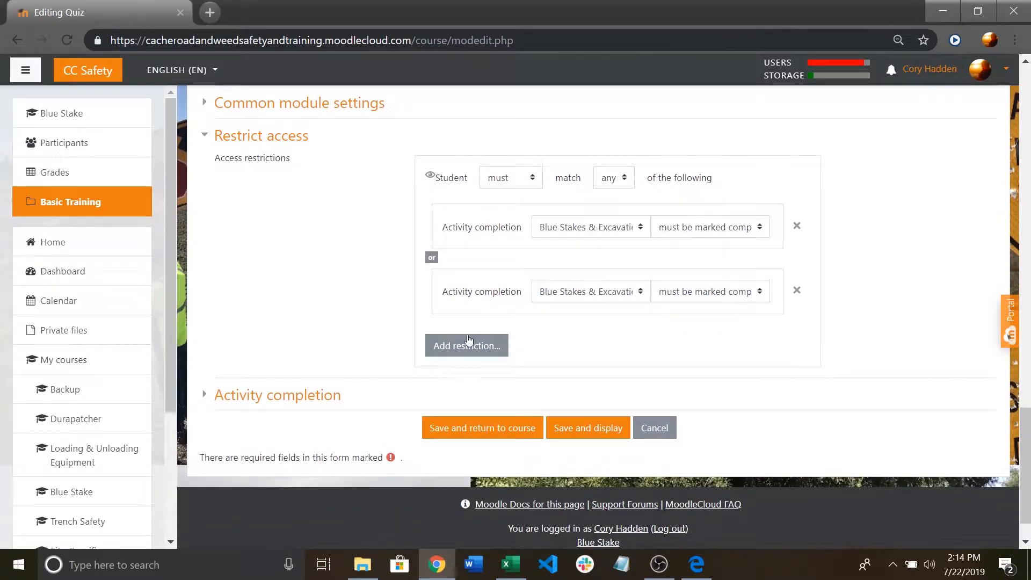
pyautogui.scroll(-2, 237, 290)
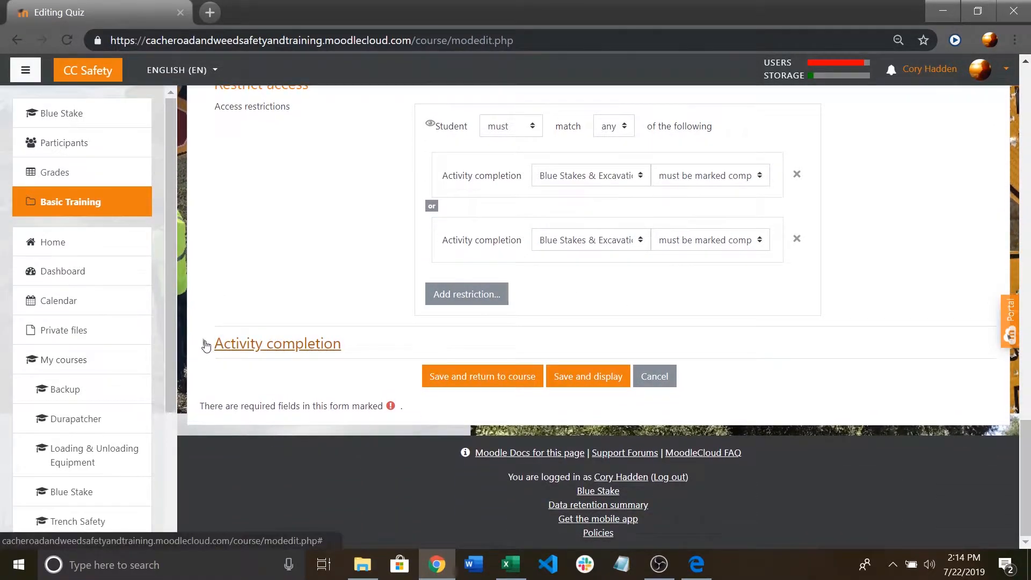
pyautogui.click(206, 345)
pyautogui.scroll(-3, 558, 220)
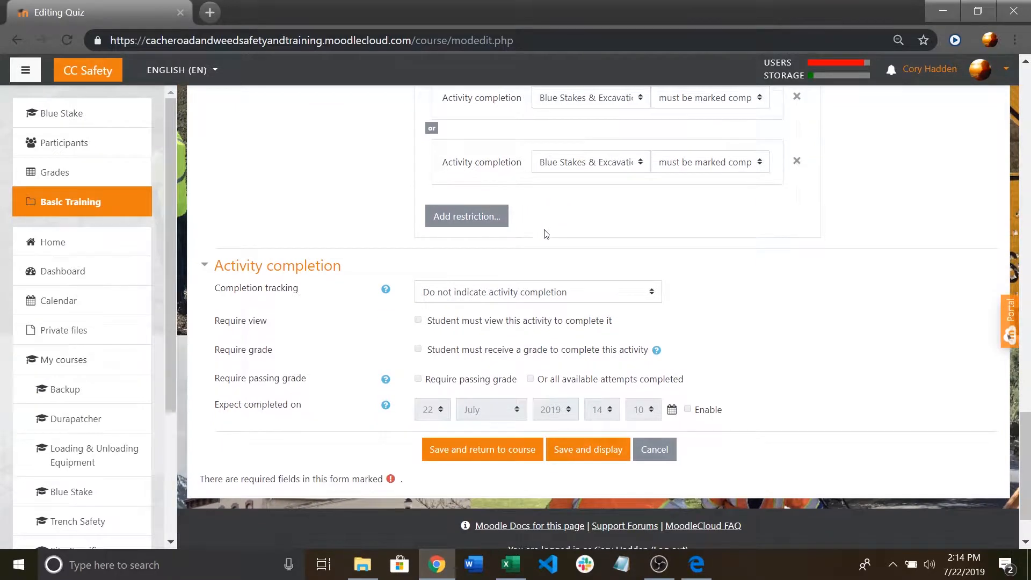
pyautogui.scroll(-3, 547, 234)
pyautogui.click(457, 220)
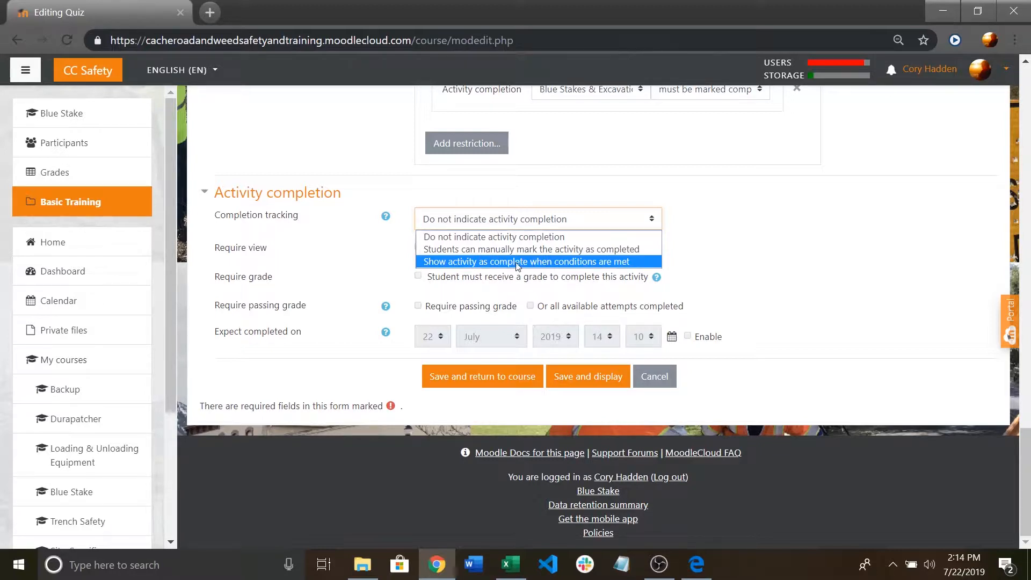
pyautogui.click(613, 263)
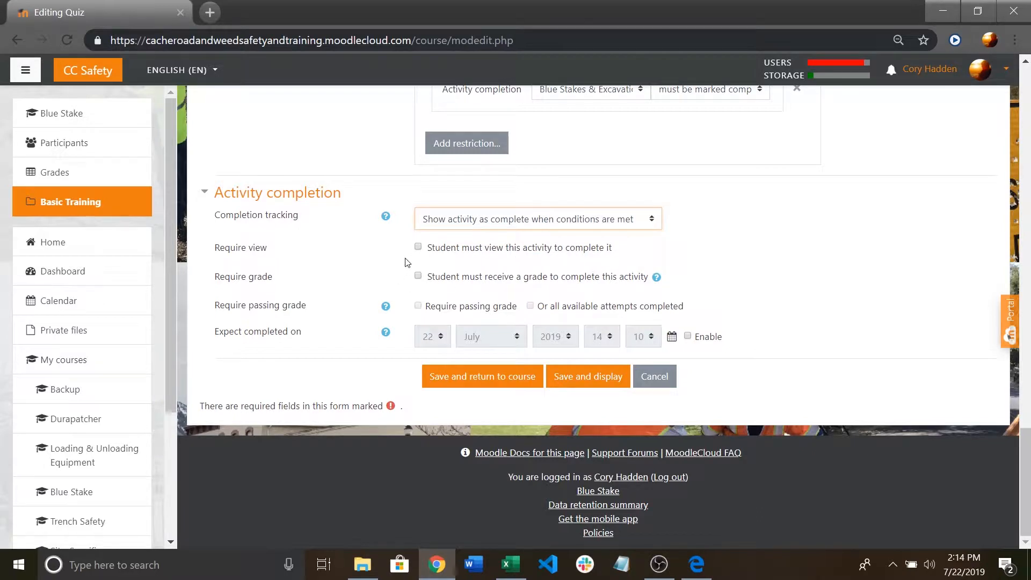
pyautogui.click(418, 248)
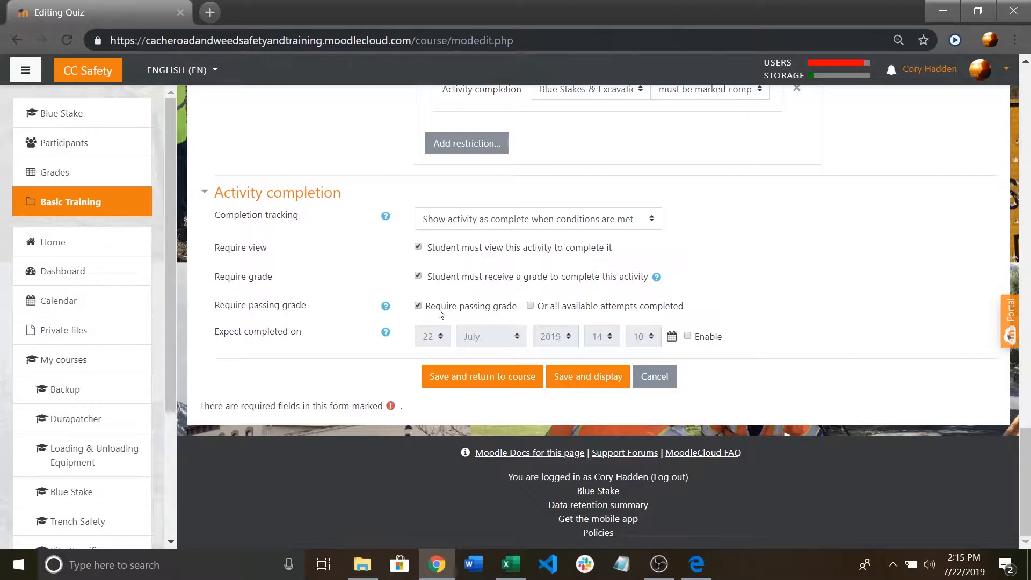
pyautogui.click(487, 384)
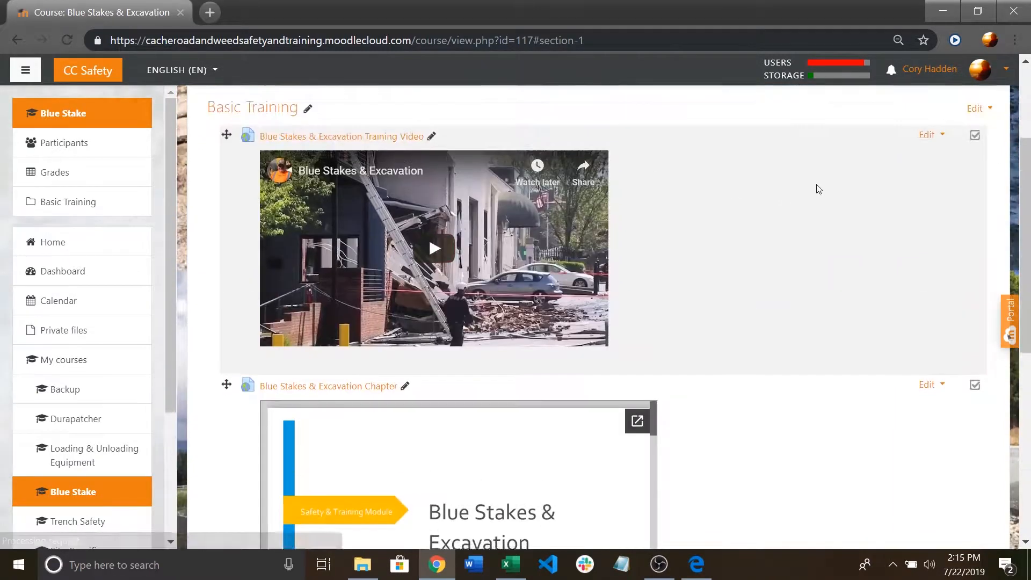
# - Review the "Take the quiz" entry and its restrictions on the course page, open the quiz briefly and return to the course
pyautogui.scroll(3, 819, 189)
pyautogui.scroll(-9, 824, 193)
pyautogui.scroll(3, 831, 223)
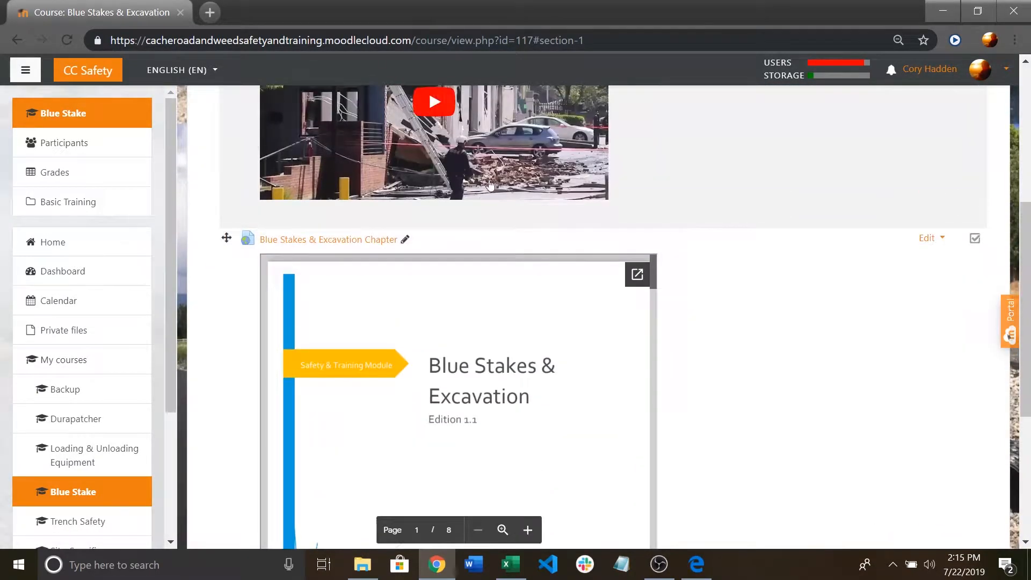
pyautogui.scroll(-5, 490, 185)
pyautogui.moveTo(263, 318); pyautogui.dragTo(323, 317)
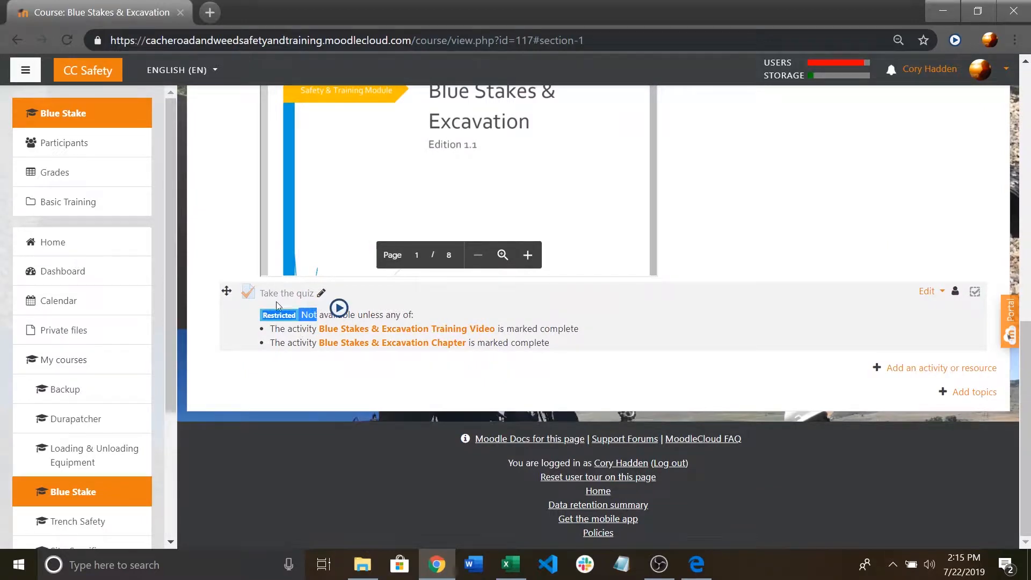
pyautogui.click(285, 293)
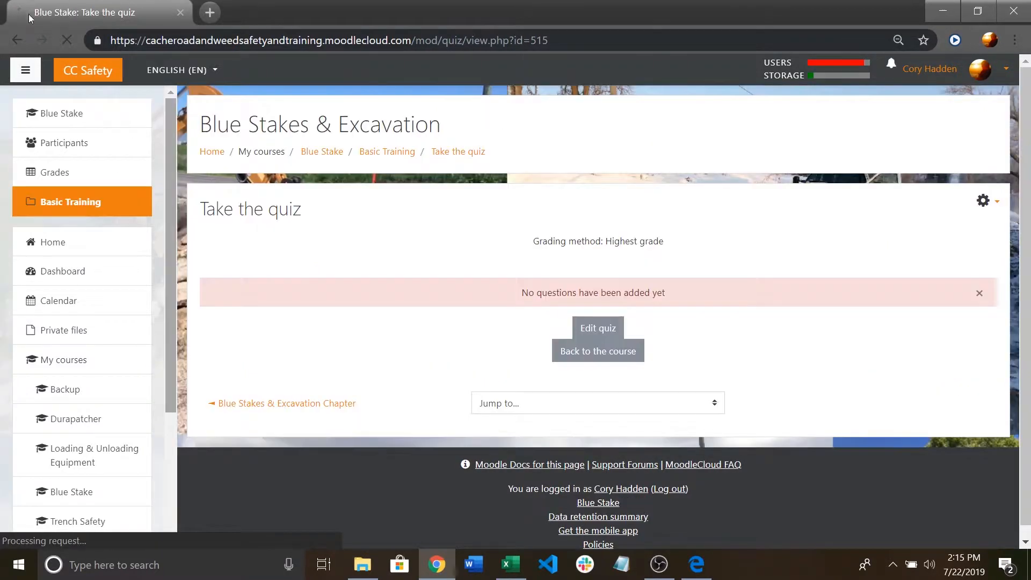
pyautogui.click(14, 39)
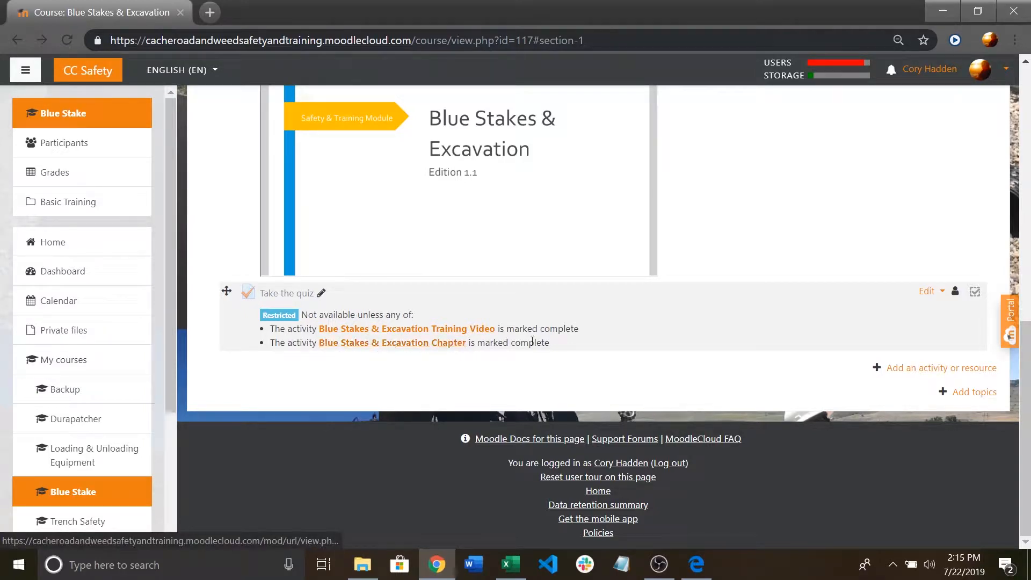
# - Review the activities on the course page, open the "Take the quiz" question editing page, and return to the quiz page
pyautogui.scroll(7, 930, 329)
pyautogui.scroll(1, 973, 194)
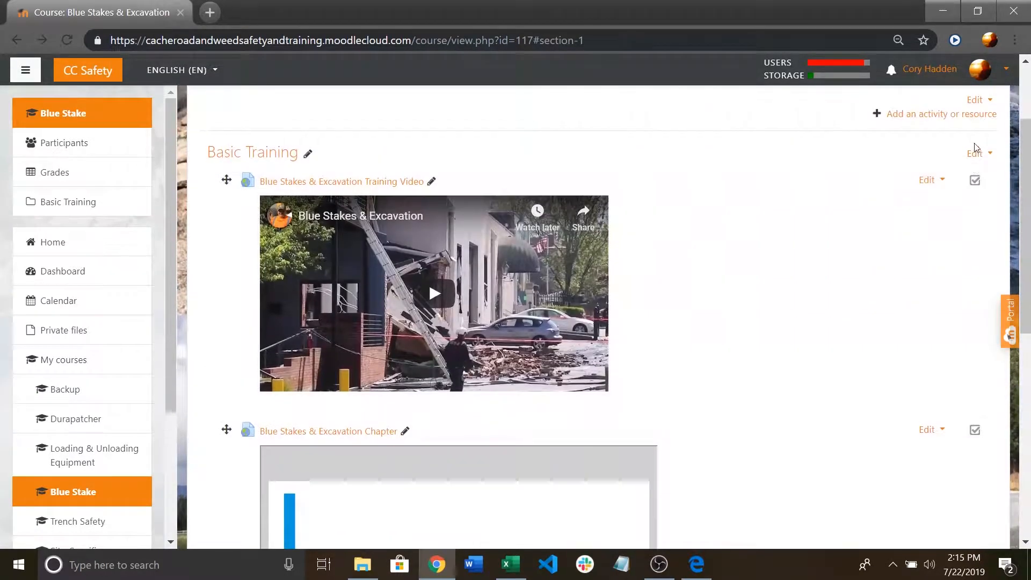
pyautogui.scroll(-8, 417, 417)
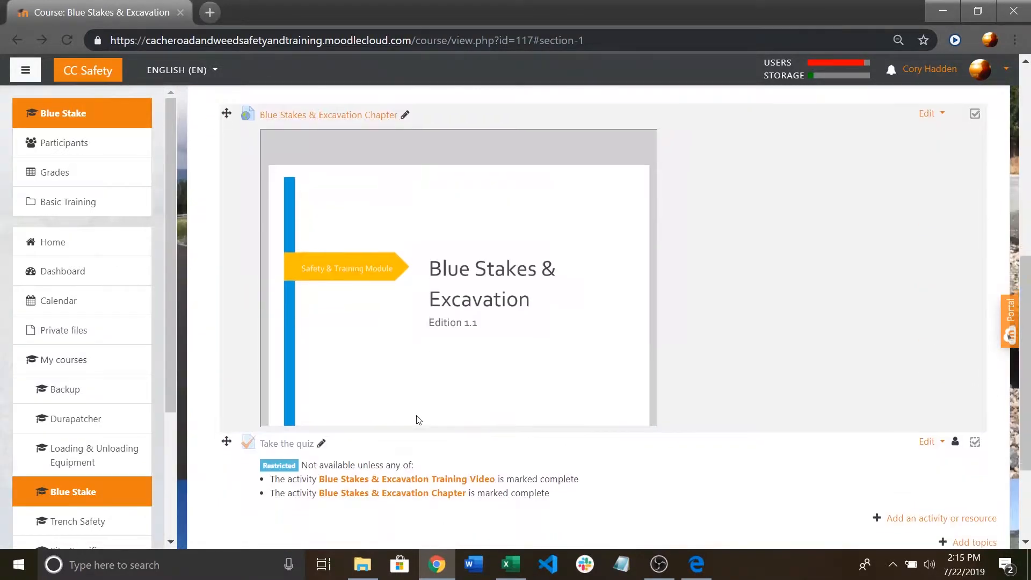
pyautogui.click(300, 295)
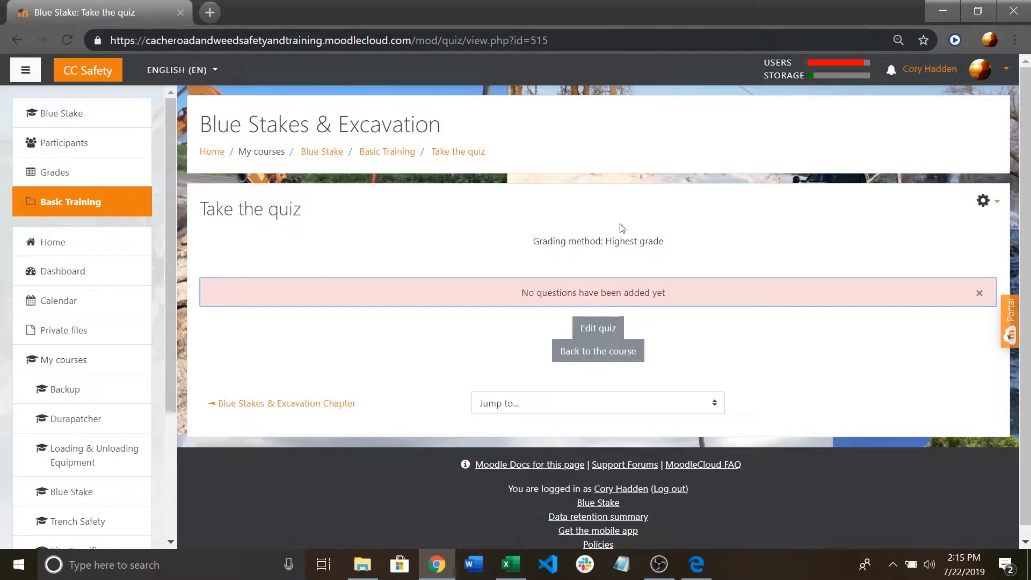
pyautogui.click(602, 333)
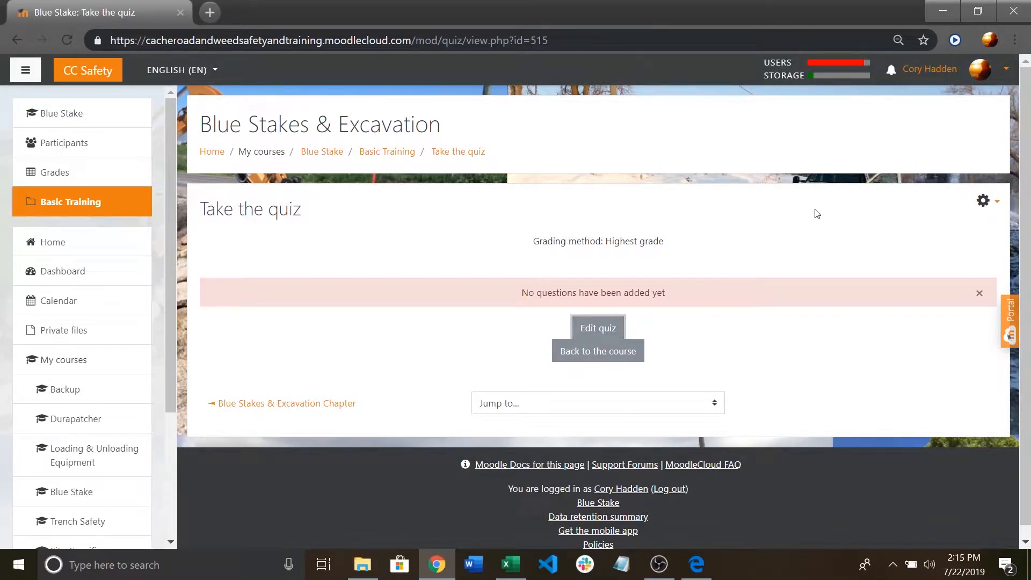
pyautogui.click(610, 333)
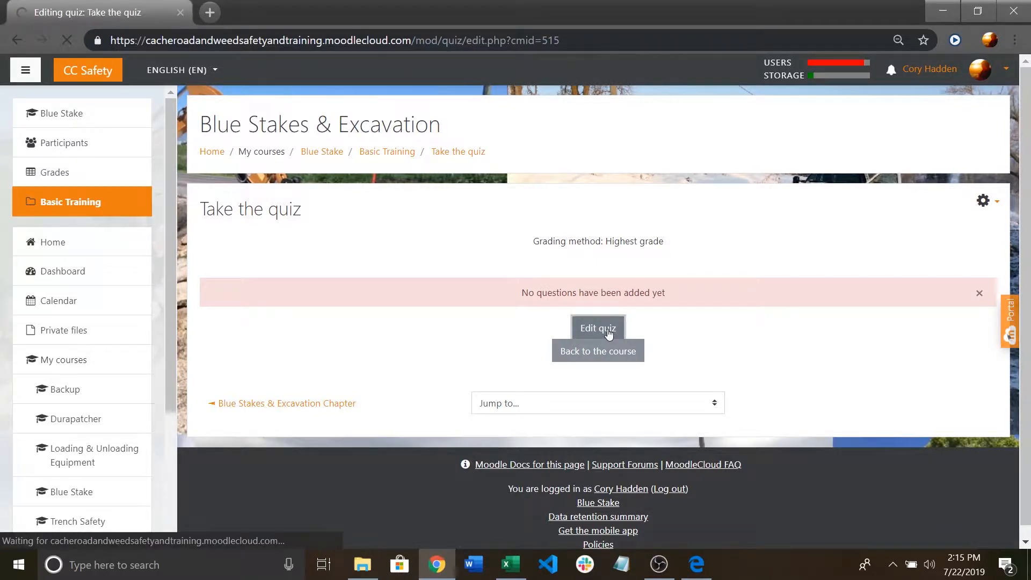
pyautogui.scroll(-1, 392, 299)
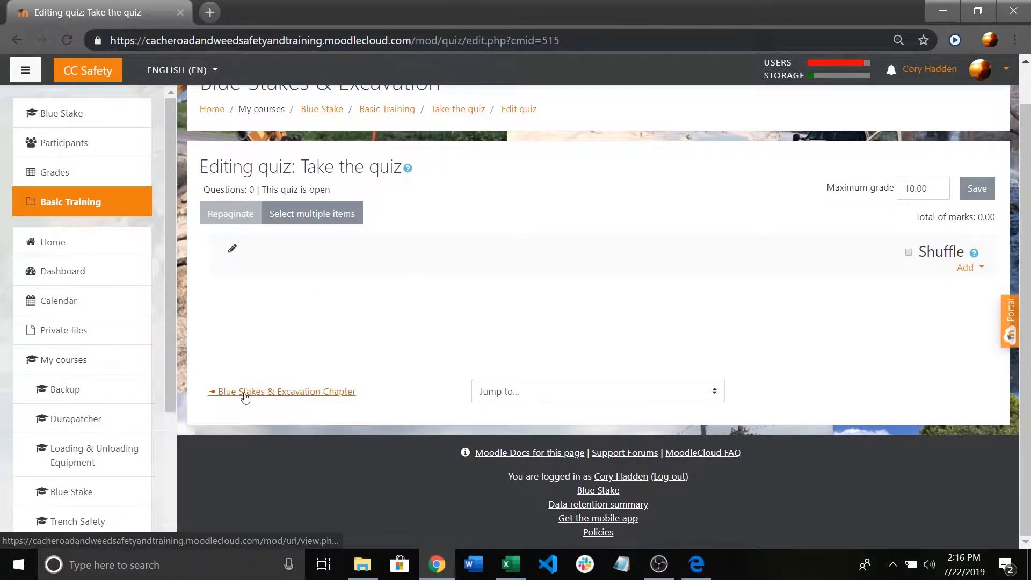
pyautogui.click(18, 41)
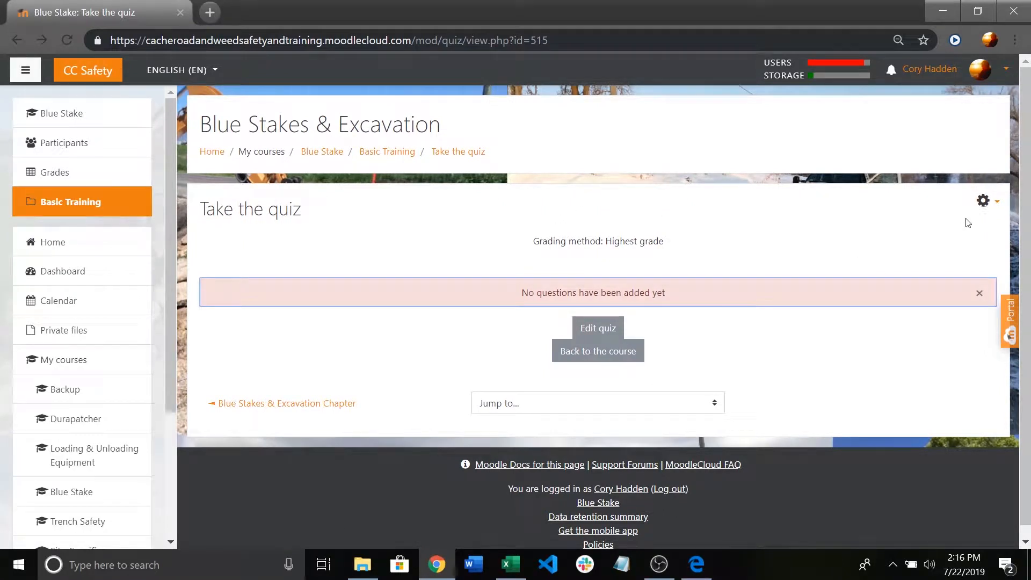
# - Open the "Take the quiz" settings, check the access restrictions, and save, returning to the course
pyautogui.click(988, 208)
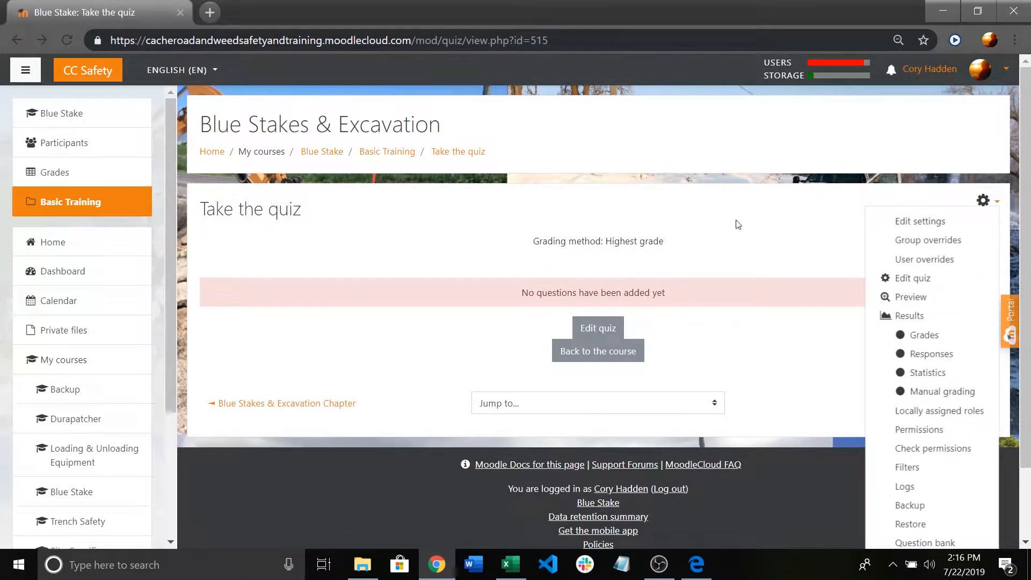
pyautogui.click(738, 225)
pyautogui.click(992, 210)
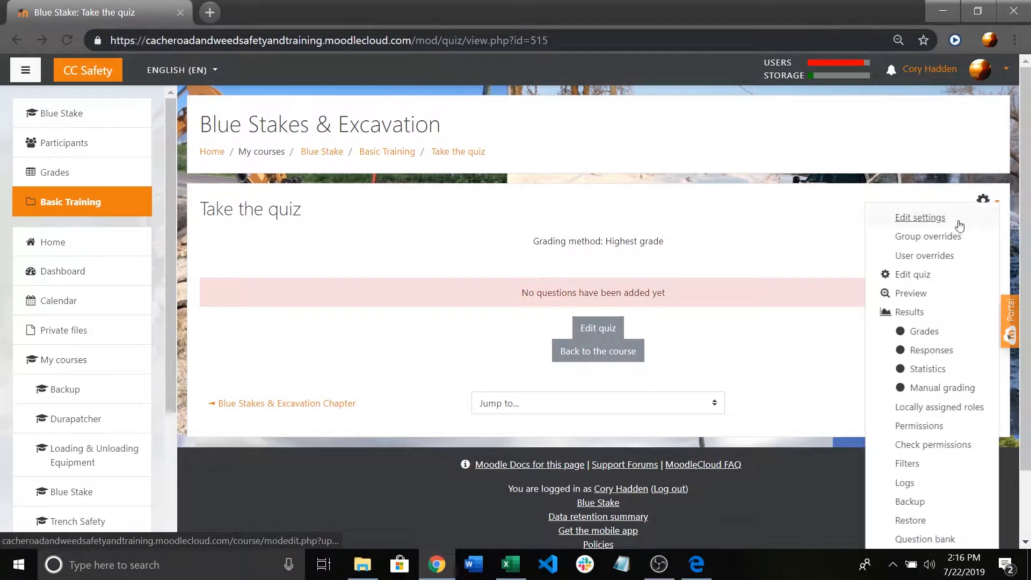
pyautogui.click(960, 225)
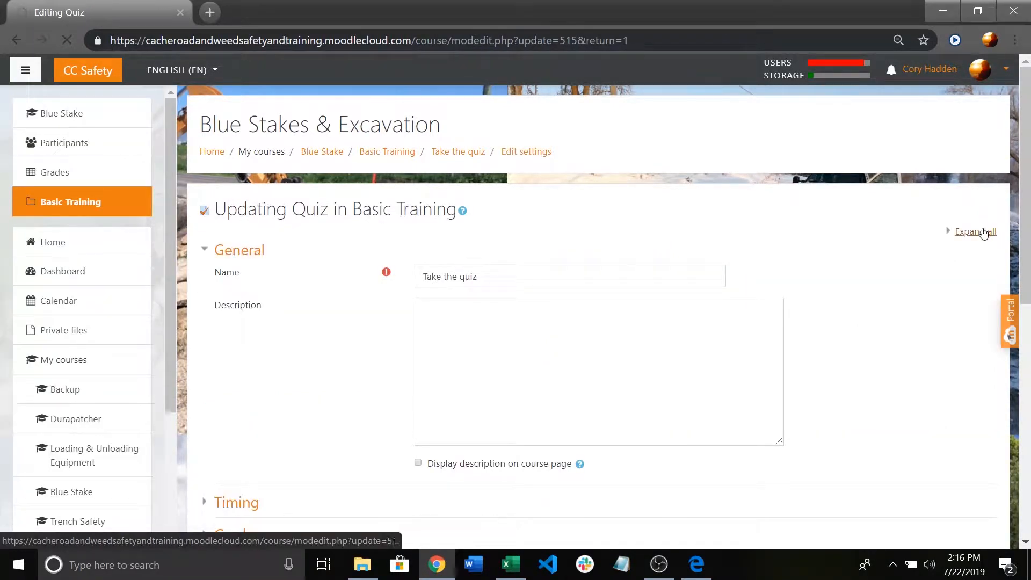
pyautogui.scroll(-2, 783, 260)
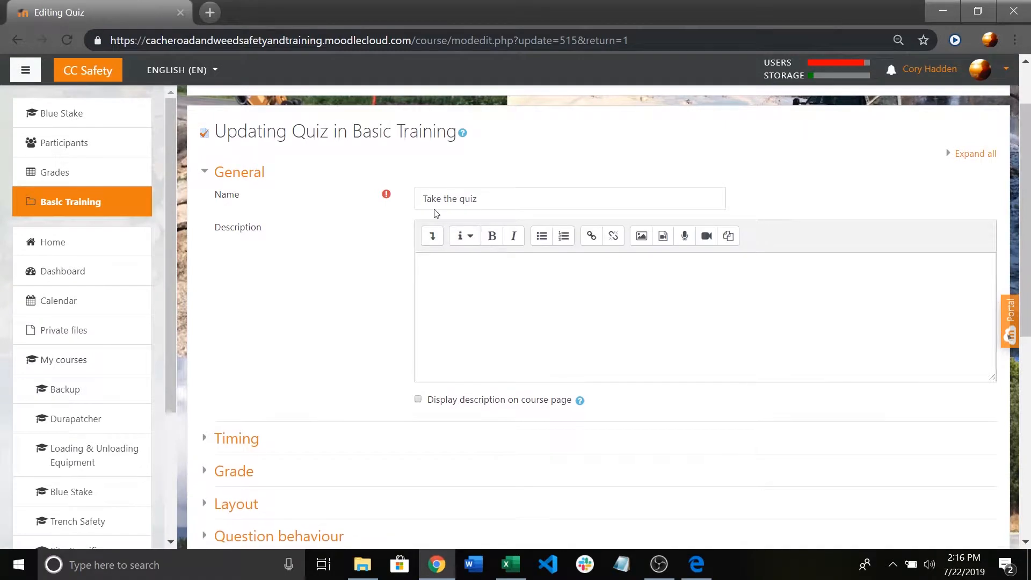
pyautogui.scroll(-8, 457, 279)
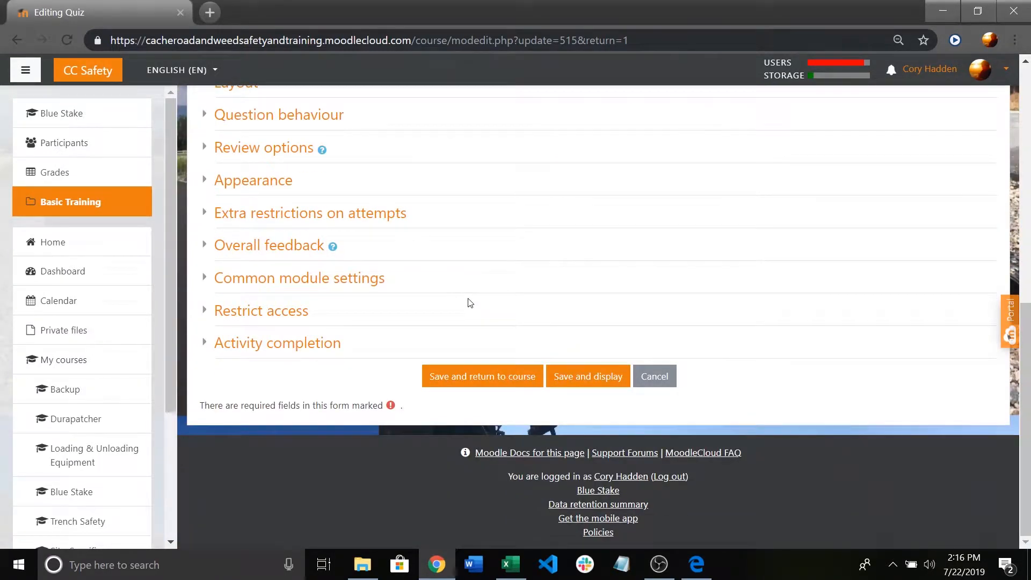
pyautogui.scroll(3, 468, 301)
pyautogui.scroll(-3, 374, 297)
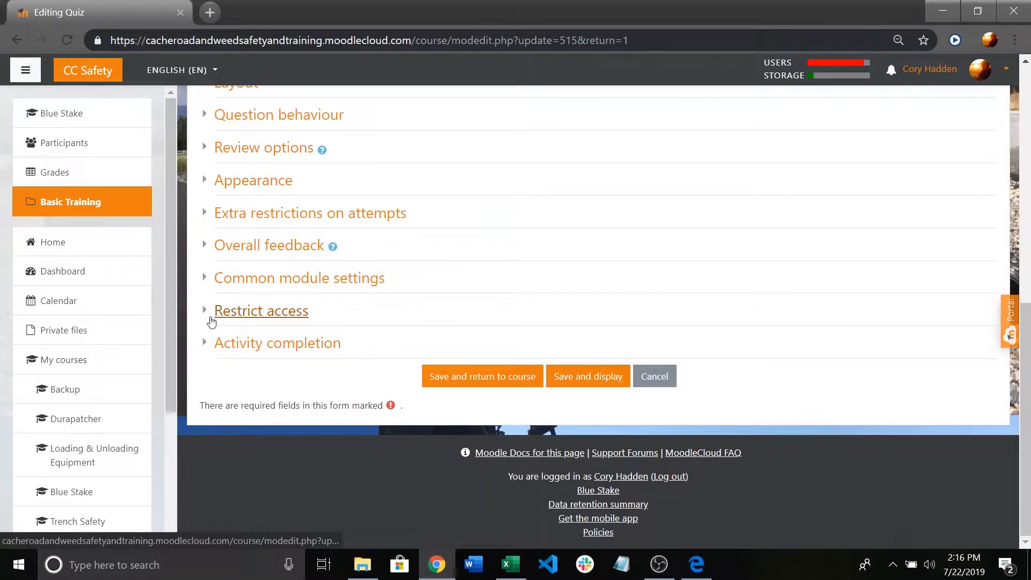
pyautogui.click(206, 317)
pyautogui.scroll(-4, 498, 357)
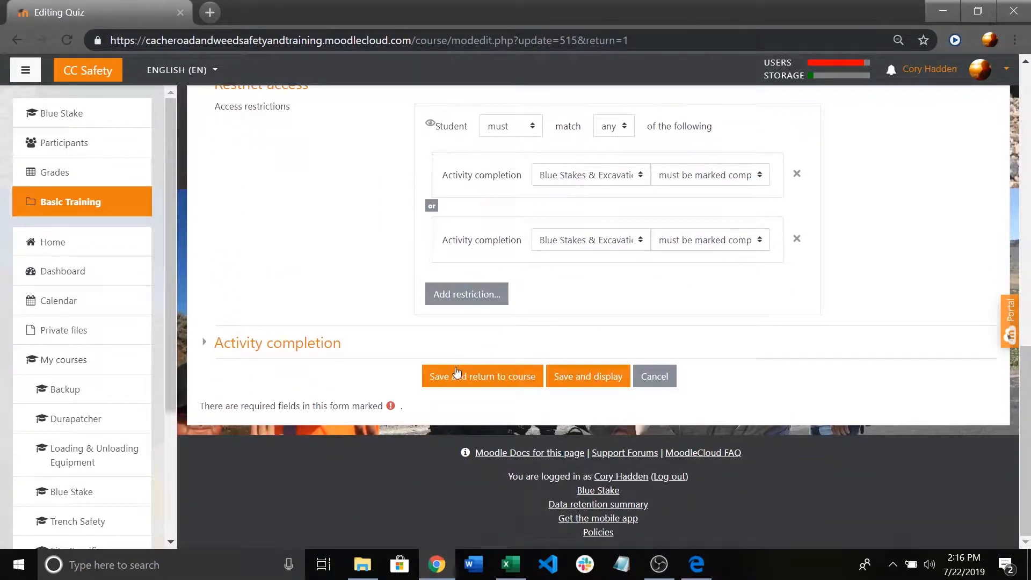
pyautogui.click(508, 379)
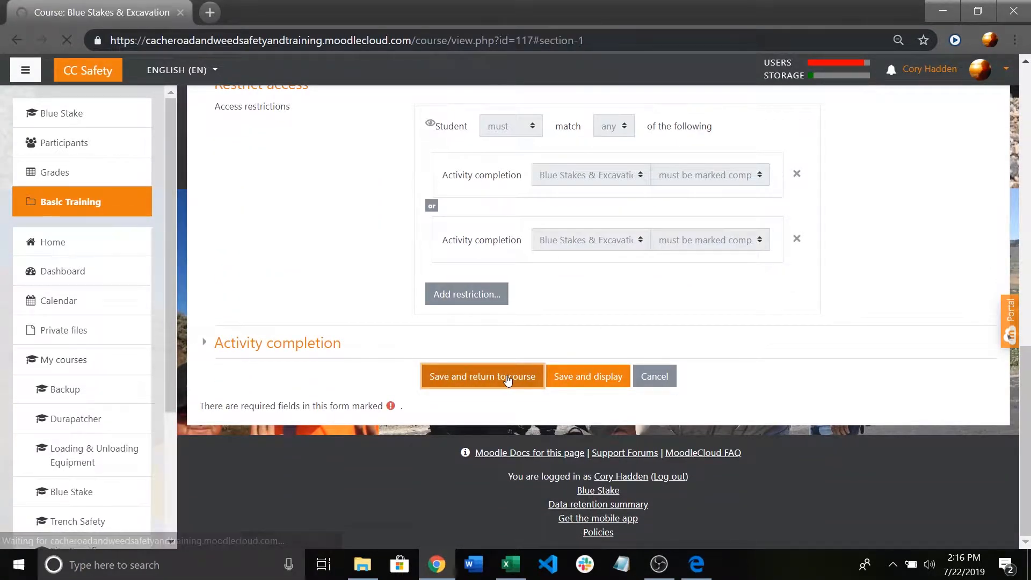
# - Open "Take the quiz" for question editing and set its maximum grade to 11
pyautogui.scroll(-1, 574, 331)
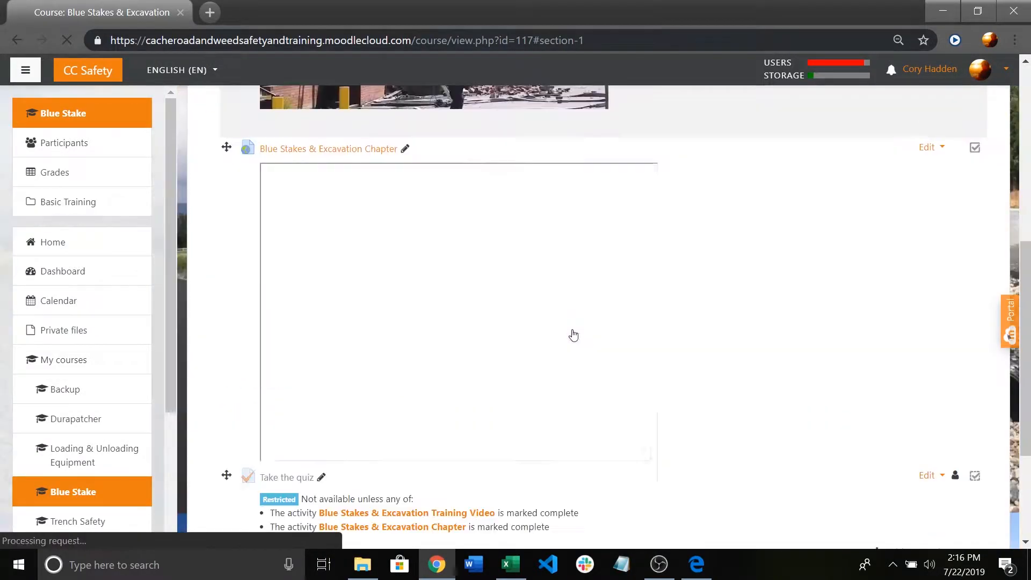
pyautogui.scroll(-3, 382, 367)
pyautogui.scroll(-5, 333, 408)
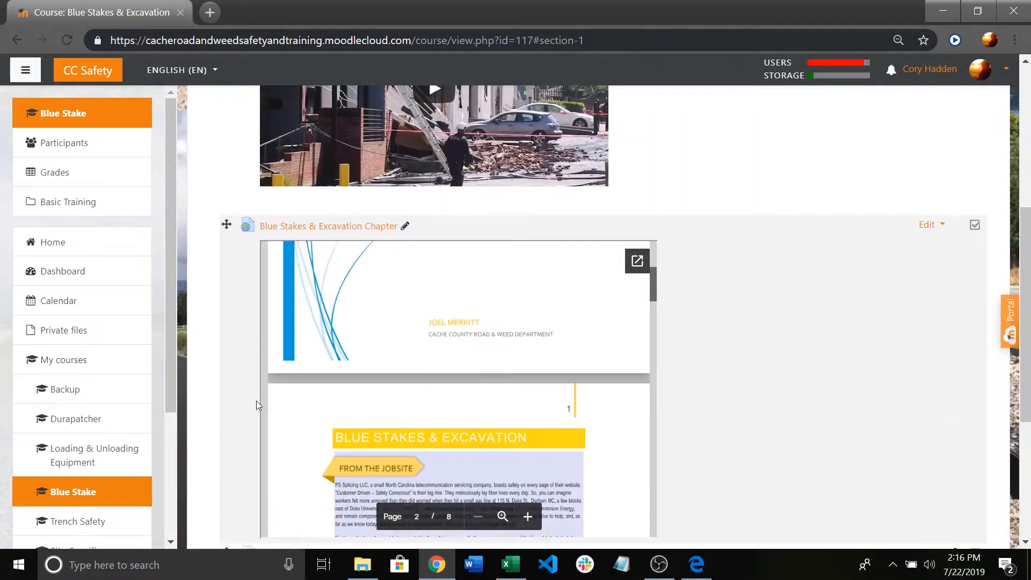
pyautogui.scroll(-5, 257, 400)
pyautogui.click(298, 297)
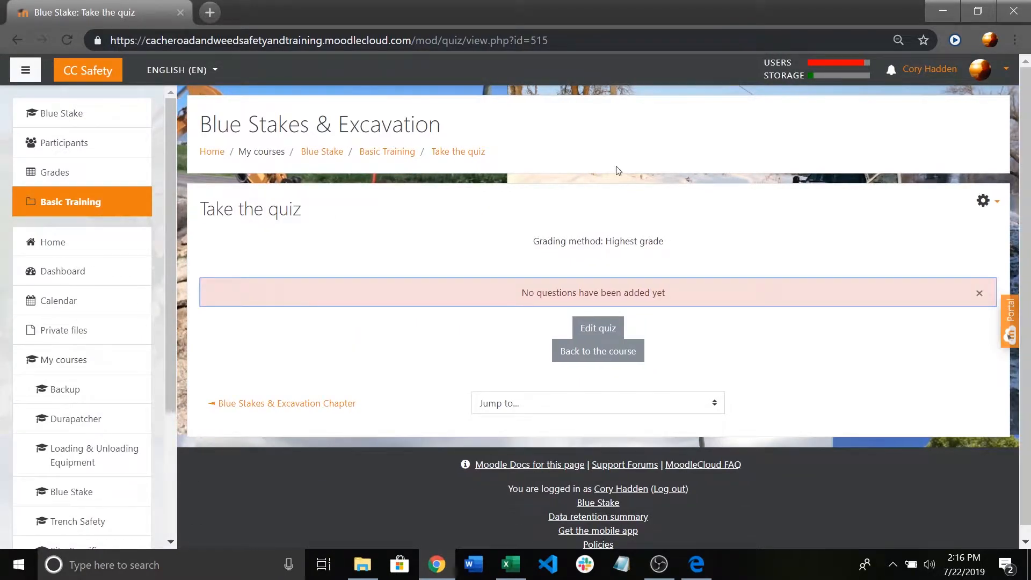
pyautogui.click(593, 333)
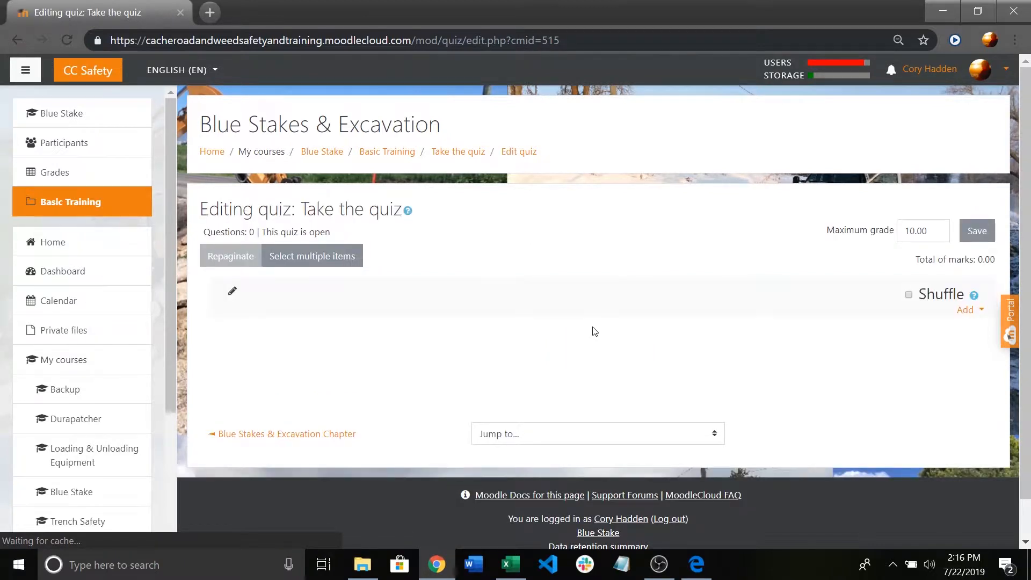
pyautogui.moveTo(943, 230); pyautogui.dragTo(901, 231)
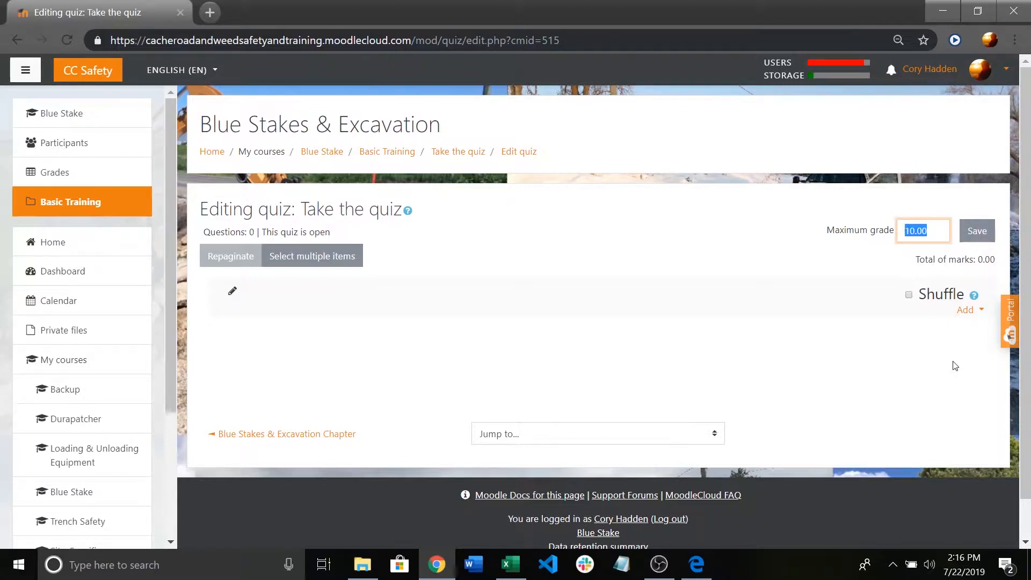
pyautogui.write('11')
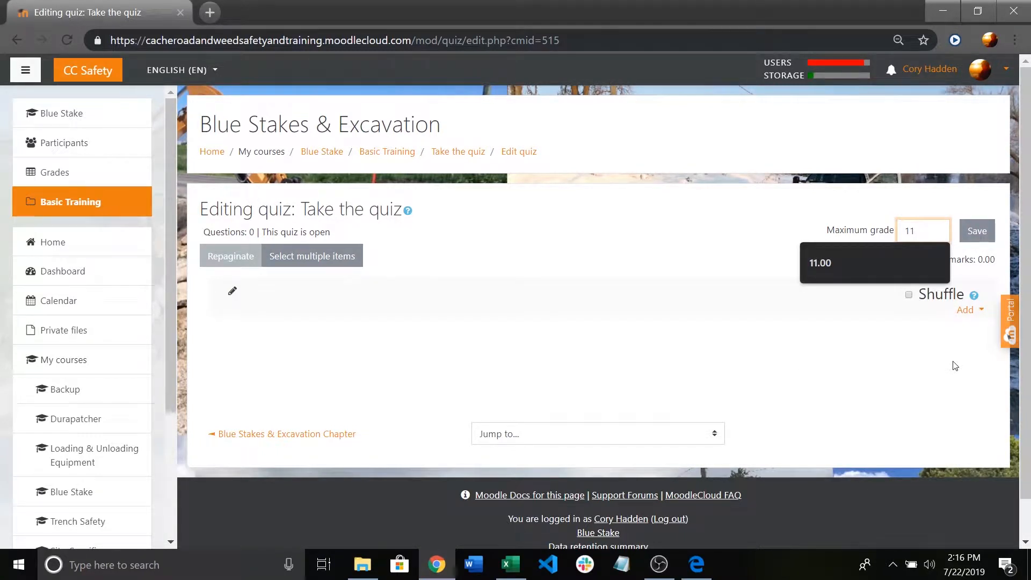
pyautogui.press('Return')
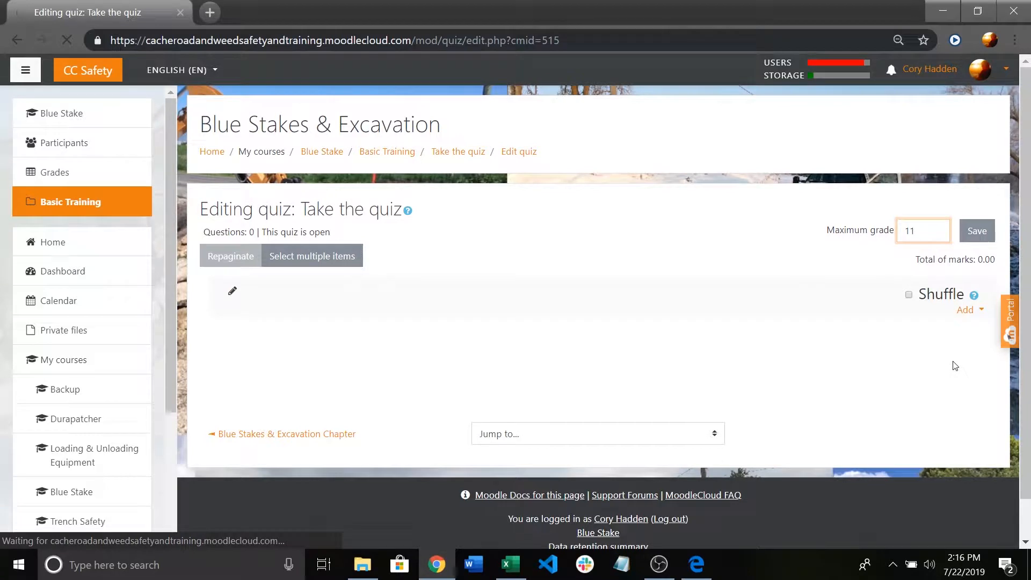
pyautogui.click(974, 316)
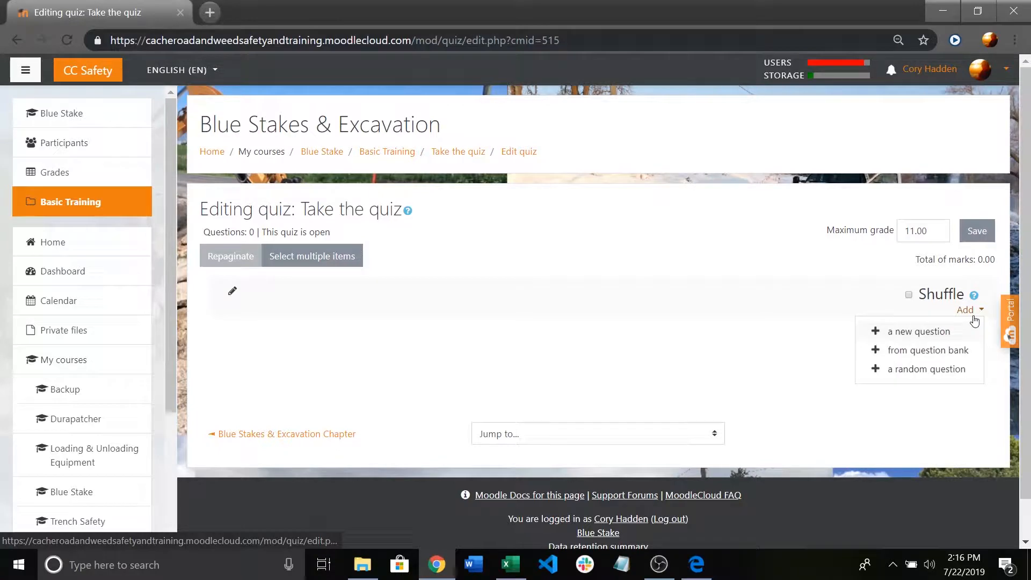
pyautogui.click(936, 333)
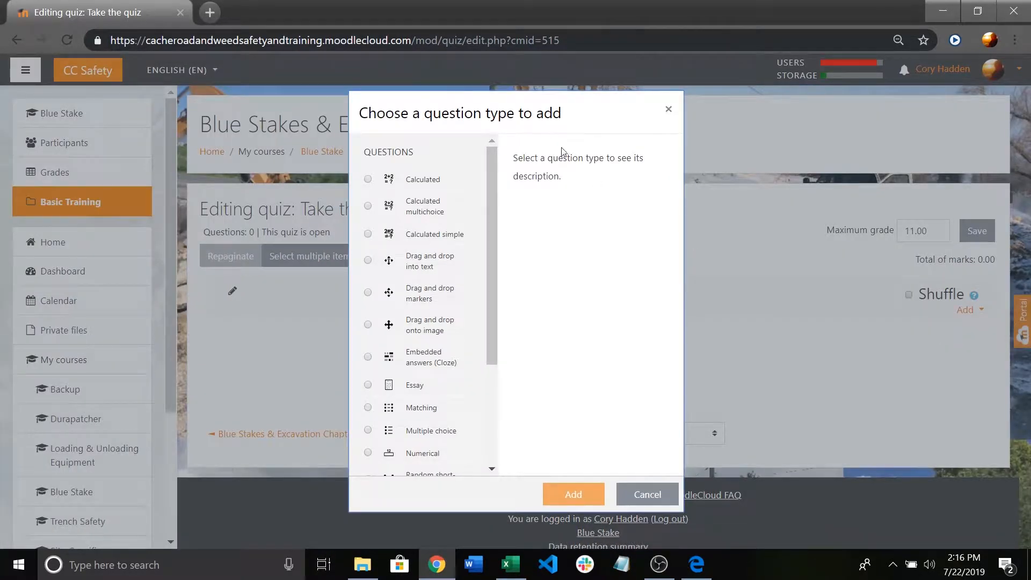
pyautogui.click(650, 493)
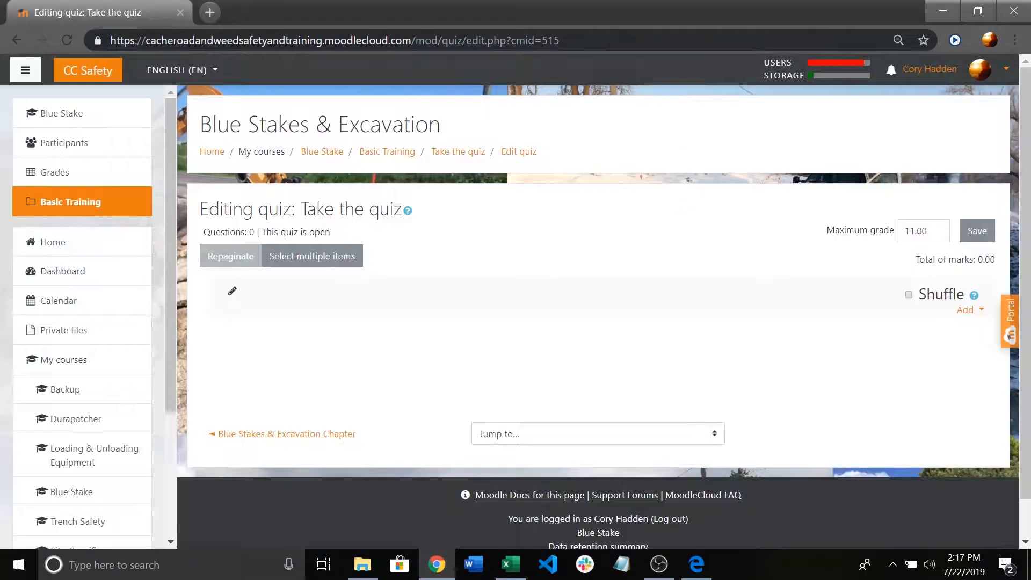
# - Start adding a new Multiple choice question to the quiz
pyautogui.click(966, 311)
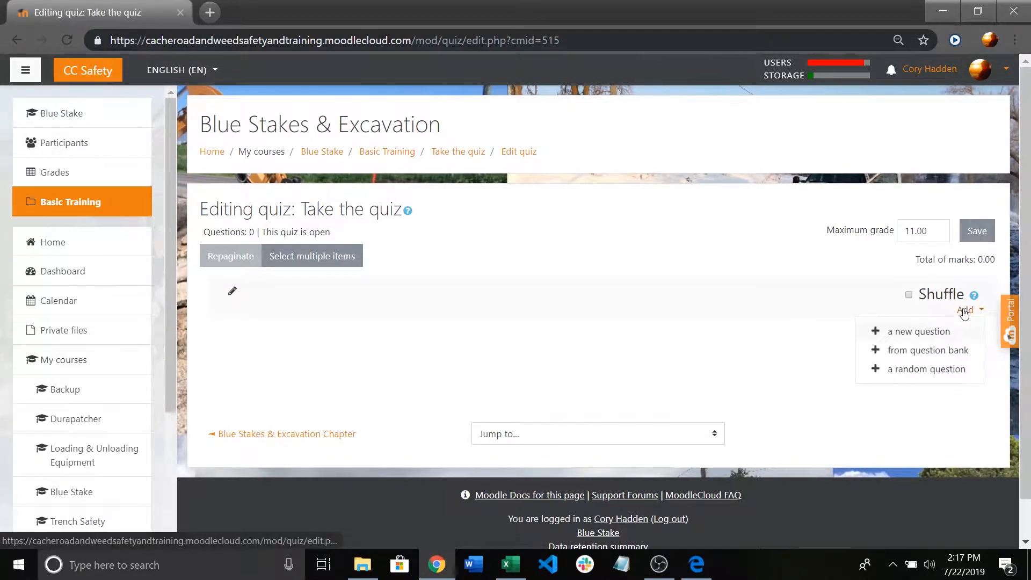
pyautogui.click(924, 333)
pyautogui.scroll(-3, 478, 340)
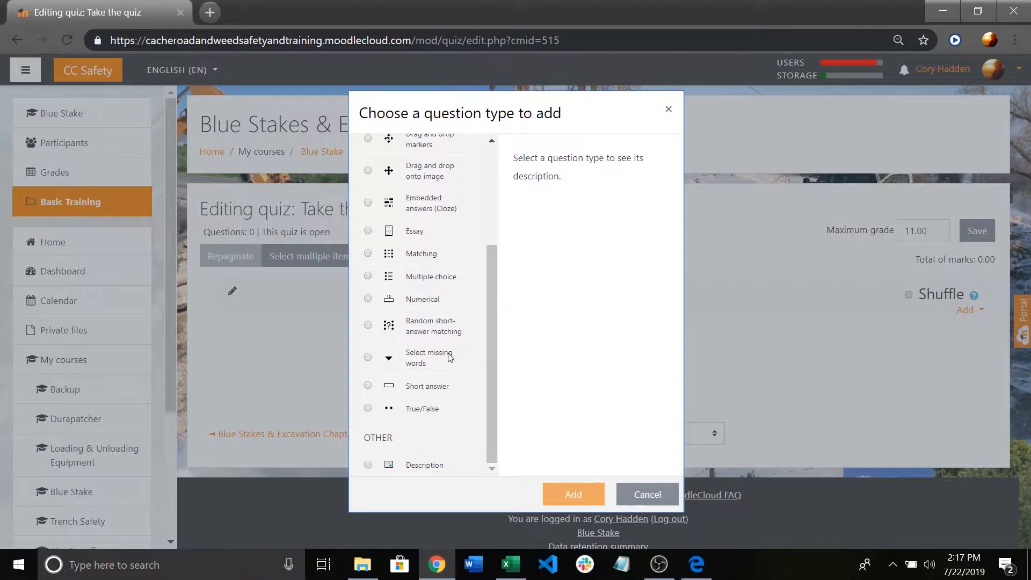
pyautogui.scroll(1, 481, 359)
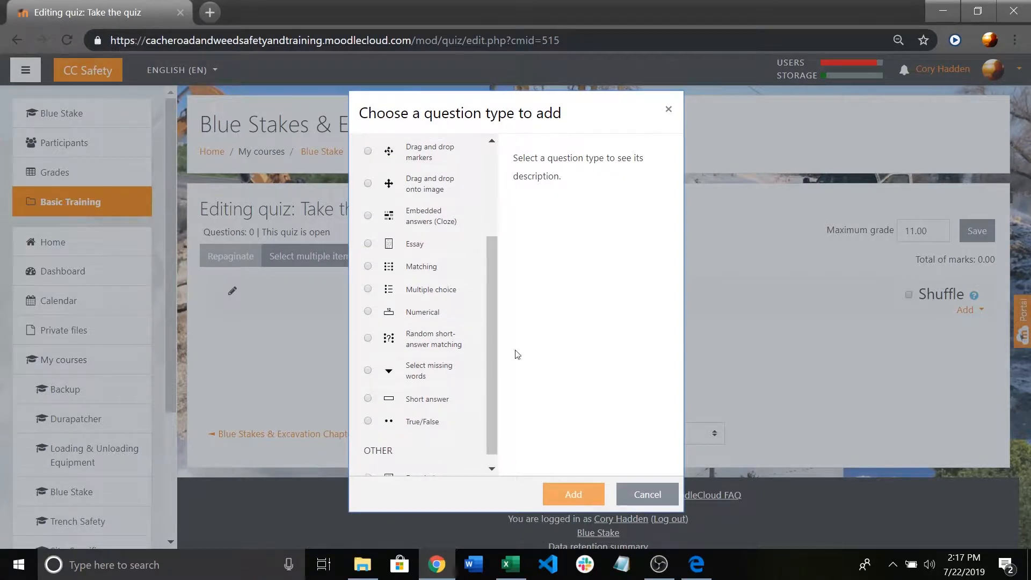
pyautogui.scroll(2, 443, 310)
pyautogui.scroll(1, 443, 310)
pyautogui.click(369, 368)
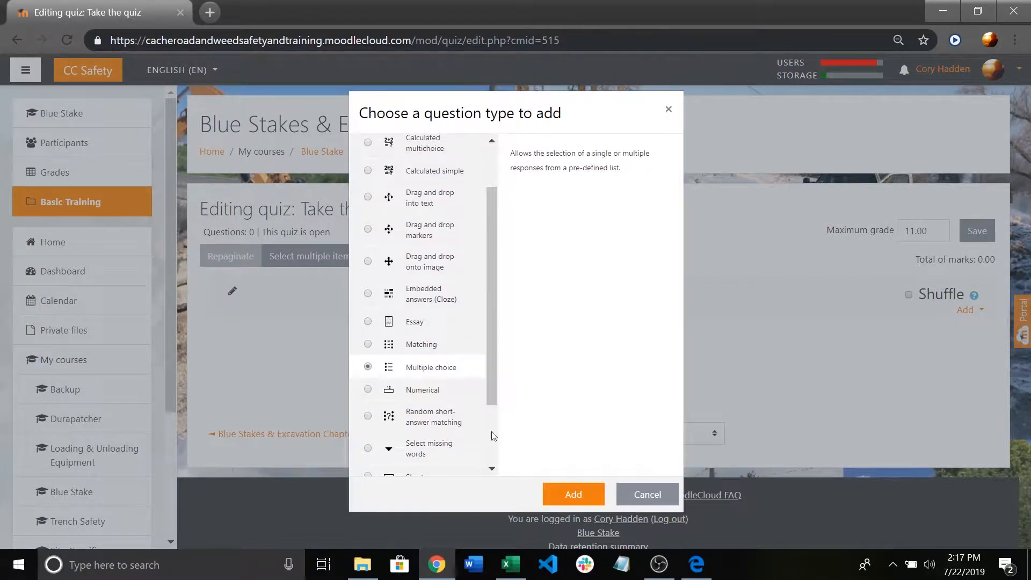
pyautogui.click(574, 493)
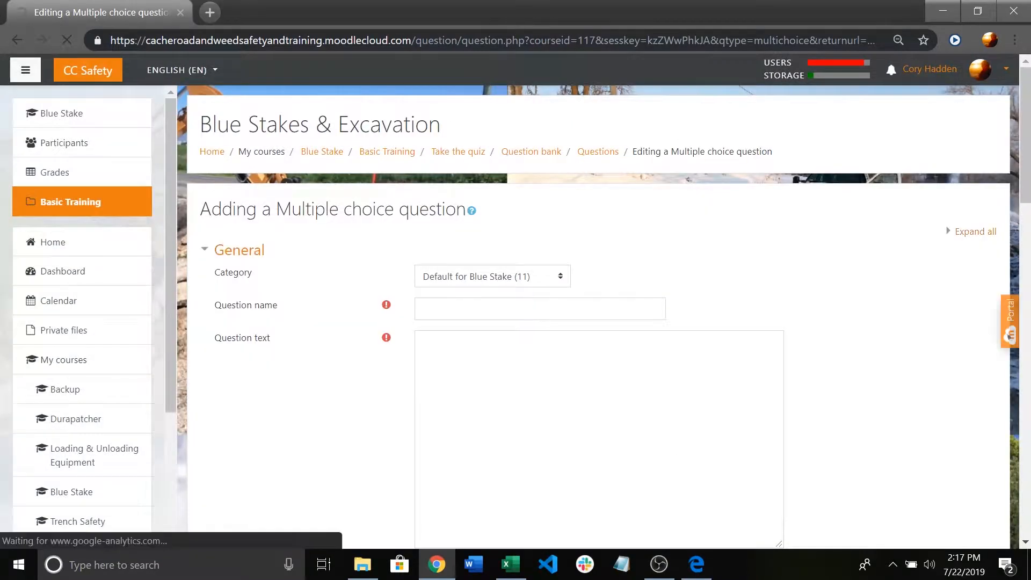
# - Switch to the Blue Stakes chapter PDF in Microsoft Edge and go to its Chapter Quiz
pyautogui.moveTo(0, 98); pyautogui.dragTo(315, 14)
pyautogui.scroll(-15, 375, 195)
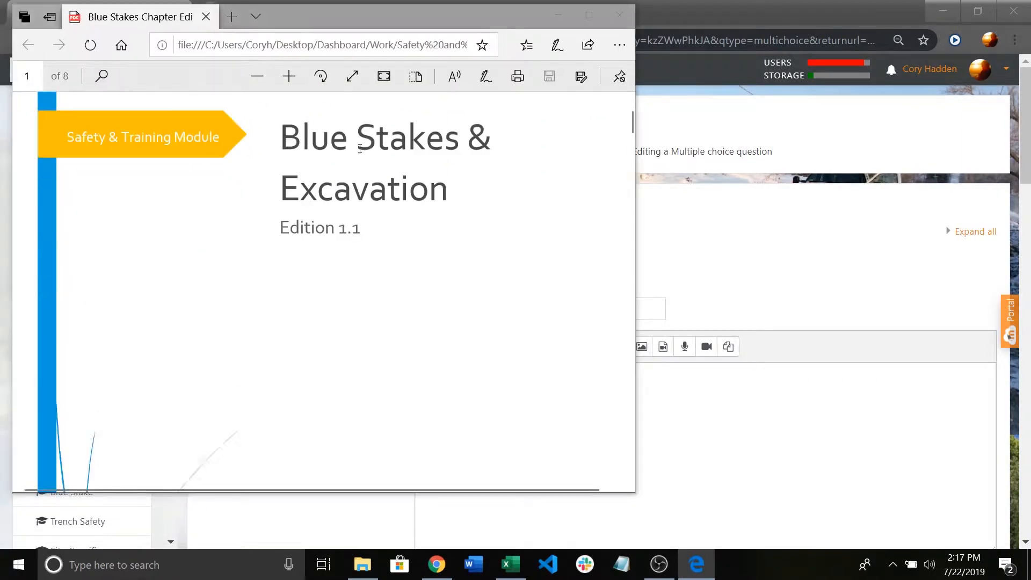
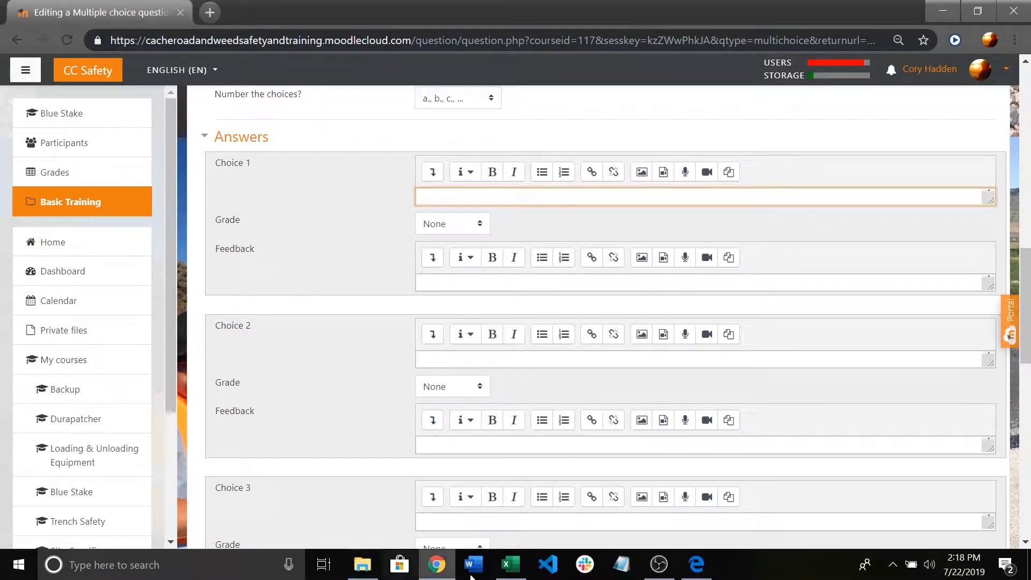
# - Switch back to the chapter PDF in Microsoft Edge, narrow its window and place it beside the question form's answer choices
pyautogui.click(697, 564)
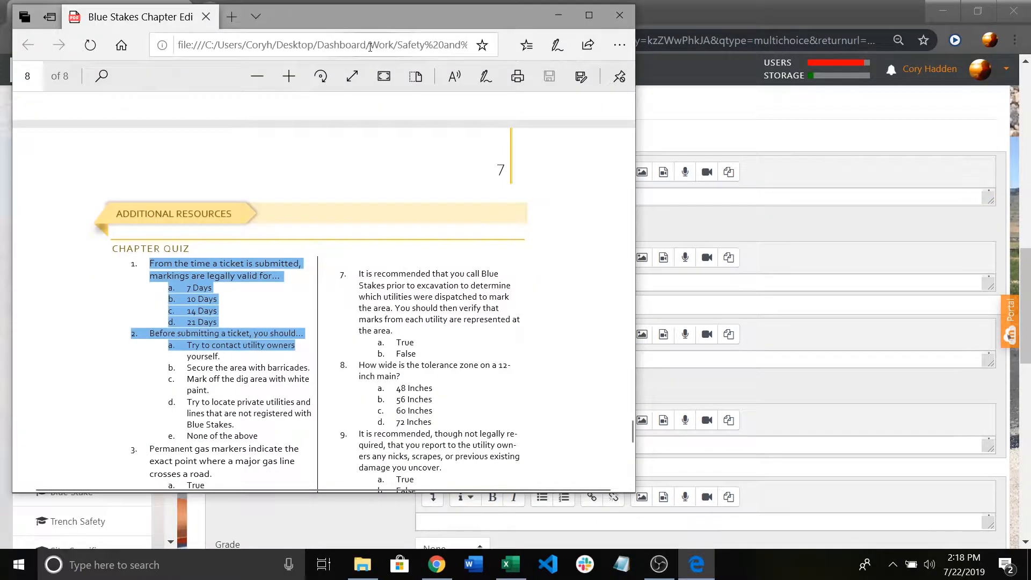
pyautogui.moveTo(382, 9); pyautogui.dragTo(226, 36)
pyautogui.moveTo(480, 245); pyautogui.dragTo(157, 245)
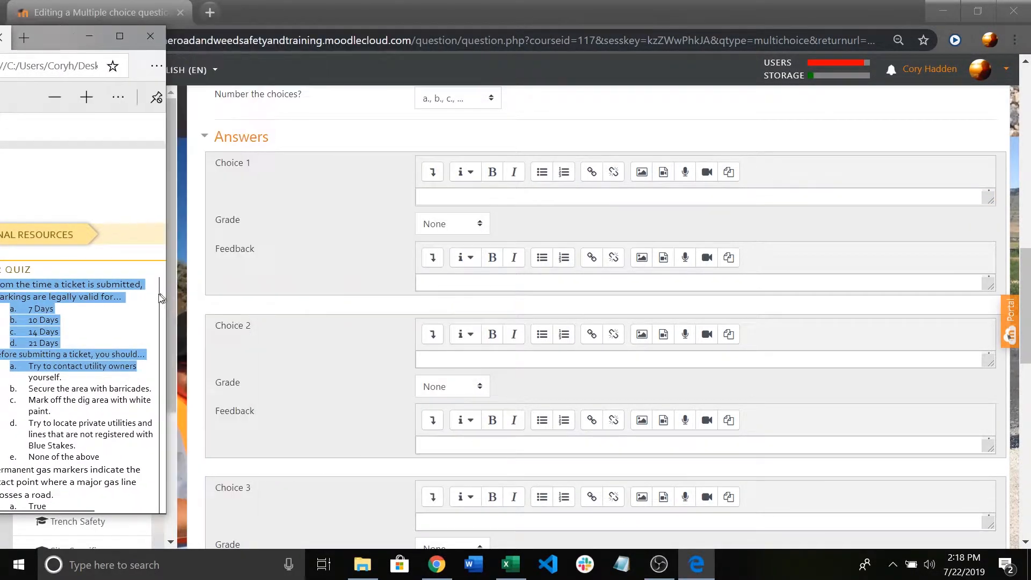
pyautogui.moveTo(49, 41); pyautogui.dragTo(68, 38)
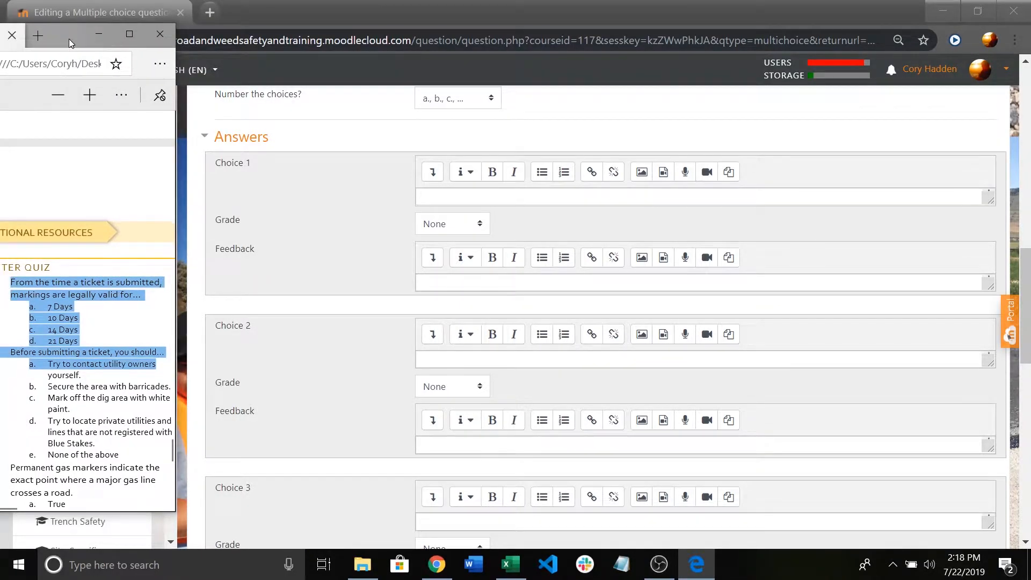
# - Resize the question form's browser window to half the screen's width and full height, and place the chapter PDF window beside it
pyautogui.click(438, 198)
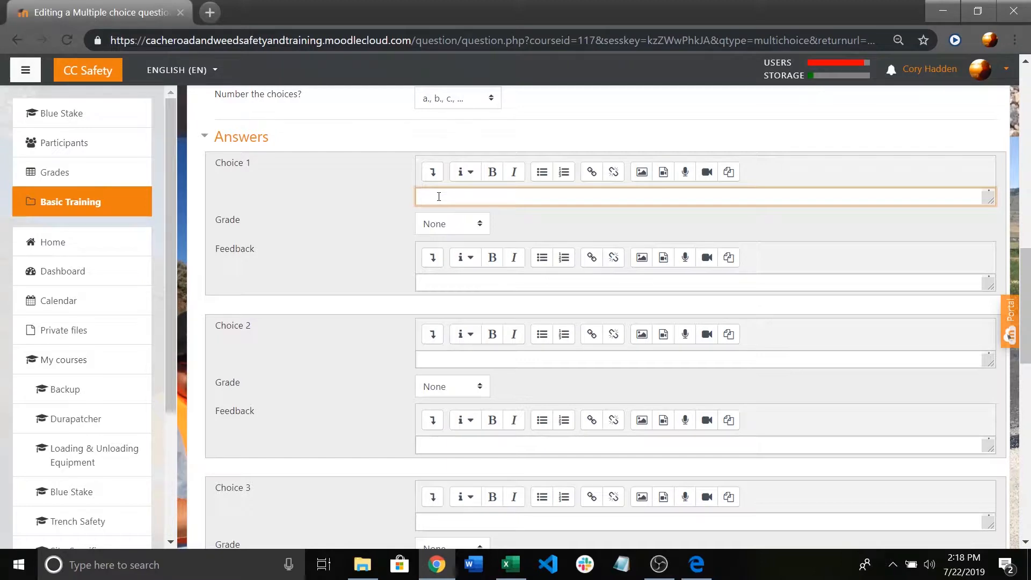
pyautogui.moveTo(644, 9); pyautogui.dragTo(844, 1)
pyautogui.click(979, 10)
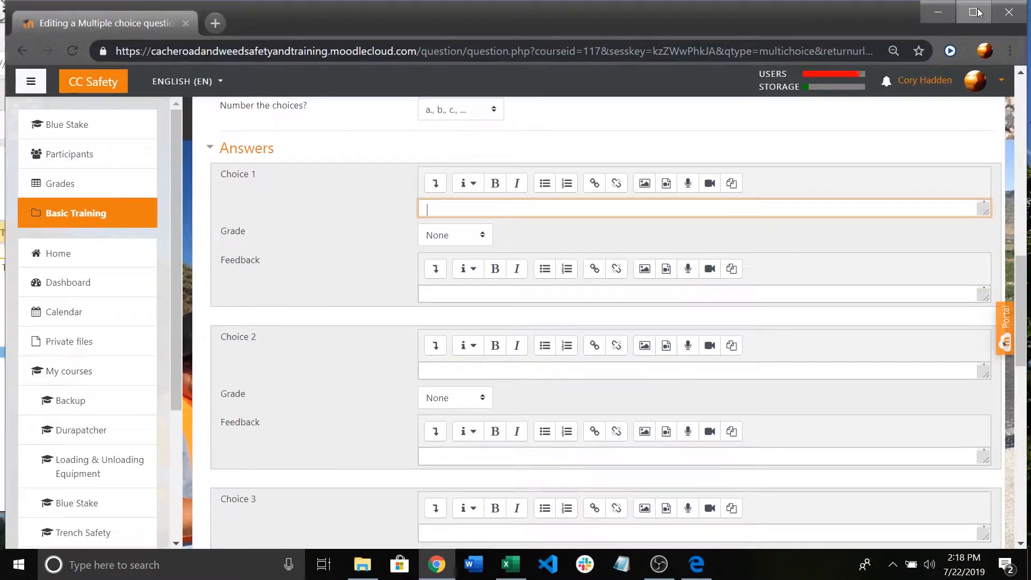
pyautogui.click(978, 12)
pyautogui.moveTo(899, 8); pyautogui.dragTo(768, 54)
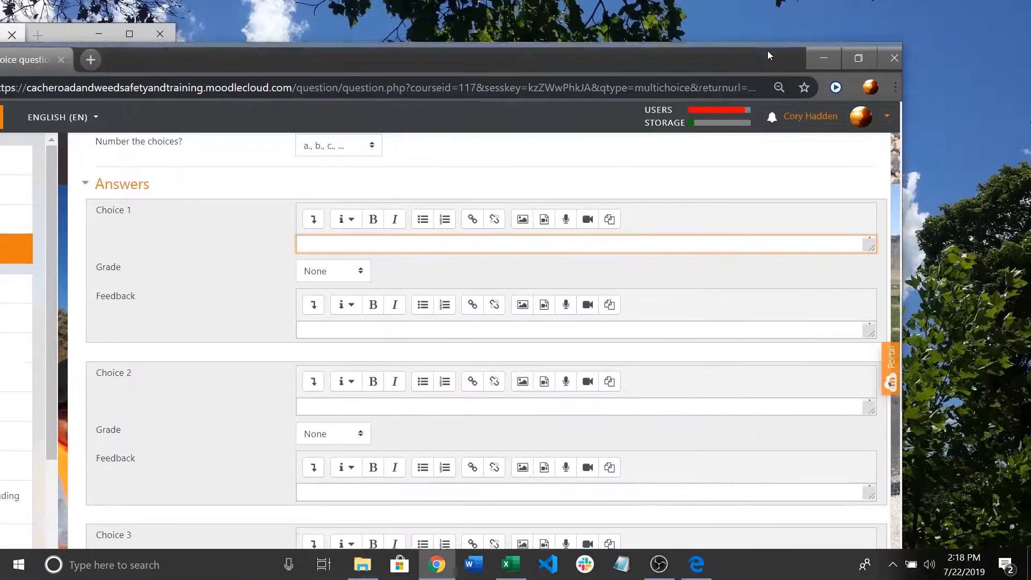
pyautogui.moveTo(901, 142); pyautogui.dragTo(557, 140)
pyautogui.moveTo(392, 58); pyautogui.dragTo(852, 0)
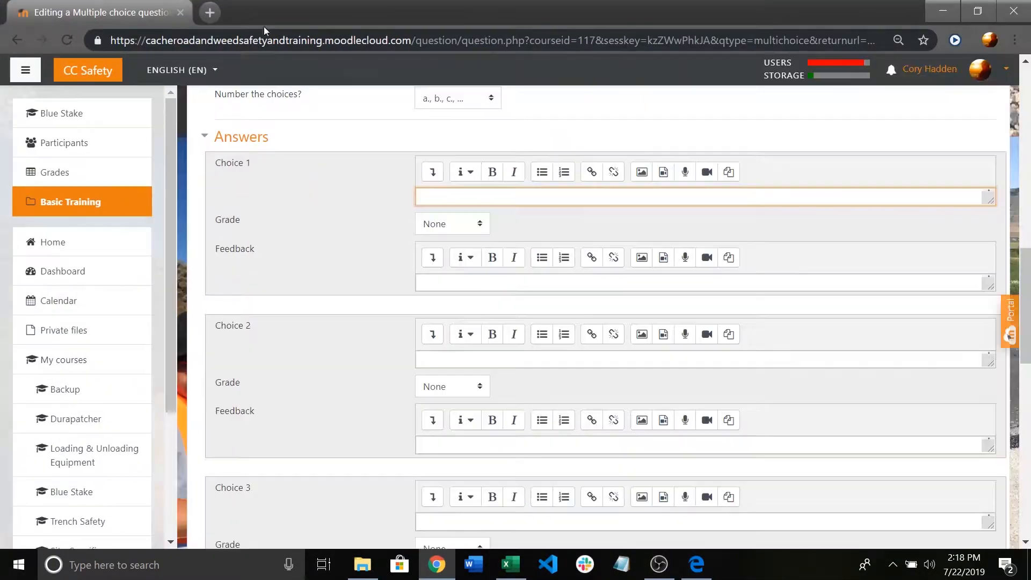
pyautogui.moveTo(446, 14); pyautogui.dragTo(1029, 3)
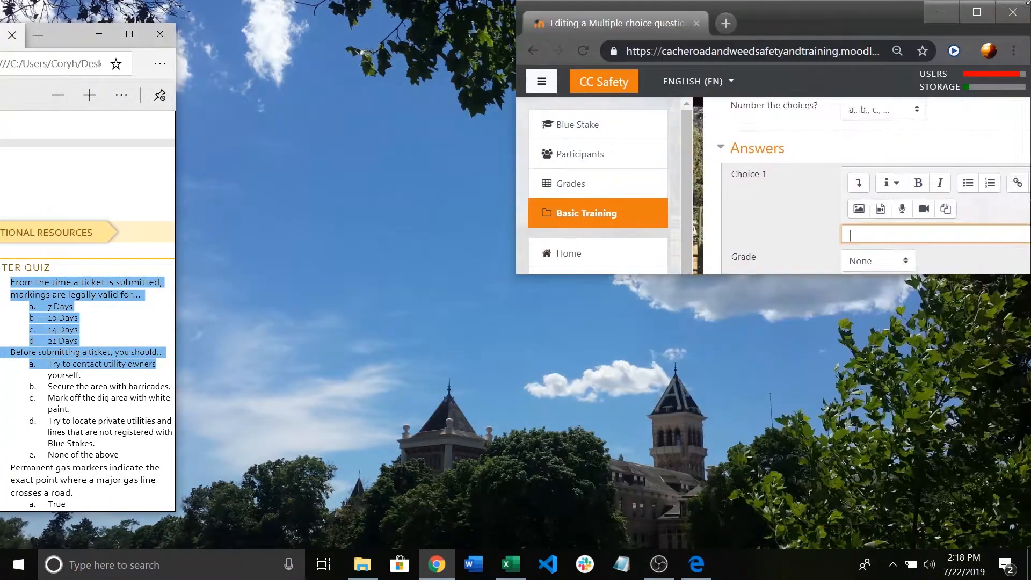
pyautogui.moveTo(749, 276); pyautogui.dragTo(749, 551)
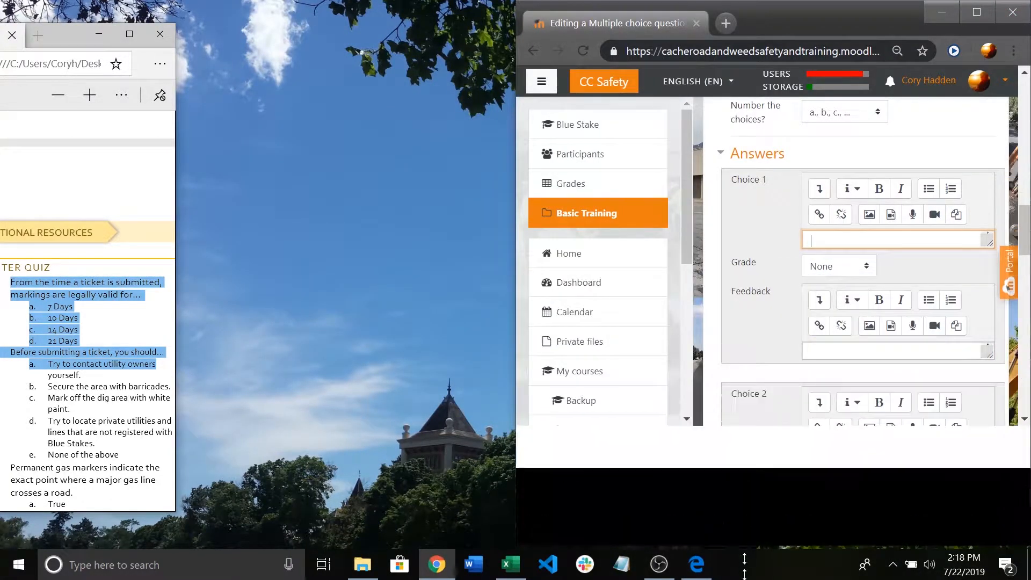
pyautogui.moveTo(52, 37); pyautogui.dragTo(289, 44)
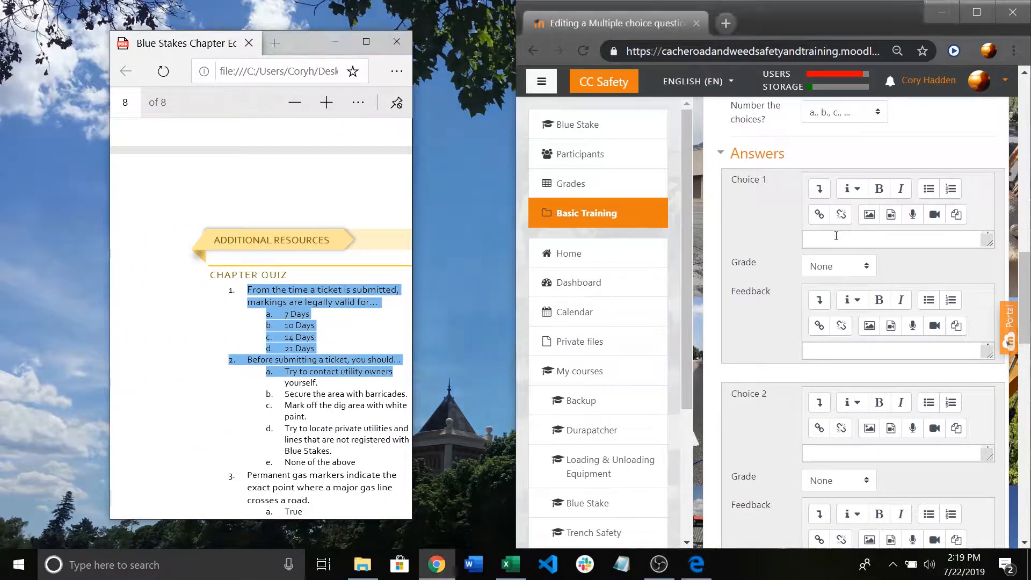
# - Enter "7 days" as the Choice 1 answer and keep its grade at None
pyautogui.click(836, 236)
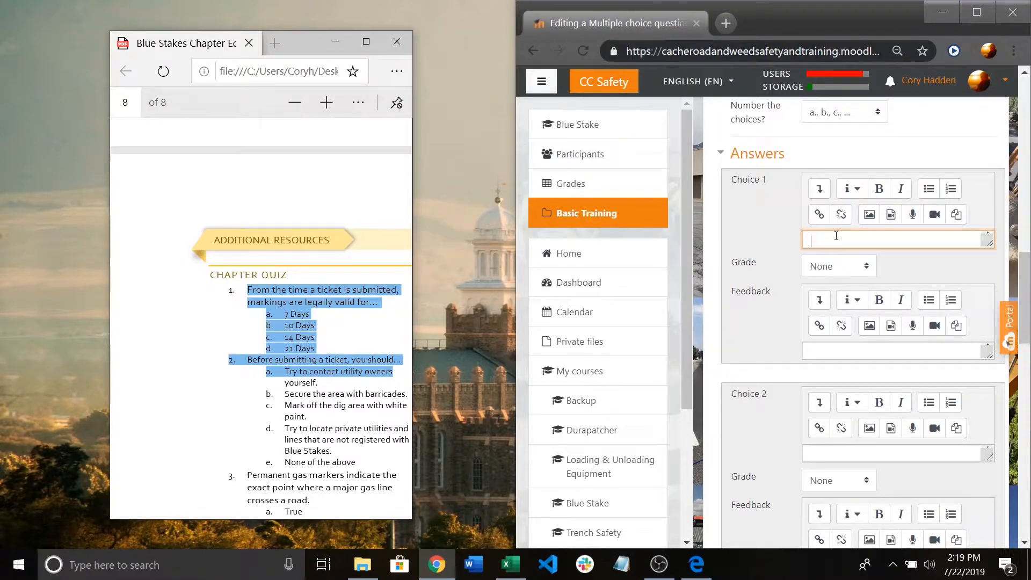
pyautogui.write('7 days')
pyautogui.moveTo(753, 267); pyautogui.dragTo(776, 263)
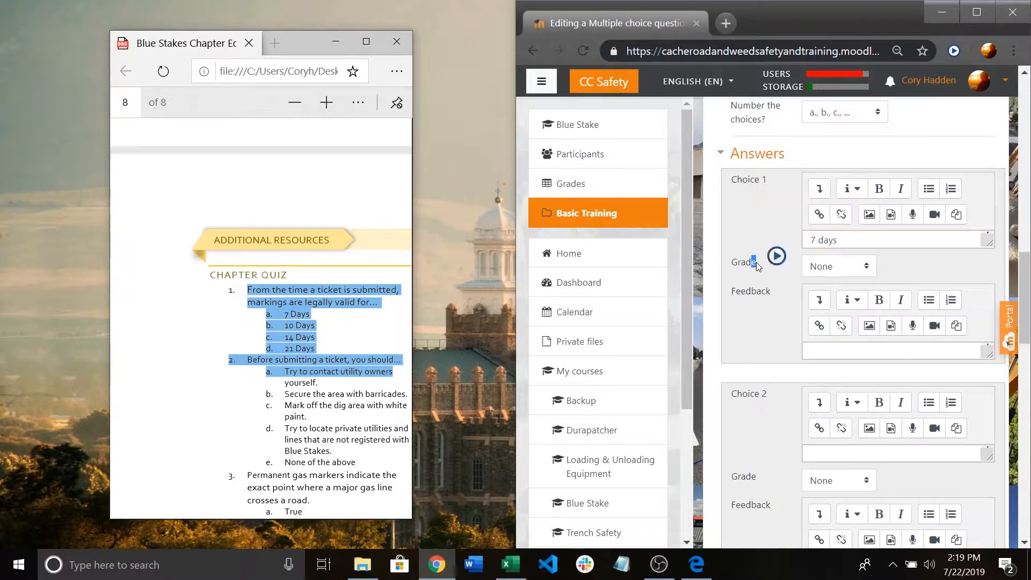
pyautogui.click(875, 269)
pyautogui.click(837, 290)
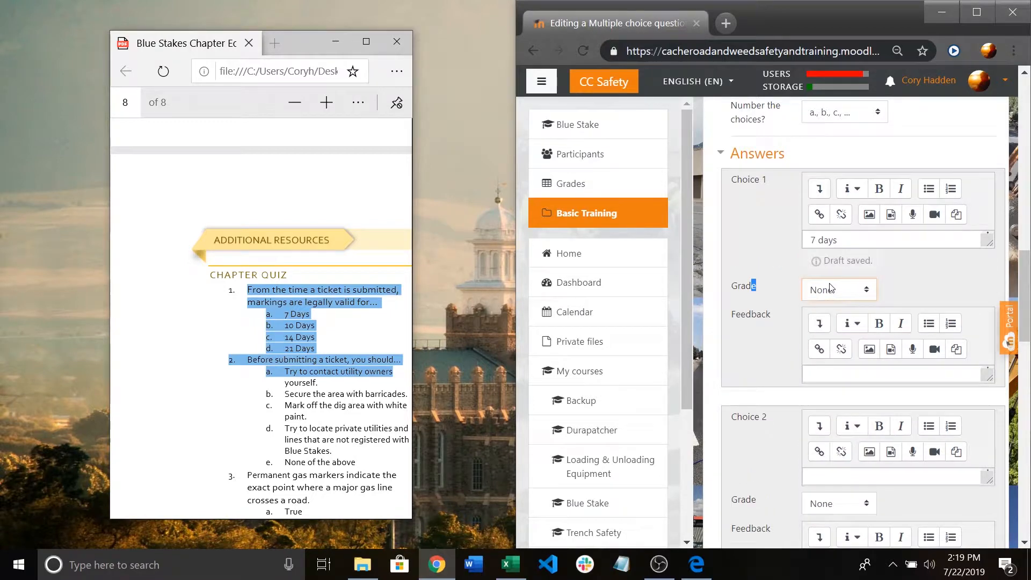
pyautogui.scroll(-1, 729, 184)
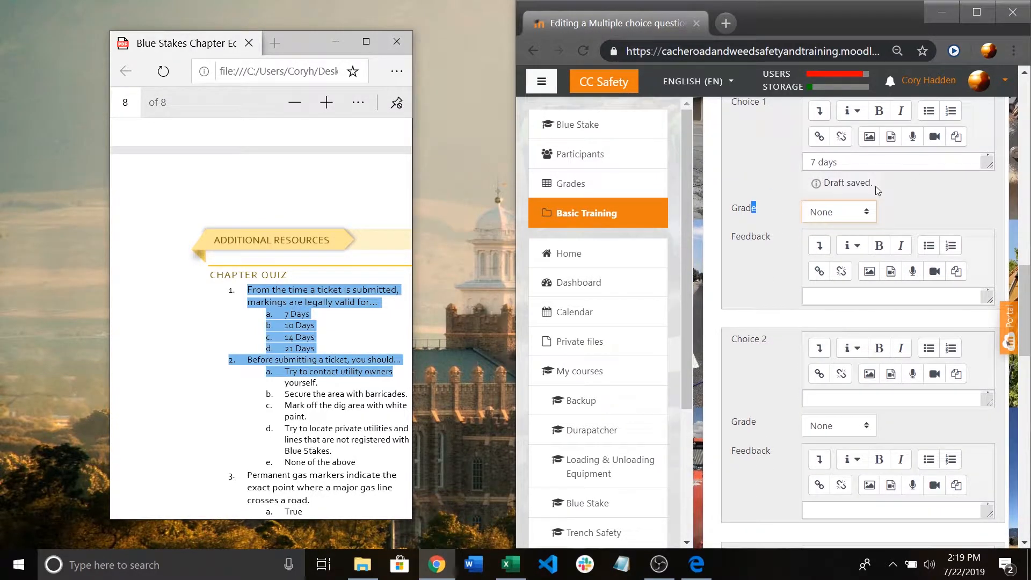
pyautogui.scroll(1, 878, 189)
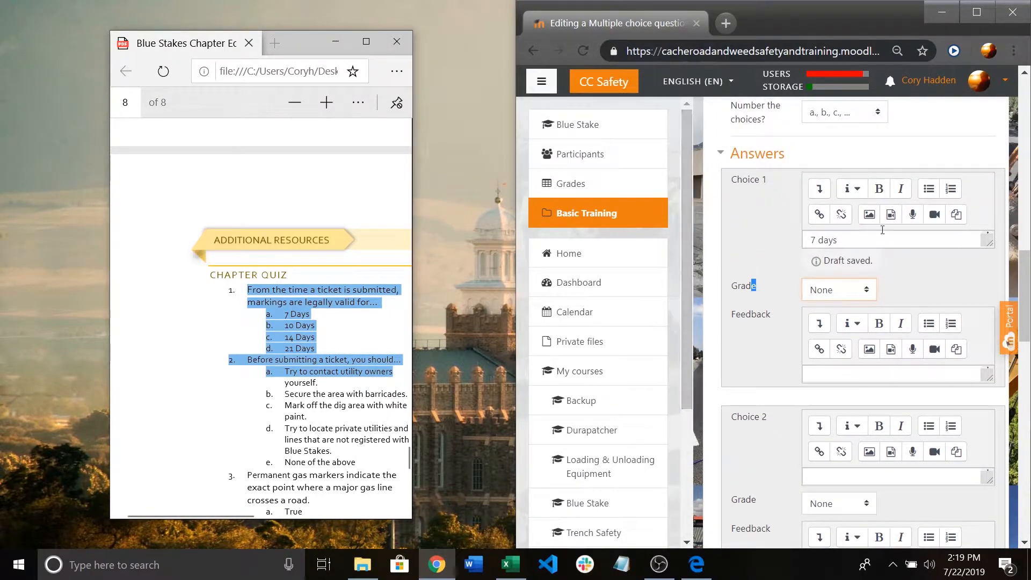
# - Enter "10 Days" as the Choice 2 answer and keep its grade at None
pyautogui.scroll(-2, 288, 306)
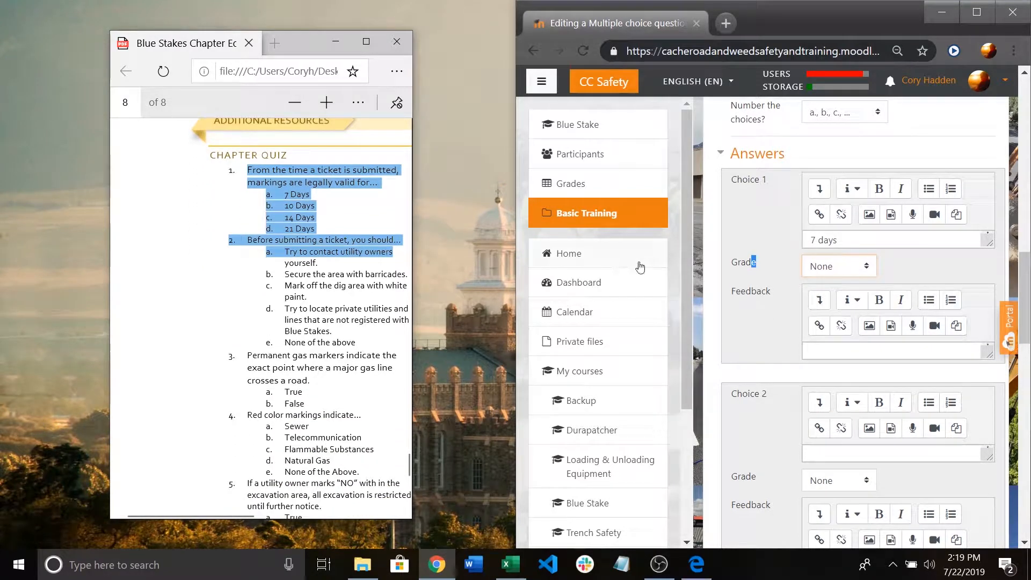
pyautogui.click(825, 446)
pyautogui.write('10 Days')
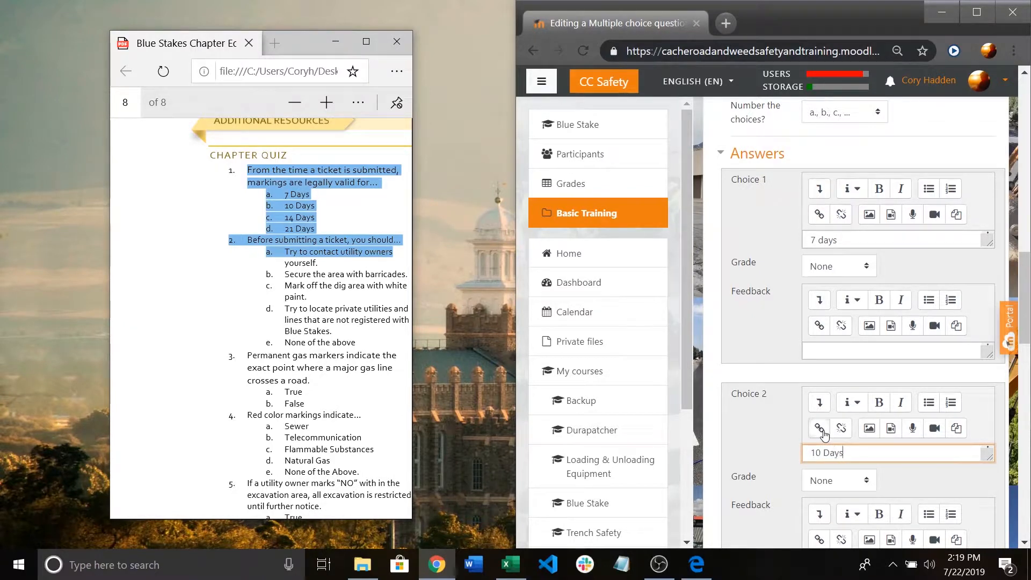
pyautogui.scroll(-6, 830, 386)
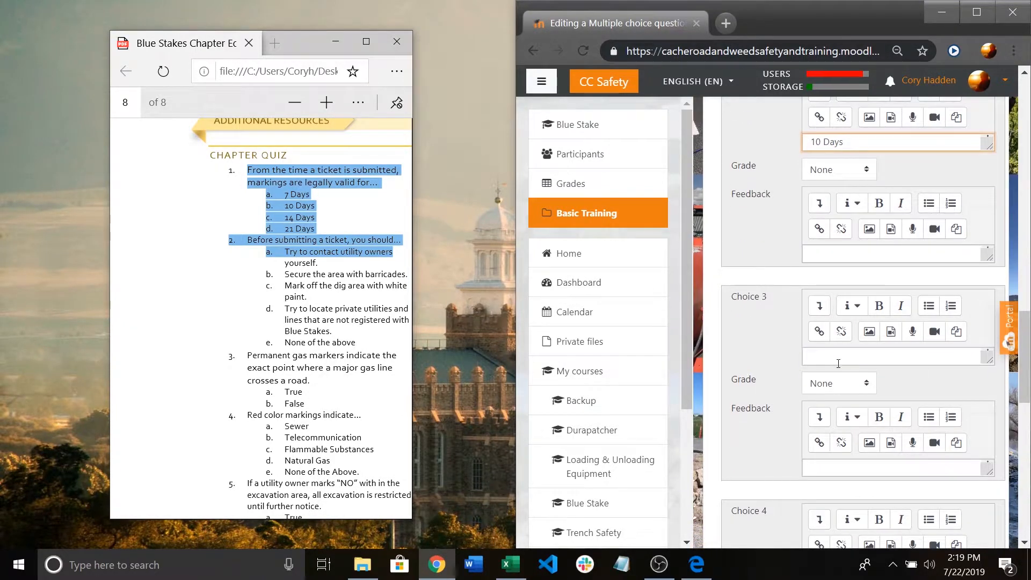
pyautogui.scroll(-2, 839, 371)
pyautogui.scroll(2, 839, 371)
pyautogui.click(840, 171)
pyautogui.click(840, 171)
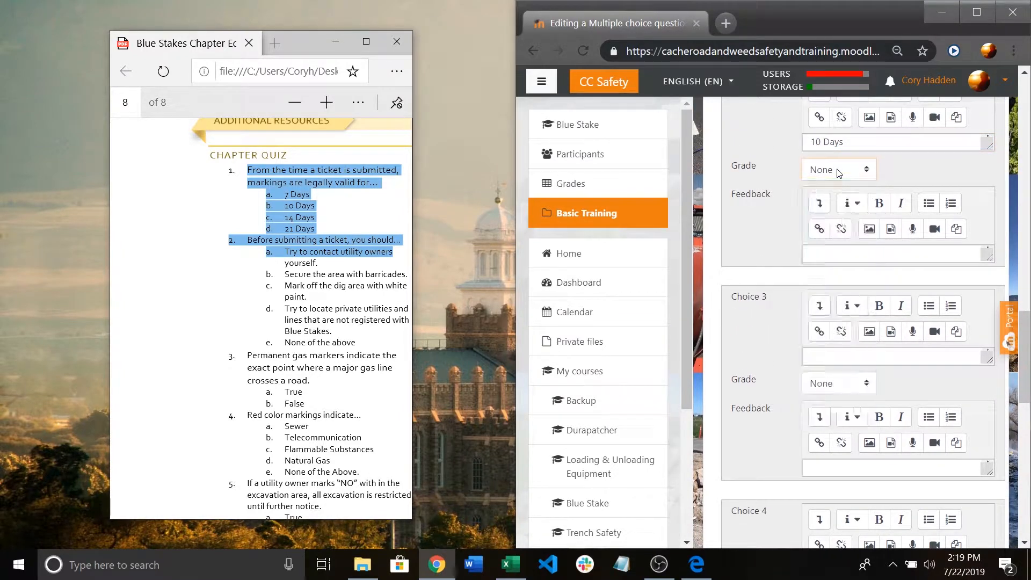
# - Enter "14 Days" as the Choice 3 answer and set its grade to 100%
pyautogui.click(834, 357)
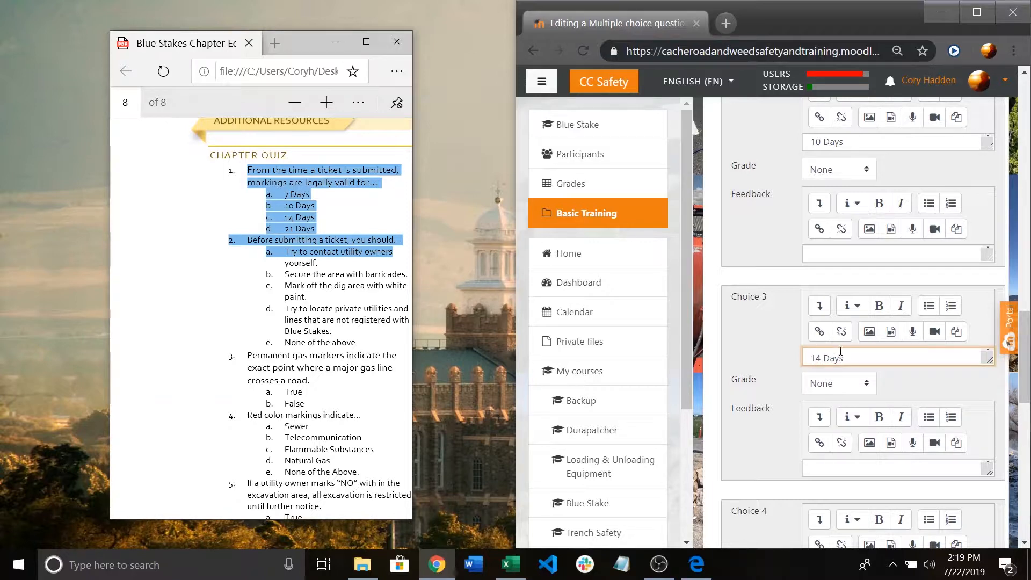
pyautogui.click(858, 383)
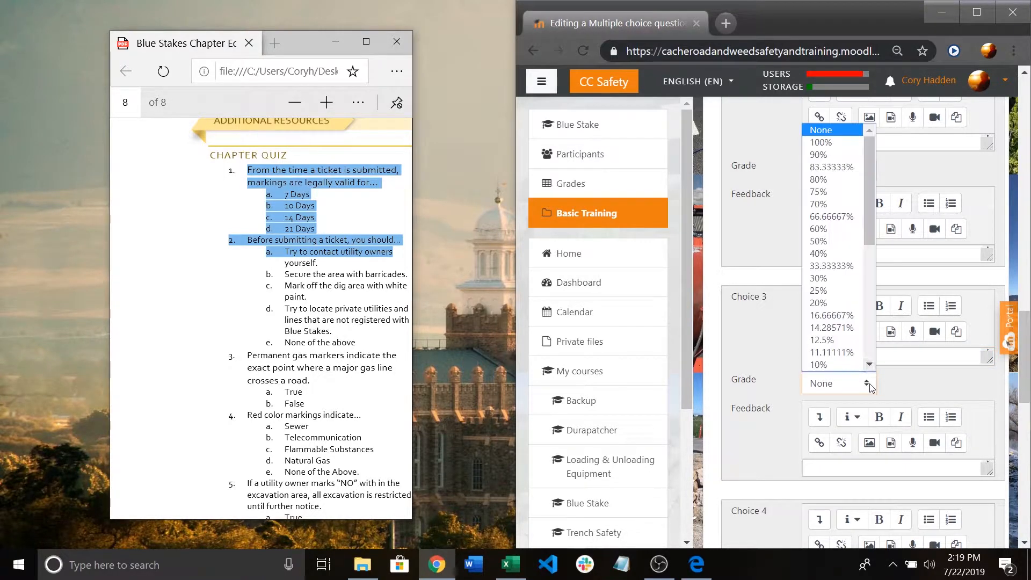
pyautogui.click(827, 143)
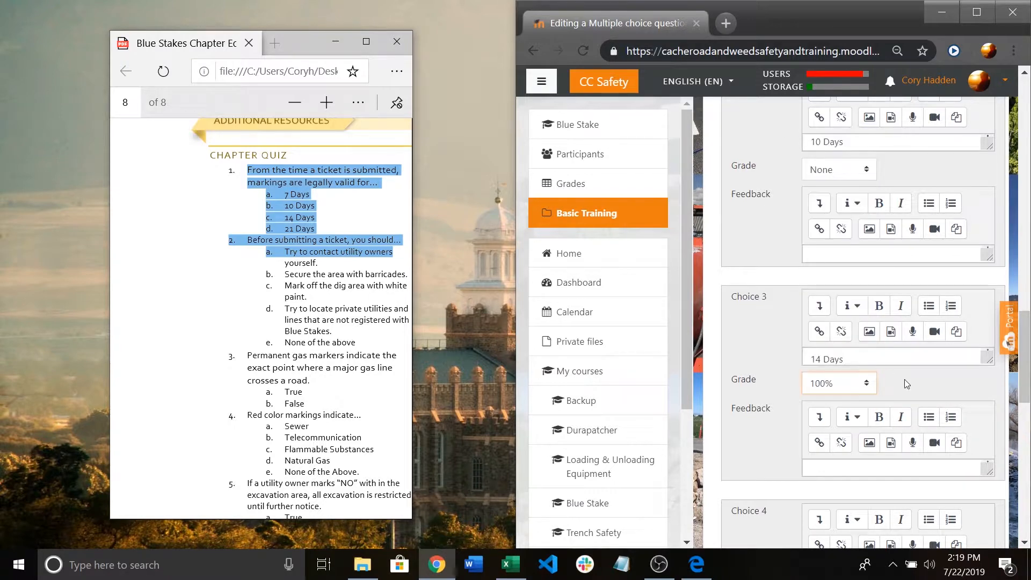
# - Enter "21 Days" as the Choice 4 answer
pyautogui.scroll(-4, 904, 383)
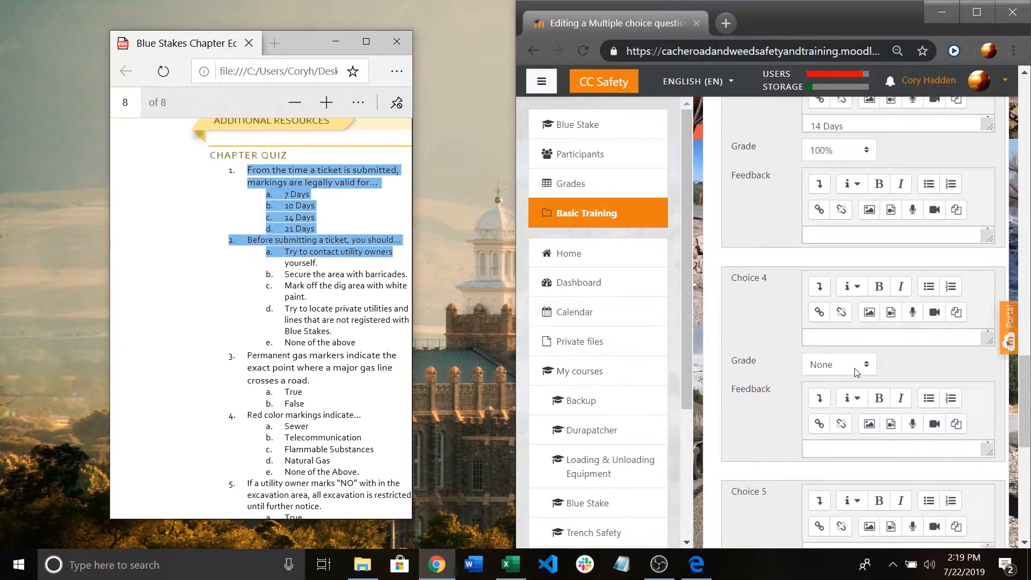
pyautogui.click(841, 336)
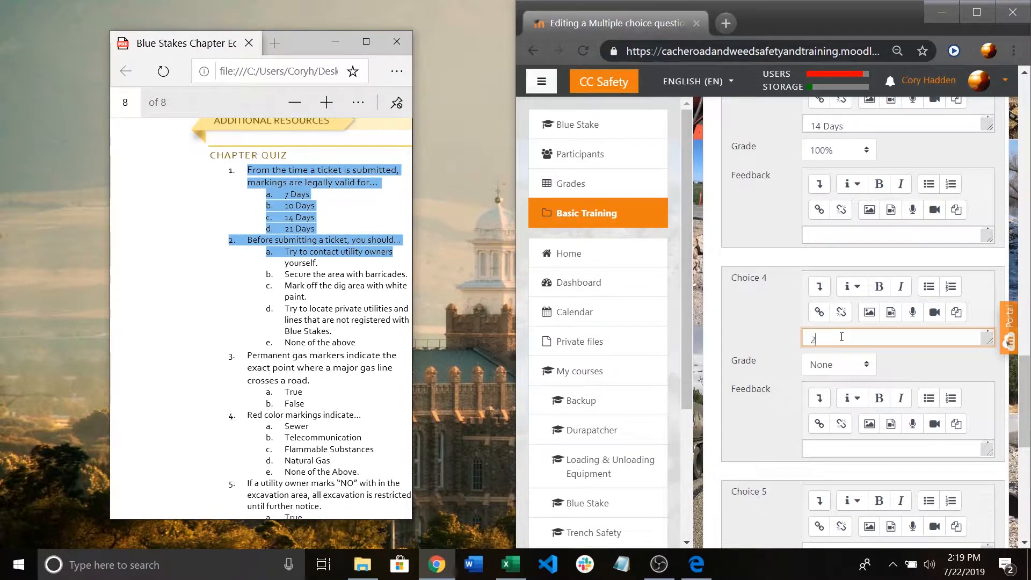
pyautogui.write('21 Days')
# - Capitalize the unit in the Choice 1 answer so that it reads "7 Days"
pyautogui.scroll(10, 859, 323)
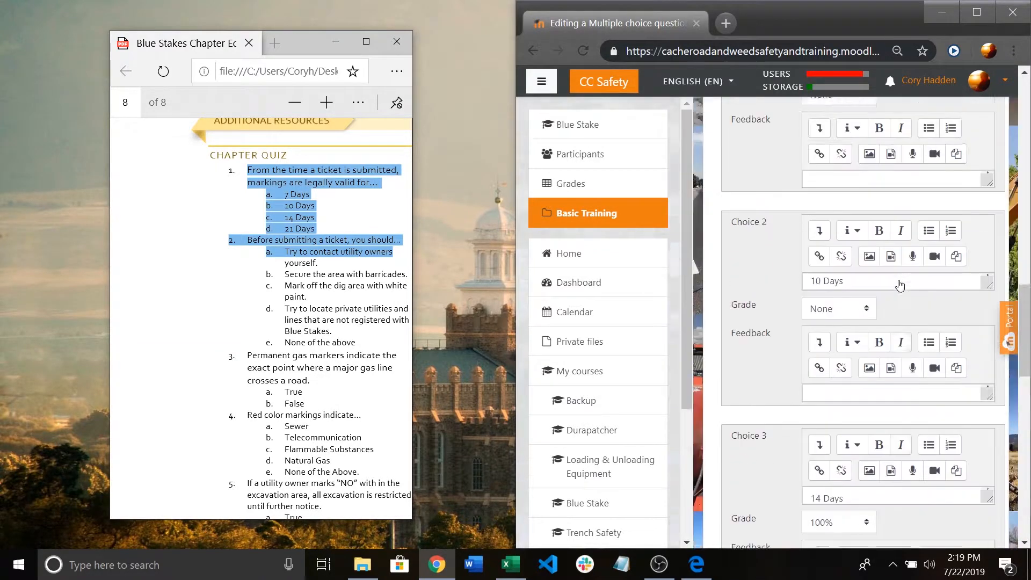
pyautogui.scroll(1, 900, 280)
pyautogui.click(825, 242)
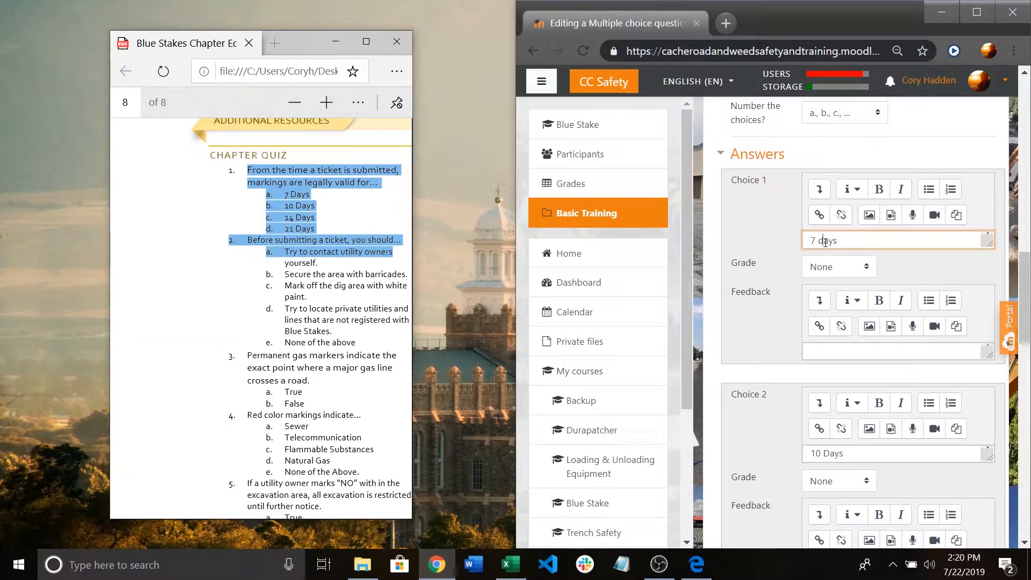
pyautogui.press('BackSpace')
pyautogui.write('D')
# - Add blanks for 3 more choices to the question's answers
pyautogui.scroll(-7, 901, 260)
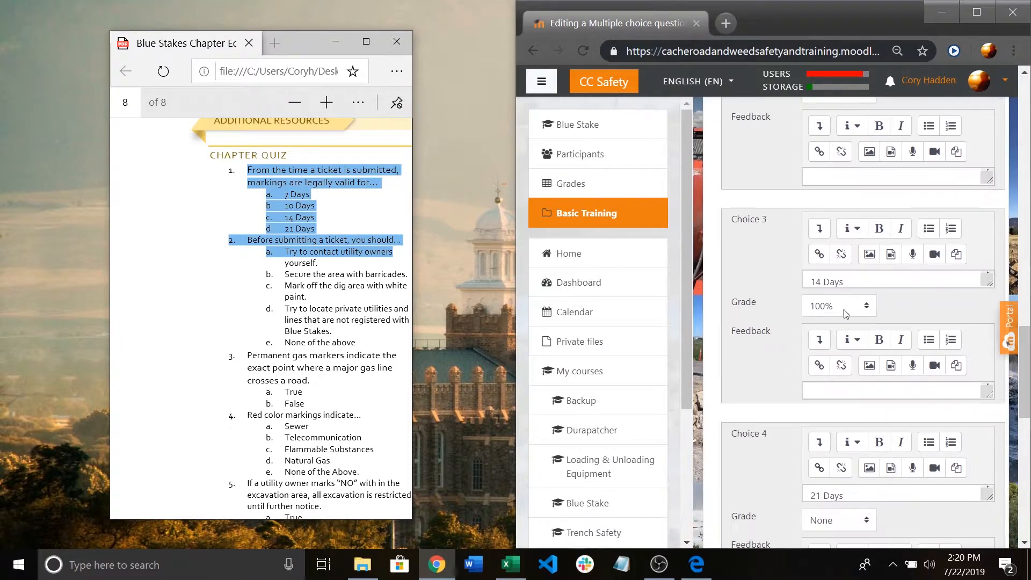
pyautogui.scroll(-6, 851, 304)
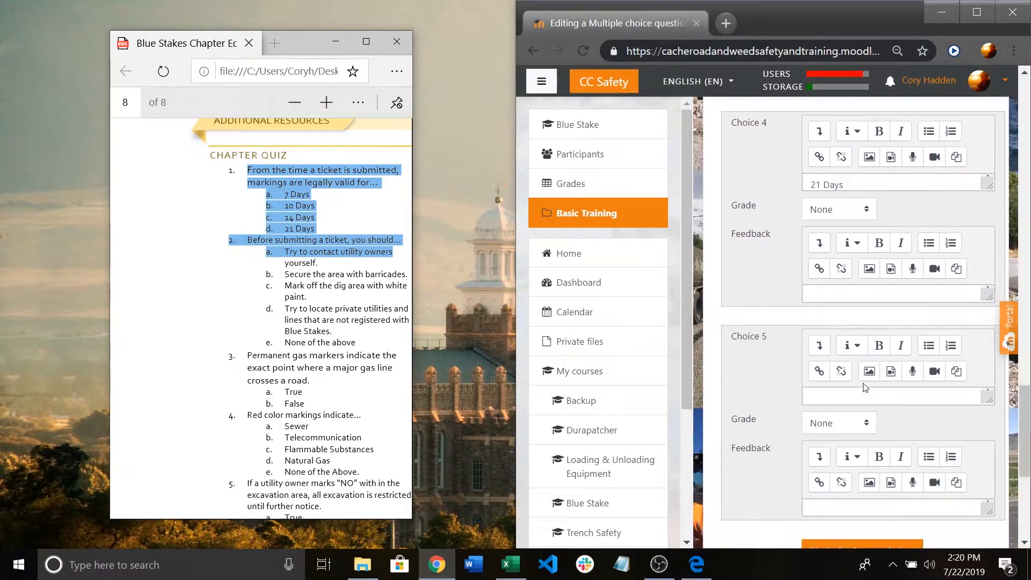
pyautogui.scroll(-3, 865, 387)
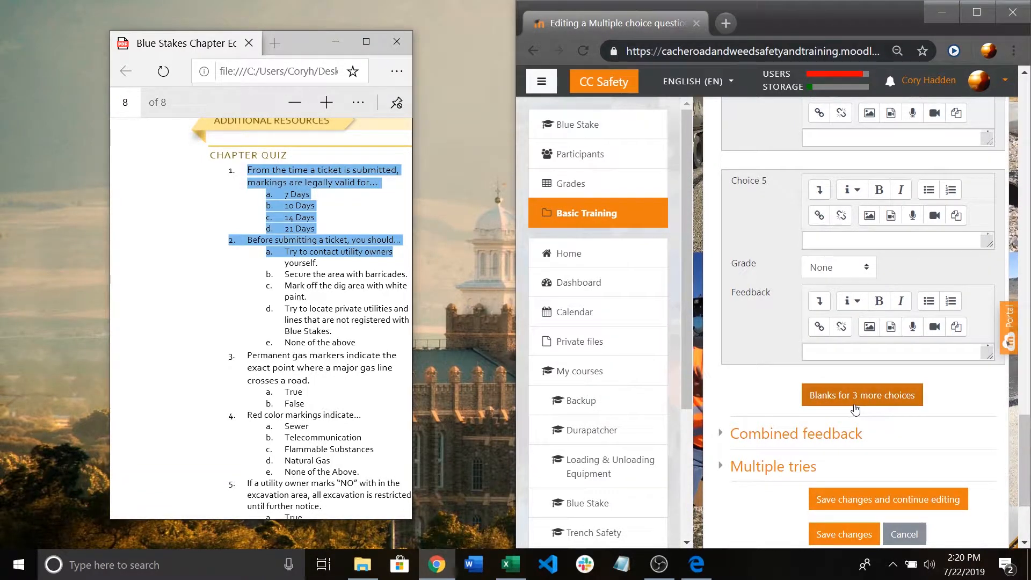
pyautogui.click(913, 405)
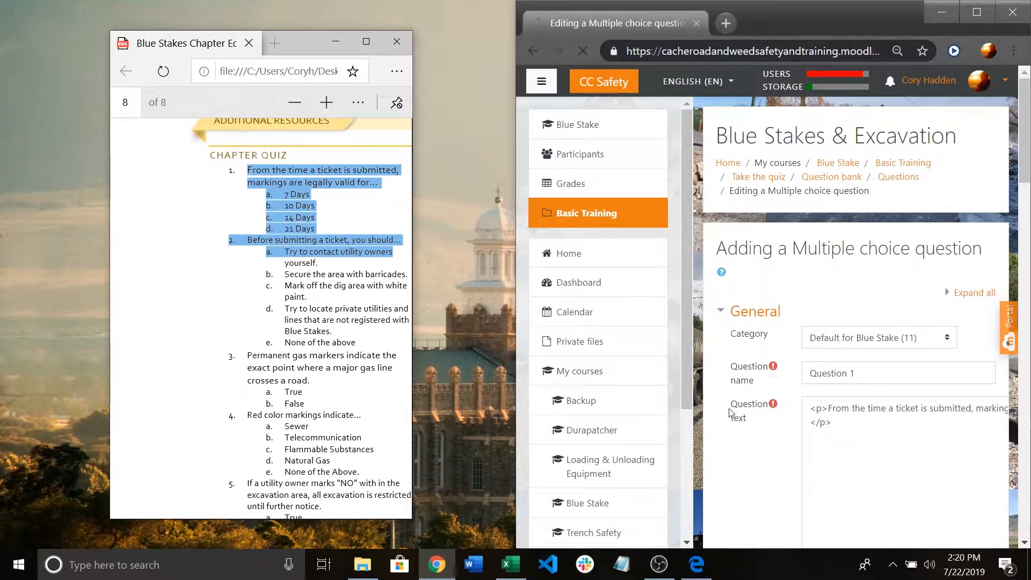
pyautogui.scroll(-10, 752, 345)
pyautogui.scroll(-15, 752, 345)
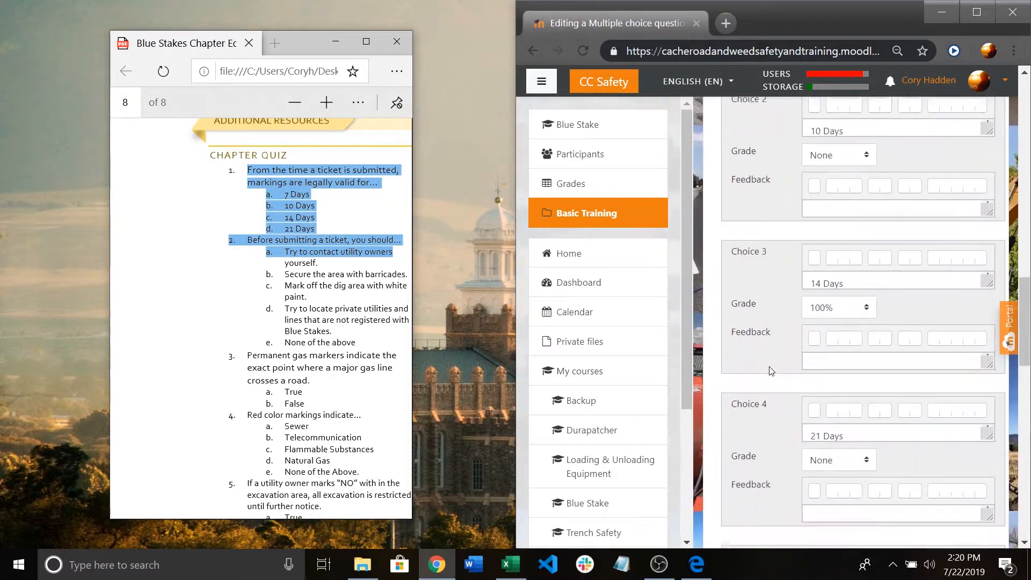
pyautogui.scroll(-12, 792, 252)
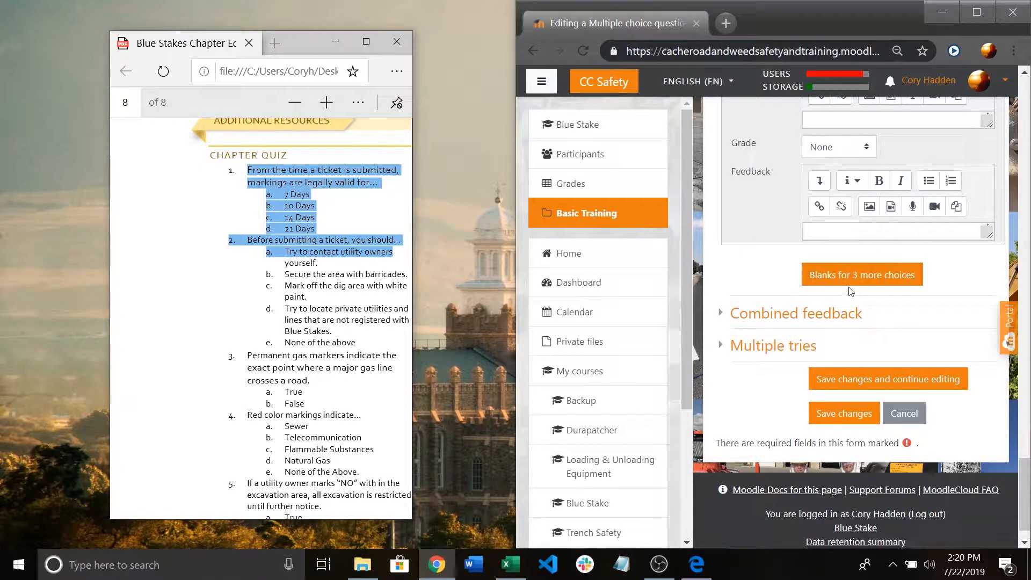
pyautogui.click(870, 275)
# - Review the question's answer choices and grades, including the added blank choices
pyautogui.scroll(10, 887, 305)
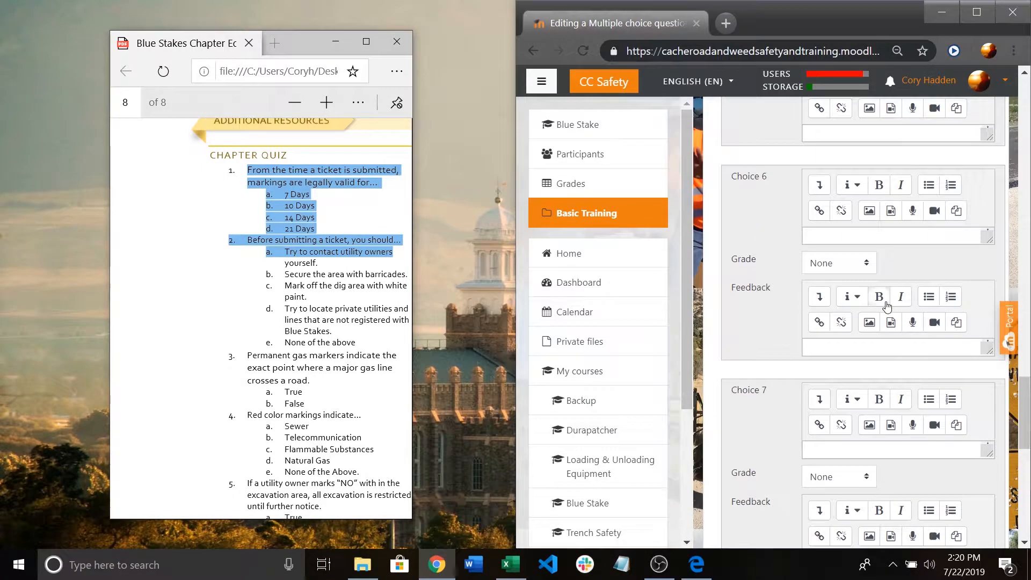
pyautogui.scroll(-13, 855, 349)
pyautogui.scroll(20, 855, 349)
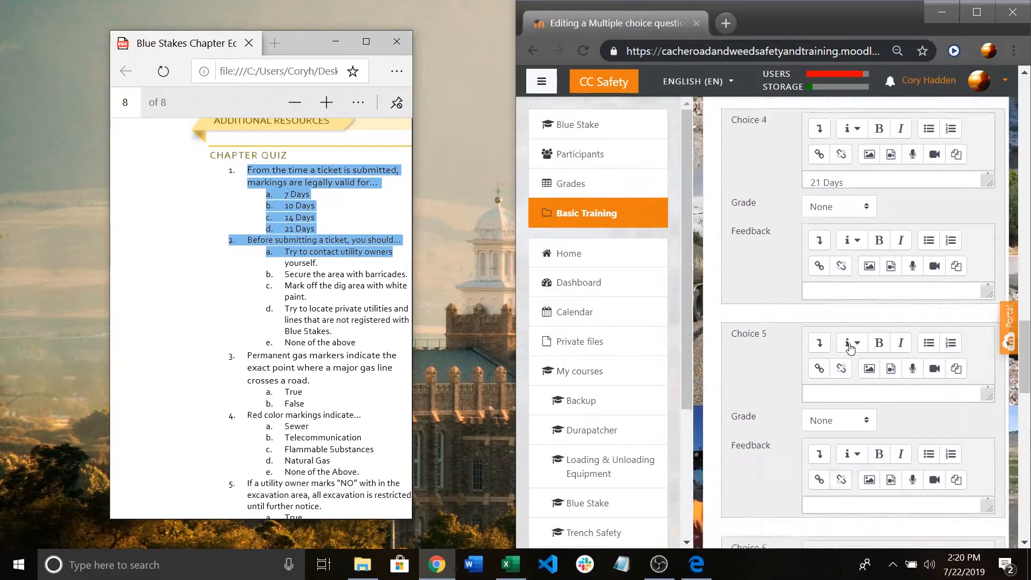
pyautogui.scroll(-8, 847, 333)
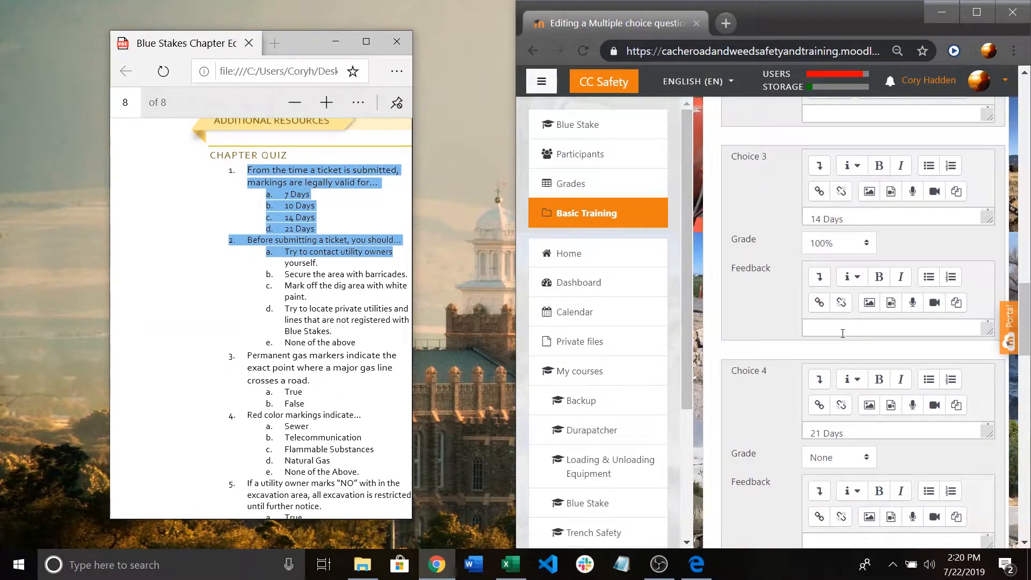
pyautogui.scroll(-19, 762, 424)
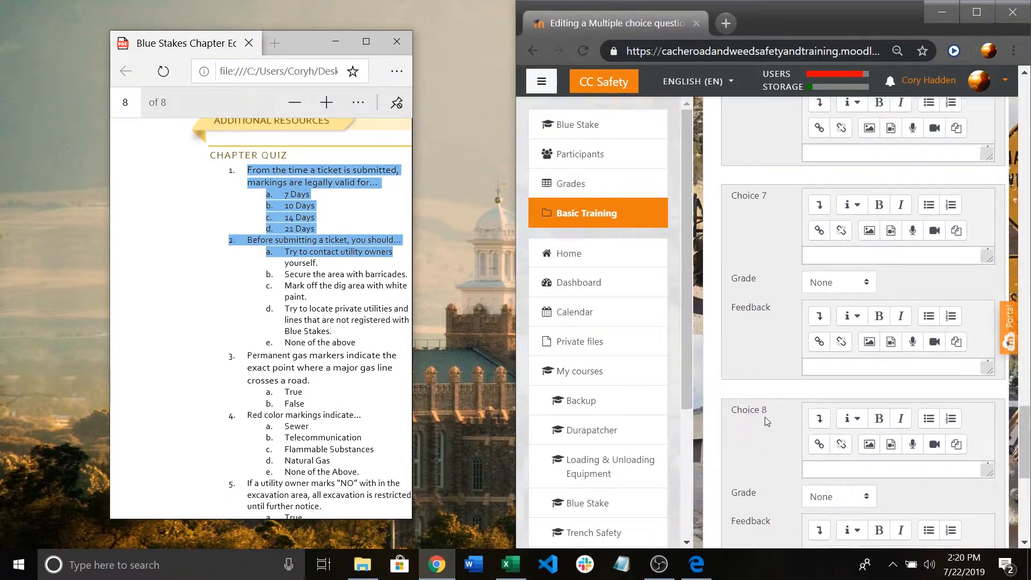
pyautogui.scroll(20, 759, 422)
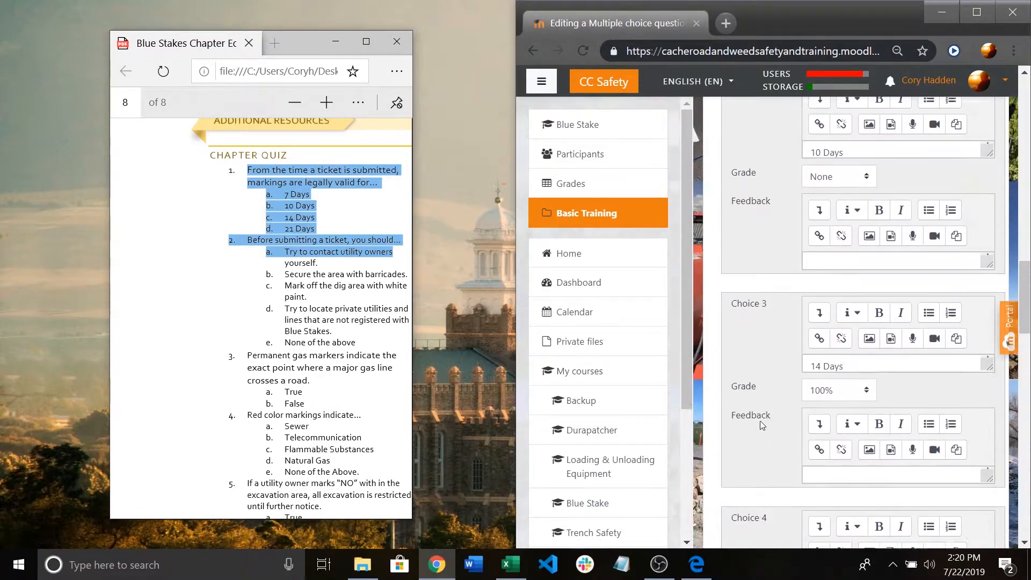
pyautogui.scroll(4, 765, 417)
pyautogui.scroll(-2, 903, 362)
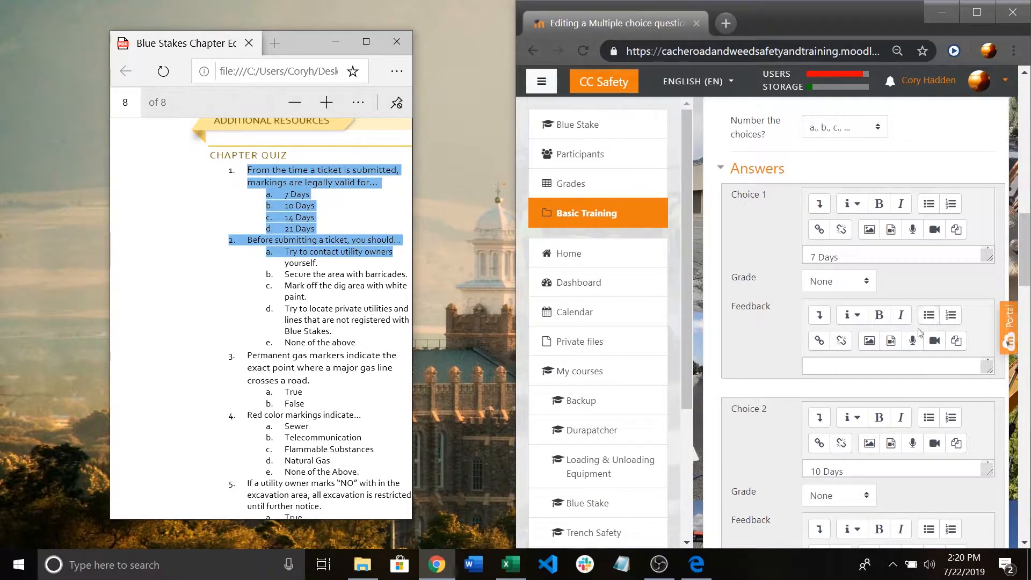
# - Enter "Blue Stakes allows for more days than this." as the feedback for Choice 1
pyautogui.click(869, 364)
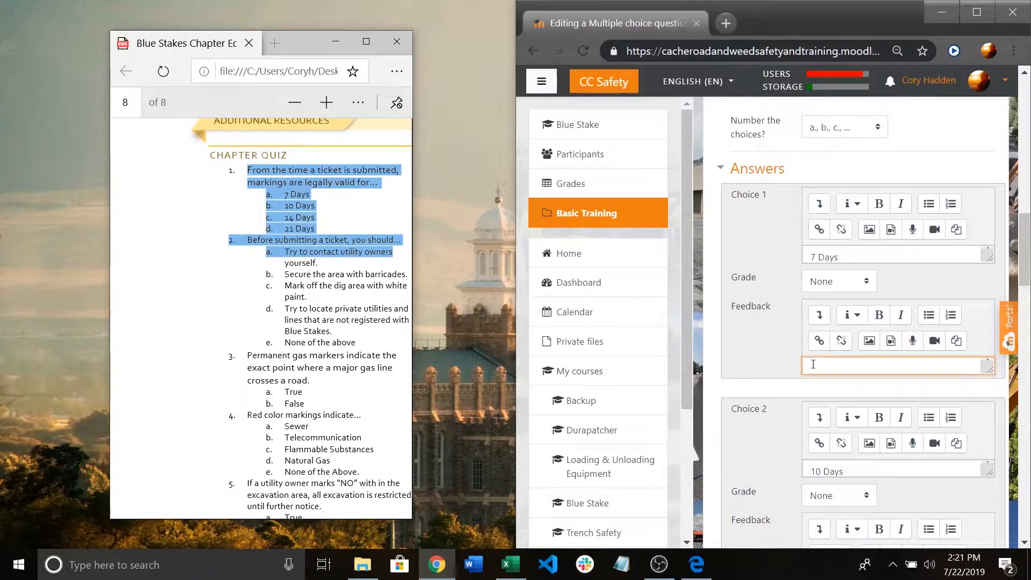
pyautogui.write('Blue Stakes')
pyautogui.press('BackSpace')
pyautogui.write('s')
pyautogui.press('Right')
pyautogui.press('Right')
pyautogui.press('Right')
pyautogui.press('Right')
pyautogui.press('BackSpace')
pyautogui.write('a')
pyautogui.press('Right')
pyautogui.write('ore days than this.')
# - Copy the Choice 1 feedback text into the feedback for Choice 2
pyautogui.hotkey('ctrl', 'a')
pyautogui.hotkey('ctrl', 'c')
pyautogui.rightClick(869, 351)
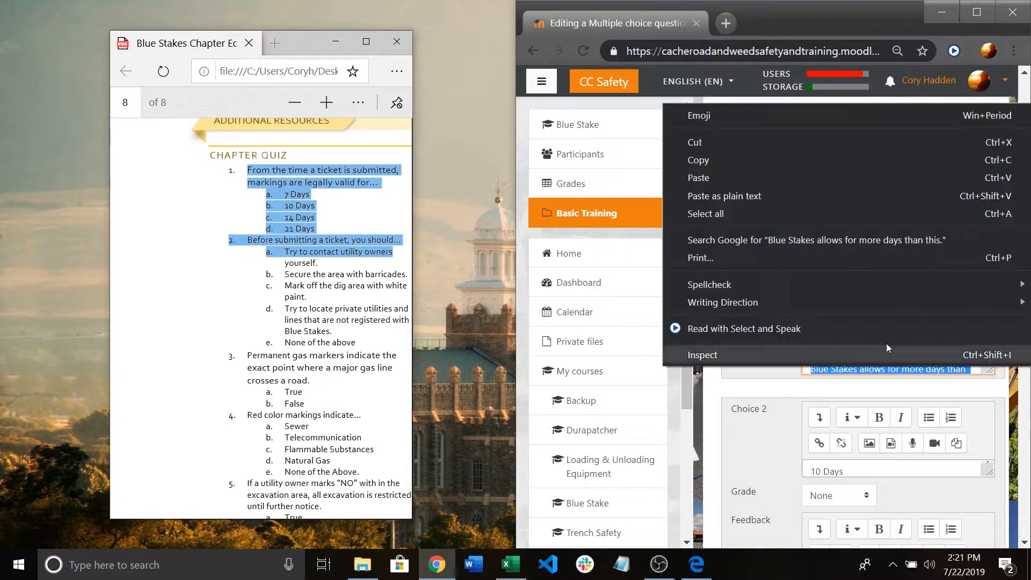
pyautogui.click(692, 159)
pyautogui.scroll(-4, 844, 354)
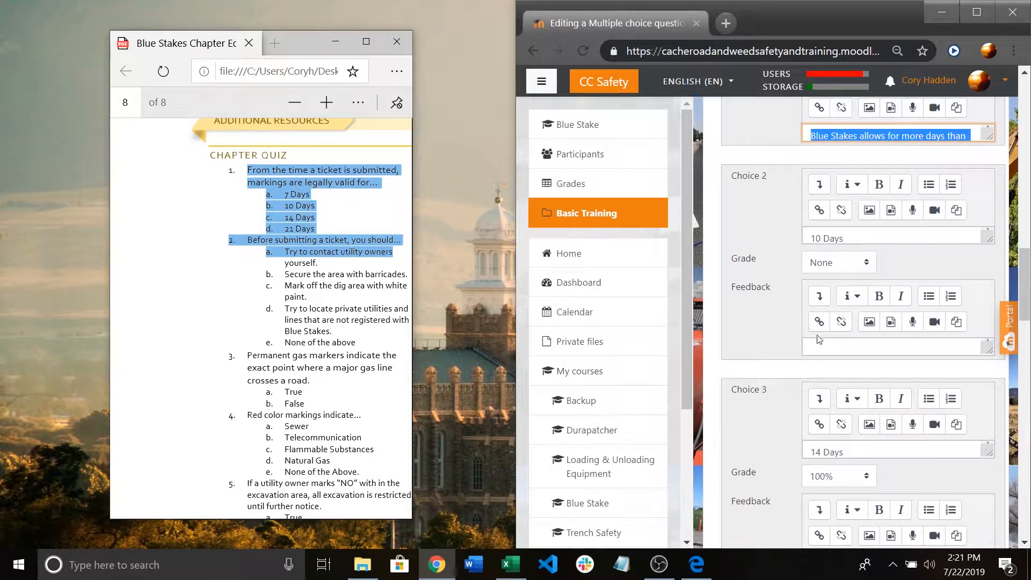
pyautogui.click(817, 340)
pyautogui.hotkey('ctrl', 'v')
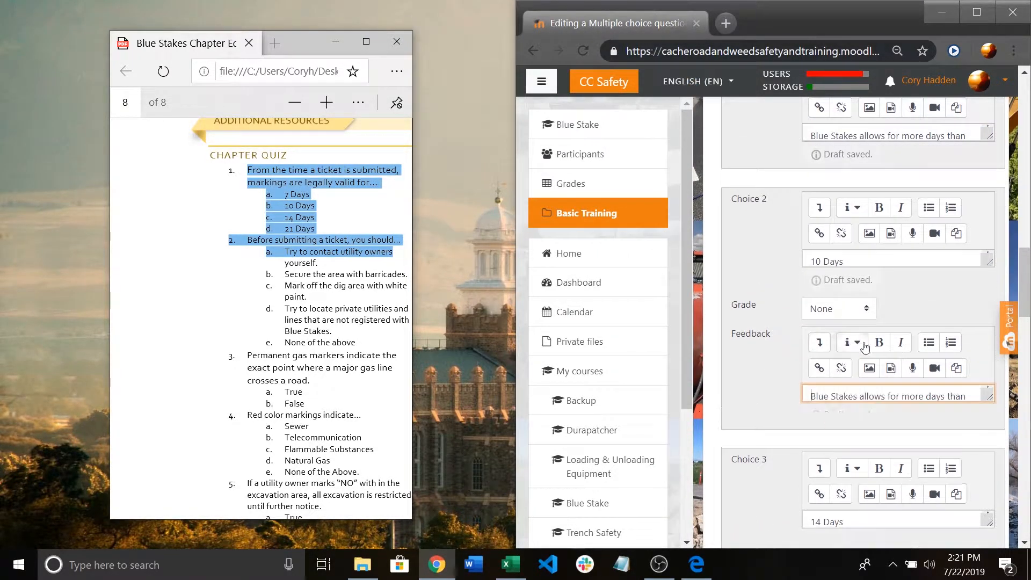
# - Paste the copied feedback text into the feedback for Choice 4
pyautogui.scroll(-2, 906, 401)
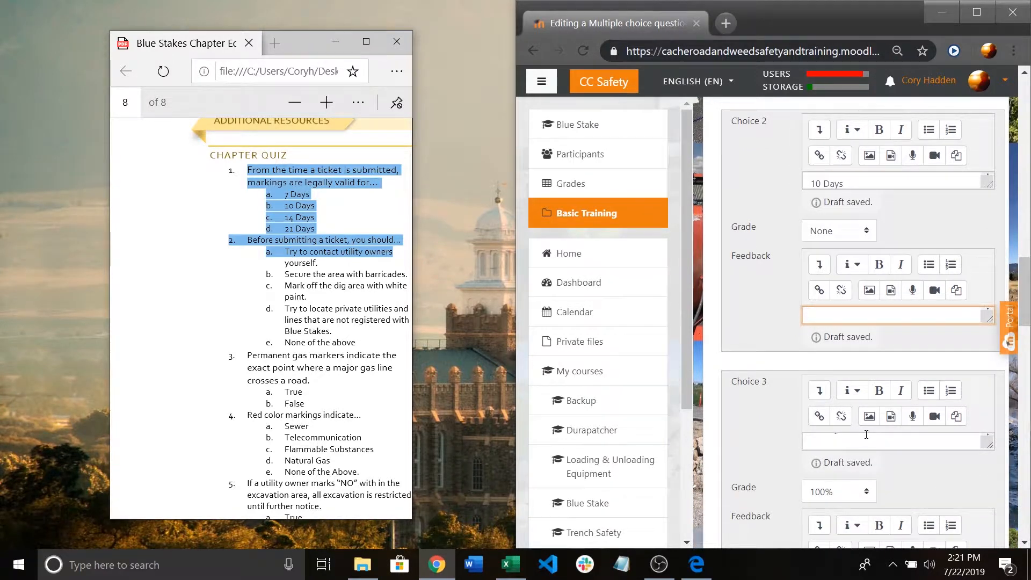
pyautogui.scroll(-4, 876, 434)
pyautogui.scroll(-2, 875, 434)
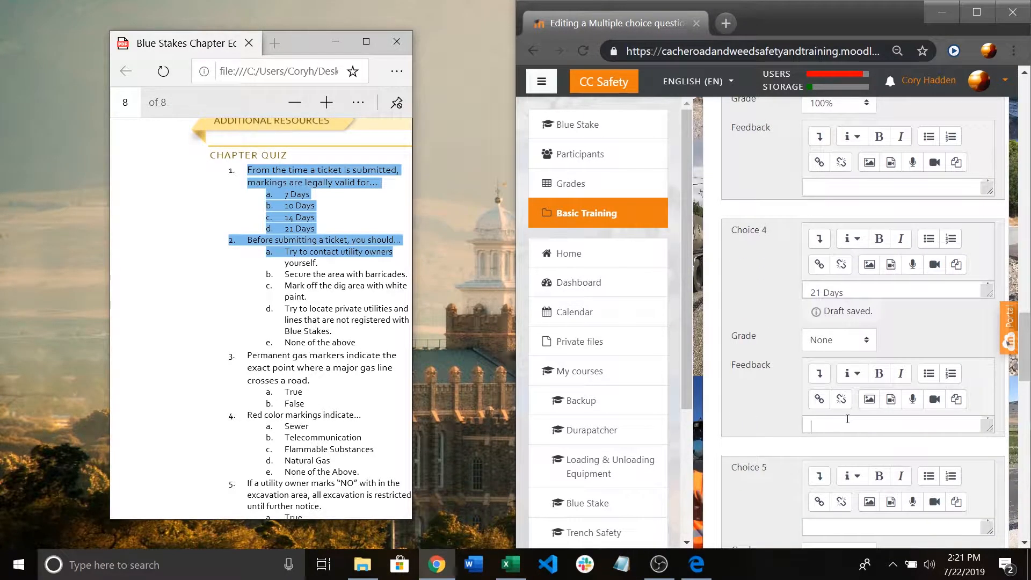
pyautogui.hotkey('ctrl', 'v')
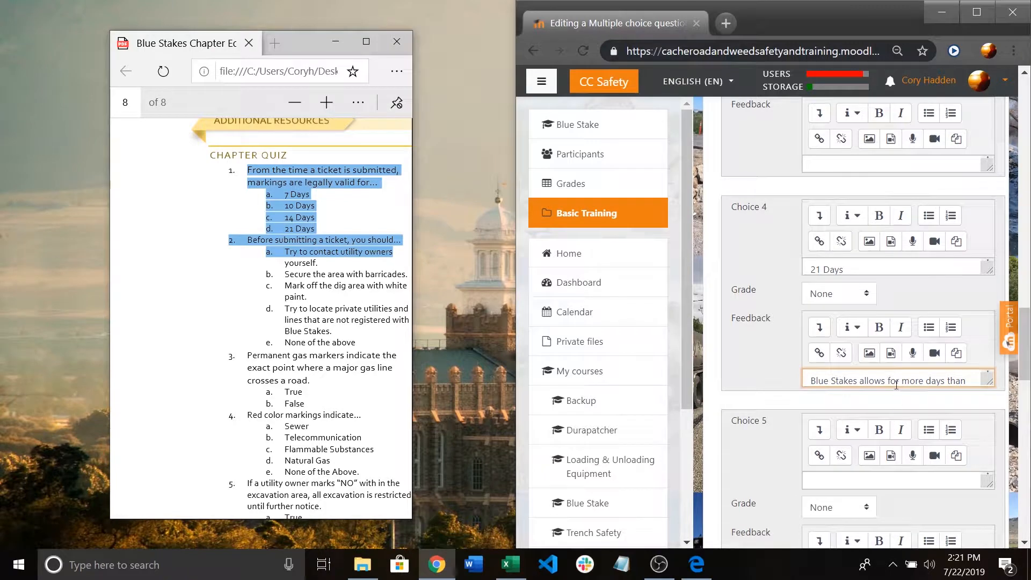
# - Reword the Choice 4 feedback to read "Blue Stakes does not allow this many days."
pyautogui.press('BackSpace')
pyautogui.press('BackSpace')
pyautogui.press('BackSpace')
pyautogui.press('BackSpace')
pyautogui.press('BackSpace')
pyautogui.press('BackSpace')
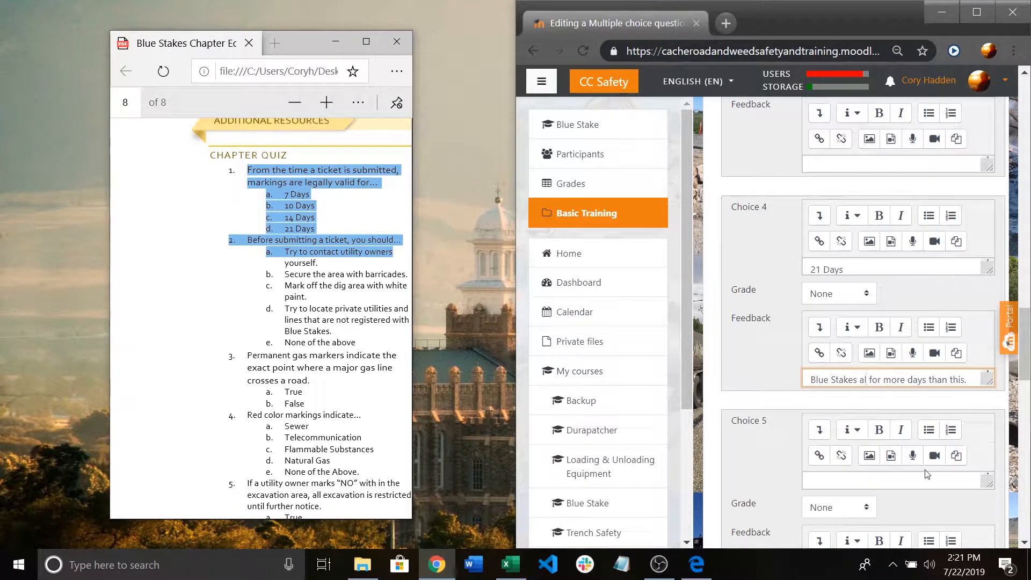
pyautogui.write('do')
pyautogui.write('es not')
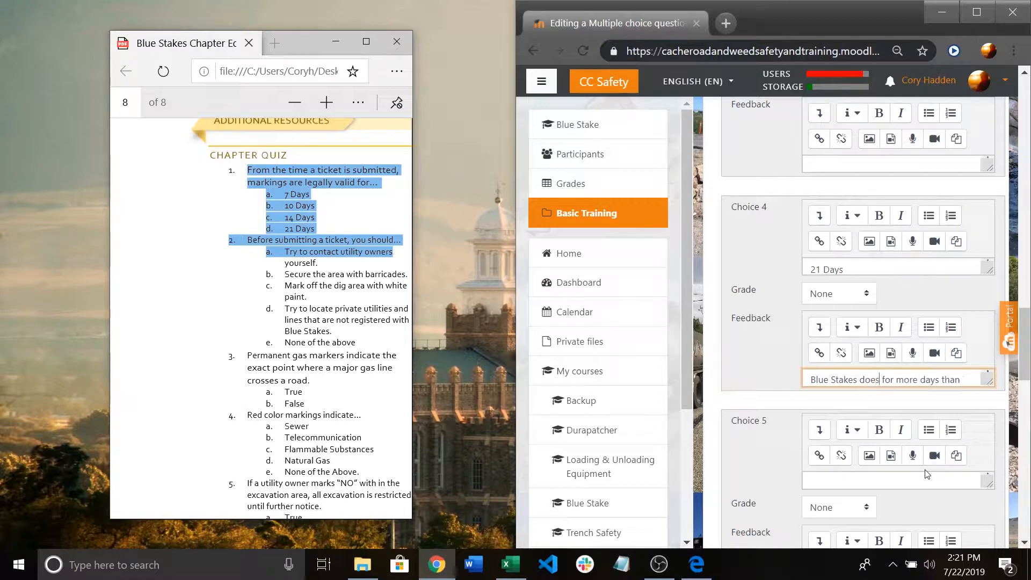
pyautogui.write('owd')
pyautogui.press('BackSpace')
pyautogui.write('e')
pyautogui.press('BackSpace')
pyautogui.press('Delete')
pyautogui.press('Delete')
pyautogui.press('Delete')
pyautogui.press('Delete')
pyautogui.press('Delete')
pyautogui.press('Delete')
pyautogui.press('Delete')
pyautogui.press('Delete')
pyautogui.press('BackSpace')
pyautogui.write('this')
pyautogui.press('Delete')
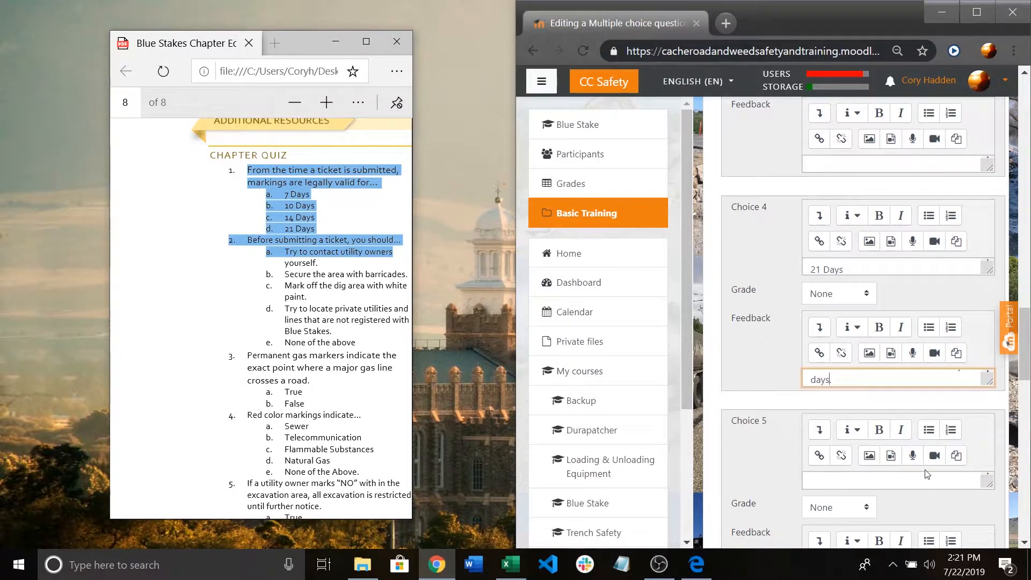
# - Review the question's Combined feedback responses and its Multiple tries penalty and hint settings
pyautogui.scroll(-10, 919, 330)
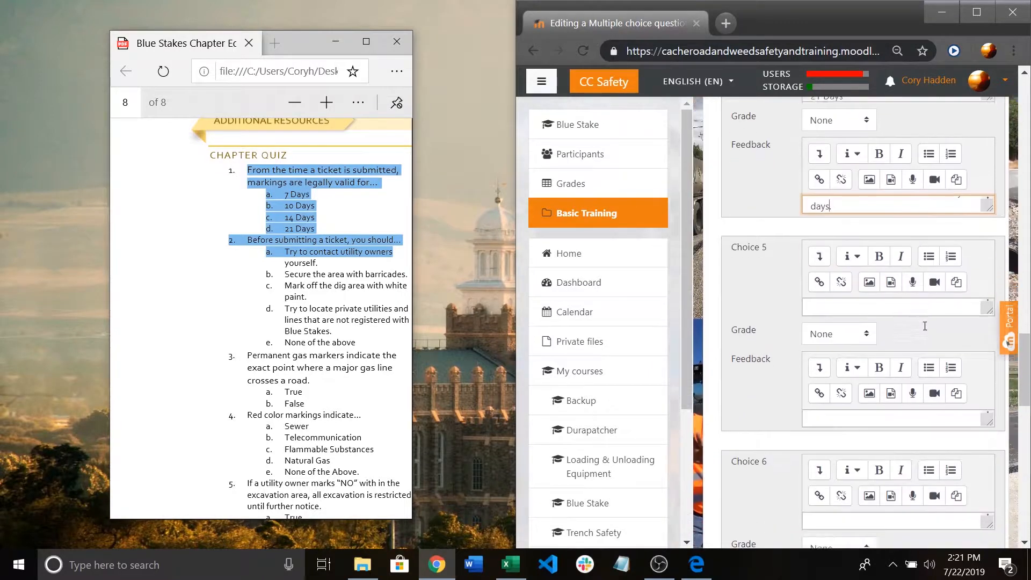
pyautogui.scroll(-10, 822, 368)
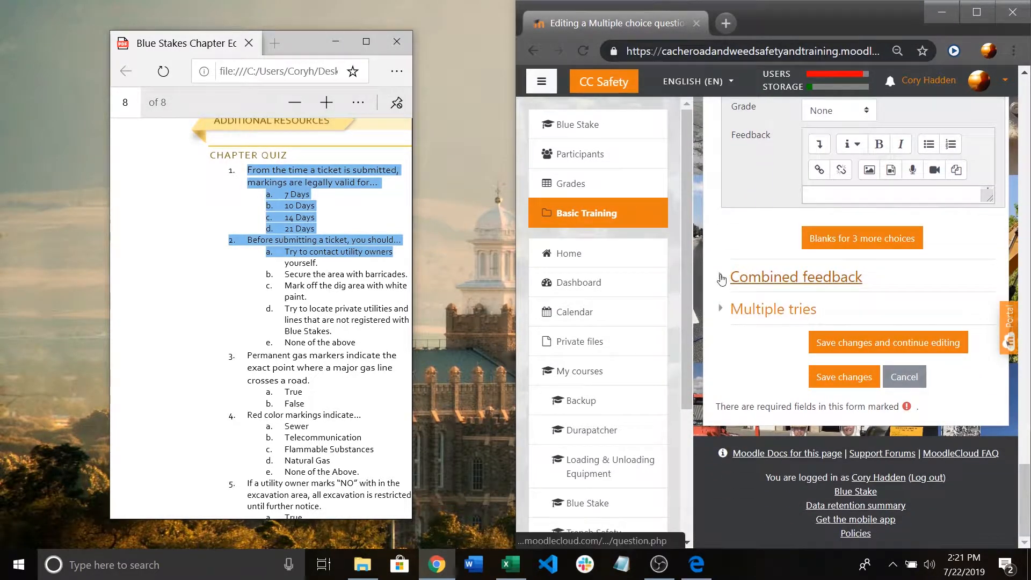
pyautogui.click(721, 283)
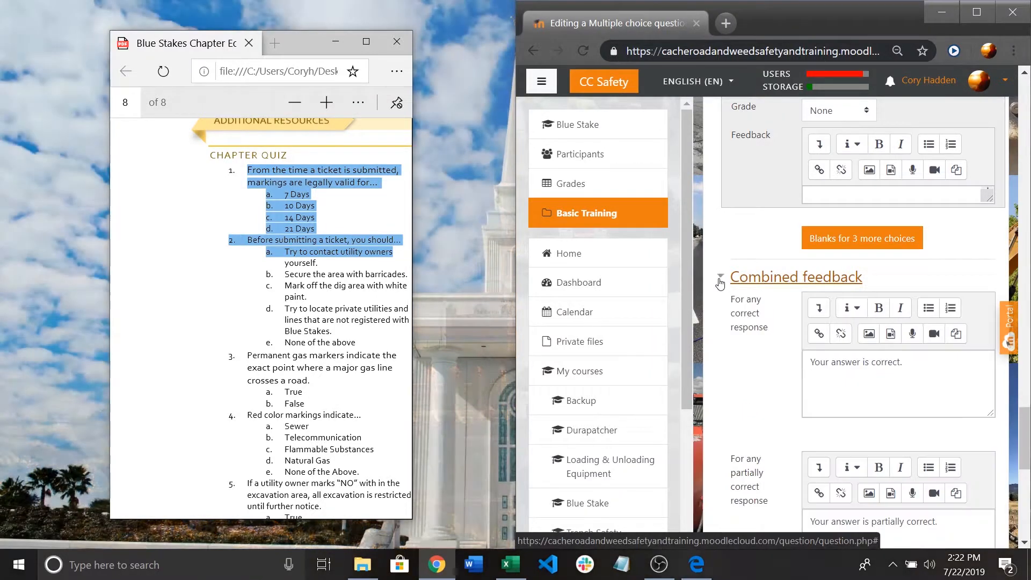
pyautogui.scroll(-1, 806, 310)
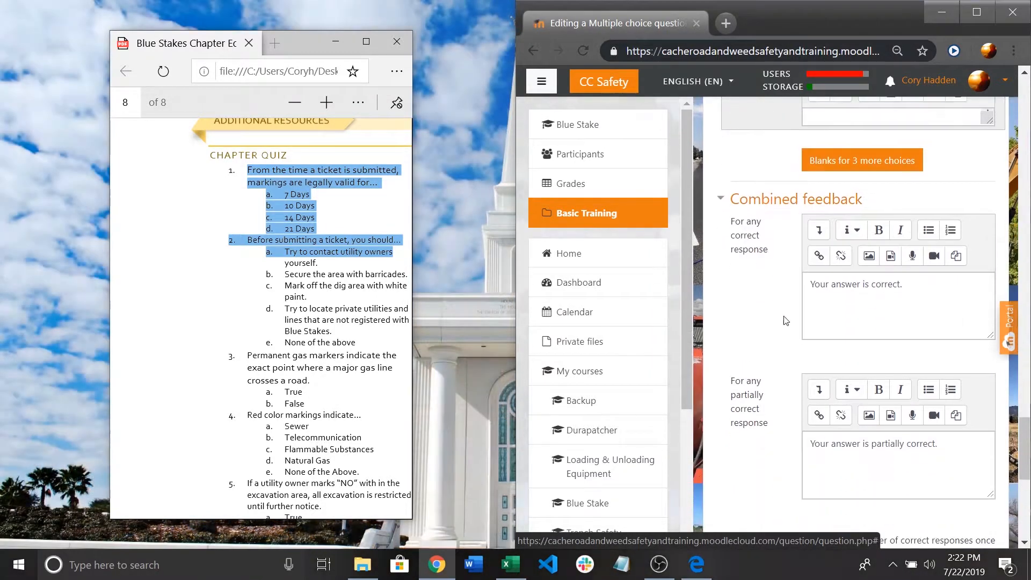
pyautogui.click(721, 199)
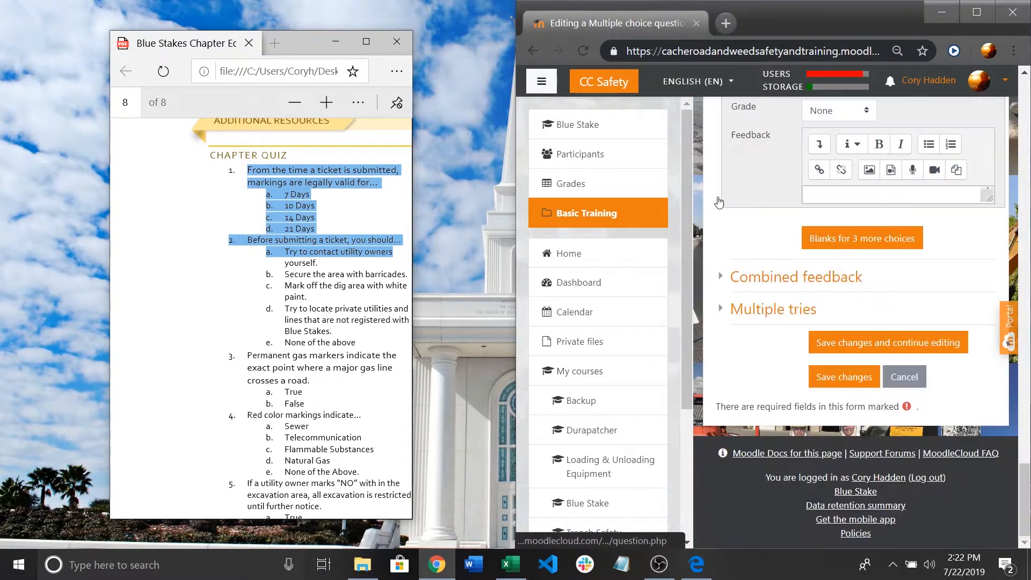
pyautogui.click(721, 309)
pyautogui.scroll(-4, 880, 257)
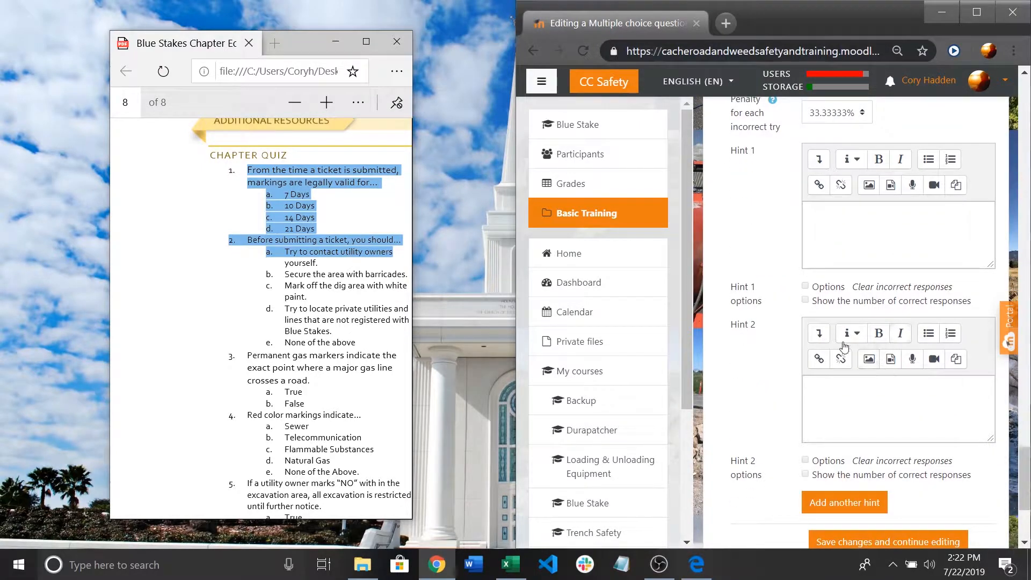
pyautogui.scroll(-3, 845, 347)
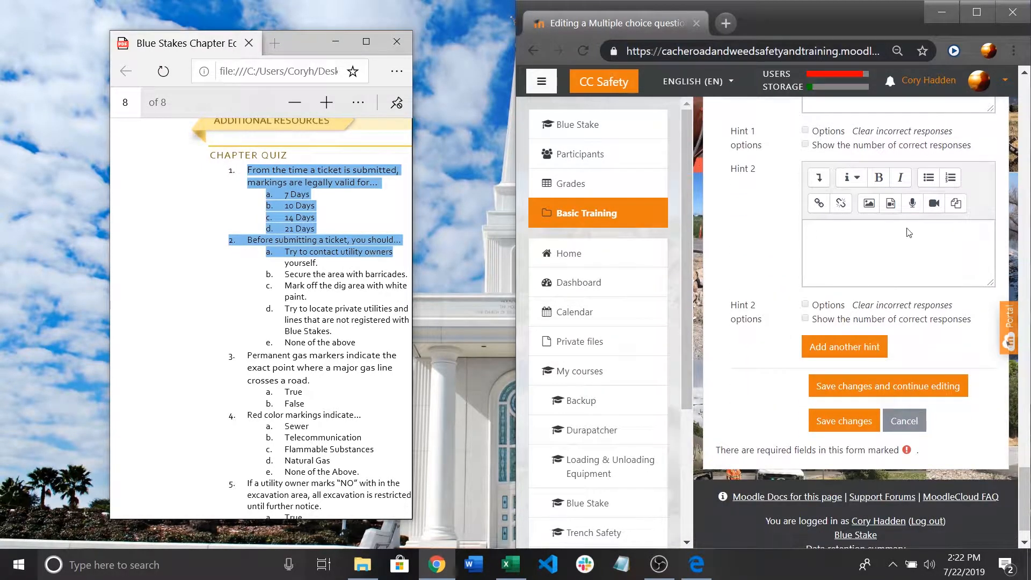
pyautogui.scroll(7, 909, 232)
pyautogui.scroll(3, 759, 257)
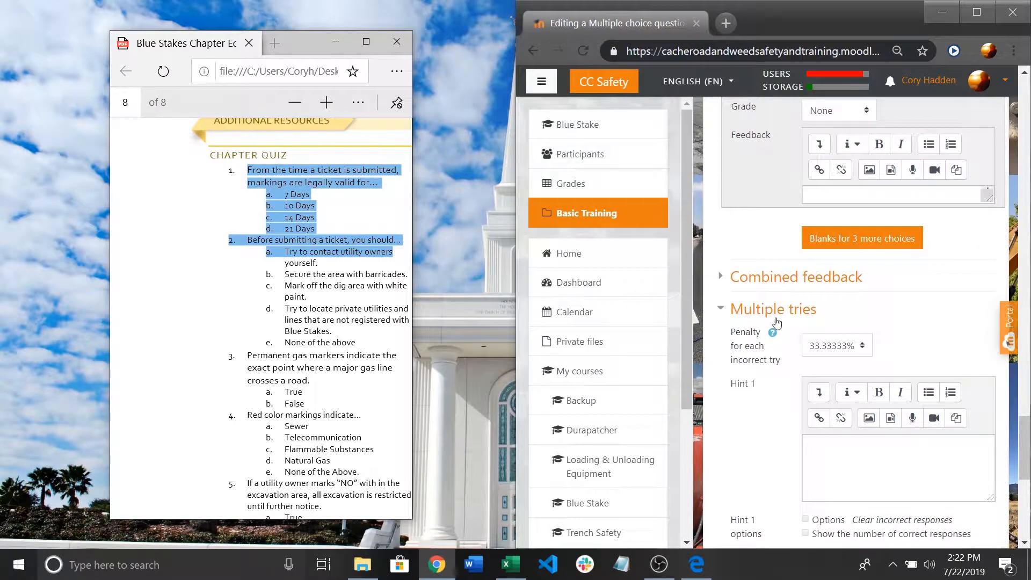
pyautogui.scroll(-7, 844, 365)
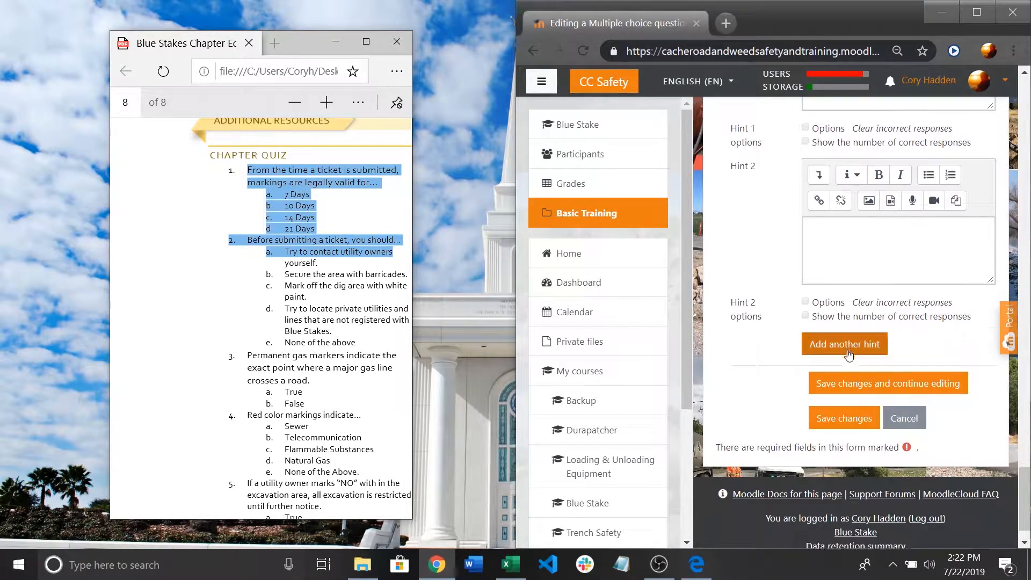
# - Look over the form once more and save the question to the quiz
pyautogui.click(847, 352)
pyautogui.scroll(13, 877, 290)
pyautogui.scroll(18, 878, 291)
pyautogui.scroll(-14, 877, 295)
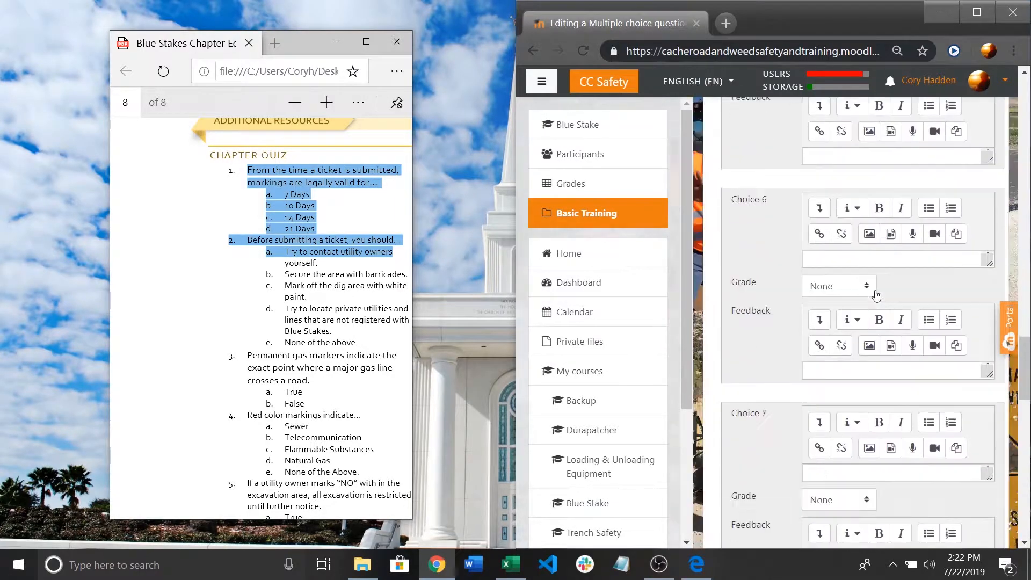
pyautogui.scroll(-20, 877, 295)
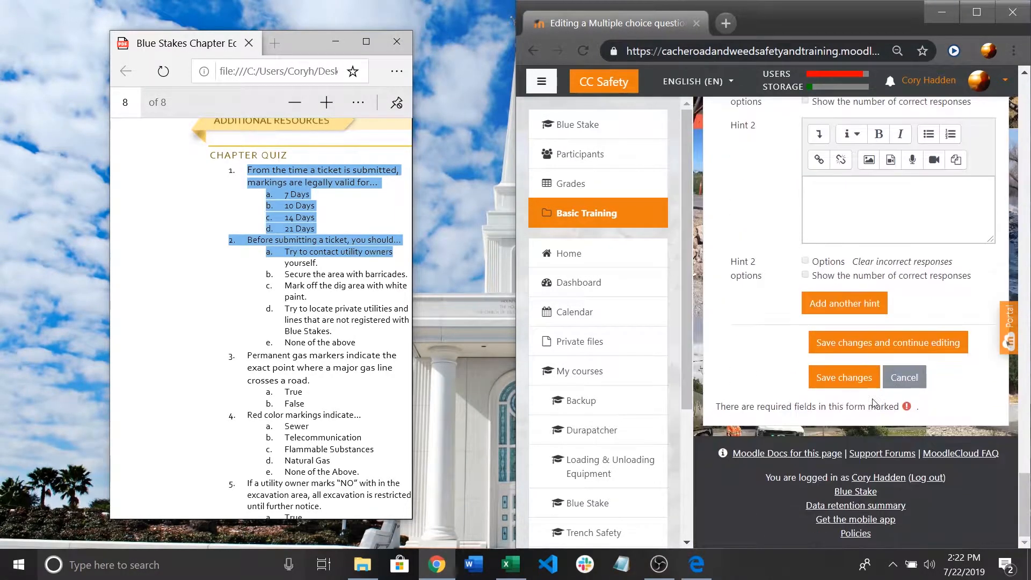
pyautogui.click(832, 381)
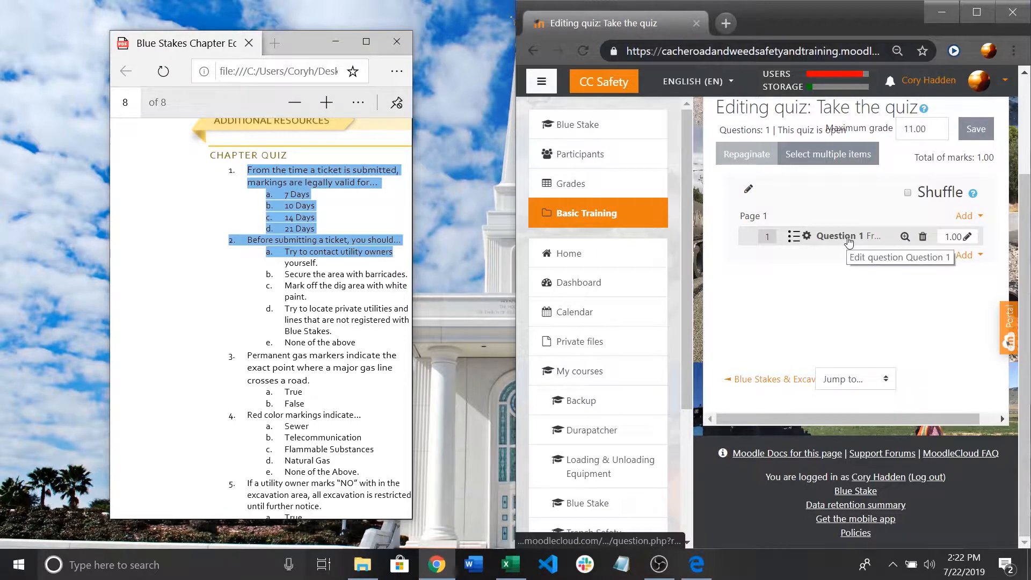
# - Reopen Question 1 from the quiz, maximize the browser window, check the saved settings and save the question again
pyautogui.click(849, 242)
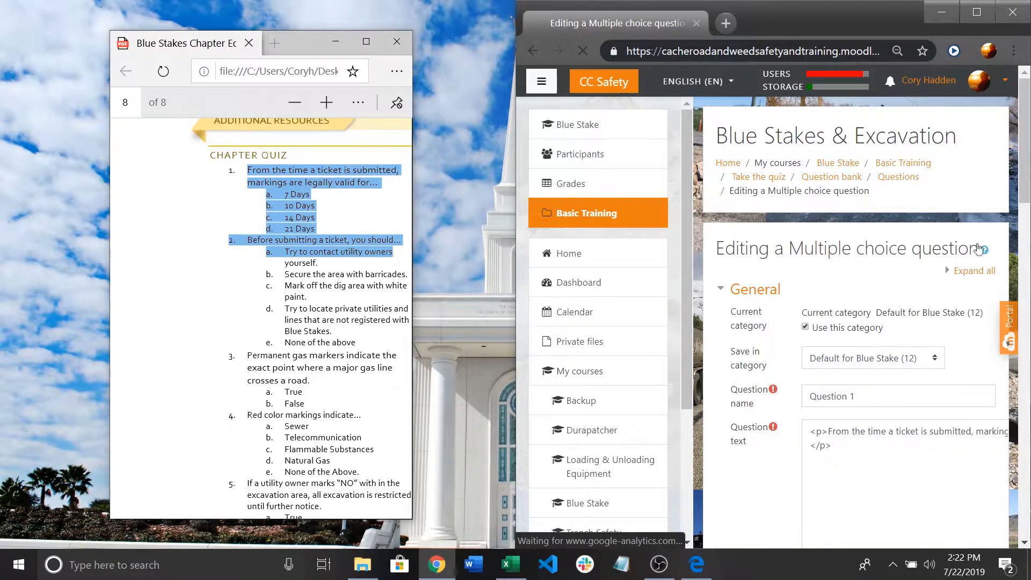
pyautogui.scroll(-20, 979, 249)
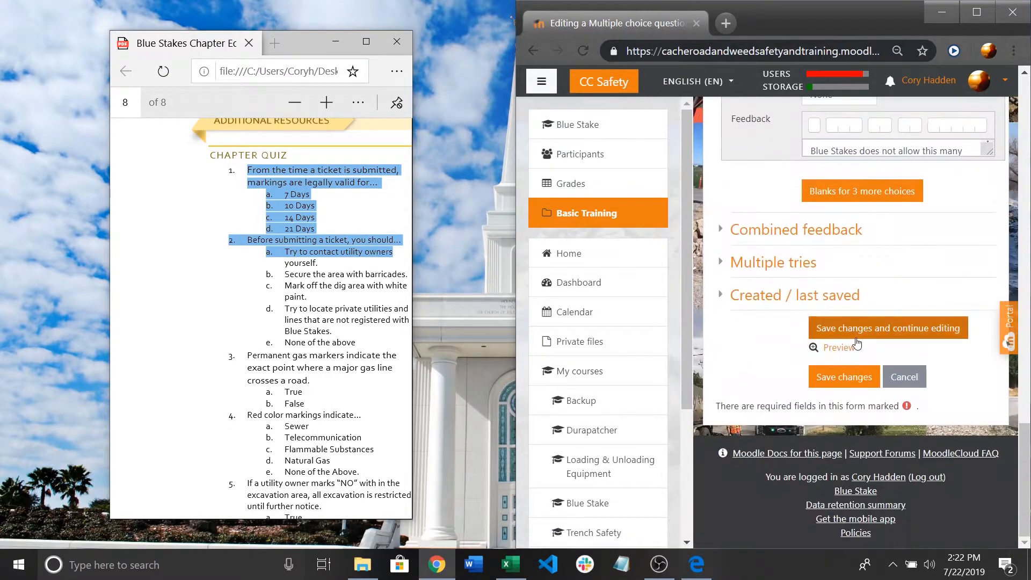
pyautogui.scroll(1, 858, 344)
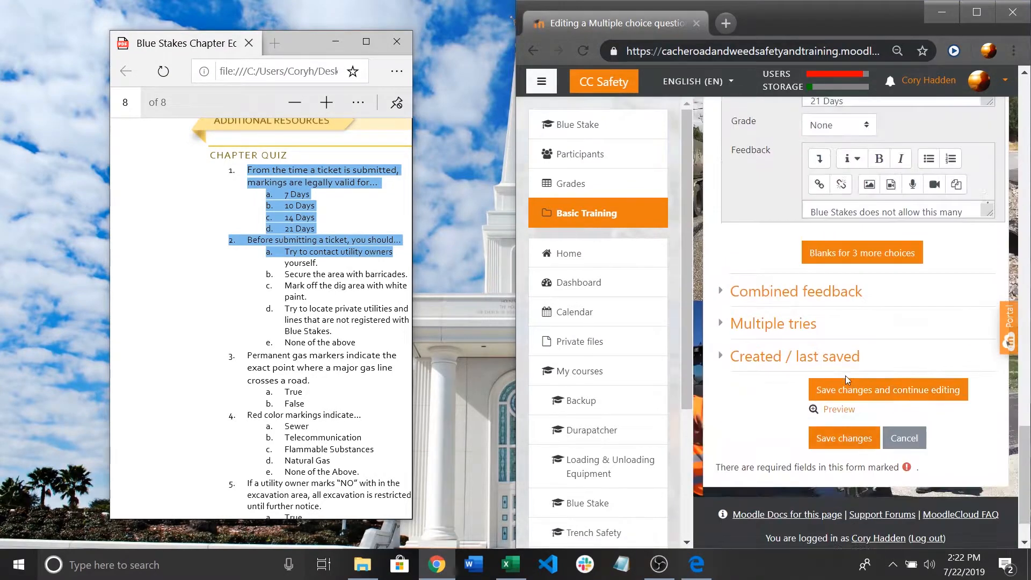
pyautogui.click(847, 438)
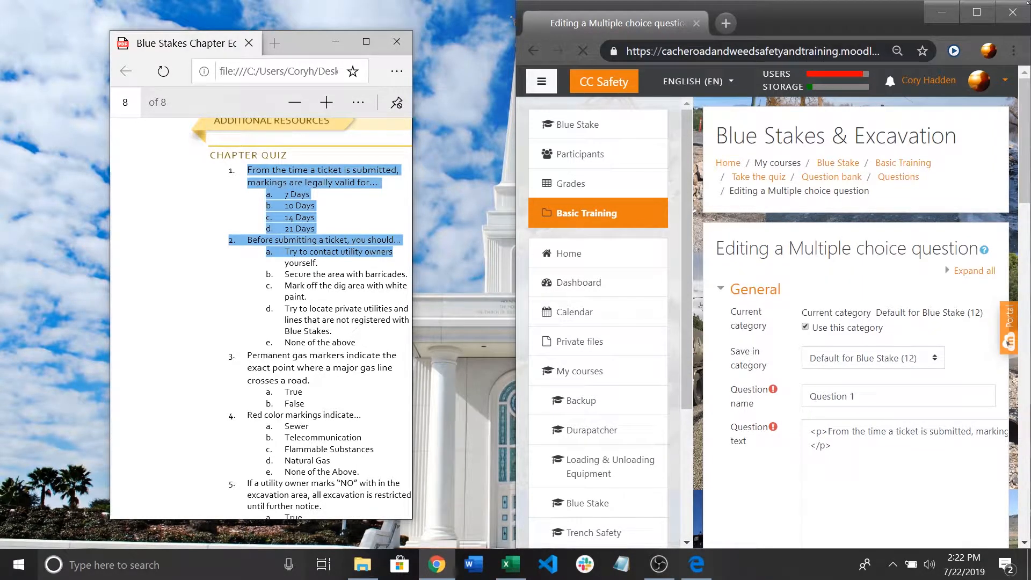
pyautogui.click(977, 12)
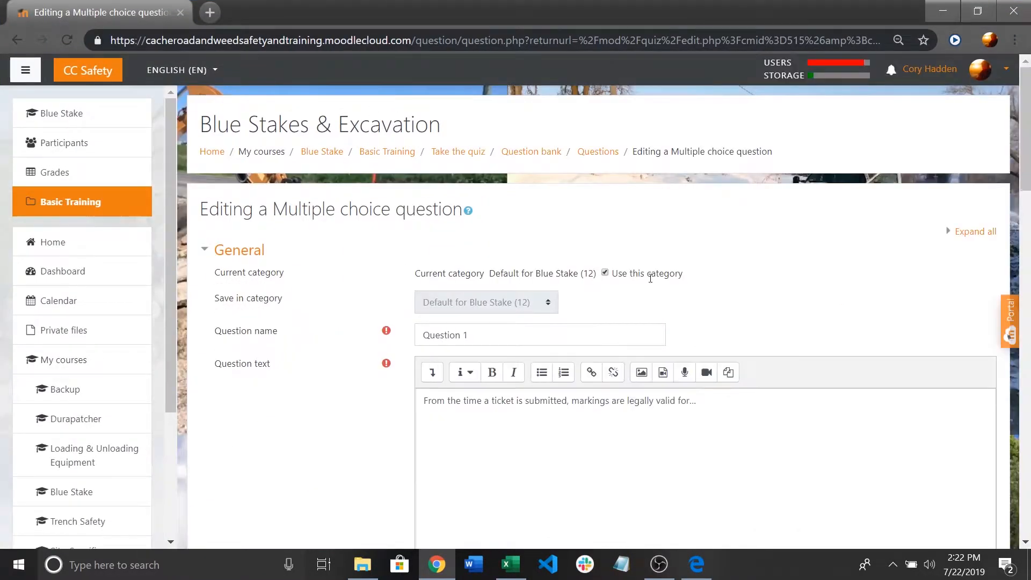
pyautogui.scroll(-20, 674, 286)
pyautogui.scroll(-1, 513, 379)
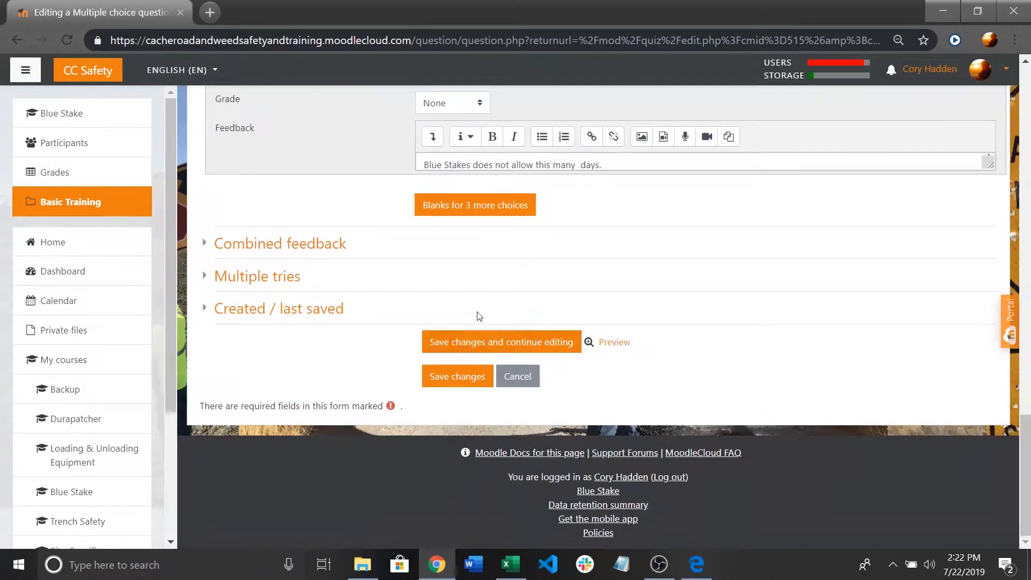
pyautogui.click(466, 380)
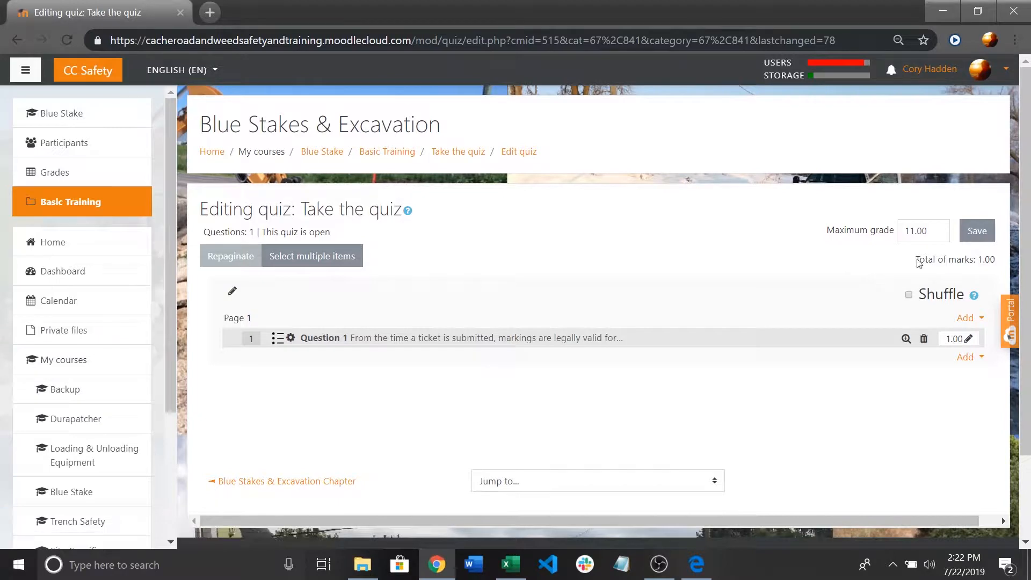
# - Preview Question 1, select "10 Days" as the answer and check the response
pyautogui.click(908, 342)
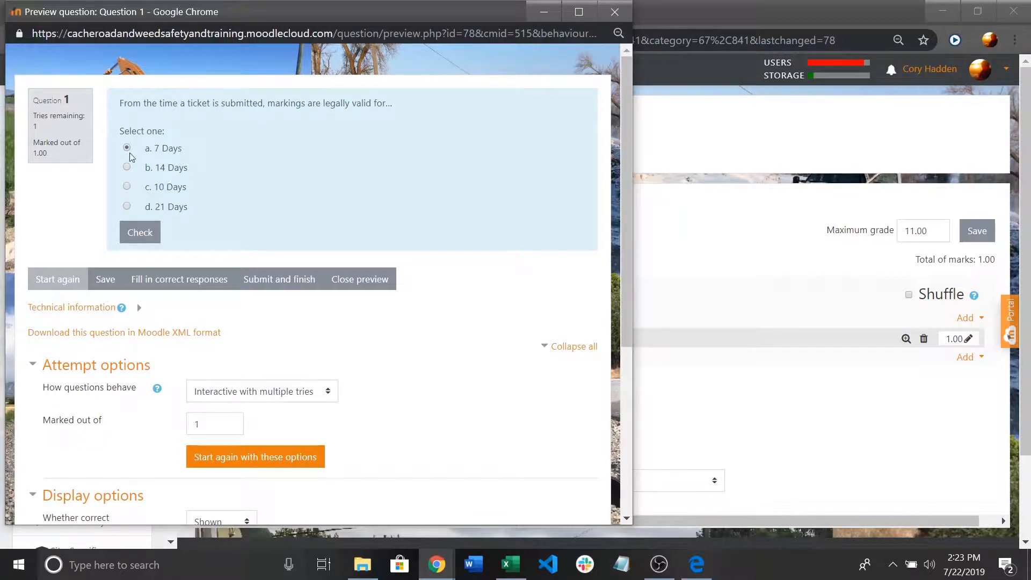
pyautogui.scroll(-5, 285, 361)
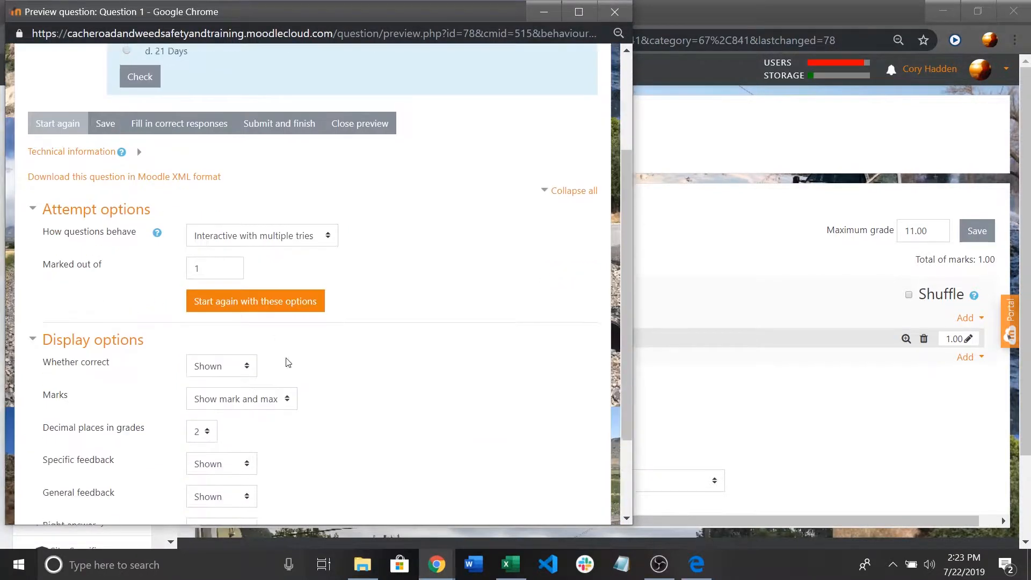
pyautogui.scroll(5, 262, 295)
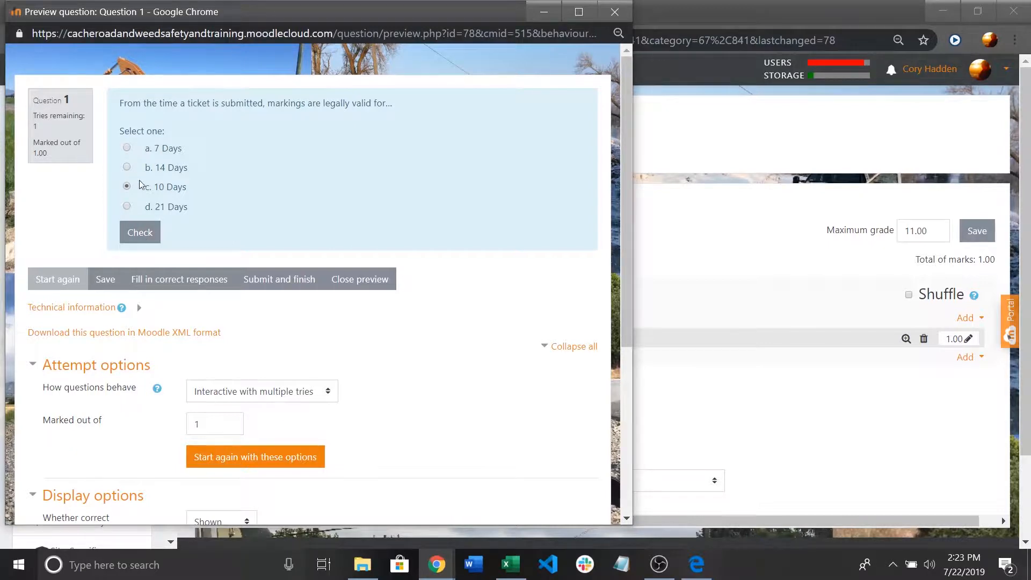
pyautogui.click(140, 232)
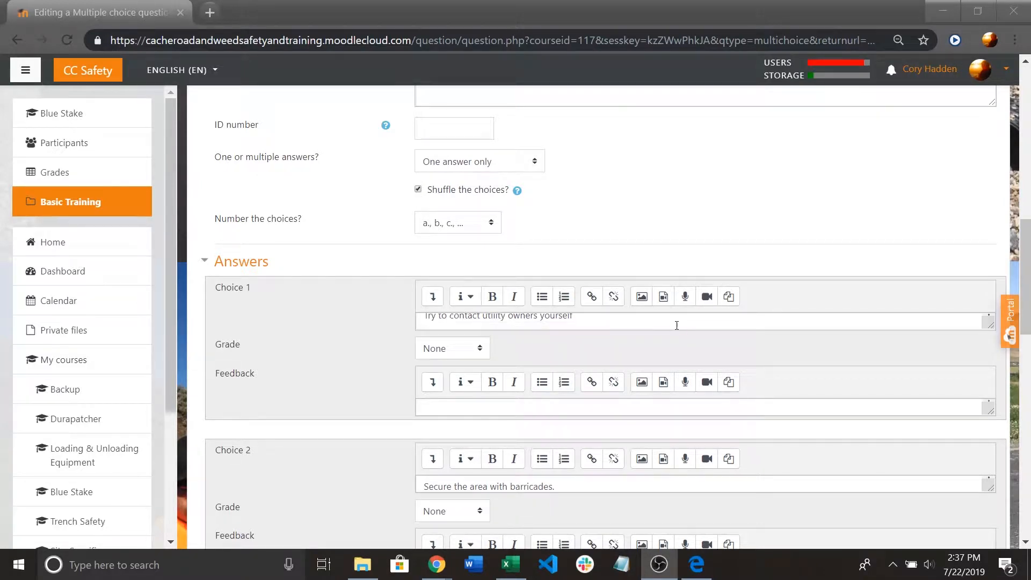
# - Review the Question 2 form's name, question text and choice-shuffling settings
pyautogui.scroll(7, 596, 346)
pyautogui.scroll(3, 615, 229)
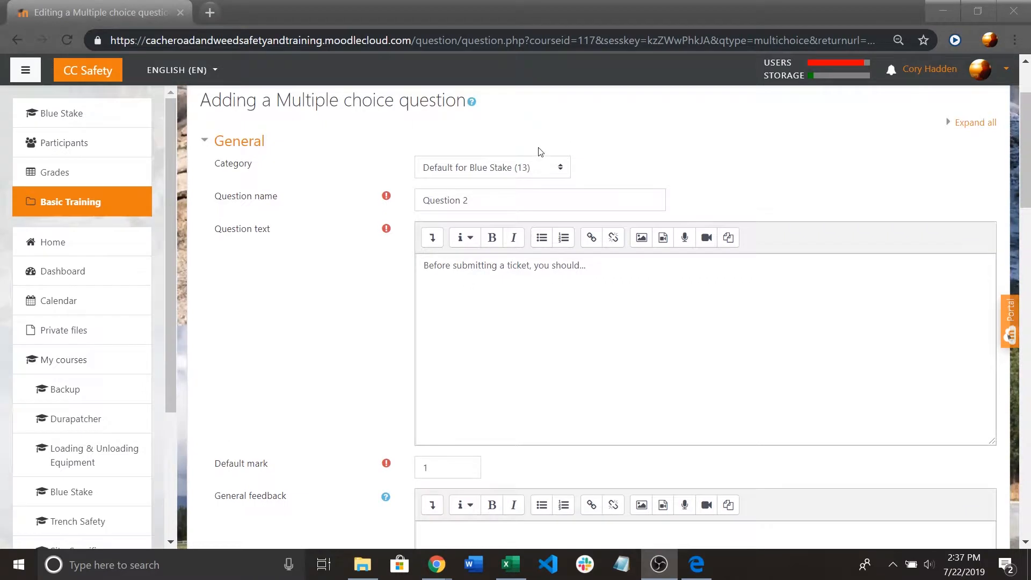
pyautogui.scroll(-10, 438, 143)
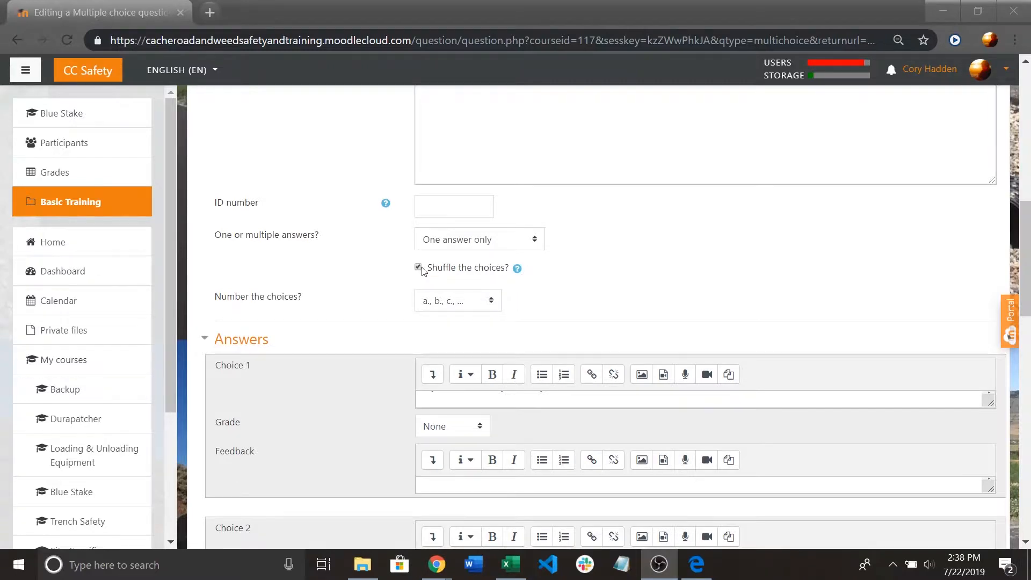
# - Review the answer choices, grades and feedback fields in the Question 2 form
pyautogui.click(418, 268)
pyautogui.scroll(-10, 573, 269)
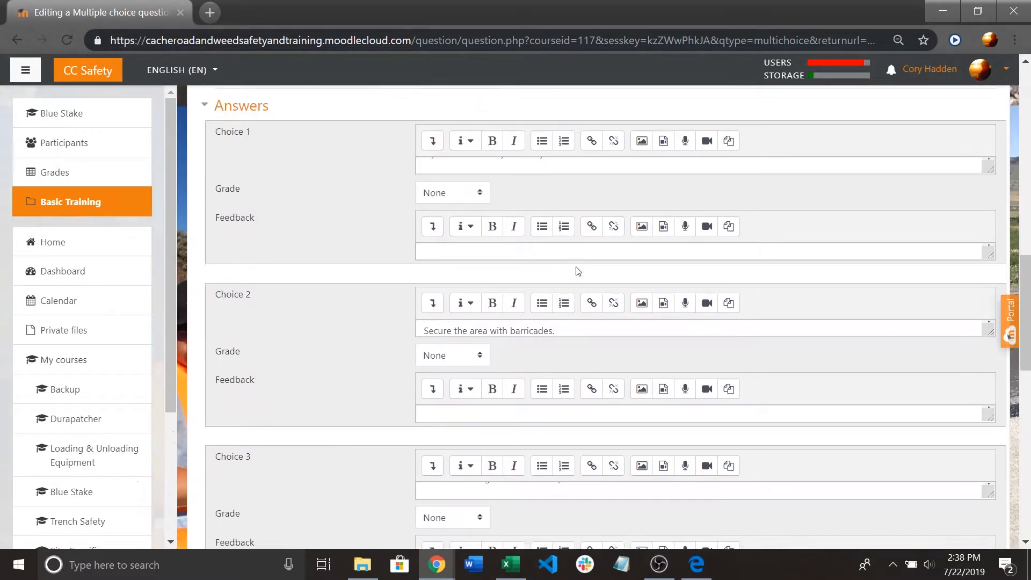
pyautogui.scroll(-2, 737, 330)
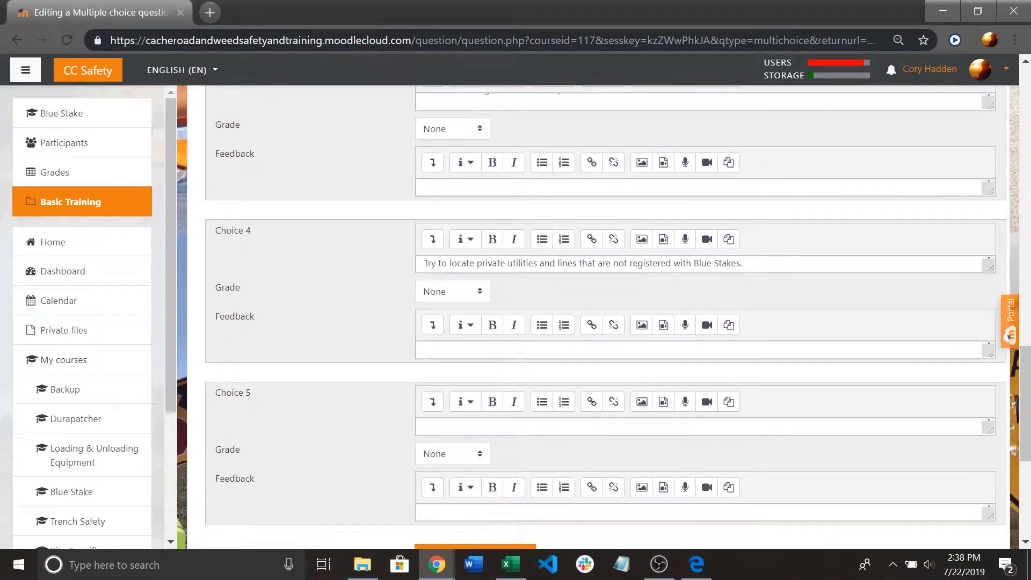
# - Check the "10 Days" answer in the Question 1 preview and examine the feedback shown beside it
pyautogui.click(141, 232)
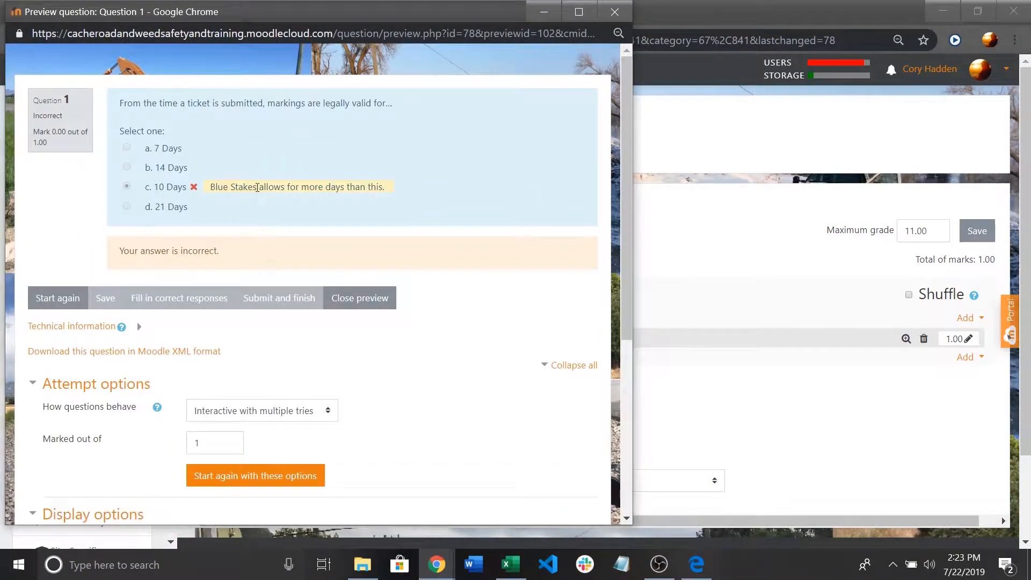
pyautogui.moveTo(213, 187); pyautogui.dragTo(385, 188)
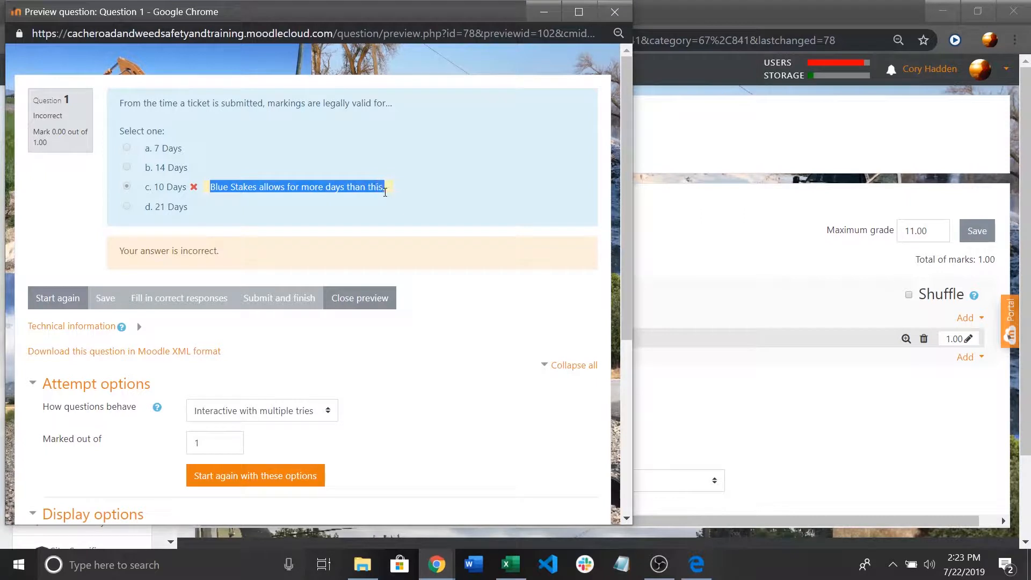
pyautogui.click(224, 187)
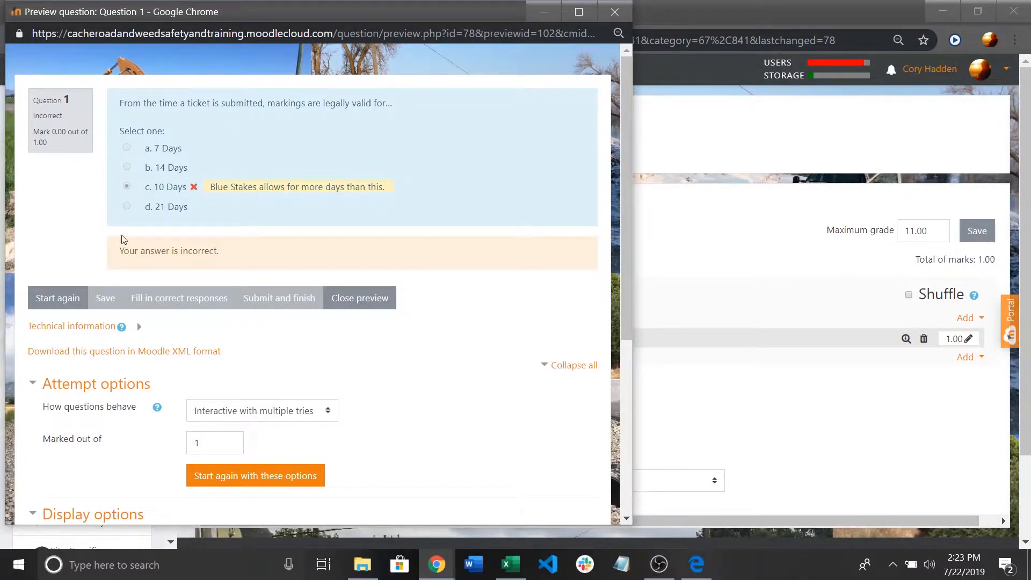
# - Restart the Question 1 preview for each attempt and check the answers "7 Days" and "21 Days"
pyautogui.click(70, 301)
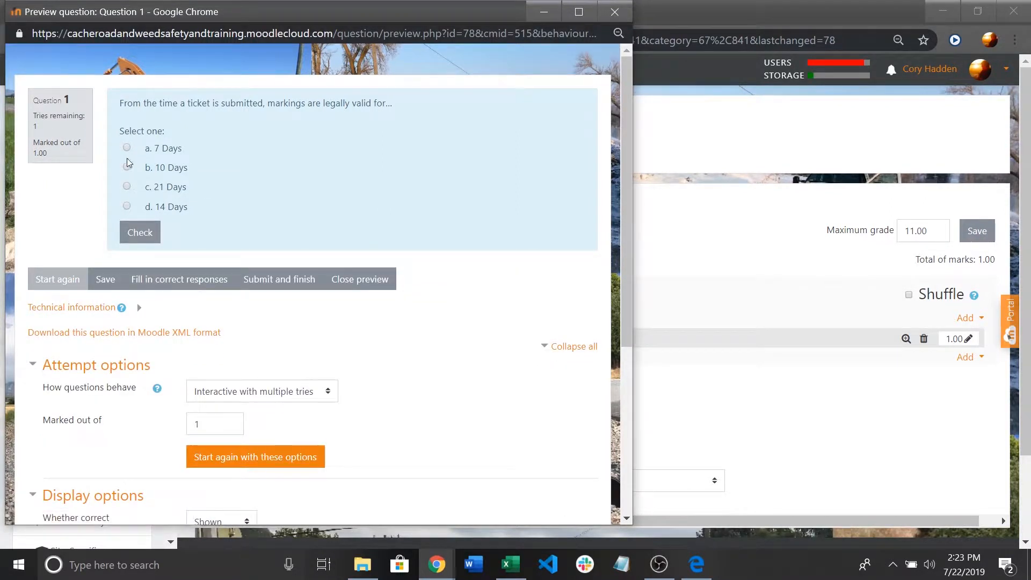
pyautogui.click(127, 149)
pyautogui.click(140, 233)
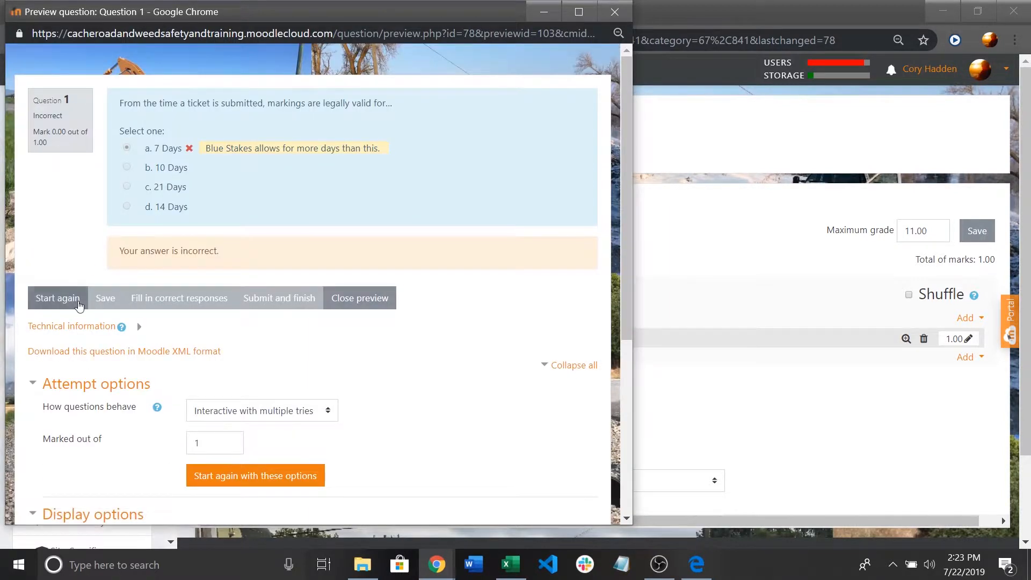
pyautogui.click(57, 298)
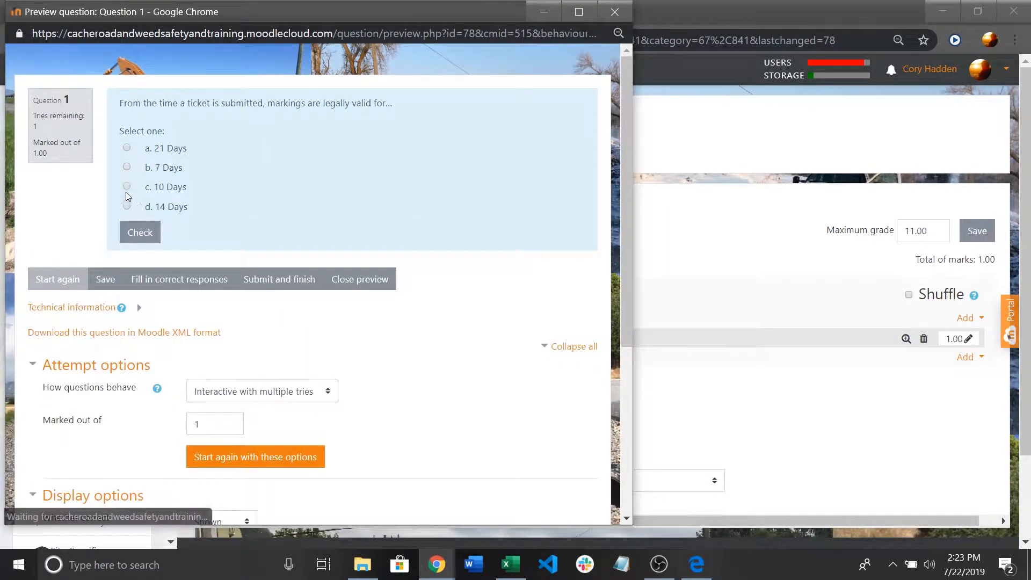
pyautogui.click(140, 232)
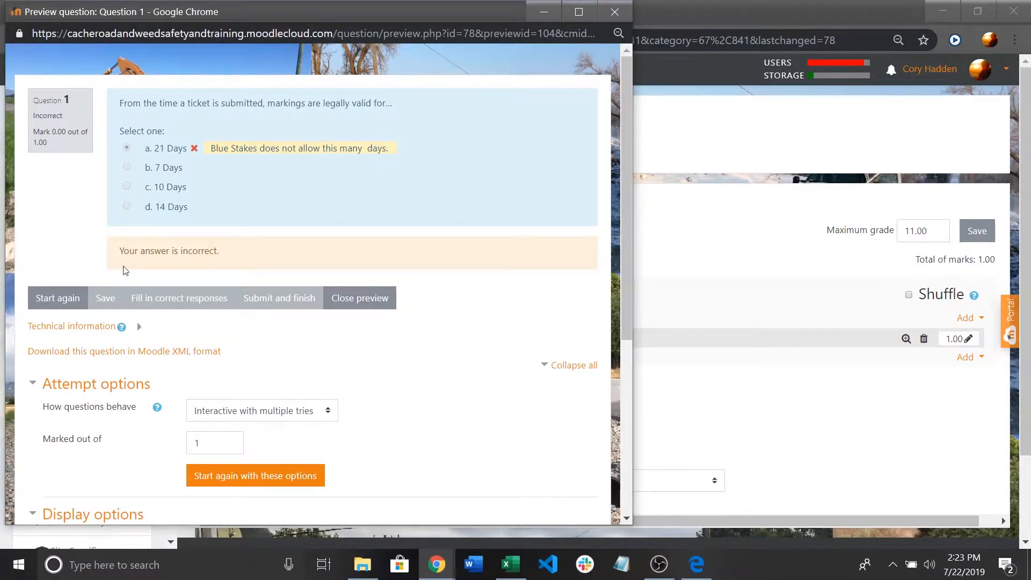
# - Restart the Question 1 preview, check the answer "14 Days" and close the preview
pyautogui.click(72, 299)
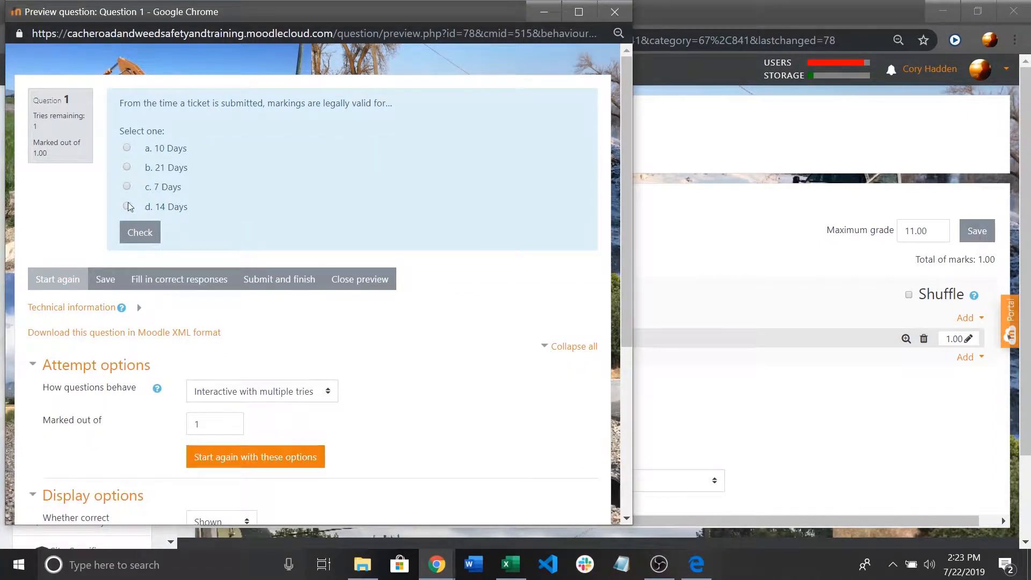
pyautogui.click(143, 223)
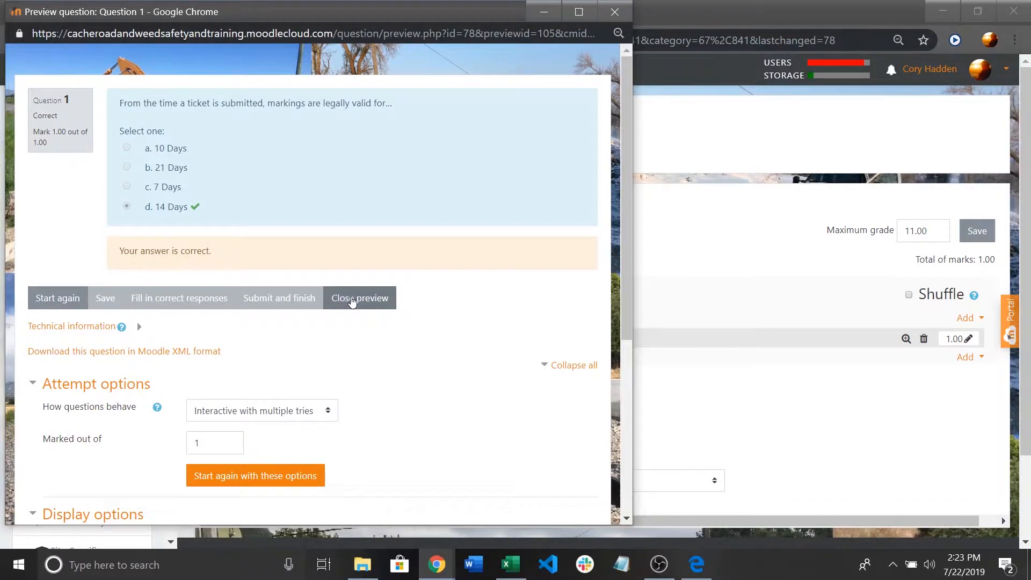
pyautogui.click(354, 300)
# - Switch to the chapter PDF in Edge and copy question 3's text, "Permanent gas markers indicate the exact point where a major gas line crosses a road."
pyautogui.scroll(-2, 434, 238)
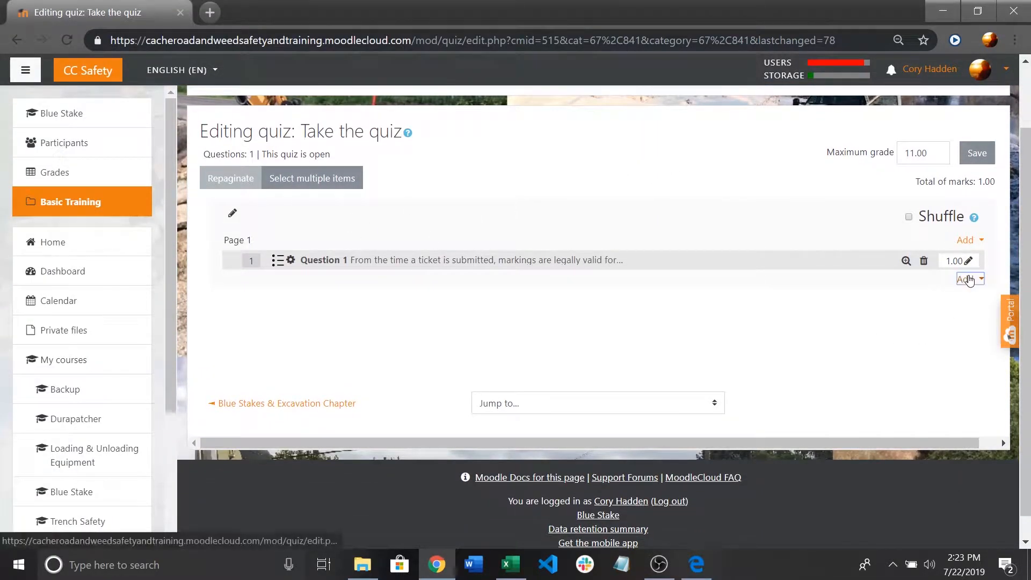
pyautogui.click(970, 280)
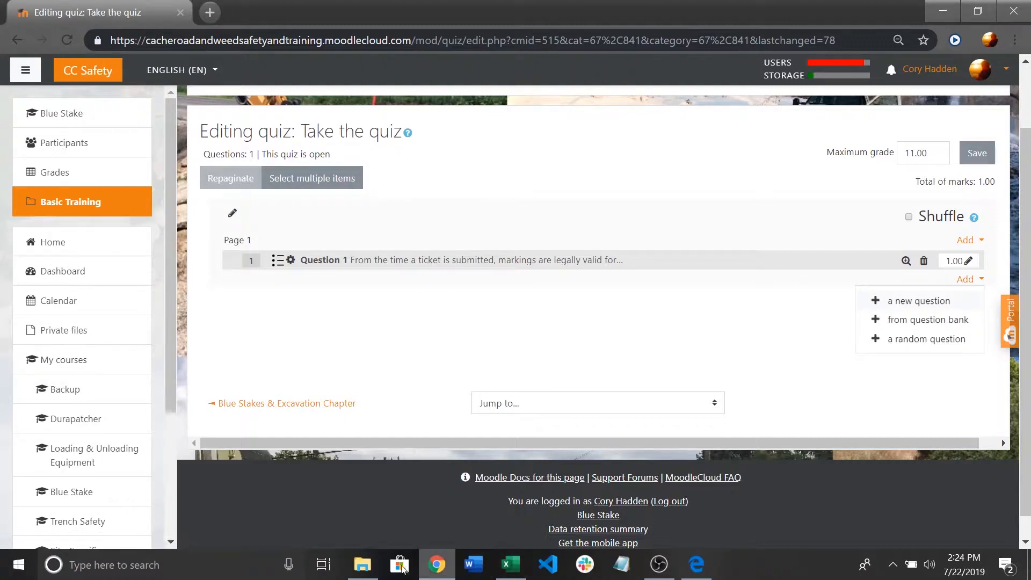
pyautogui.click(696, 565)
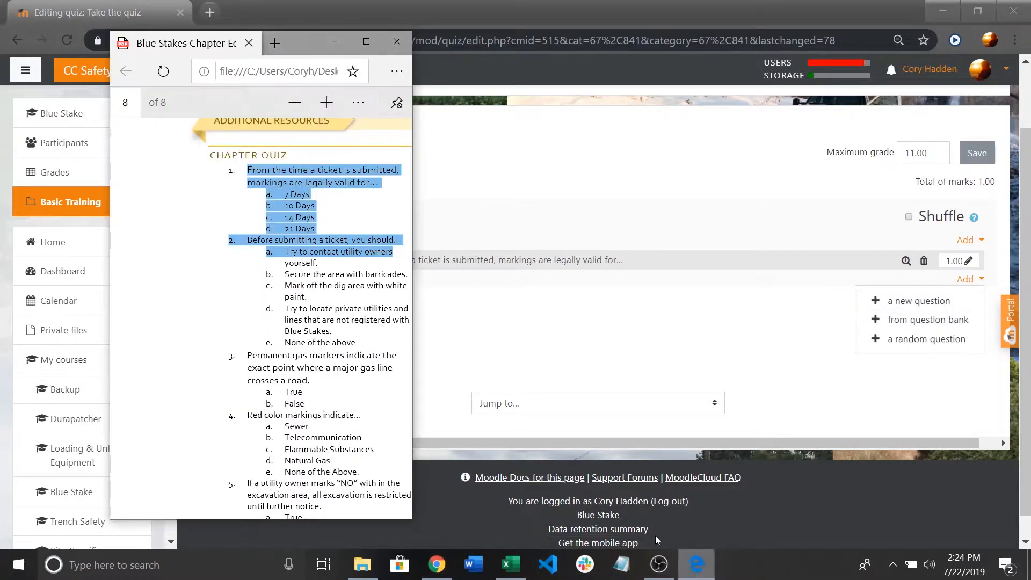
pyautogui.scroll(-1, 236, 315)
pyautogui.moveTo(304, 52); pyautogui.dragTo(192, 53)
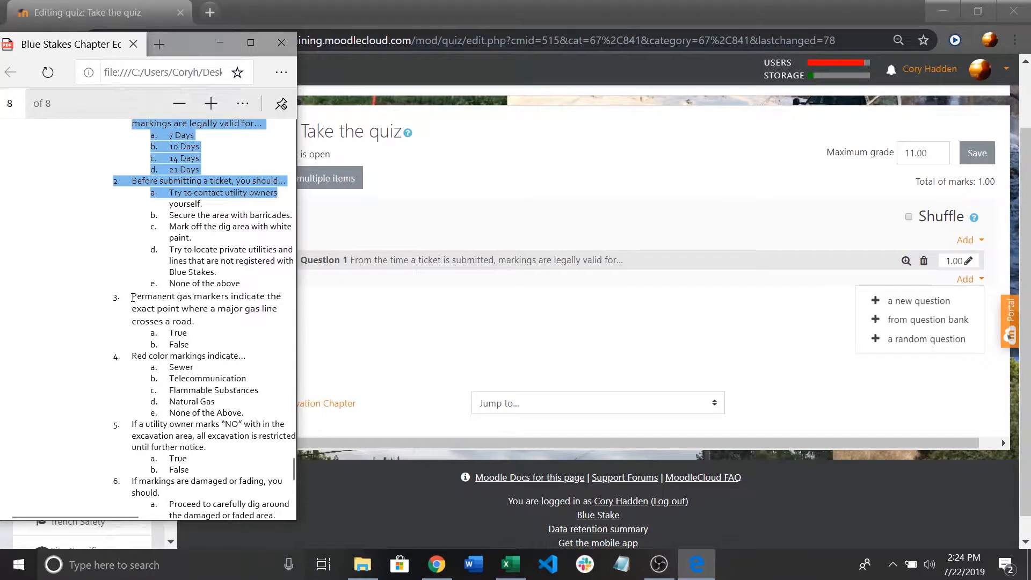
pyautogui.moveTo(132, 297); pyautogui.dragTo(189, 321)
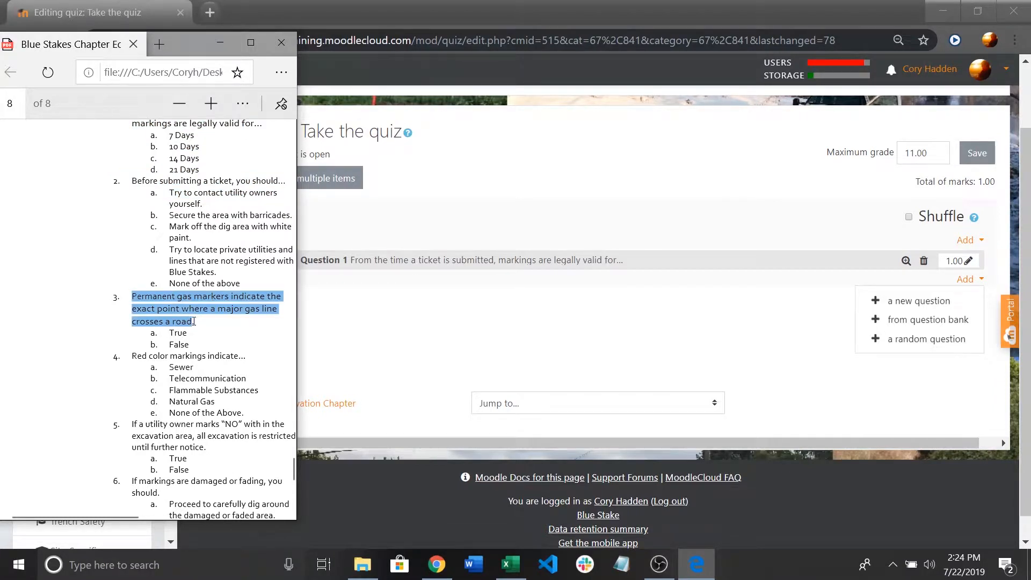
pyautogui.rightClick(176, 316)
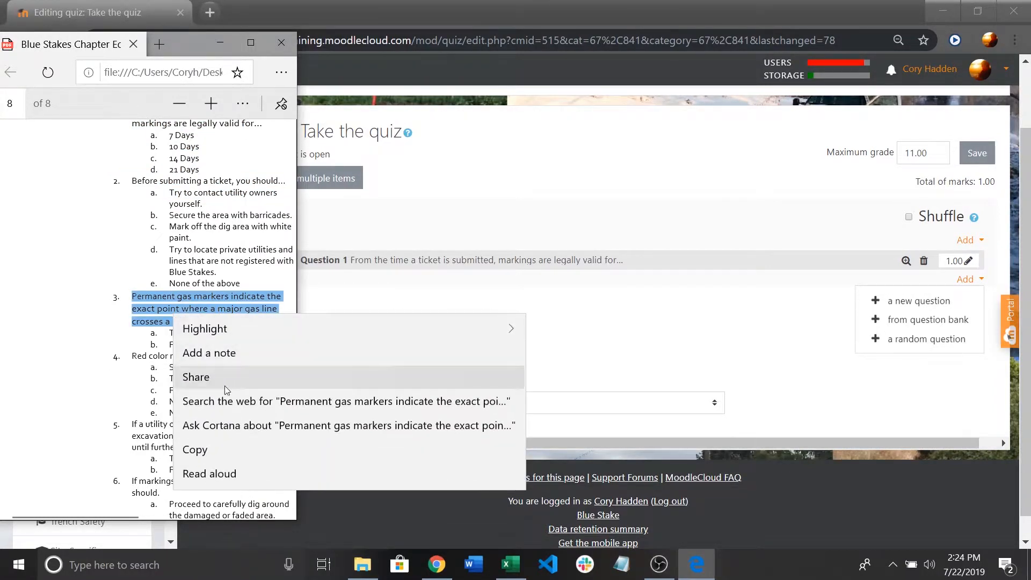
pyautogui.click(243, 449)
# - Return to the quiz in Chrome and add a new True/False question after Question 1
pyautogui.click(907, 261)
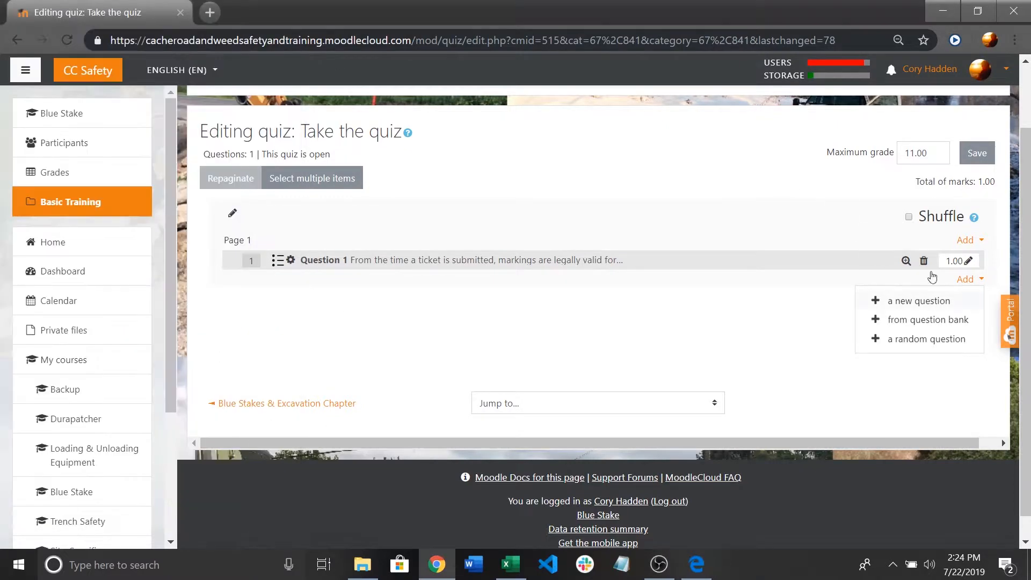
pyautogui.click(900, 304)
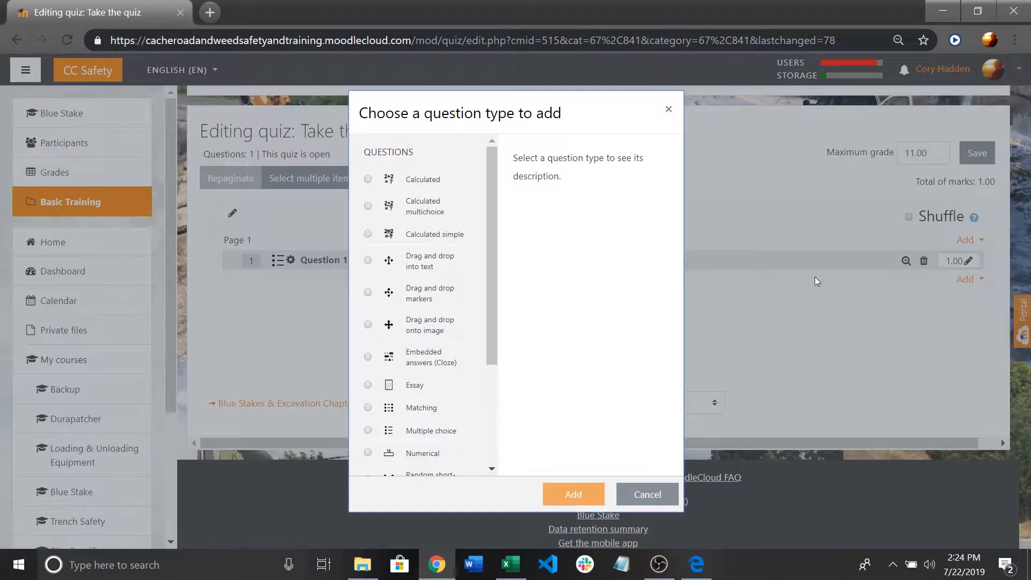
pyautogui.scroll(-1, 442, 332)
pyautogui.scroll(-2, 441, 332)
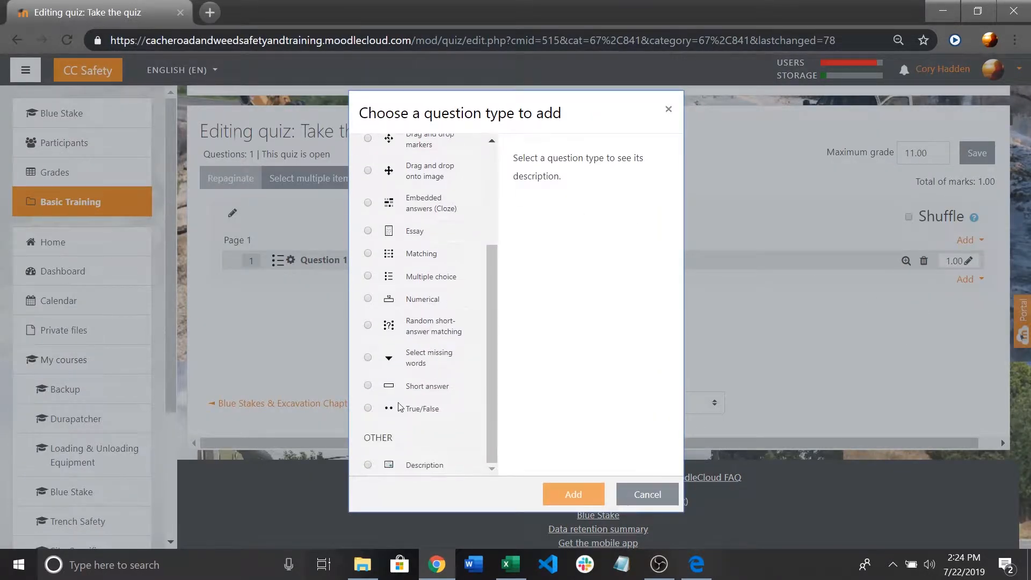
pyautogui.click(368, 408)
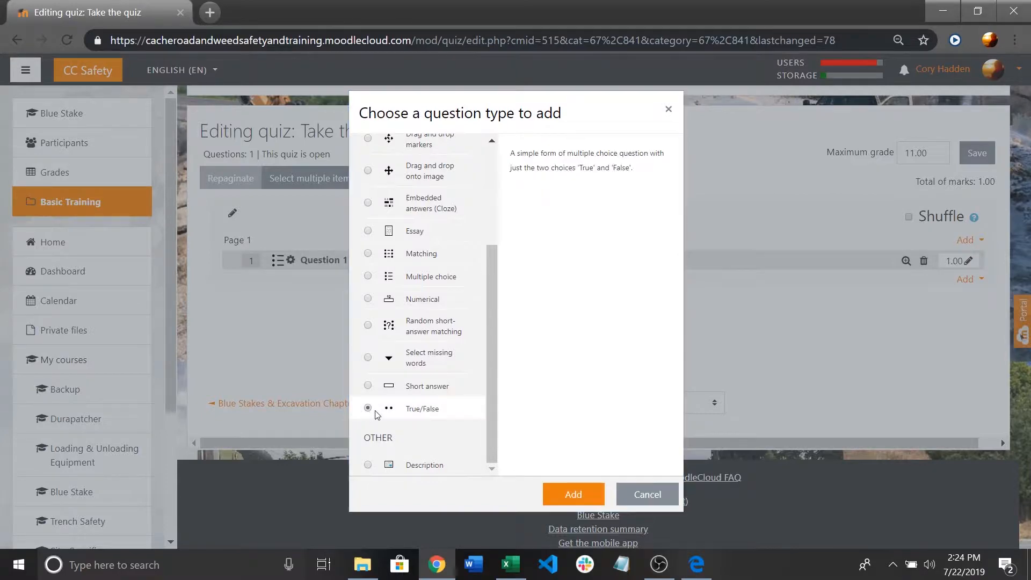
pyautogui.click(574, 494)
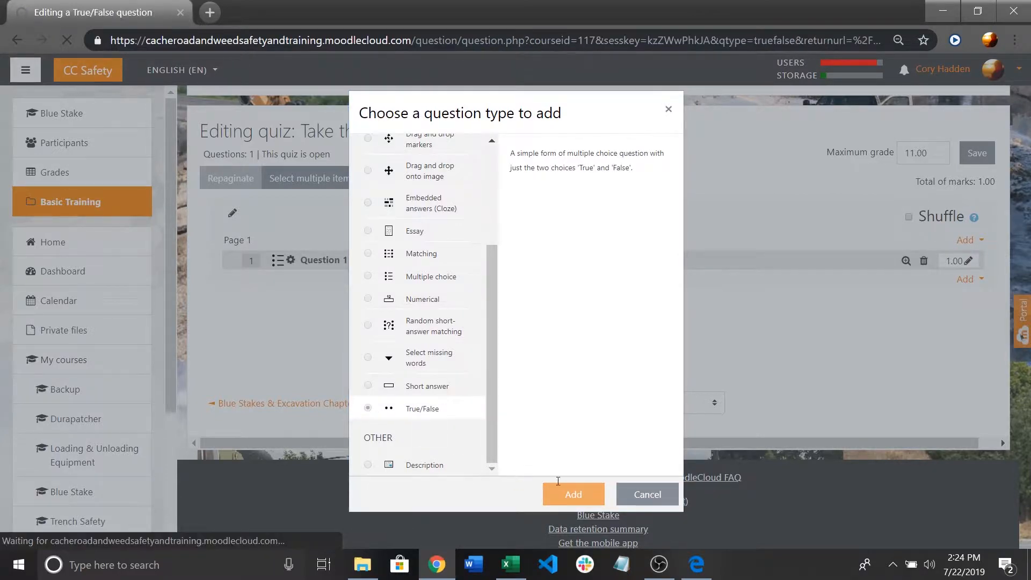
# - Name the new True/False question "Question 3" and paste the question text about permanent gas markers indicating where a major gas line crosses a road
pyautogui.scroll(-3, 454, 271)
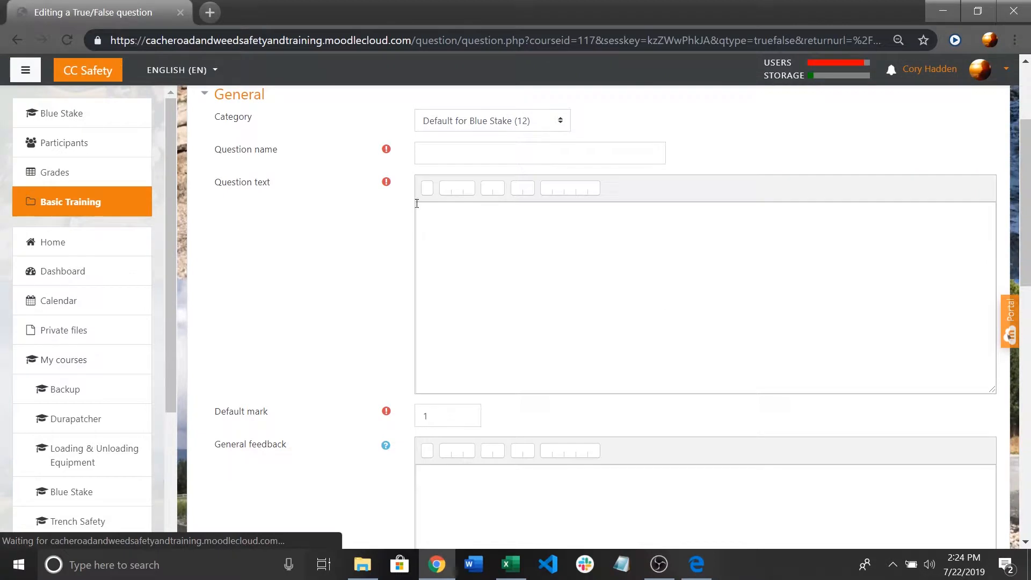
pyautogui.click(439, 144)
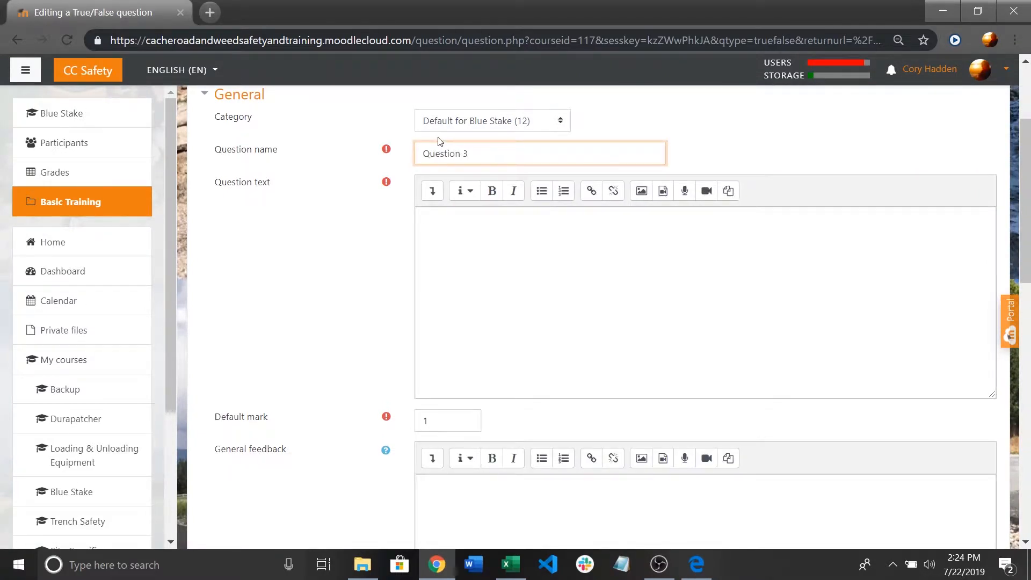
pyautogui.click(445, 232)
pyautogui.rightClick(446, 230)
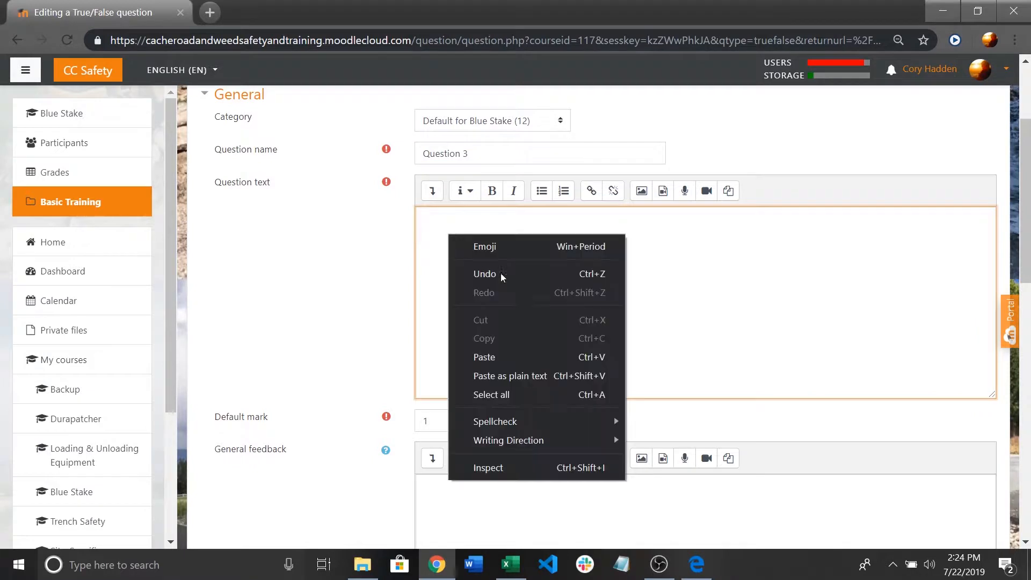
pyautogui.click(507, 347)
pyautogui.scroll(-3, 511, 389)
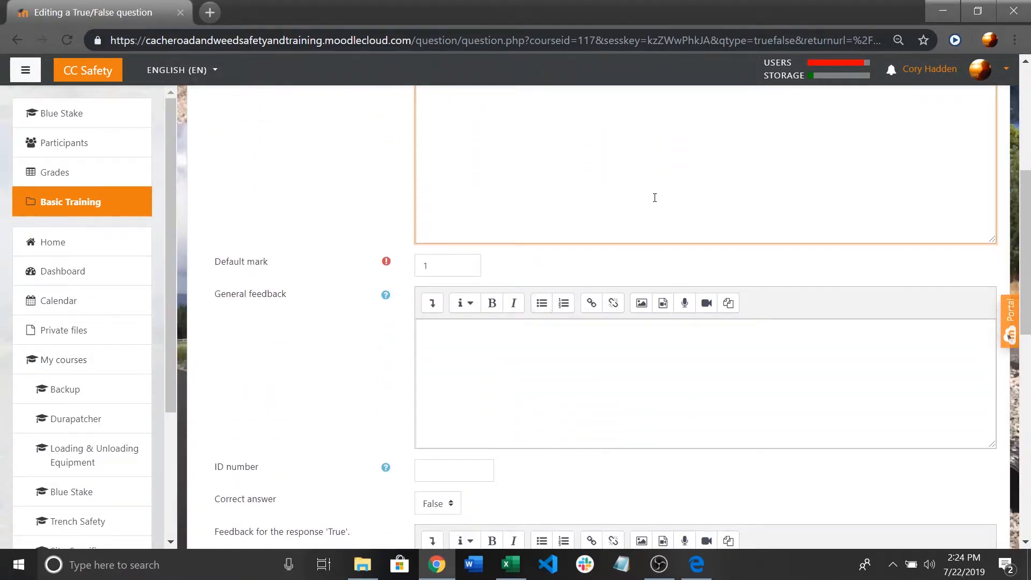
pyautogui.scroll(5, 654, 198)
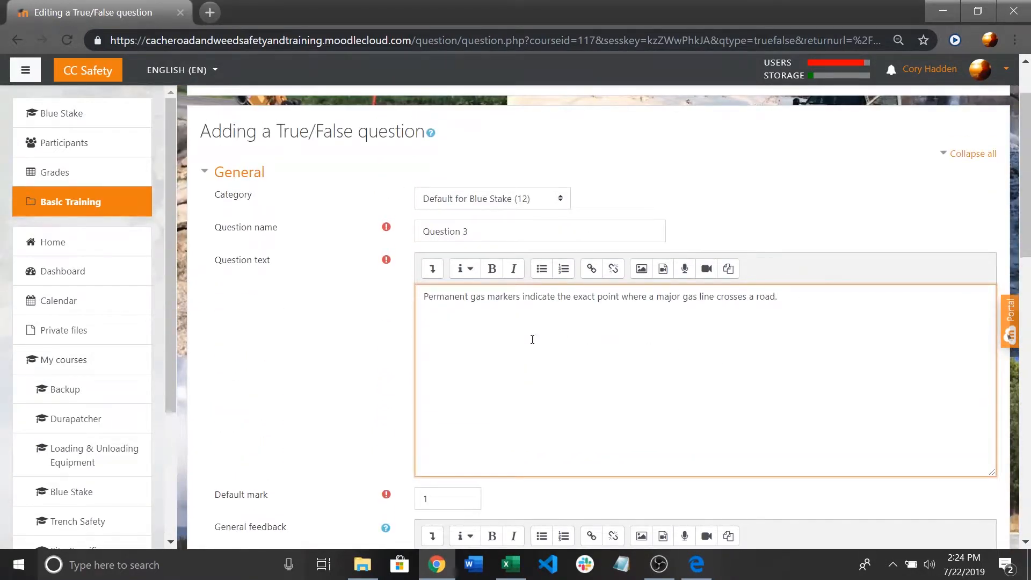
# - Set the question's correct answer to False
pyautogui.scroll(-9, 533, 340)
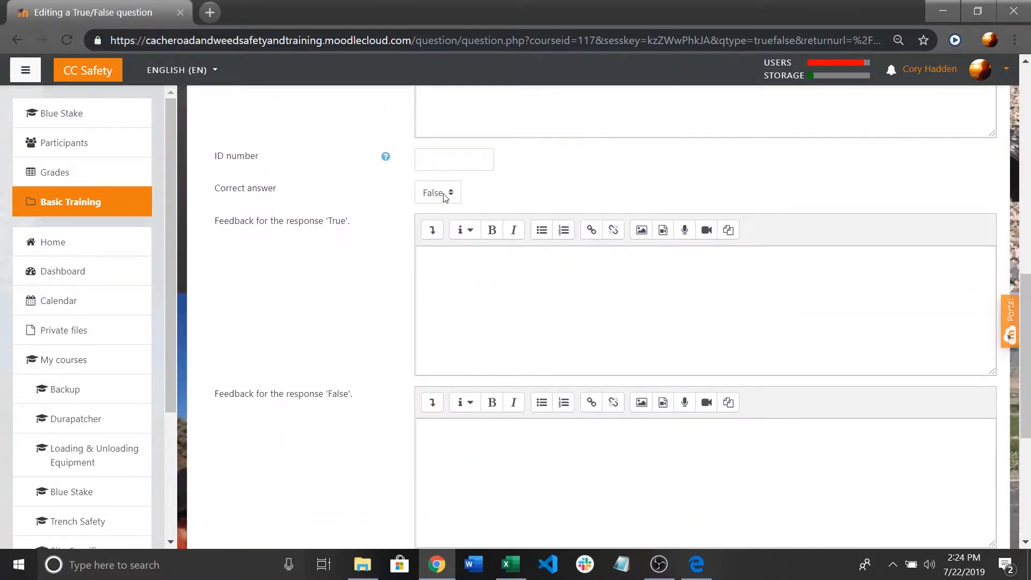
pyautogui.click(445, 197)
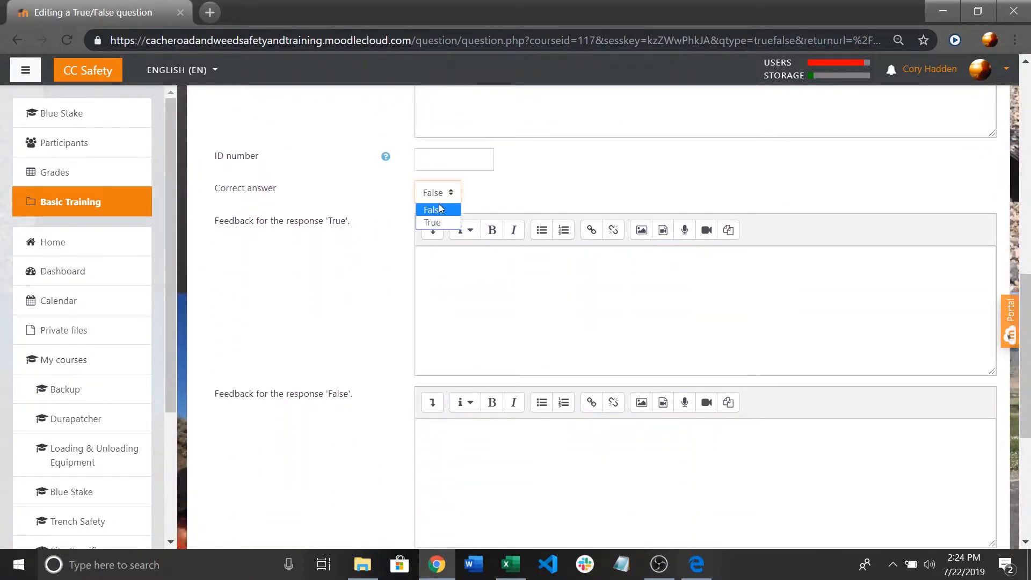
pyautogui.click(439, 209)
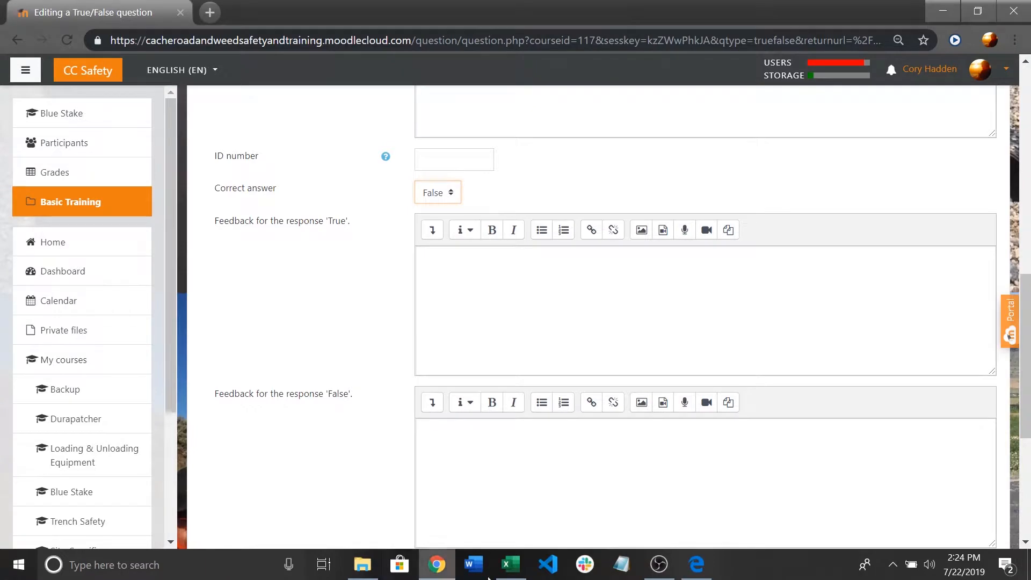
# - Switch to the Blue Stakes chapter PDF in Edge and look up the quiz answer key on page 7
pyautogui.click(696, 564)
pyautogui.scroll(10, 100, 376)
pyautogui.scroll(3, 93, 503)
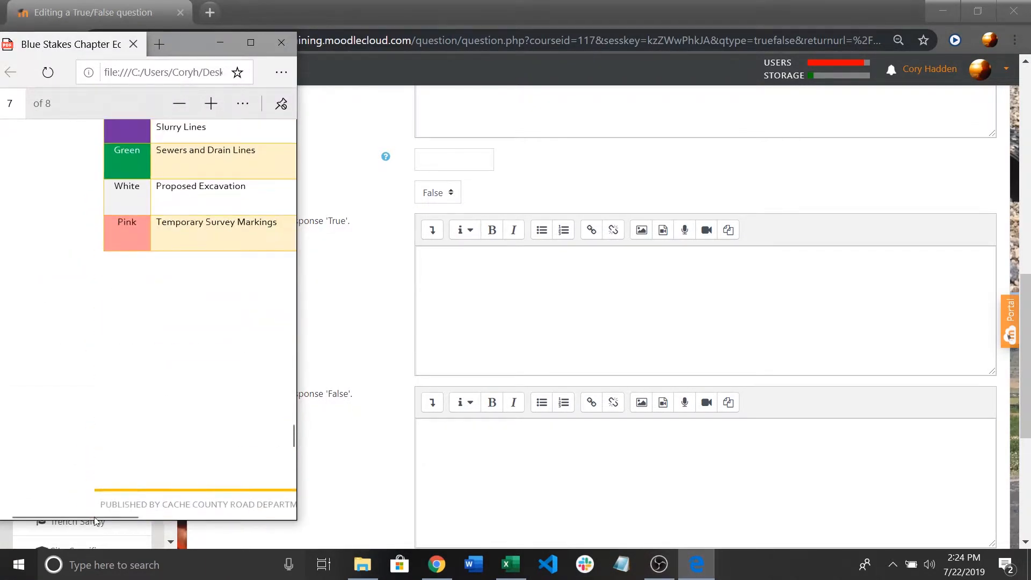
pyautogui.moveTo(121, 514); pyautogui.dragTo(317, 529)
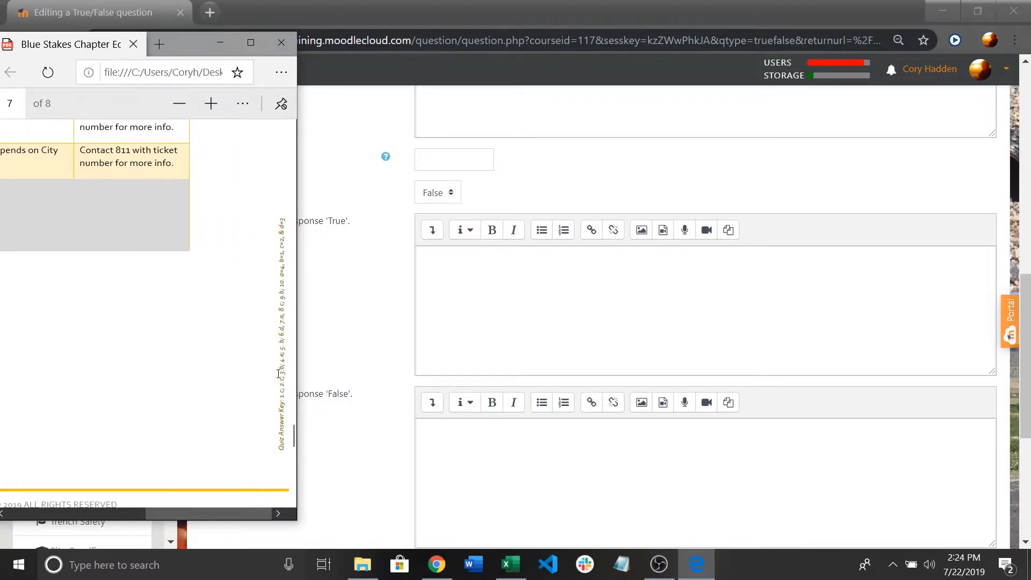
pyautogui.scroll(6, 279, 372)
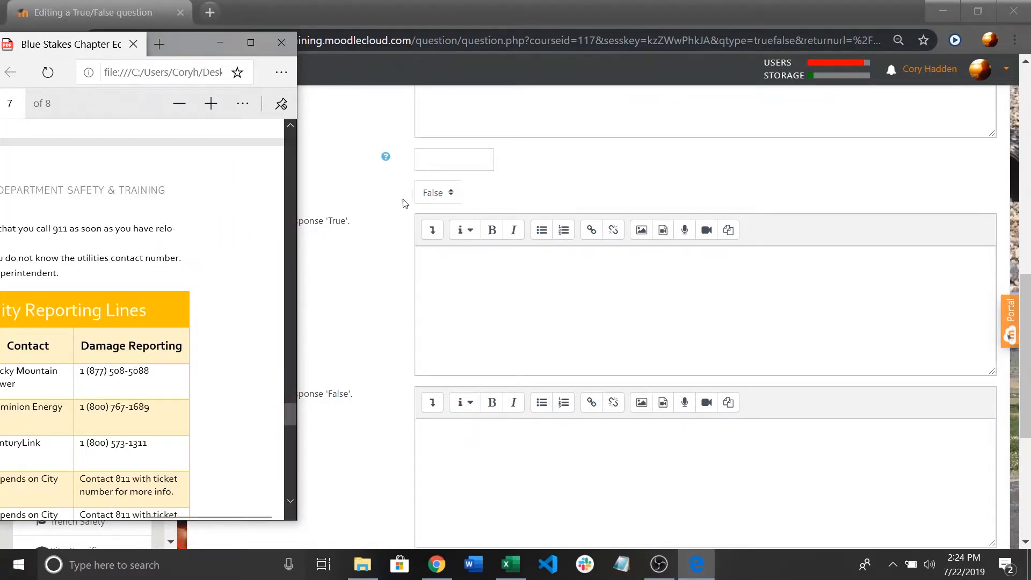
# - Return to the question form in Chrome, check its entries and save Question 3 to the quiz
pyautogui.click(528, 188)
pyautogui.scroll(-7, 528, 187)
pyautogui.scroll(13, 514, 330)
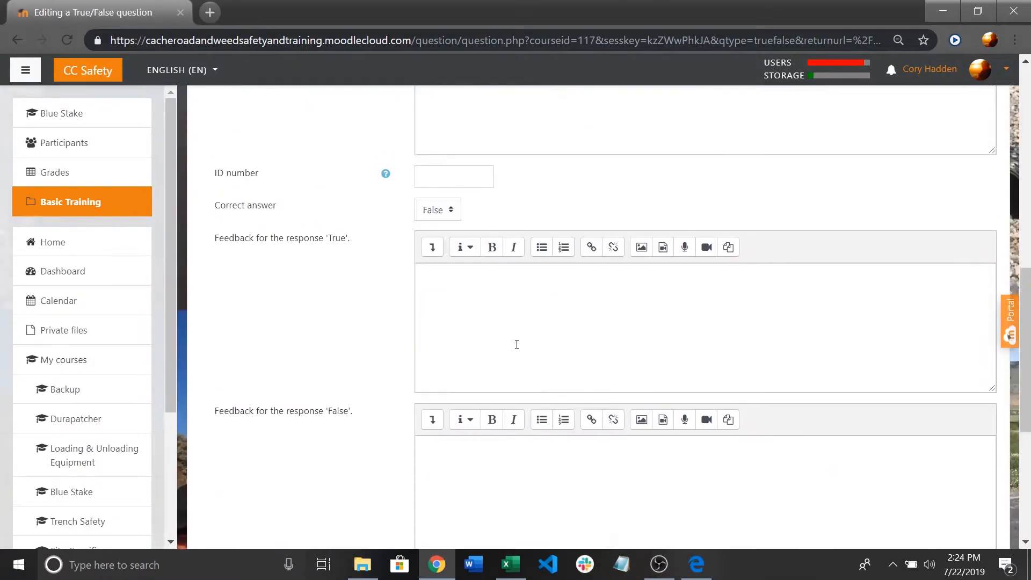
pyautogui.scroll(5, 517, 344)
pyautogui.scroll(-10, 518, 355)
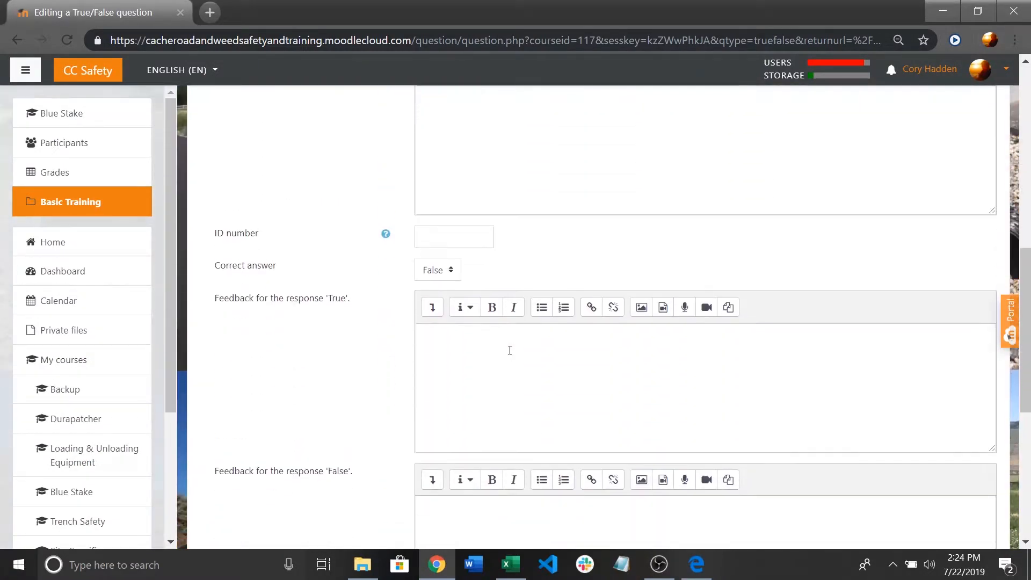
pyautogui.scroll(8, 509, 349)
pyautogui.scroll(-8, 504, 331)
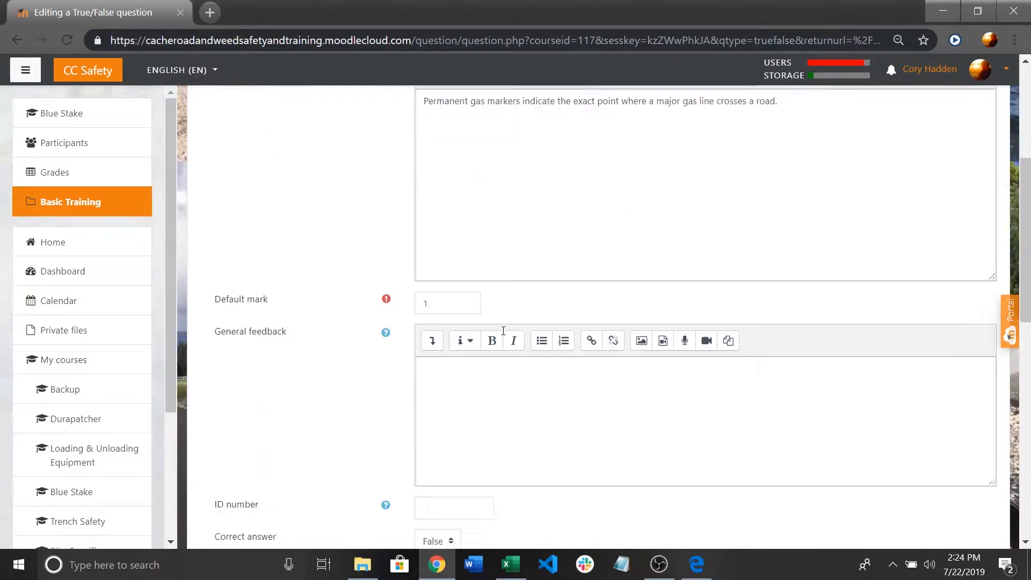
pyautogui.scroll(-6, 503, 331)
pyautogui.click(468, 377)
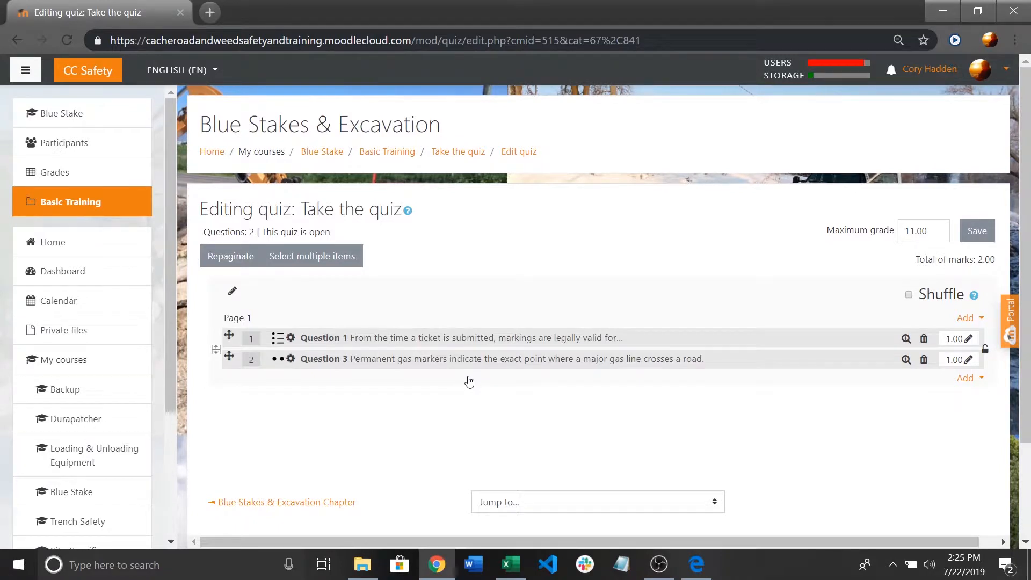
# - Review the quiz's question list and go back to the Blue Stake course page
pyautogui.scroll(-2, 490, 239)
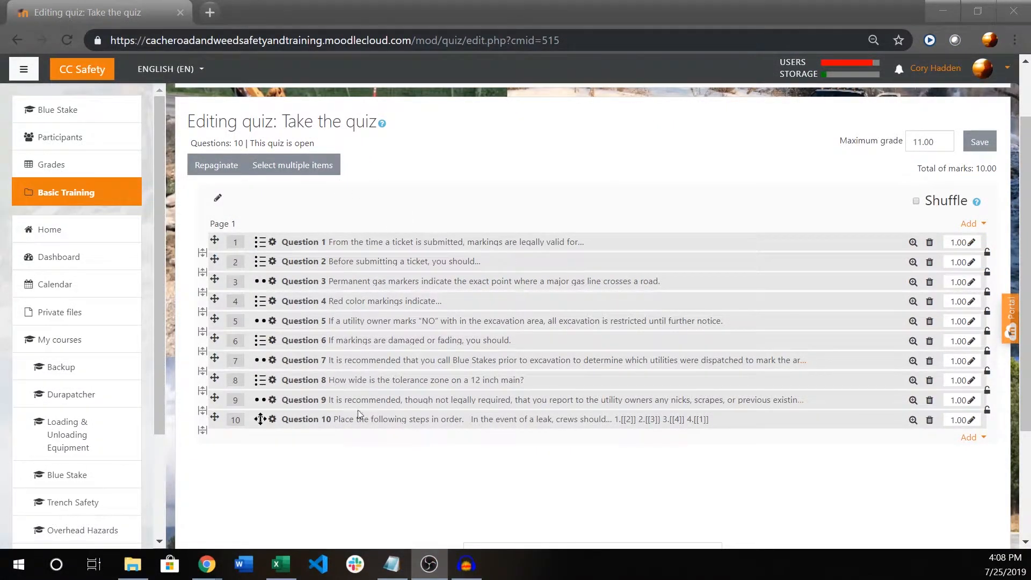
pyautogui.scroll(-2, 437, 413)
pyautogui.scroll(4, 455, 357)
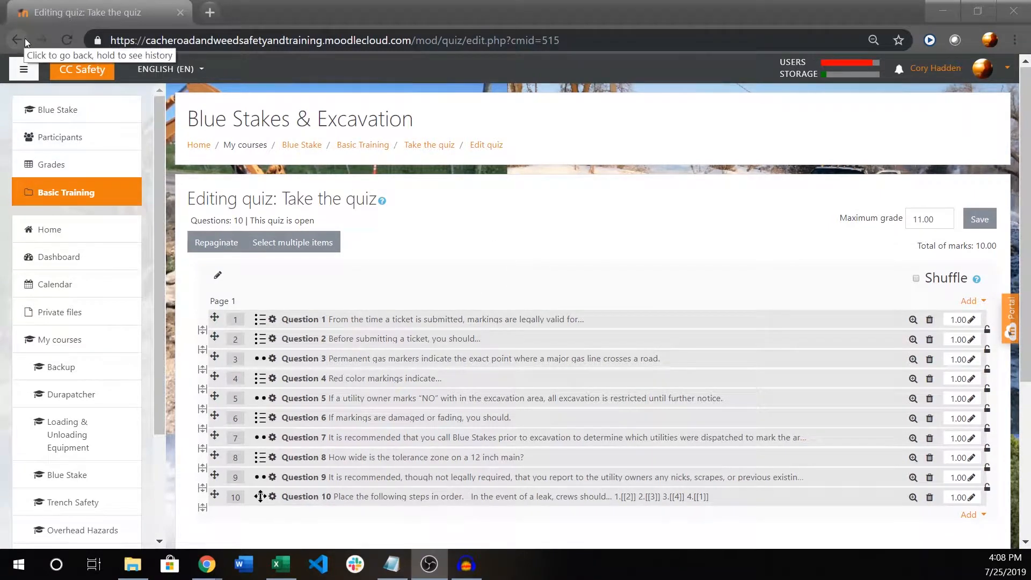
pyautogui.click(302, 146)
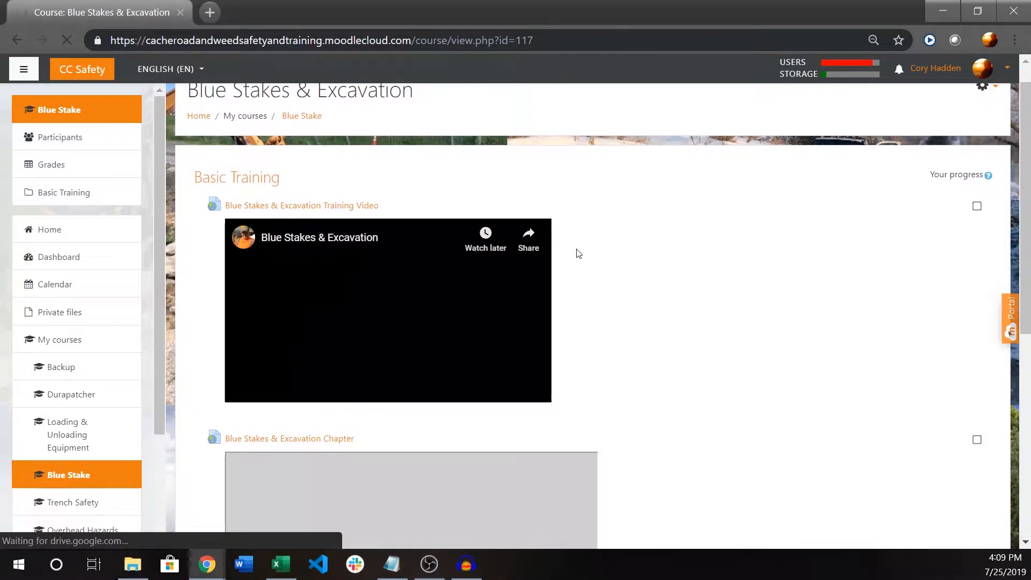
# - Examine the course page's training video, embedded chapter and the access conditions on the Take the quiz activity
pyautogui.scroll(-4, 330, 128)
pyautogui.scroll(4, 322, 134)
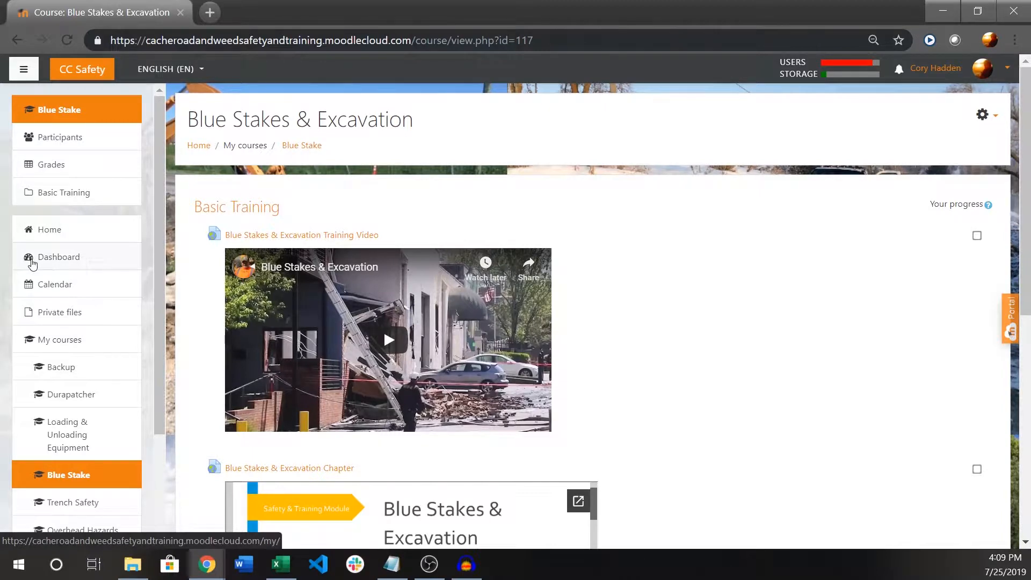
pyautogui.scroll(-3, 33, 263)
pyautogui.scroll(3, 69, 336)
pyautogui.scroll(-7, 672, 244)
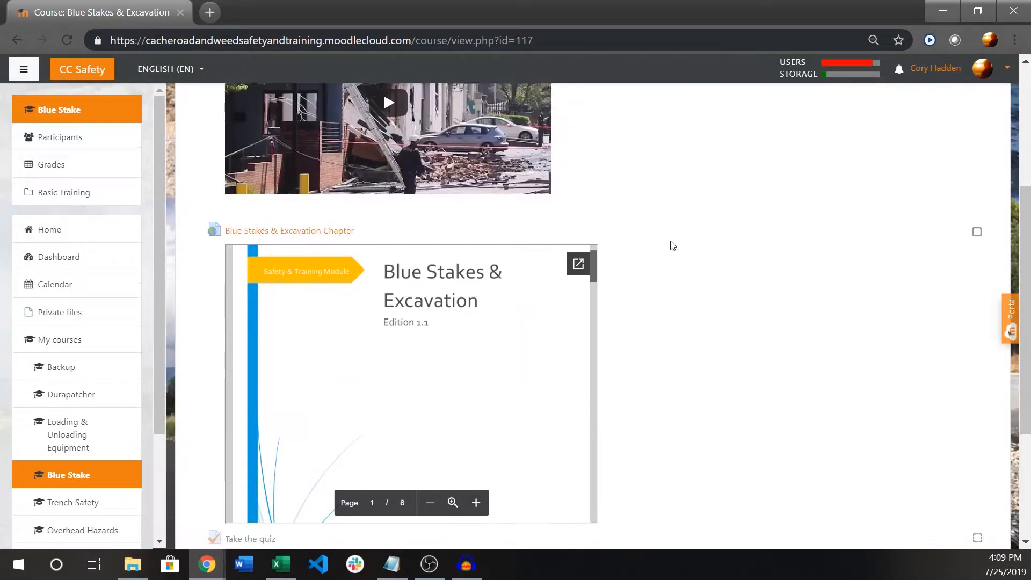
pyautogui.scroll(2, 376, 268)
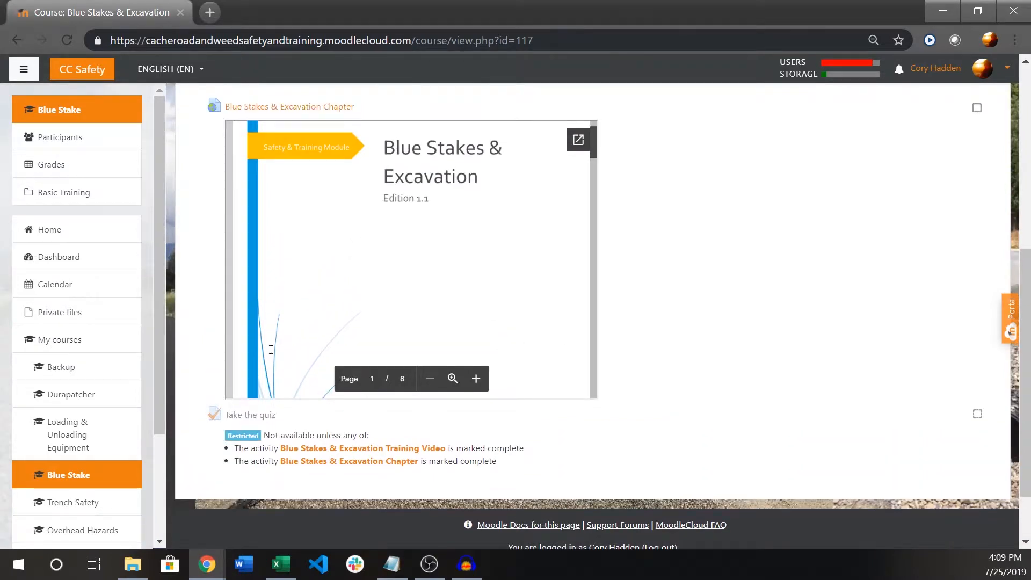
pyautogui.scroll(-2, 230, 320)
pyautogui.scroll(3, 530, 293)
pyautogui.scroll(7, 721, 234)
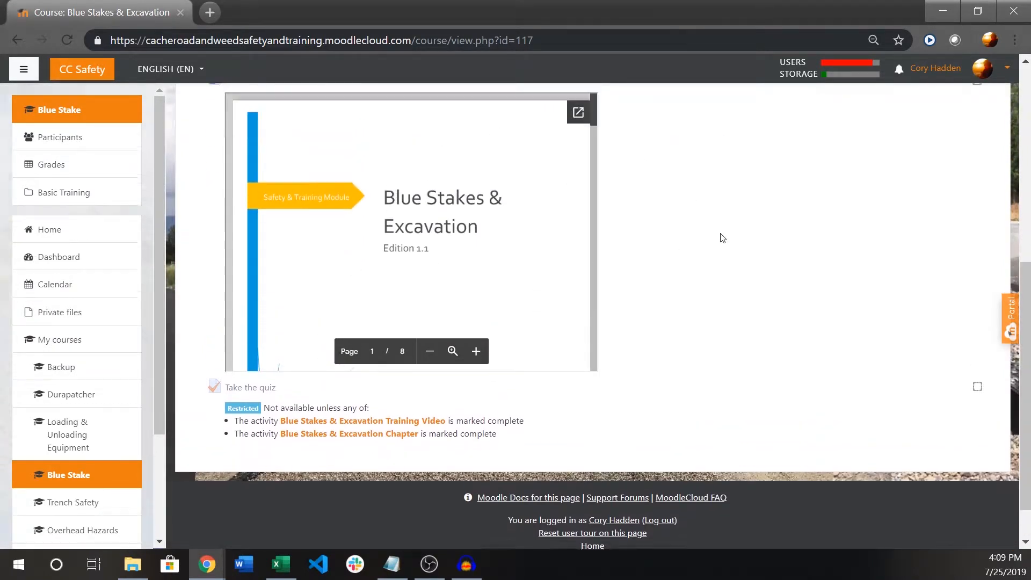
pyautogui.scroll(-5, 529, 270)
pyautogui.scroll(-4, 529, 270)
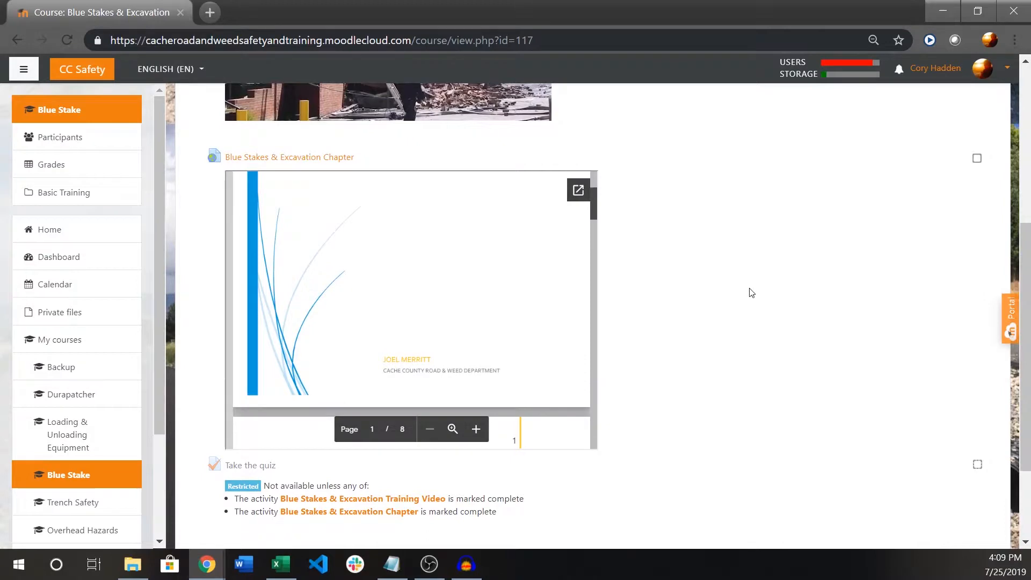
# - Open the Take the quiz activity and bring up its settings for editing
pyautogui.scroll(-3, 751, 292)
pyautogui.click(251, 338)
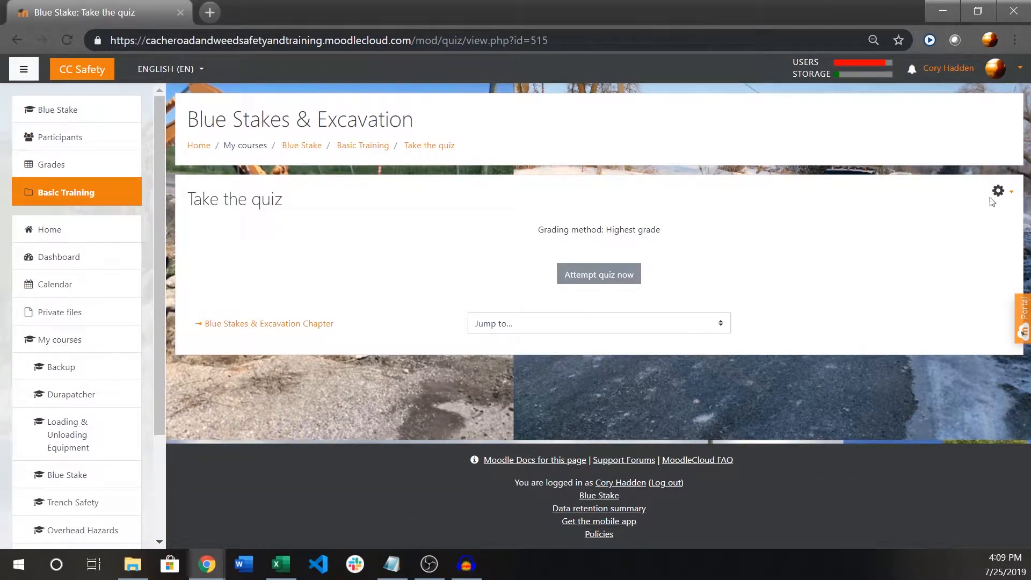
pyautogui.click(1000, 191)
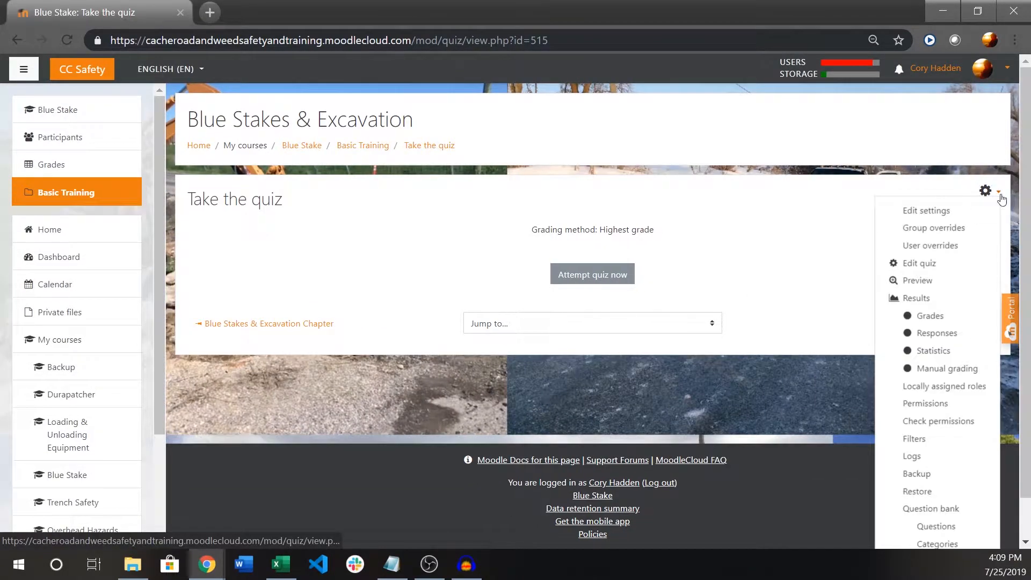
pyautogui.click(947, 215)
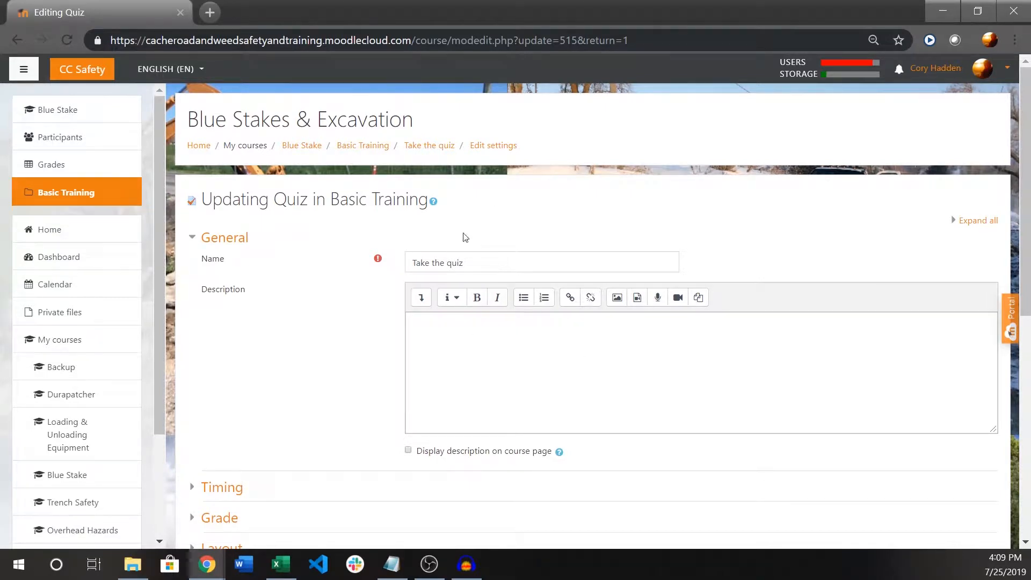
# - Review the quiz's name and its activity-completion access restrictions in the settings form
pyautogui.scroll(-2, 425, 193)
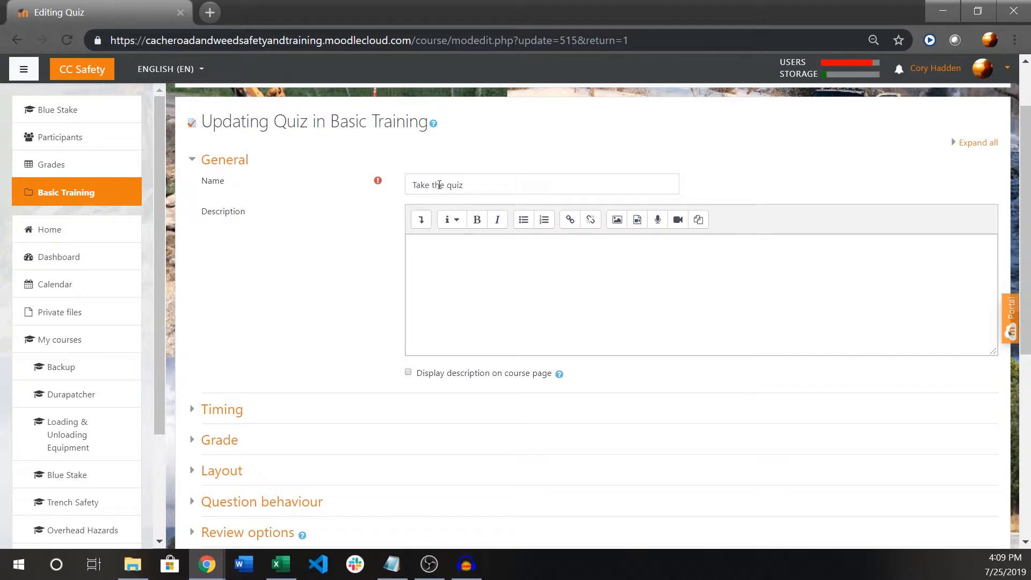
pyautogui.moveTo(414, 186); pyautogui.dragTo(511, 184)
pyautogui.click(532, 180)
pyautogui.scroll(-6, 288, 198)
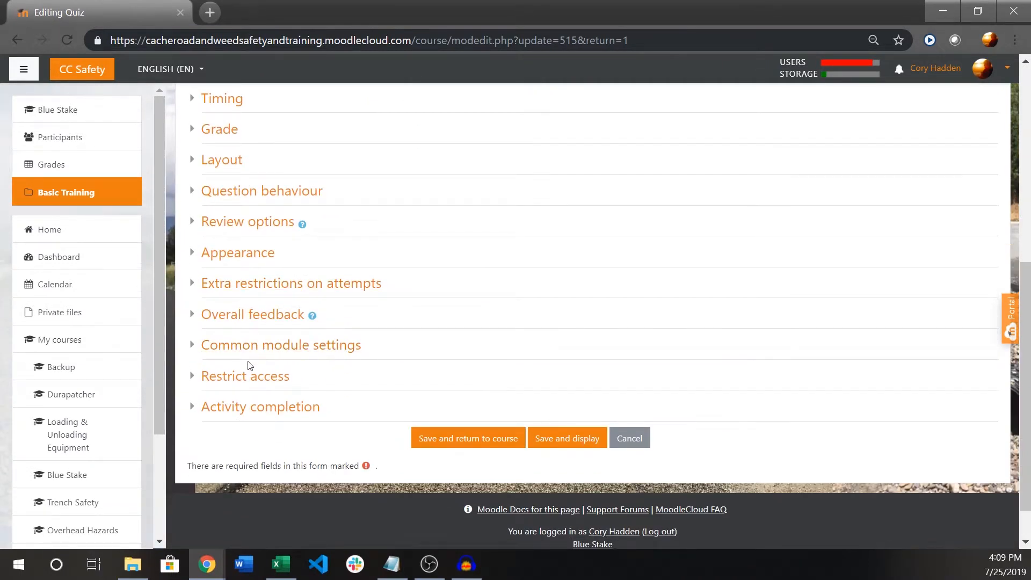
pyautogui.click(217, 375)
pyautogui.scroll(-4, 489, 400)
pyautogui.scroll(3, 340, 371)
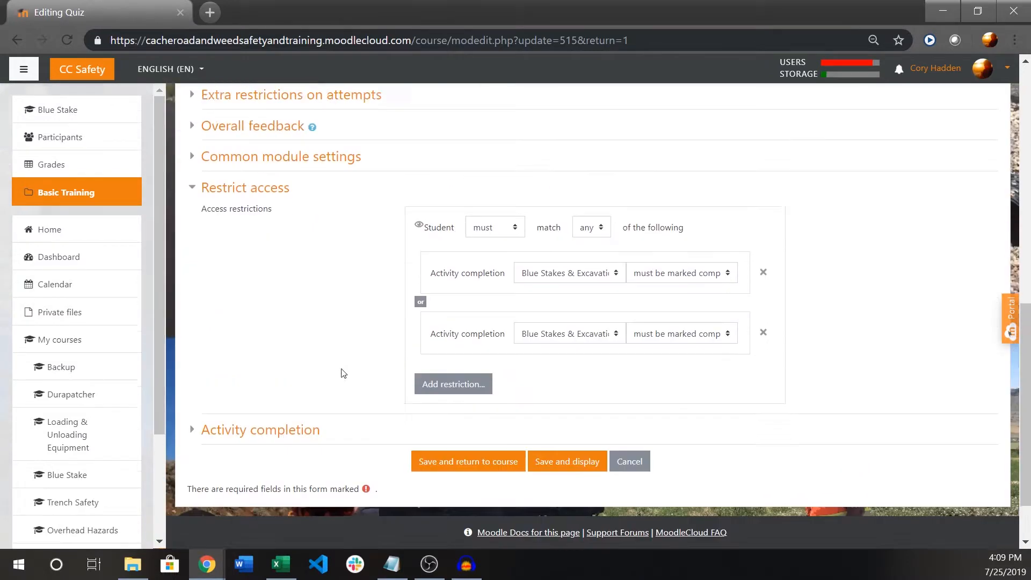
pyautogui.click(267, 295)
pyautogui.scroll(3, 271, 250)
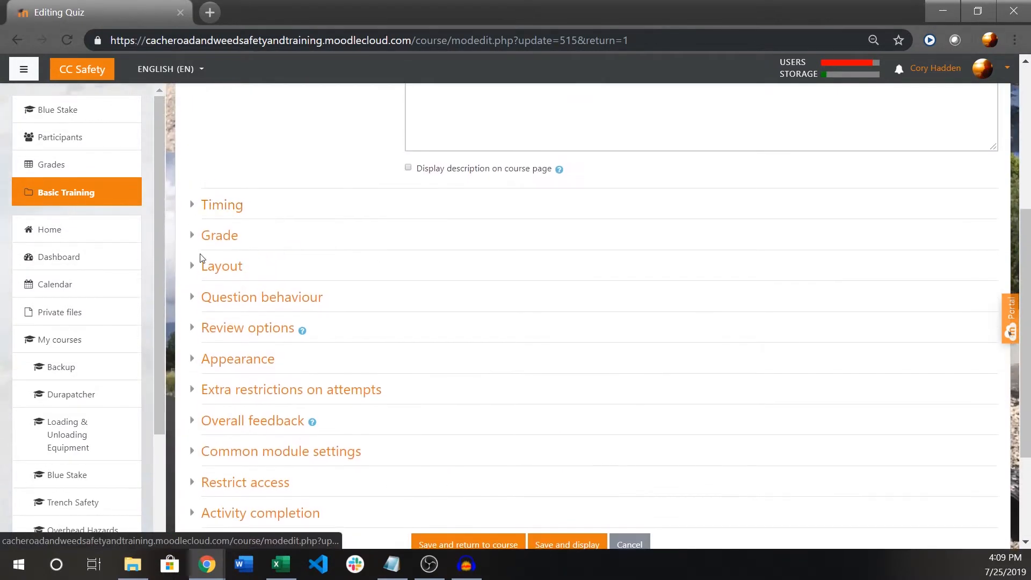
# - Set the quiz's grade to pass to 10 in the Grade settings
pyautogui.click(194, 234)
pyautogui.doubleClick(432, 294)
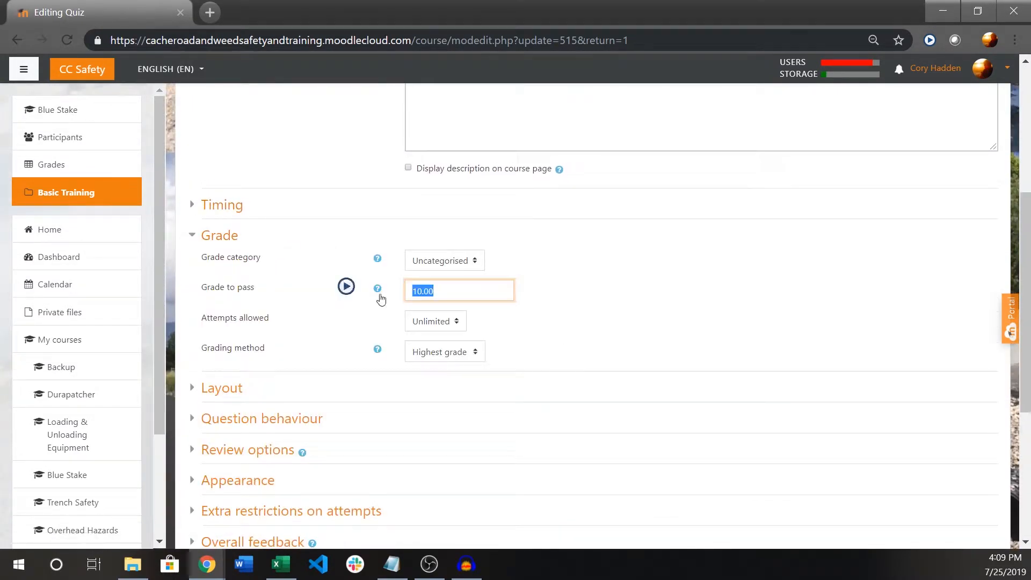
pyautogui.write('9')
pyautogui.press('BackSpace')
pyautogui.press('BackSpace')
pyautogui.write('10')
pyautogui.click(570, 279)
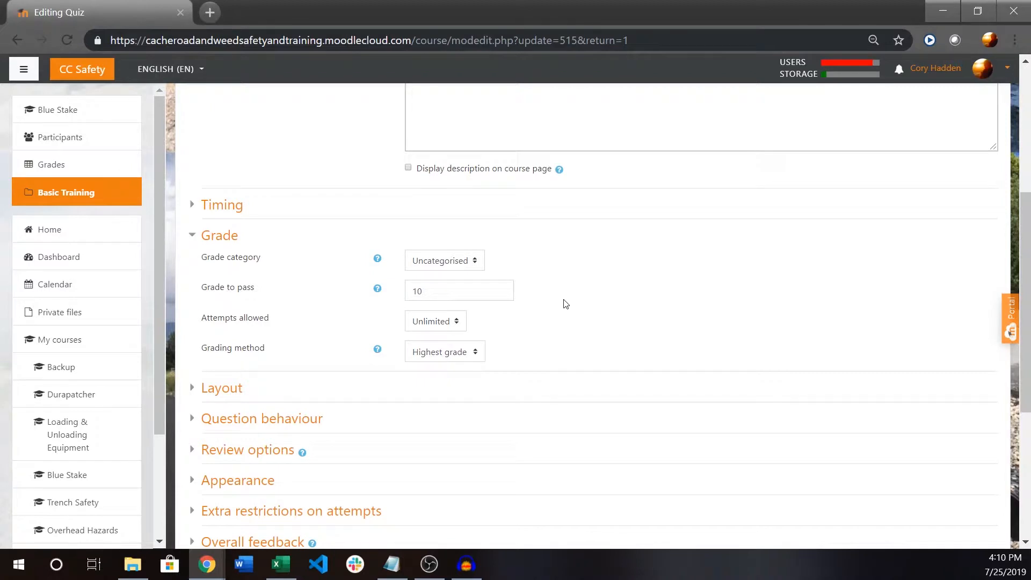
pyautogui.scroll(-6, 548, 275)
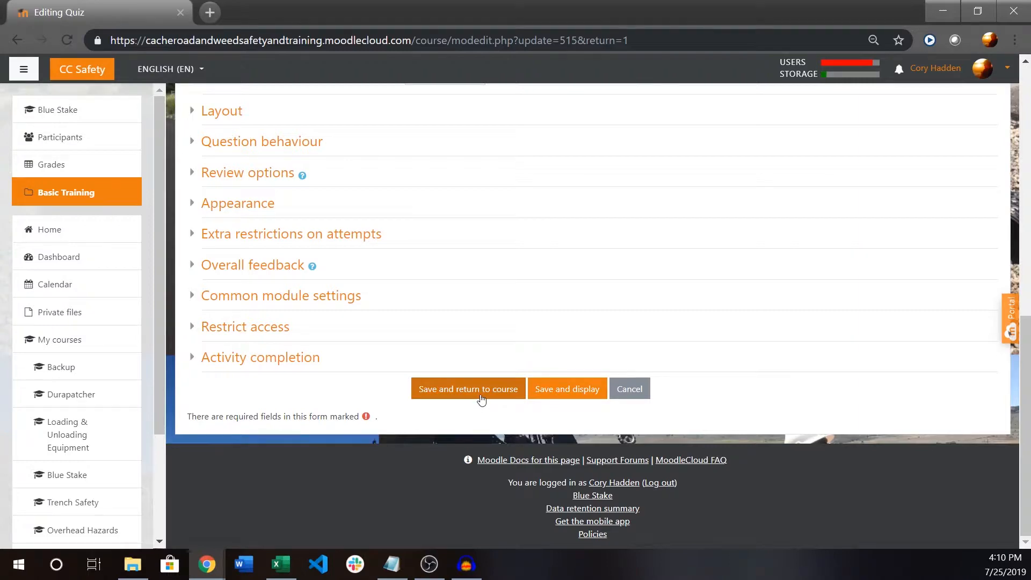
pyautogui.scroll(7, 480, 399)
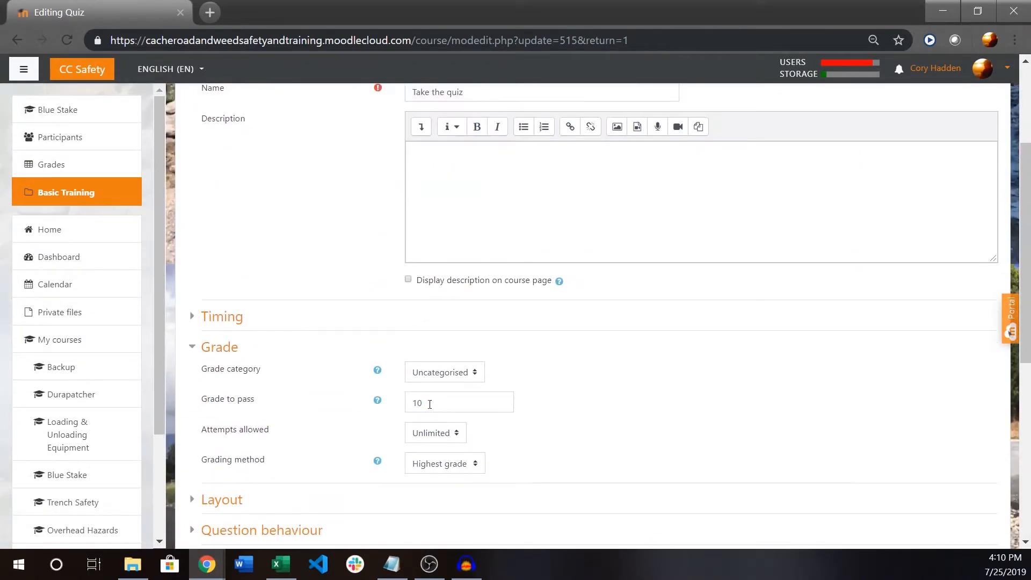
pyautogui.scroll(-7, 486, 430)
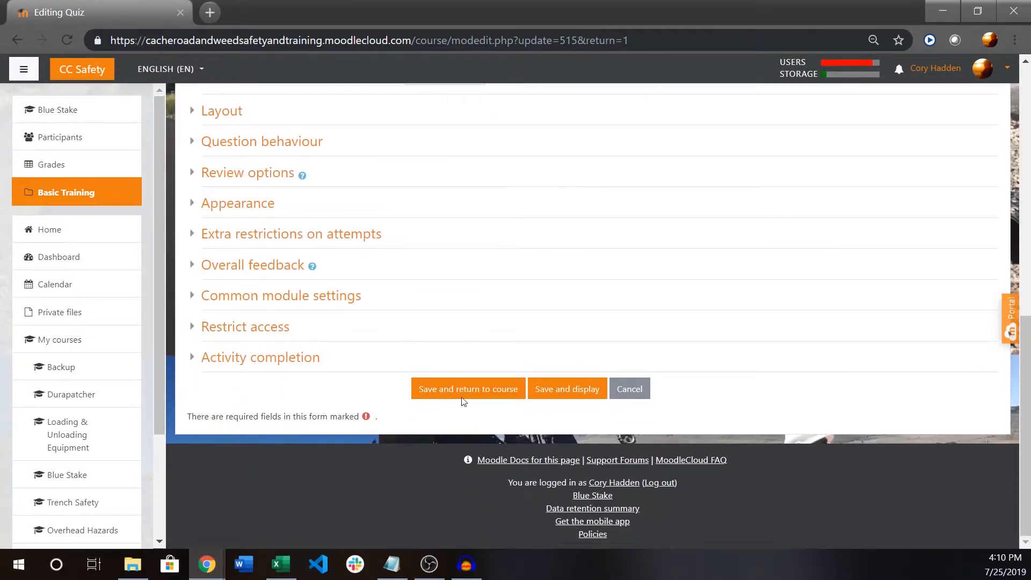
# - Recheck the quiz's grade to pass, save the quiz settings and return to the course page
pyautogui.scroll(5, 466, 388)
pyautogui.doubleClick(409, 325)
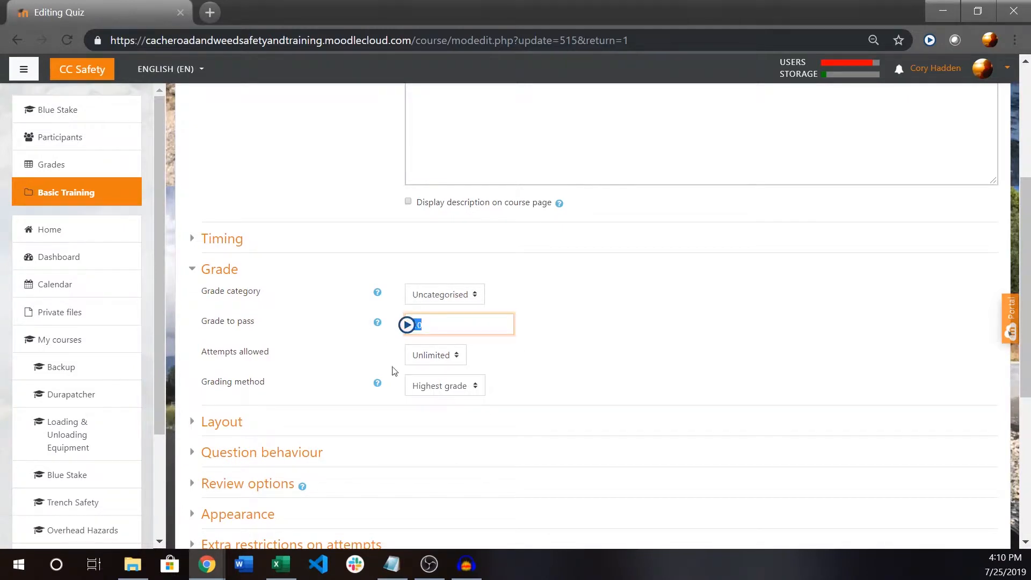
pyautogui.click(547, 344)
pyautogui.click(445, 321)
pyautogui.scroll(-6, 499, 350)
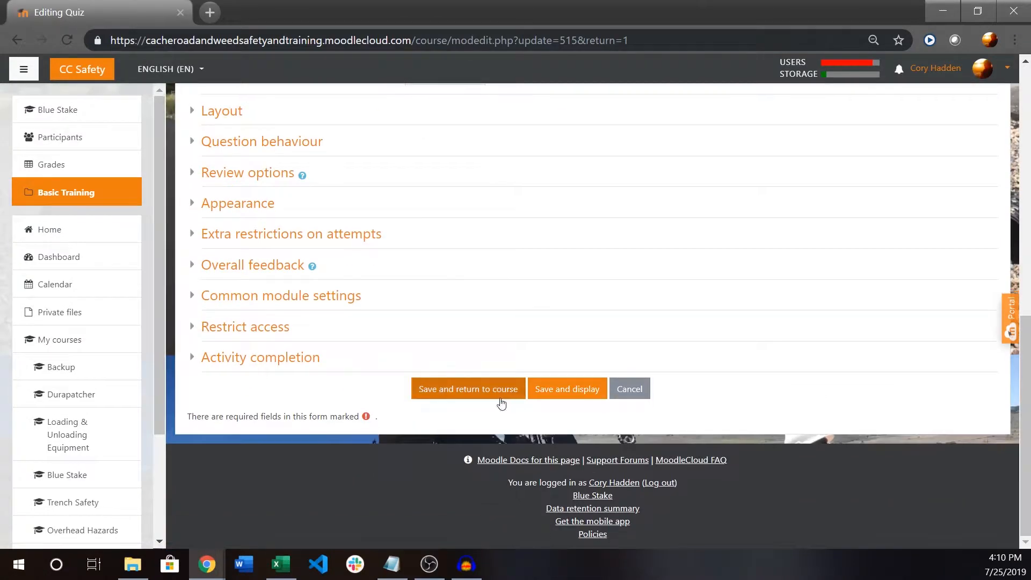
pyautogui.click(458, 390)
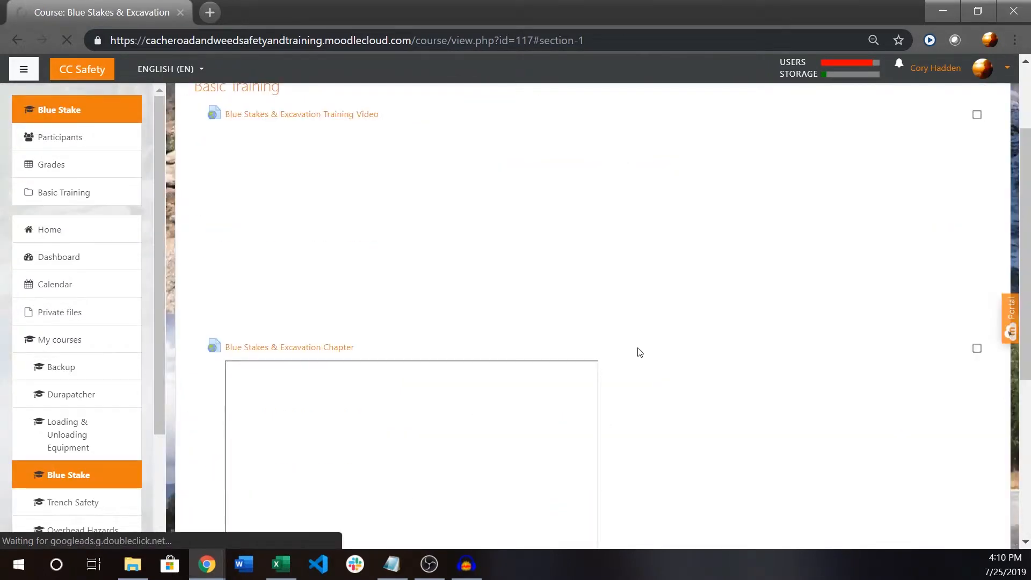
# - Open the Take the quiz activity and bring up its question editing page
pyautogui.scroll(-6, 644, 398)
pyautogui.click(247, 339)
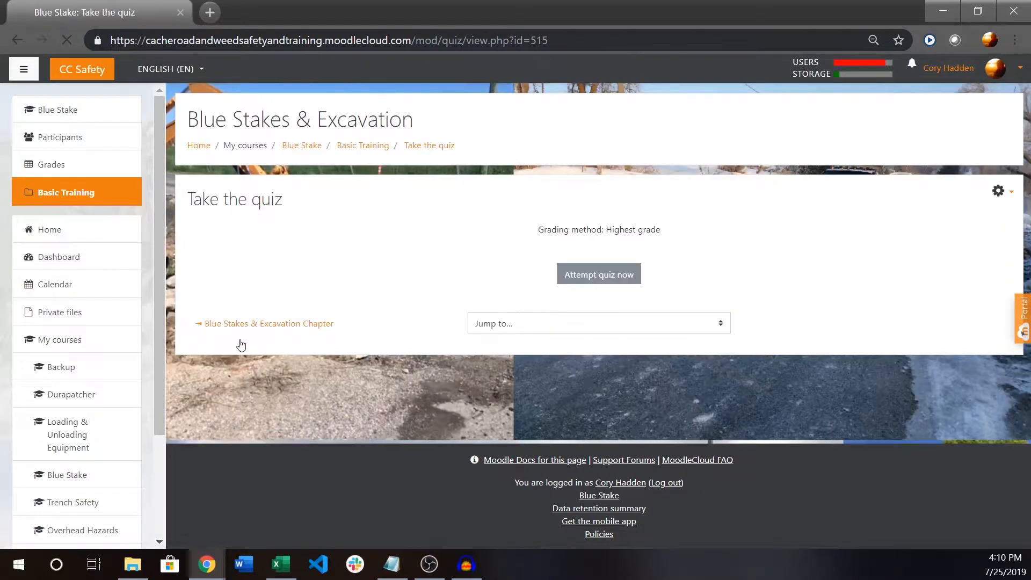
pyautogui.click(999, 194)
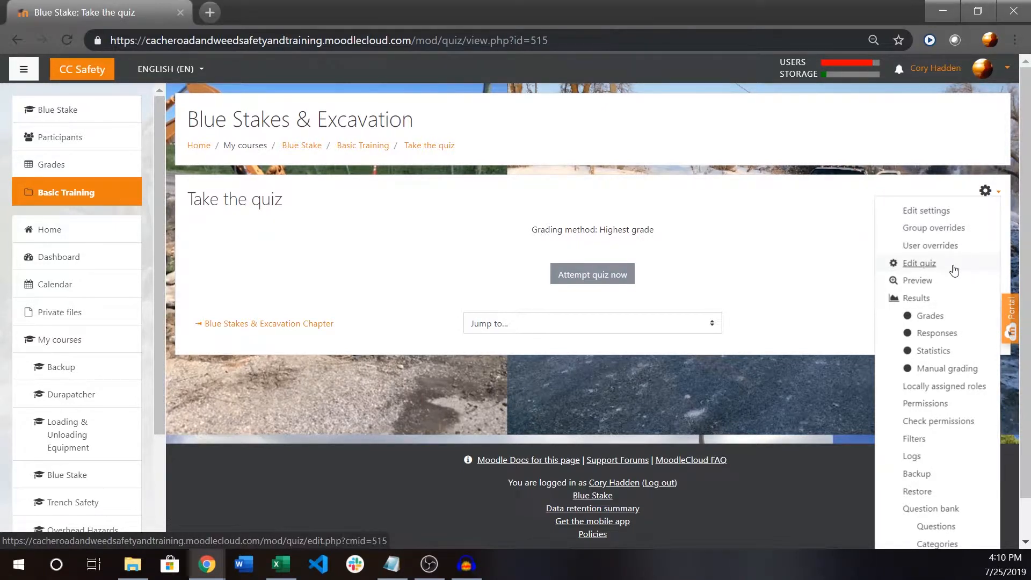
pyautogui.click(758, 233)
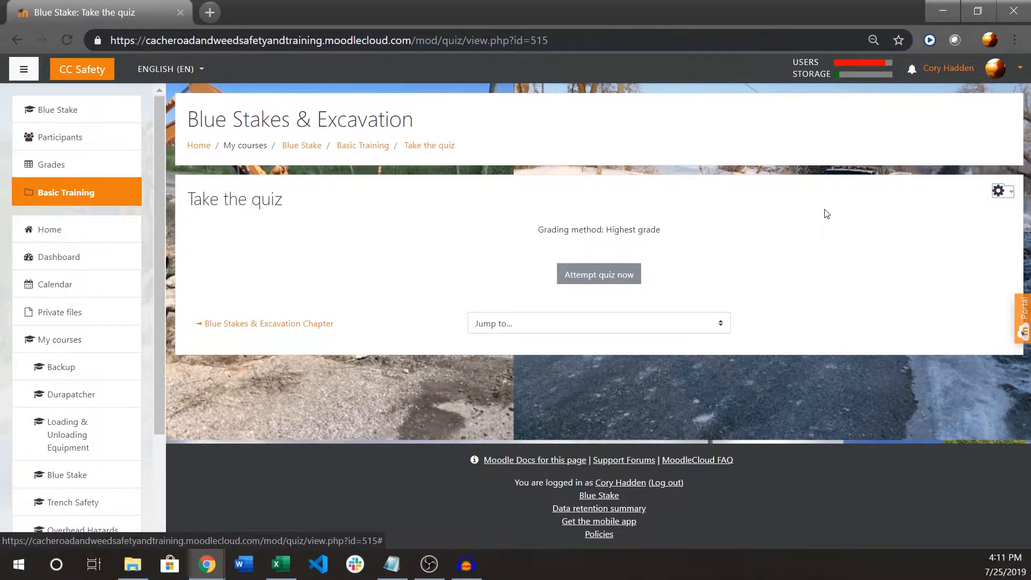
pyautogui.click(999, 190)
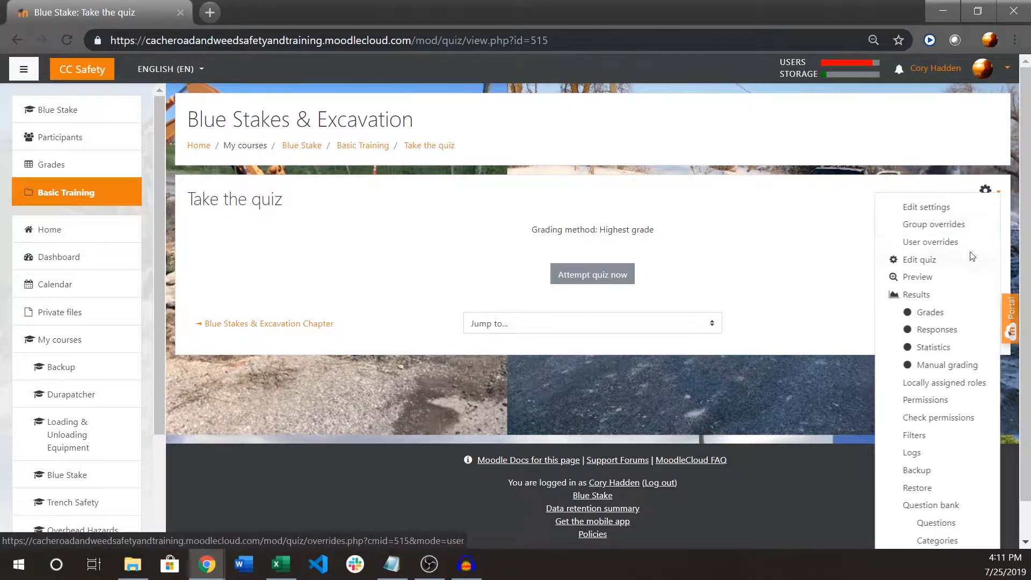
pyautogui.click(984, 189)
pyautogui.click(985, 189)
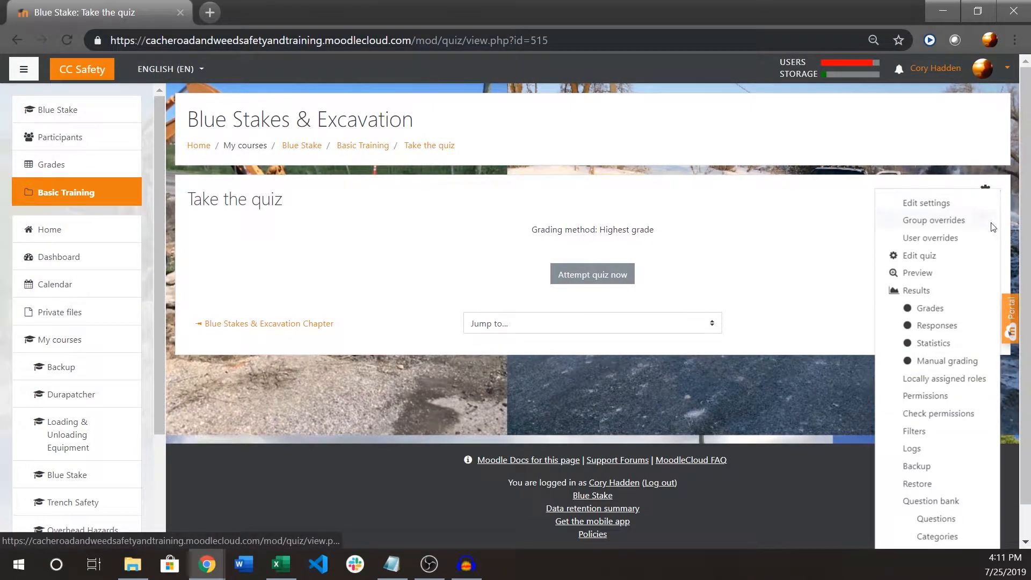
pyautogui.click(967, 259)
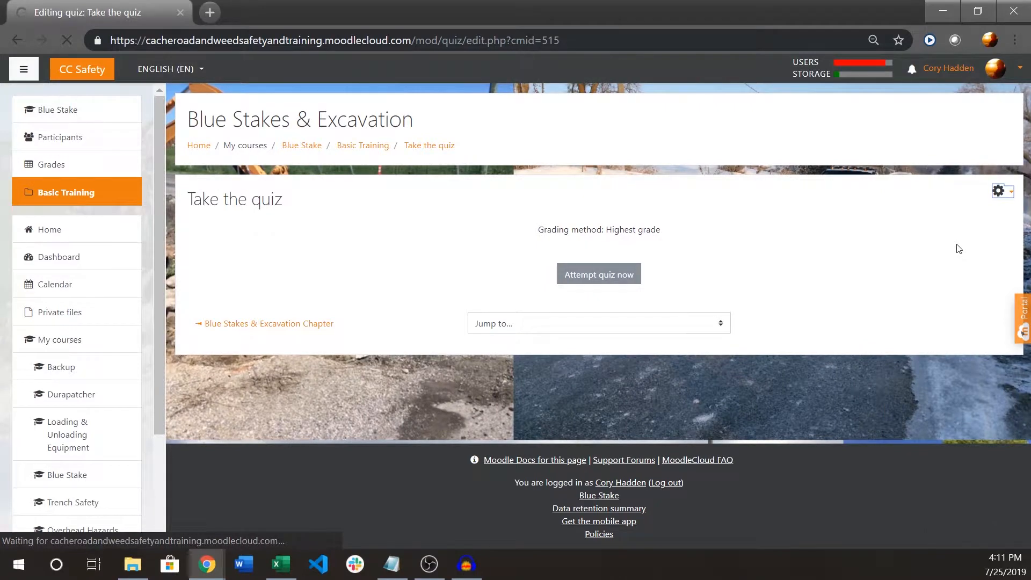
# - Add a new Short answer question after the last question of the quiz
pyautogui.scroll(-5, 473, 272)
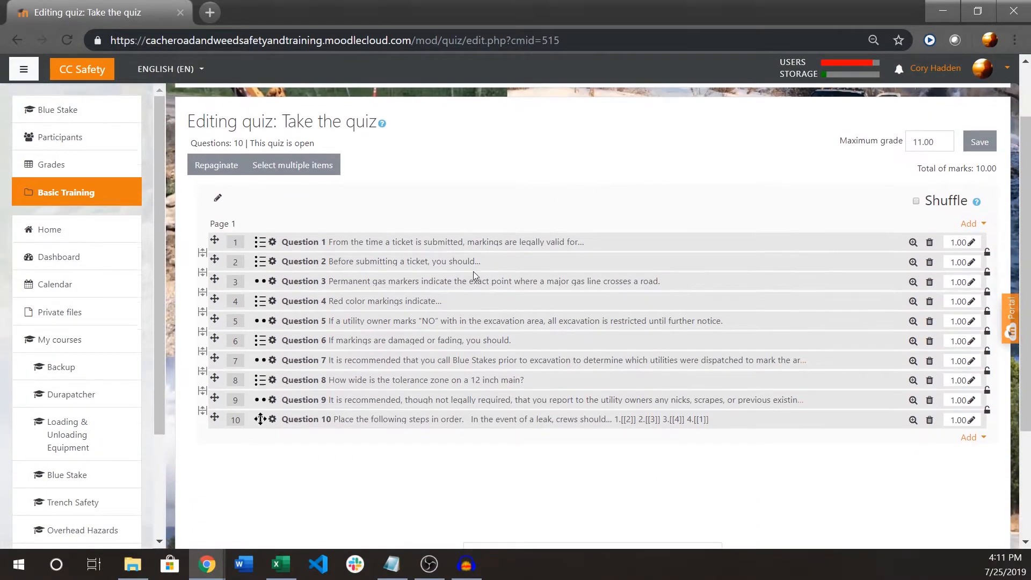
pyautogui.scroll(5, 707, 255)
pyautogui.scroll(-5, 707, 255)
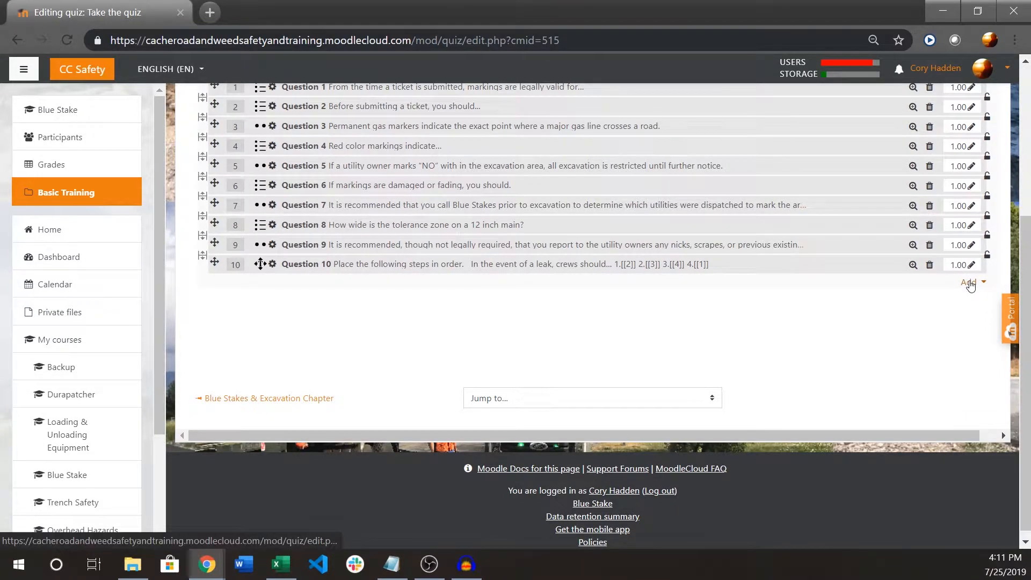
pyautogui.click(973, 283)
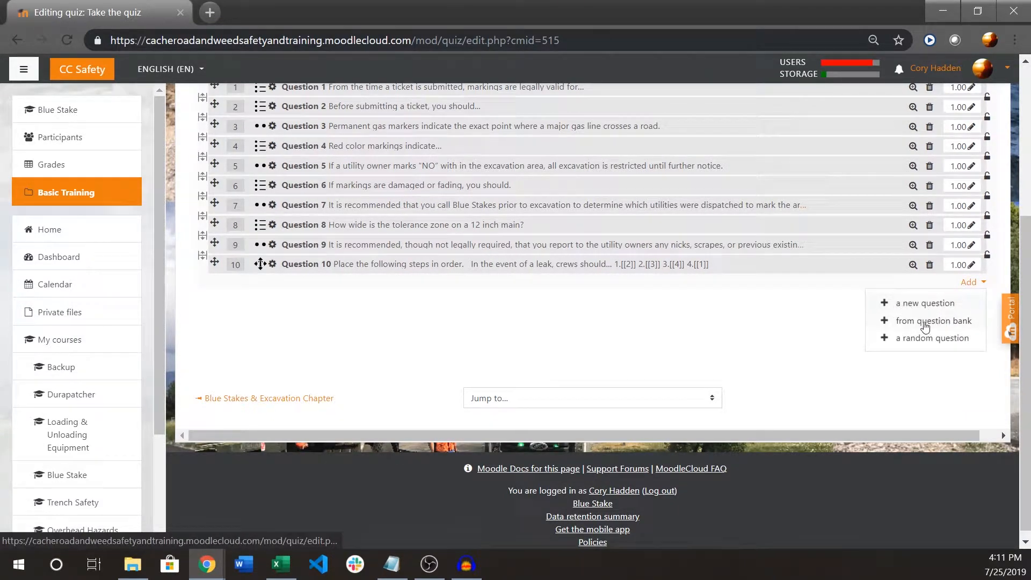
pyautogui.click(950, 304)
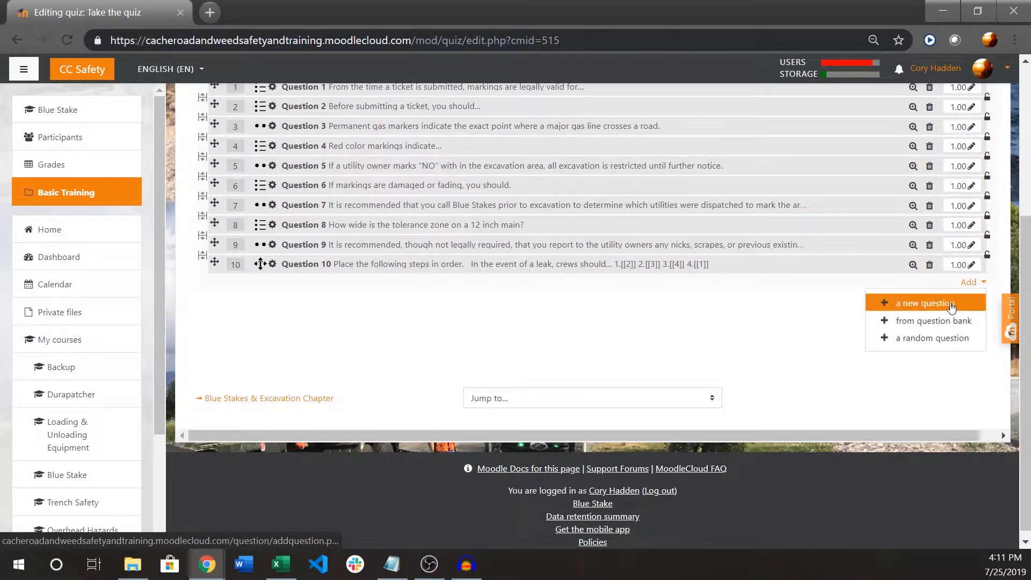
pyautogui.scroll(-1, 495, 322)
pyautogui.scroll(-2, 496, 266)
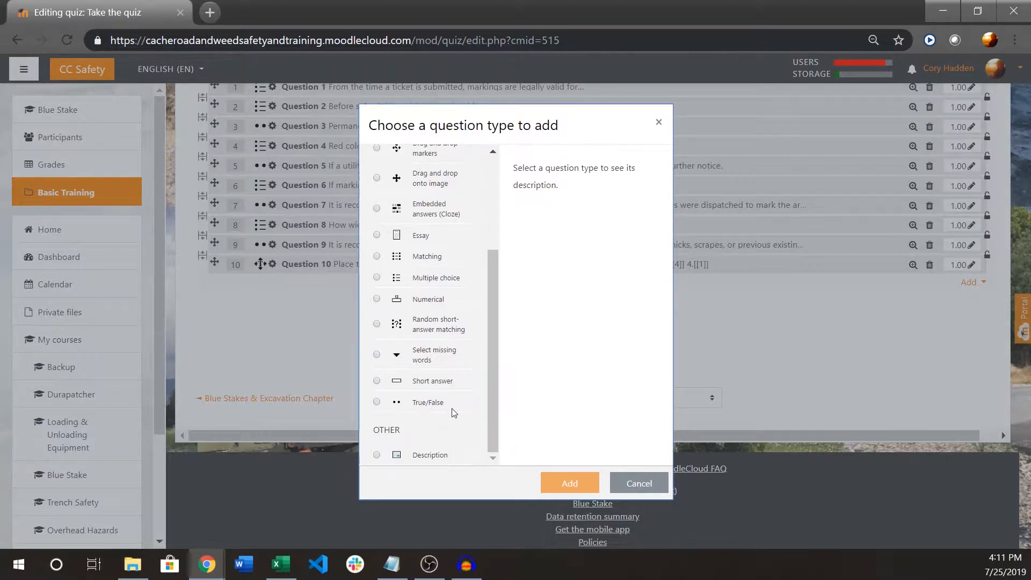
pyautogui.click(374, 382)
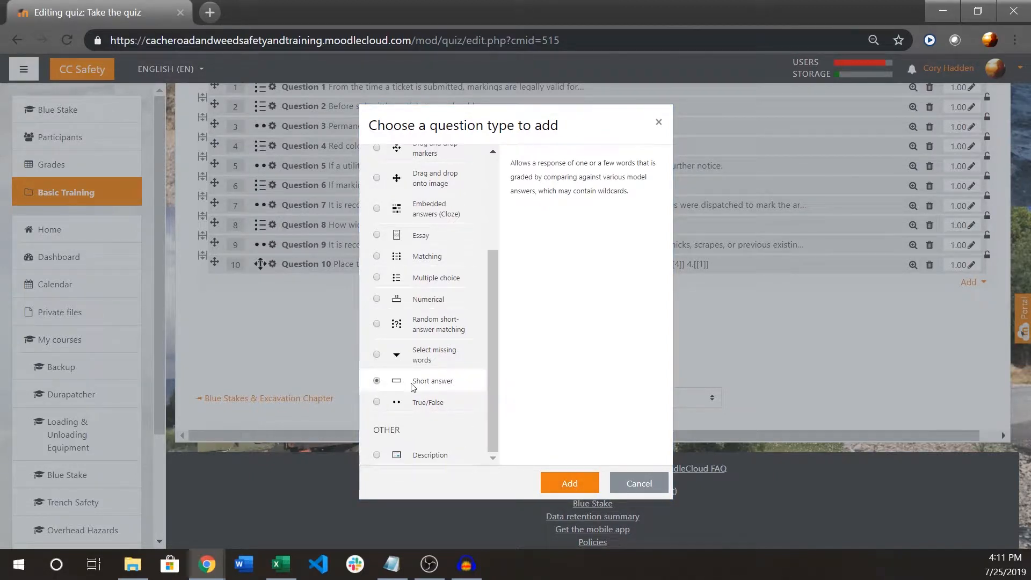
pyautogui.click(565, 480)
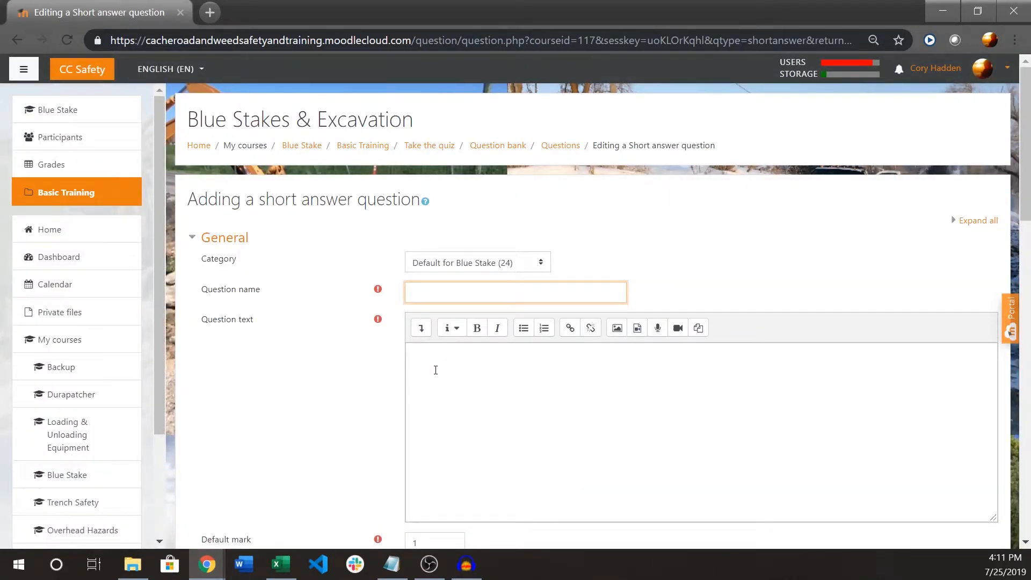
# - Name the short answer question "Question 11" and look through its form fields
pyautogui.write('estion 11')
pyautogui.scroll(-7, 608, 266)
pyautogui.scroll(-2, 588, 232)
pyautogui.scroll(9, 617, 264)
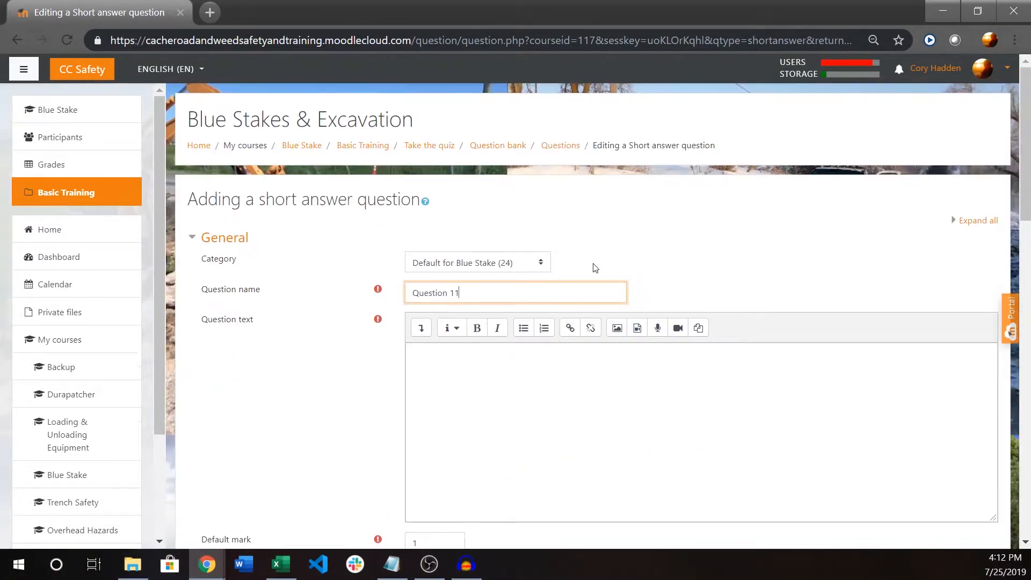
pyautogui.scroll(-4, 362, 256)
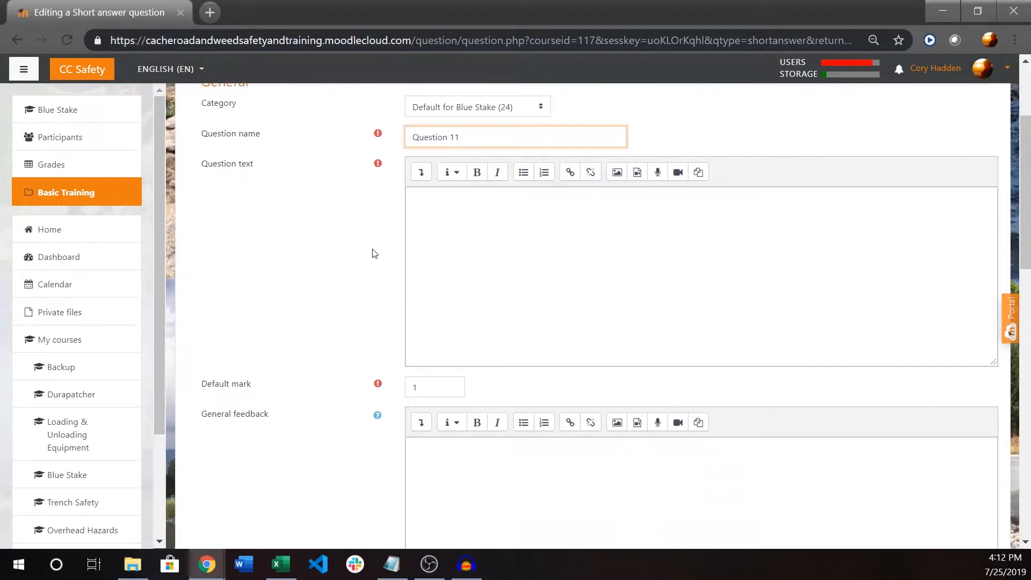
pyautogui.scroll(-3, 378, 256)
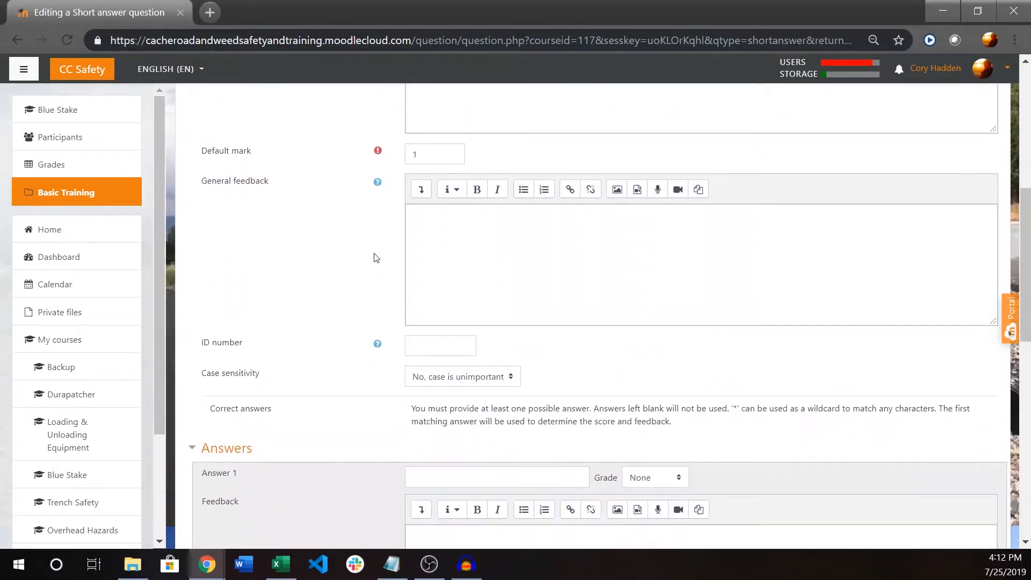
pyautogui.scroll(7, 408, 253)
# - Fill Answer 1 with asterisk wildcards (**********) and set its grade to 100%
pyautogui.scroll(-10, 426, 337)
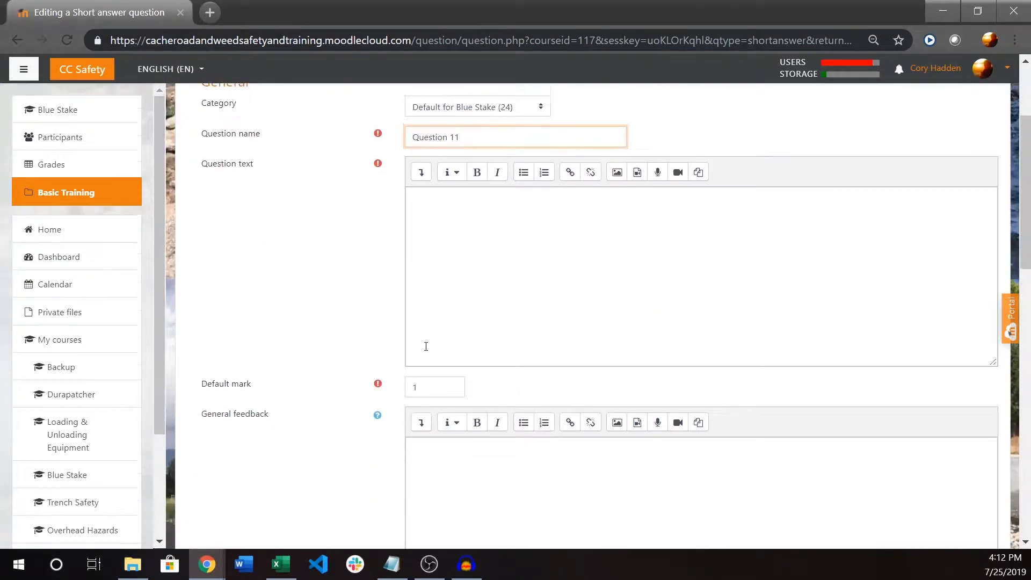
pyautogui.click(451, 326)
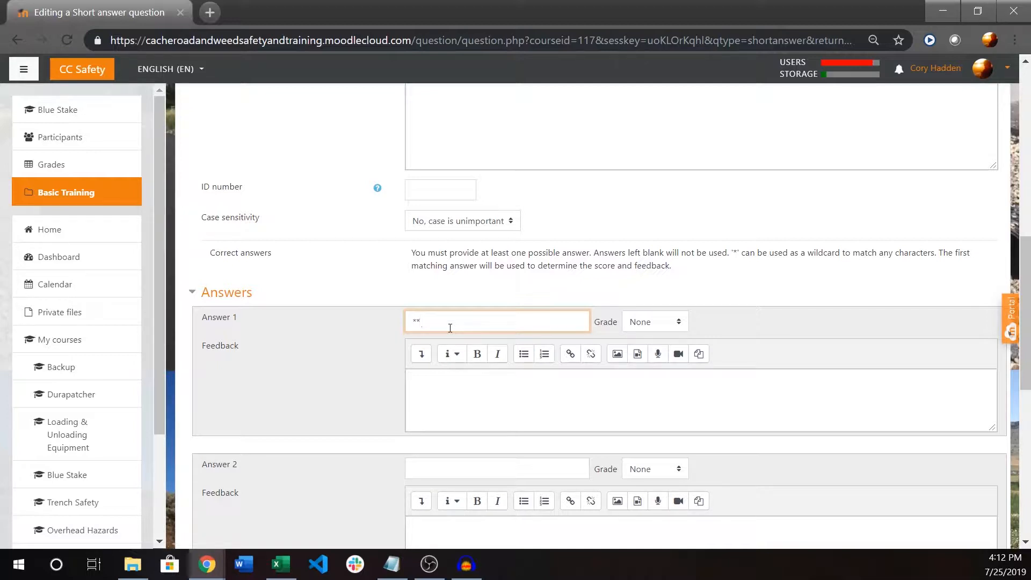
pyautogui.write('*')
pyautogui.click(657, 322)
pyautogui.click(655, 97)
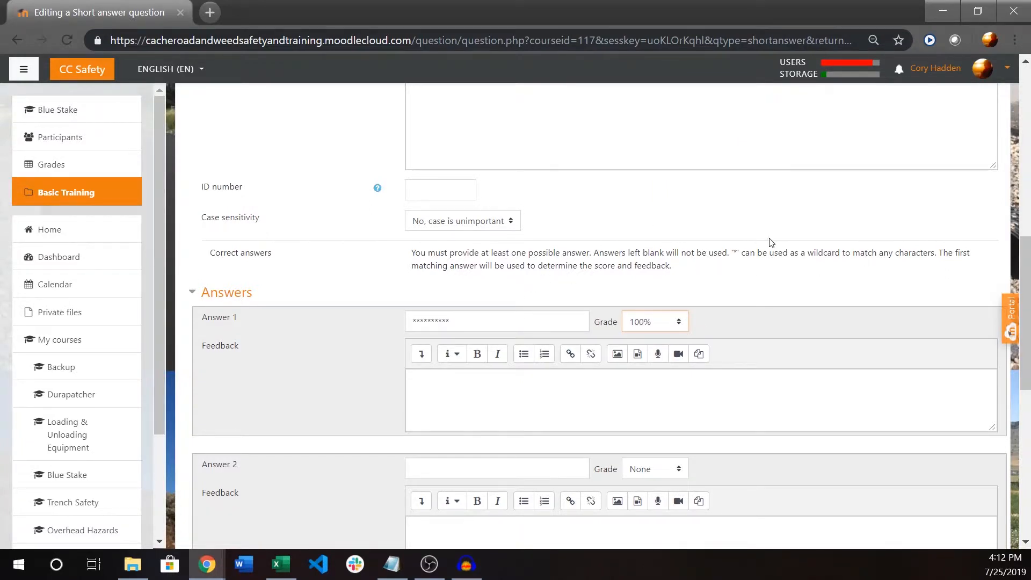
# - Look over the remaining answer fields and try to save the short answer question
pyautogui.scroll(-7, 741, 269)
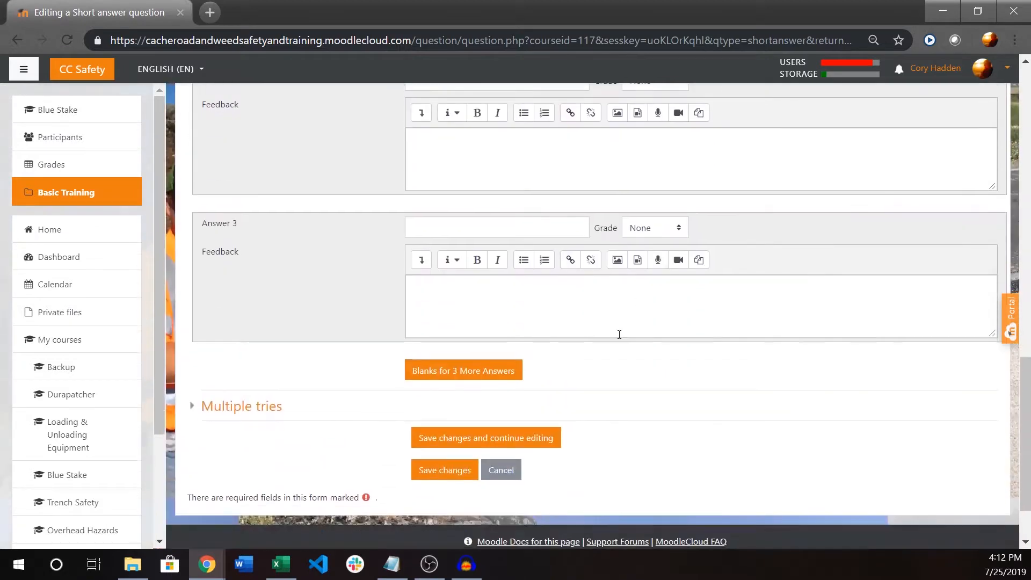
pyautogui.scroll(7, 594, 309)
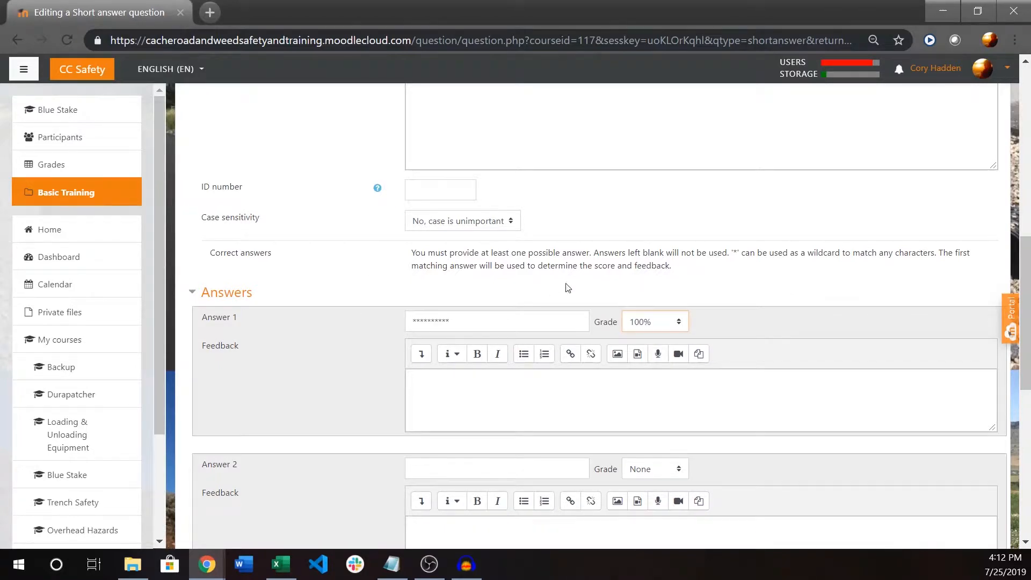
pyautogui.scroll(-9, 555, 285)
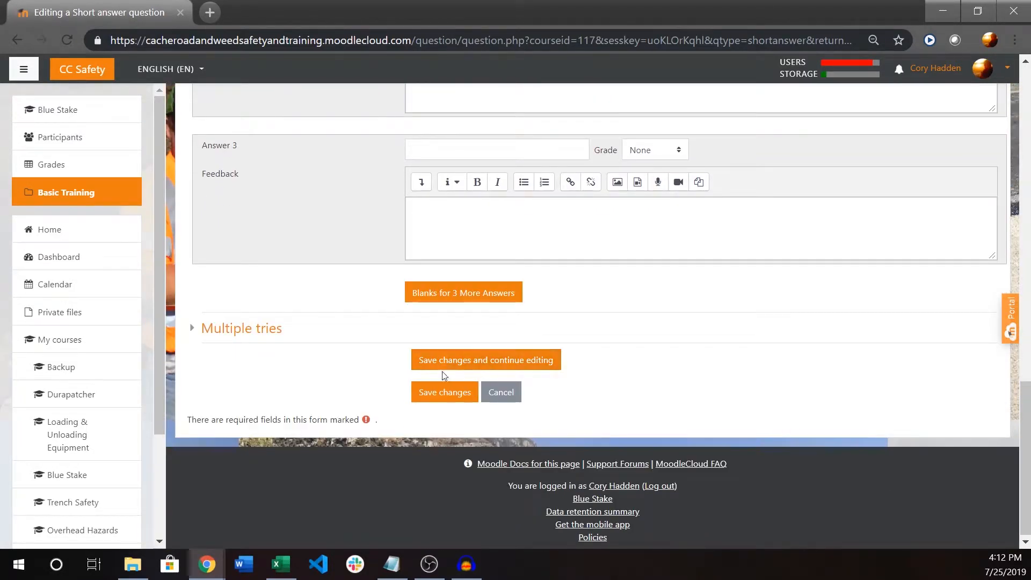
pyautogui.click(460, 365)
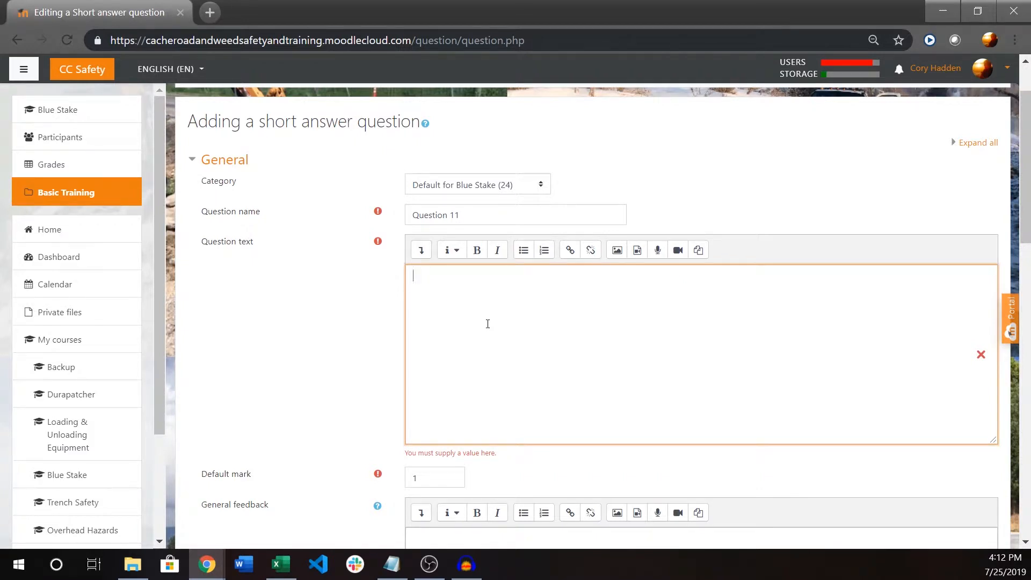
# - Enter "Please include your notes and thoughts from the training" as the question text and save the question
pyautogui.write('lease include your notes and thoughts from the training')
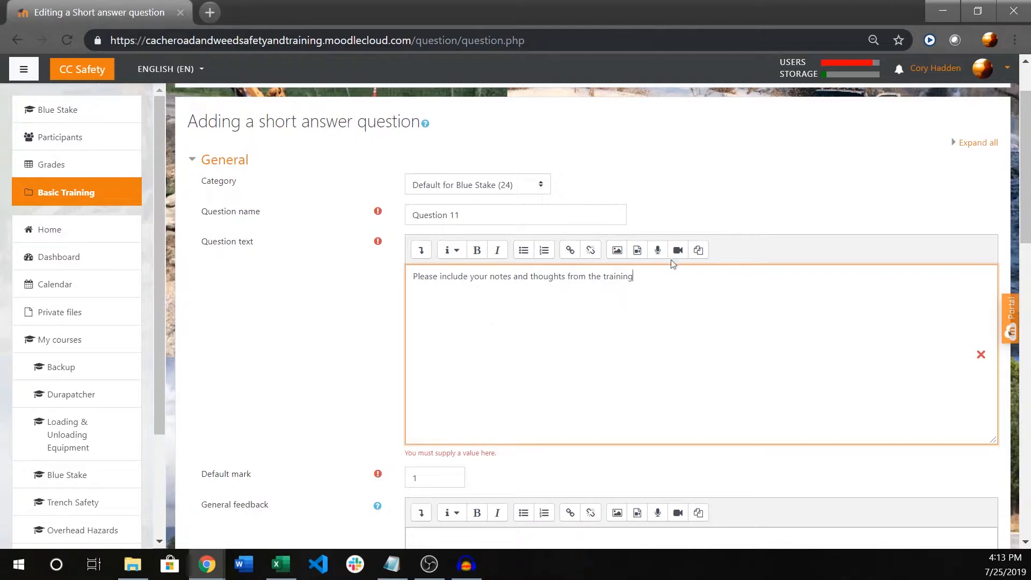
pyautogui.click(739, 201)
pyautogui.scroll(-3, 368, 168)
pyautogui.scroll(-10, 419, 244)
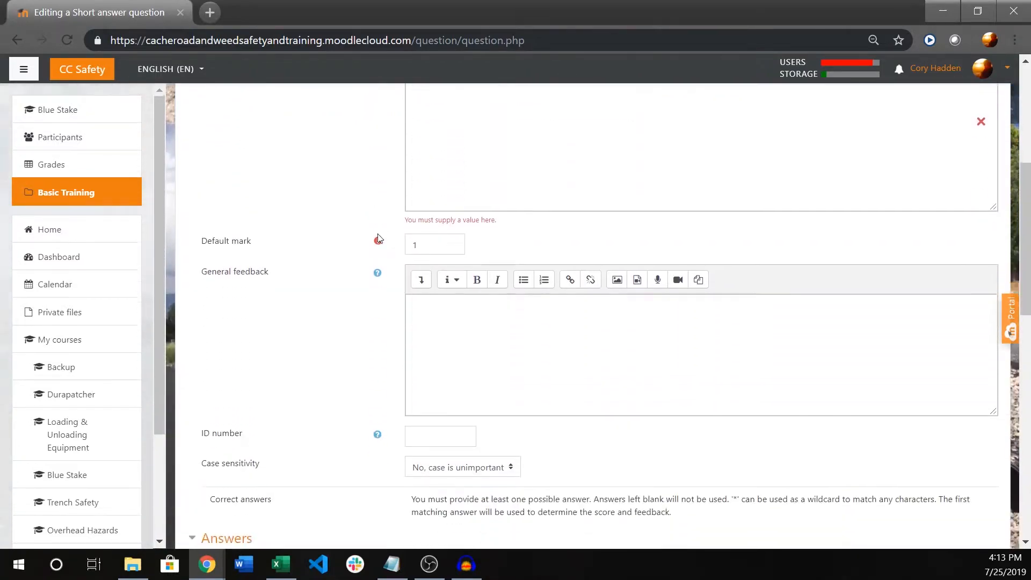
pyautogui.scroll(-4, 379, 343)
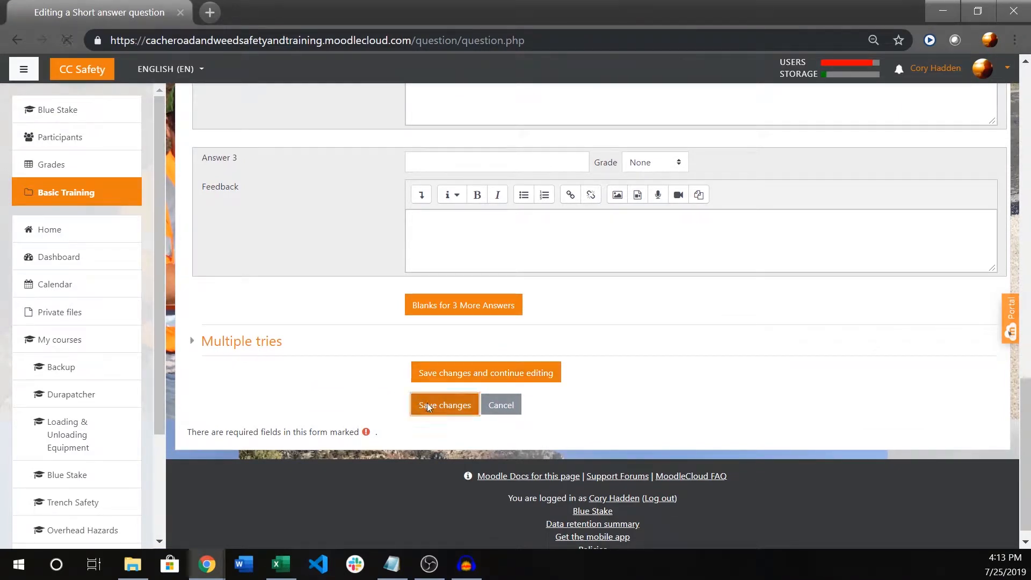
pyautogui.click(428, 408)
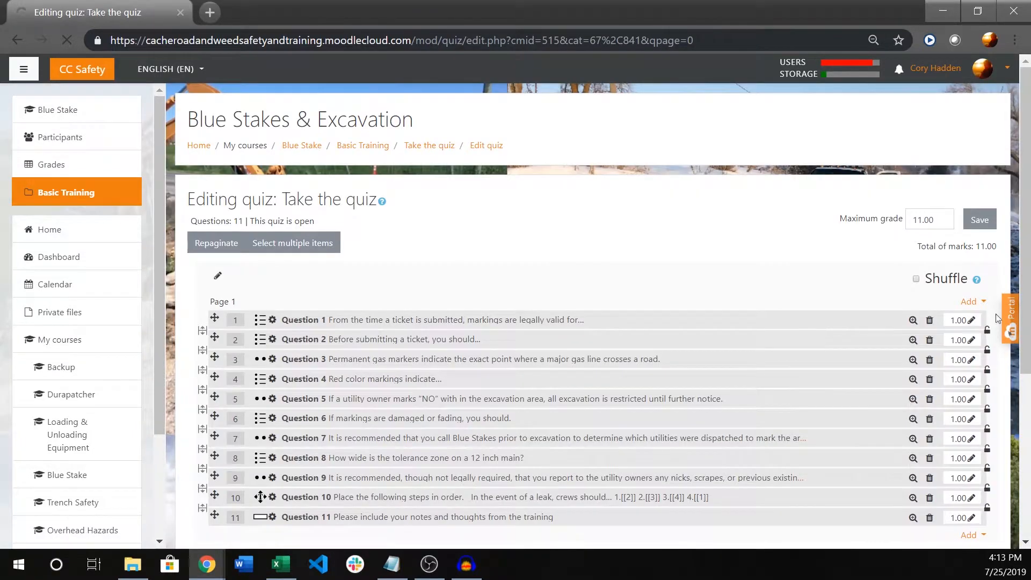
# - Set the quiz's maximum grade to 11 and save it
pyautogui.moveTo(937, 222); pyautogui.dragTo(906, 226)
pyautogui.click(922, 219)
pyautogui.click(939, 223)
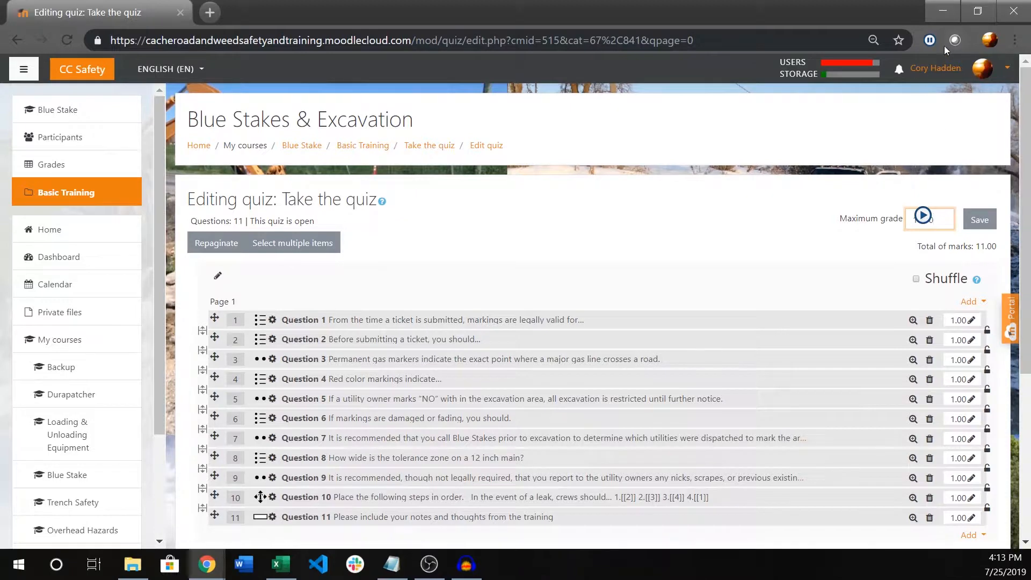
pyautogui.click(922, 220)
pyautogui.press('BackSpace')
pyautogui.write('5')
pyautogui.write('10')
pyautogui.click(922, 207)
pyautogui.click(924, 216)
pyautogui.write('1')
pyautogui.press('Return')
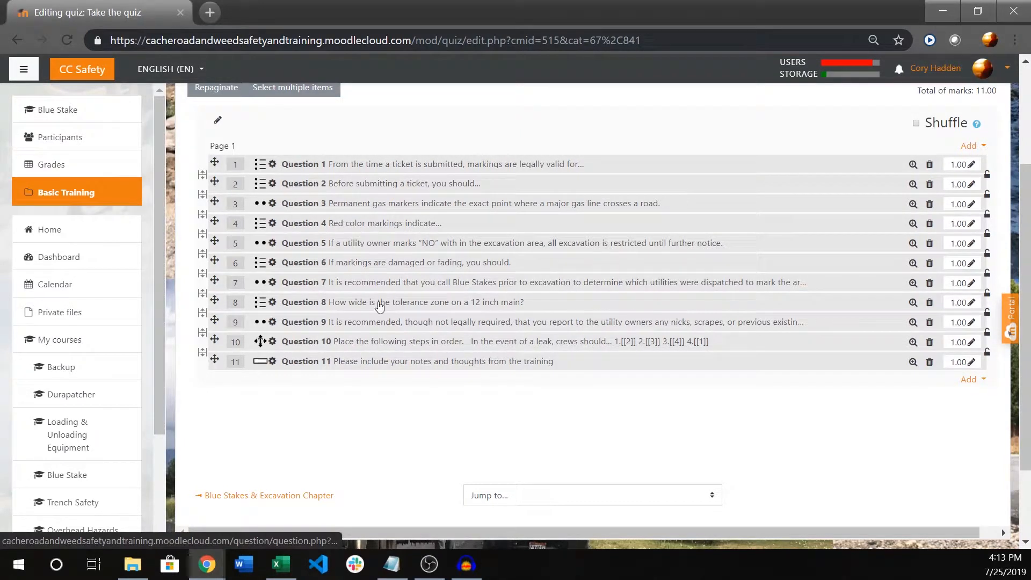
# - Look over the quiz's question list and return to the Blue Stake course page's activities
pyautogui.scroll(-3, 401, 309)
pyautogui.scroll(5, 907, 365)
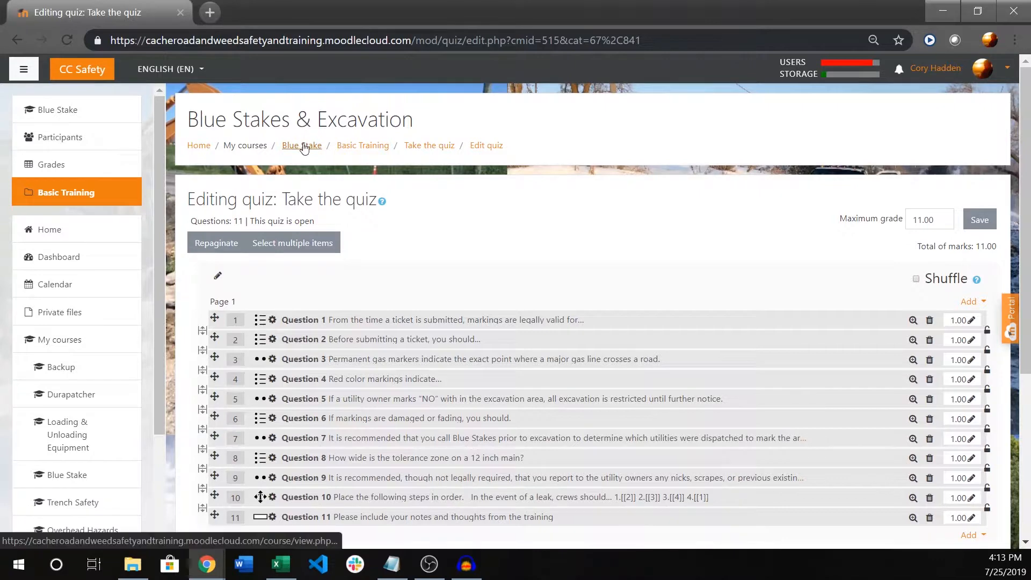
pyautogui.click(304, 146)
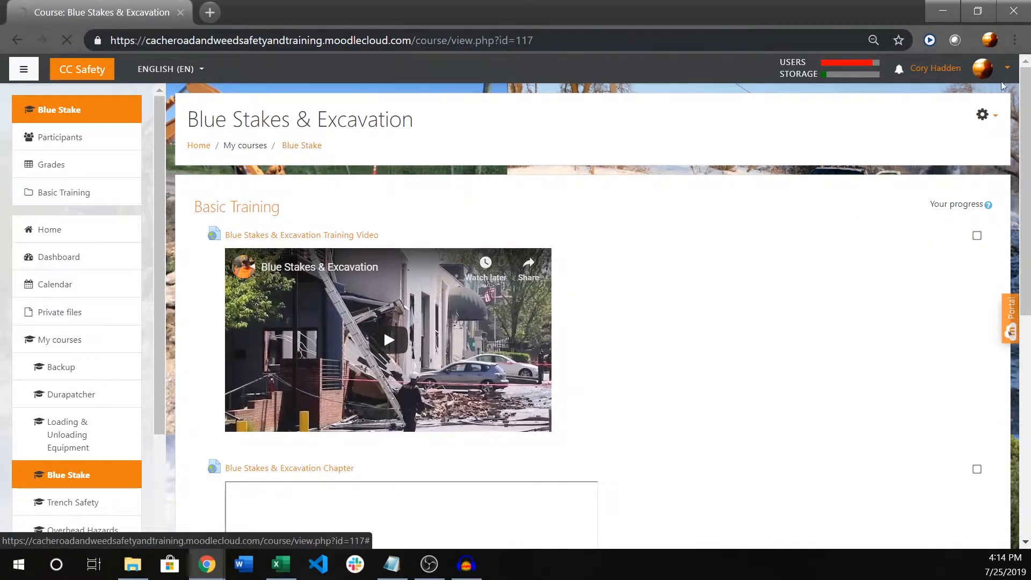
pyautogui.click(1001, 70)
pyautogui.scroll(-3, 734, 216)
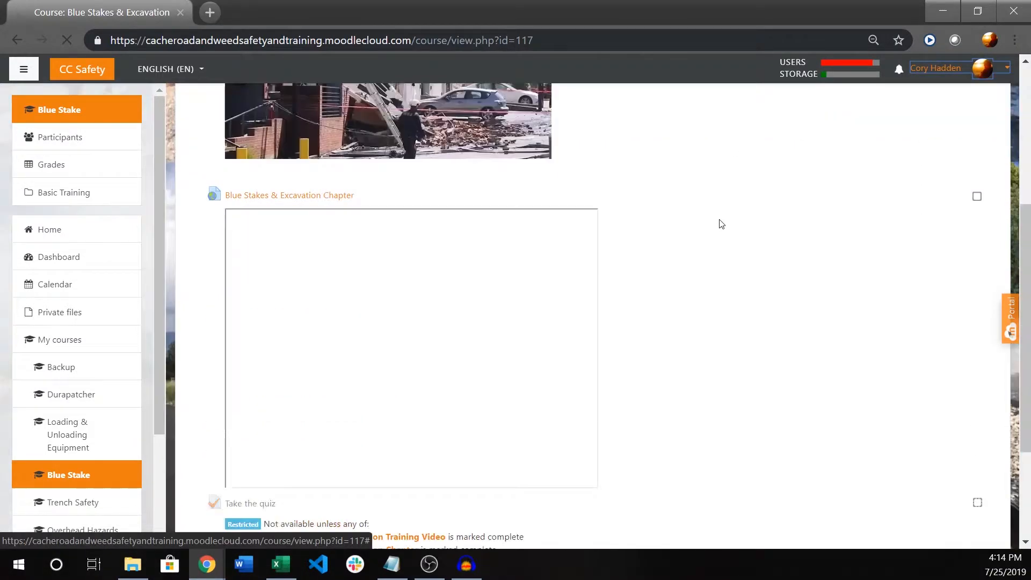
# - Look over the Blue Stake course page and switch its view to the Student role
pyautogui.scroll(-5, 734, 216)
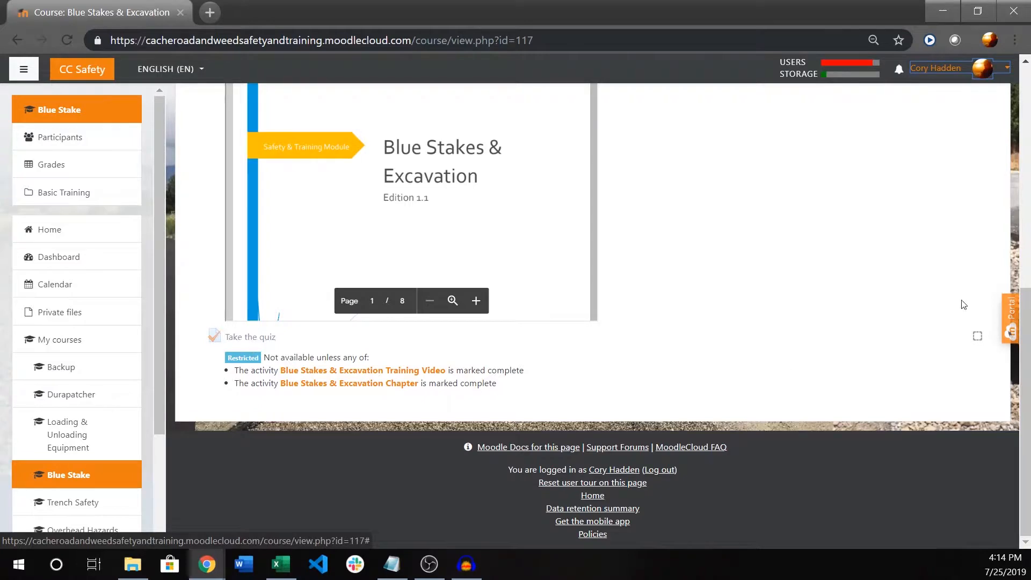
pyautogui.scroll(5, 904, 130)
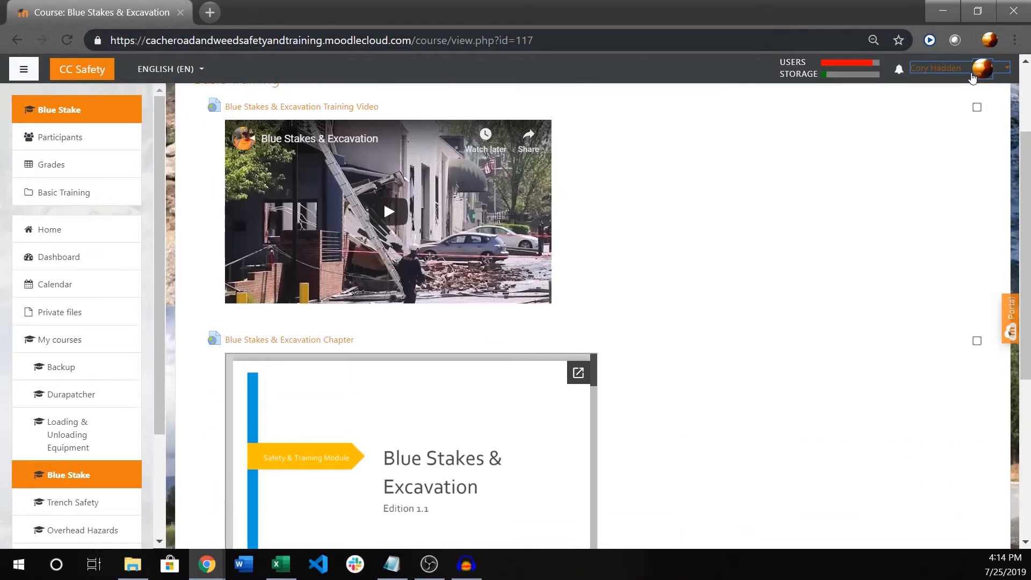
pyautogui.click(975, 75)
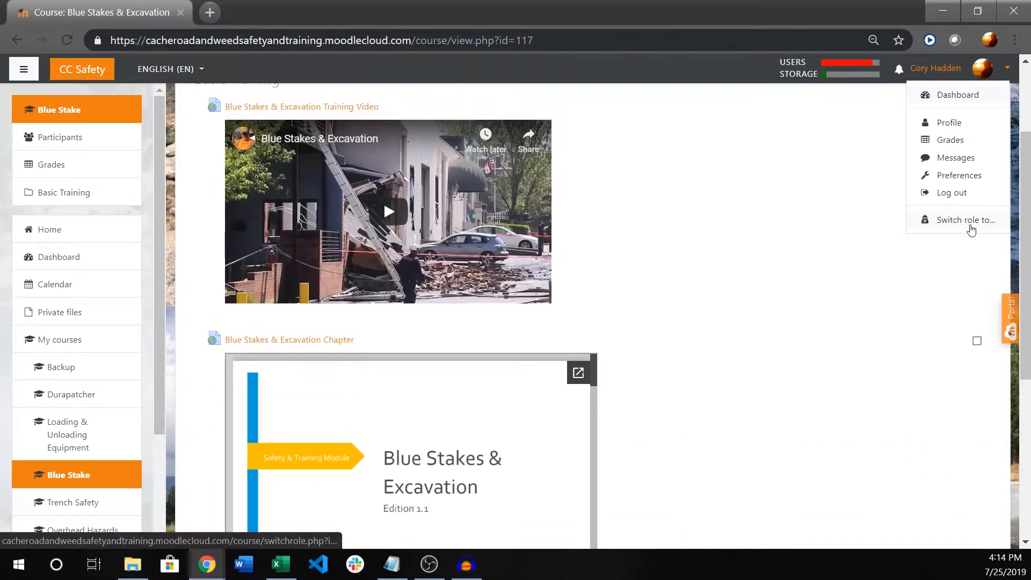
pyautogui.click(938, 225)
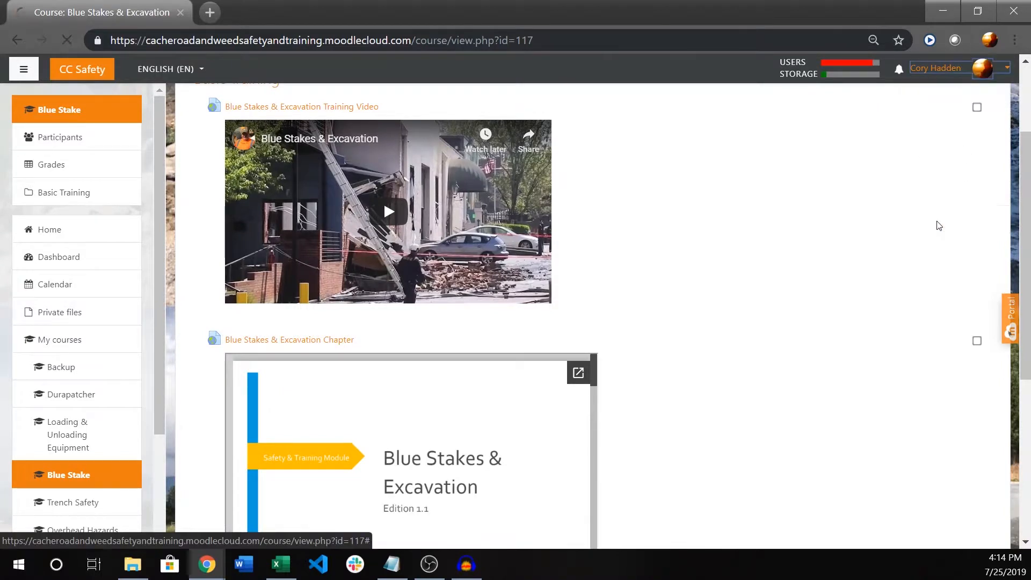
pyautogui.scroll(-2, 265, 296)
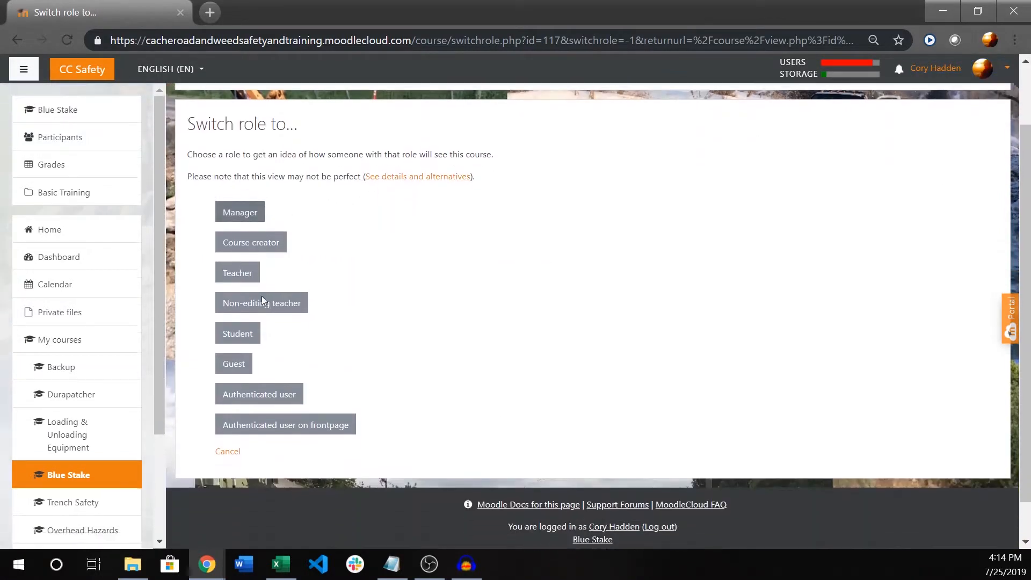
pyautogui.click(239, 337)
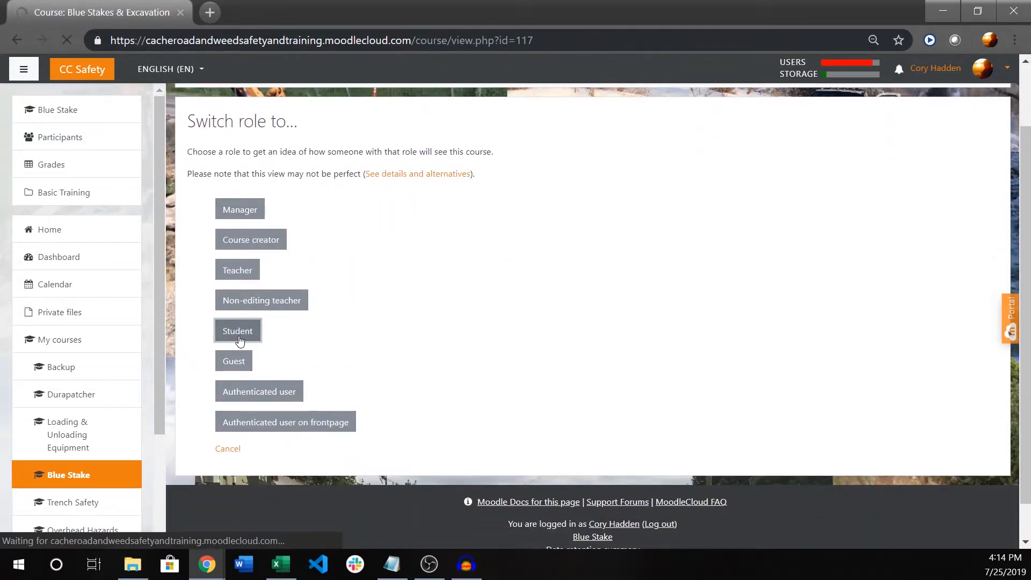
# - Check the quiz's access restrictions as a student and mark the Blue Stakes & Excavation Training Video as complete
pyautogui.scroll(-5, 556, 233)
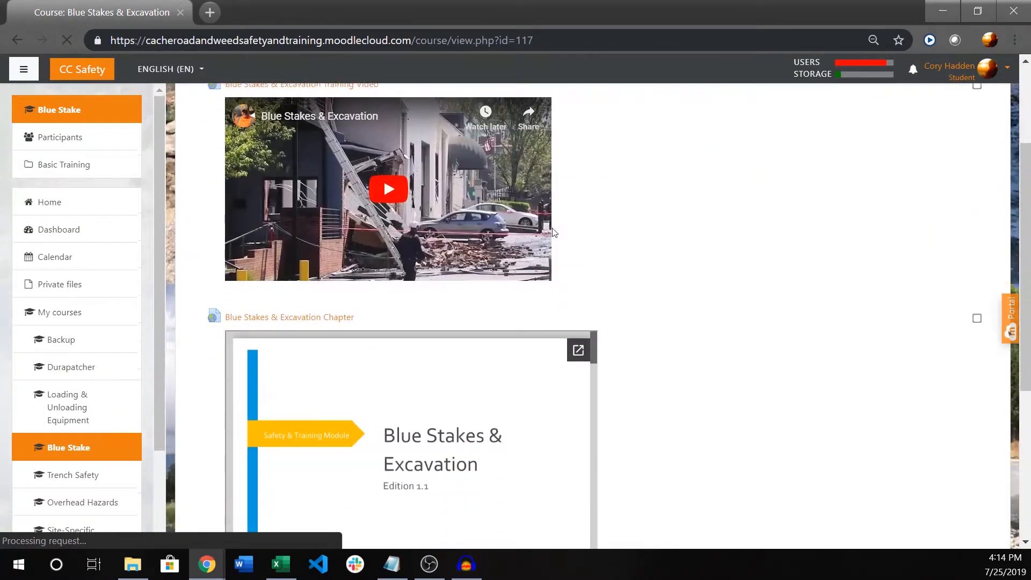
pyautogui.scroll(-3, 415, 225)
pyautogui.scroll(8, 510, 320)
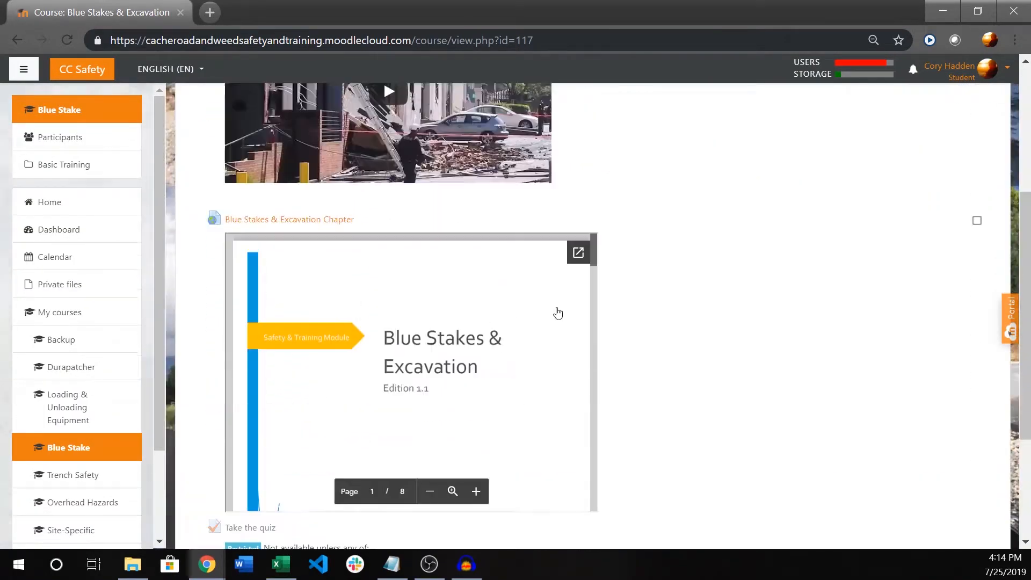
pyautogui.scroll(-8, 819, 350)
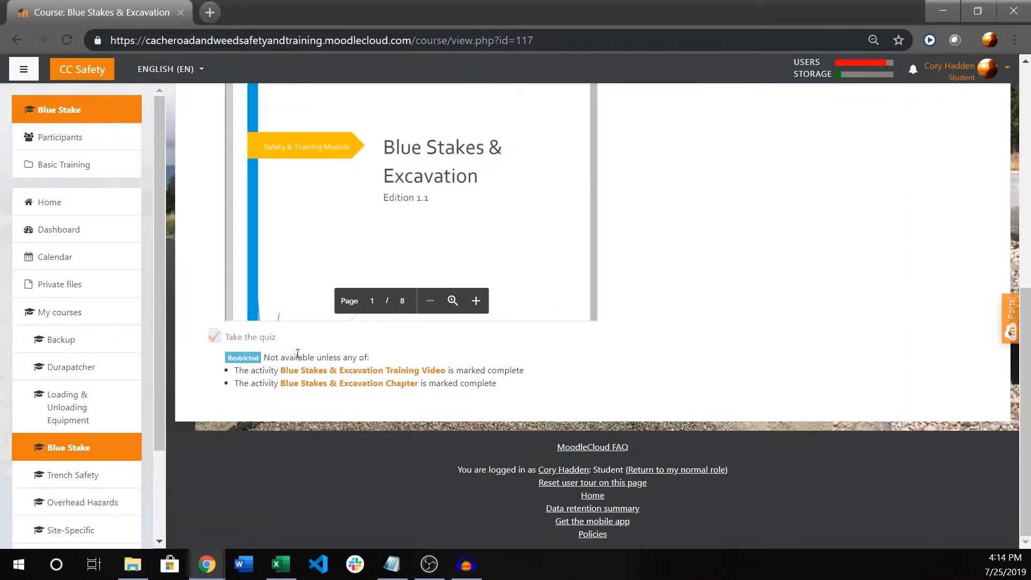
pyautogui.scroll(4, 885, 307)
pyautogui.scroll(4, 980, 247)
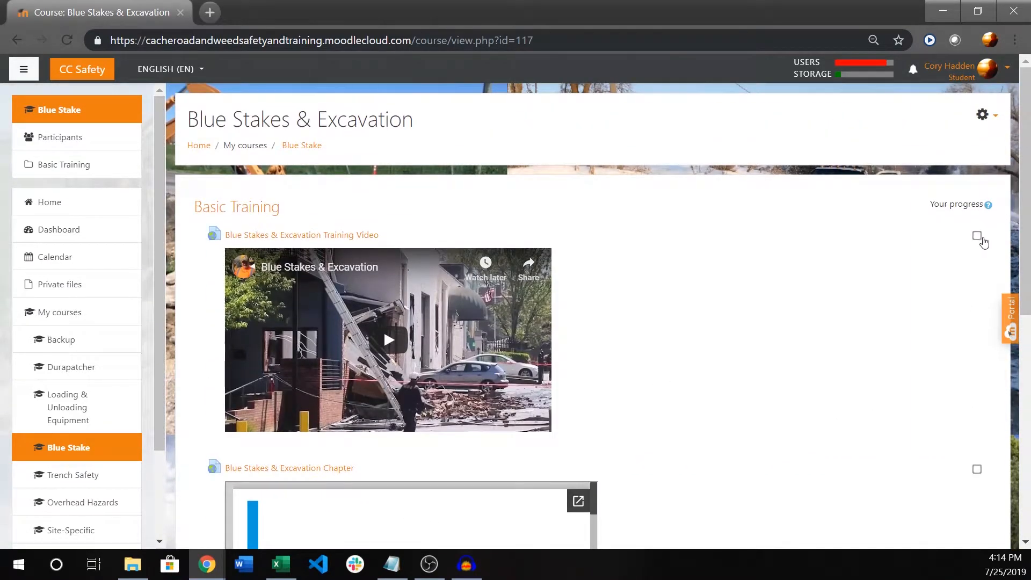
pyautogui.click(978, 237)
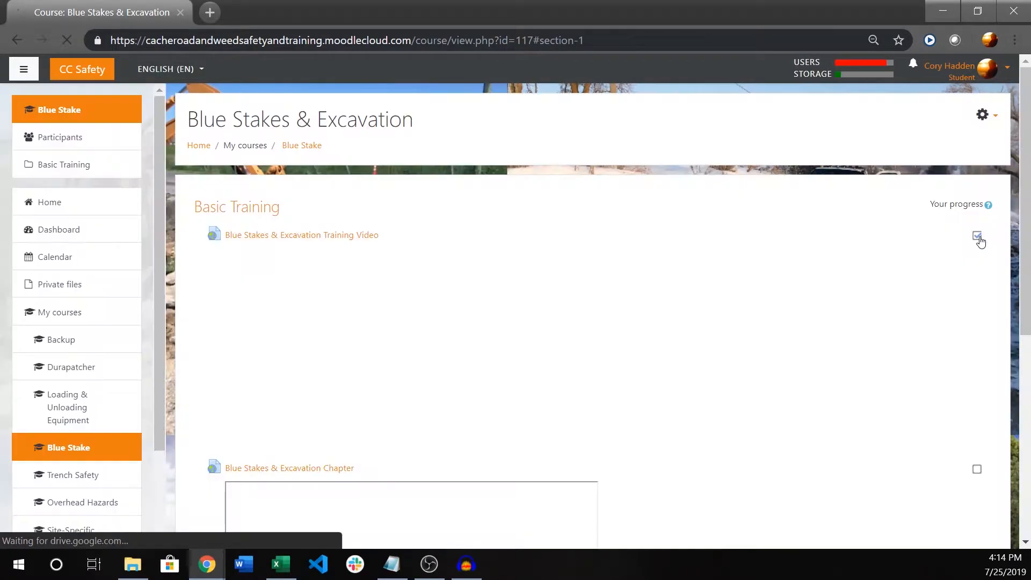
# - Start an attempt at the Take the quiz activity and check 14 Days as the answer to question 1
pyautogui.scroll(-5, 822, 263)
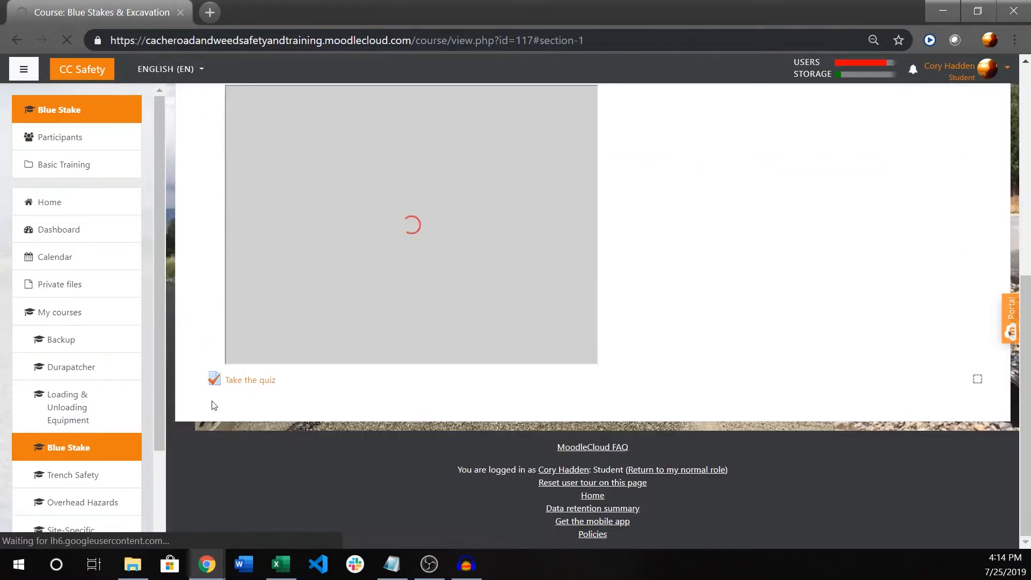
pyautogui.click(253, 382)
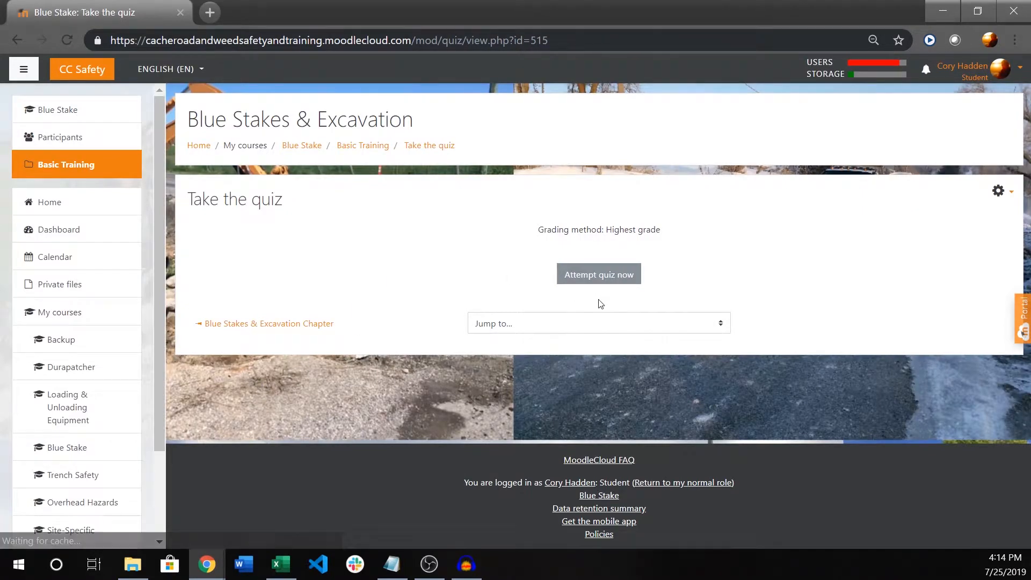
pyautogui.click(593, 274)
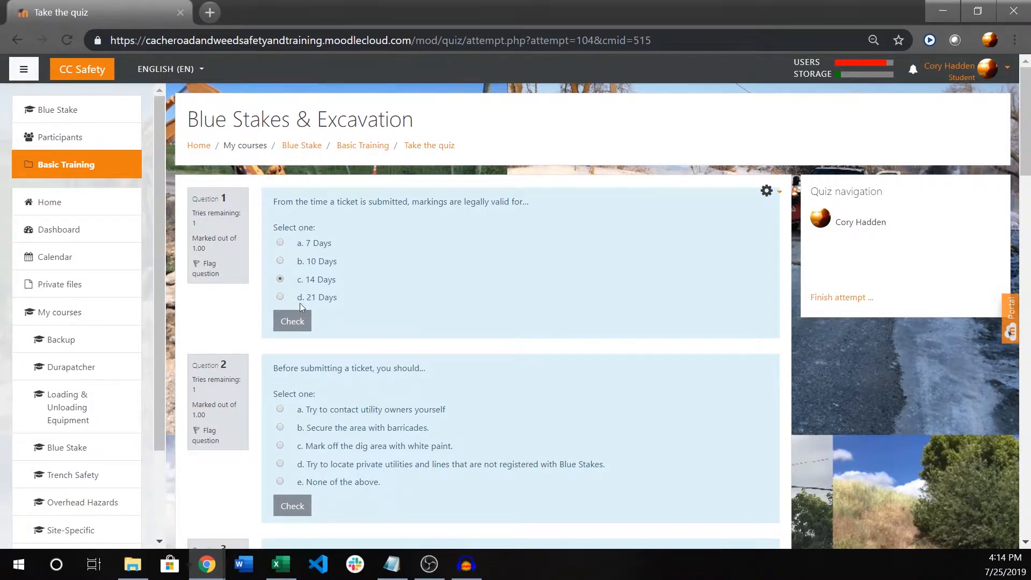
pyautogui.click(299, 321)
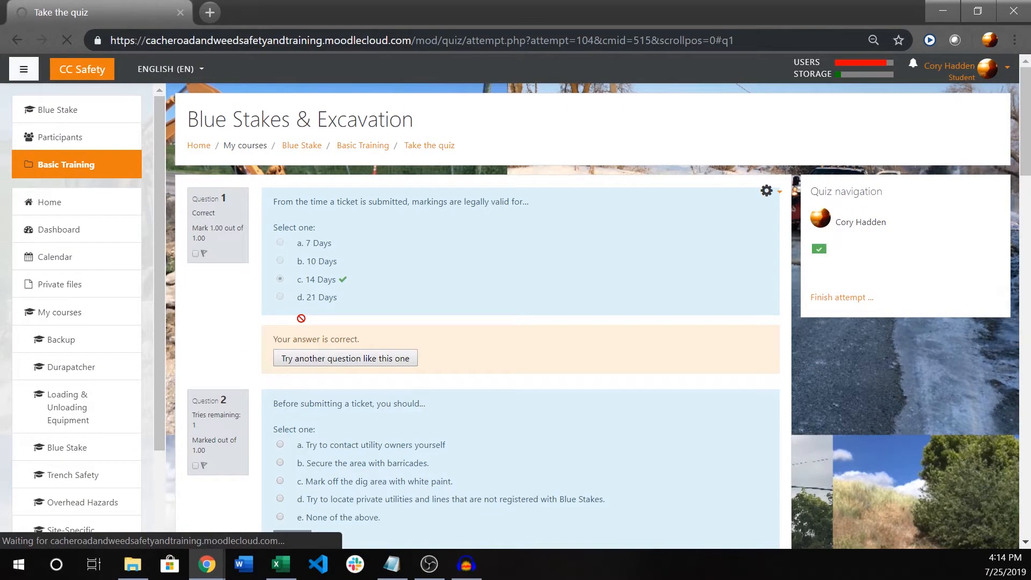
# - Check "Try to contact utility owners yourself" as the answer to question 2 and read its feedback
pyautogui.scroll(-6, 344, 280)
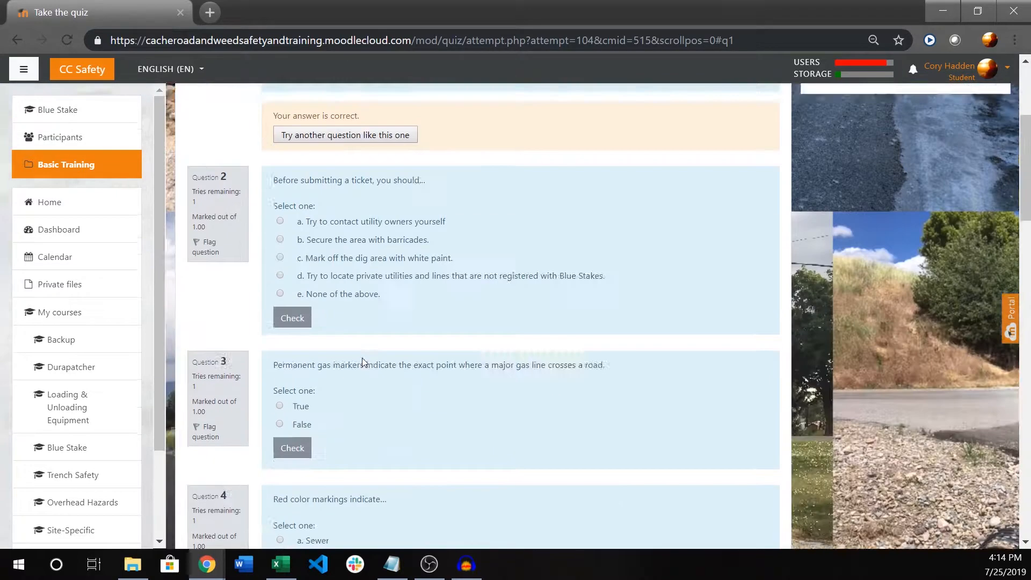
pyautogui.scroll(3, 330, 282)
pyautogui.click(280, 290)
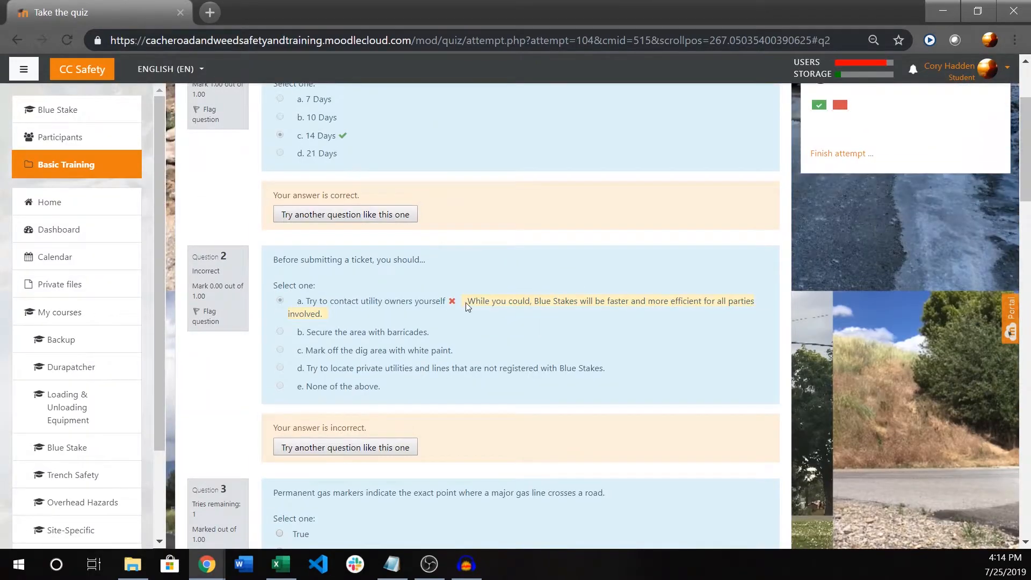
pyautogui.moveTo(463, 302); pyautogui.dragTo(580, 316)
pyautogui.click(451, 309)
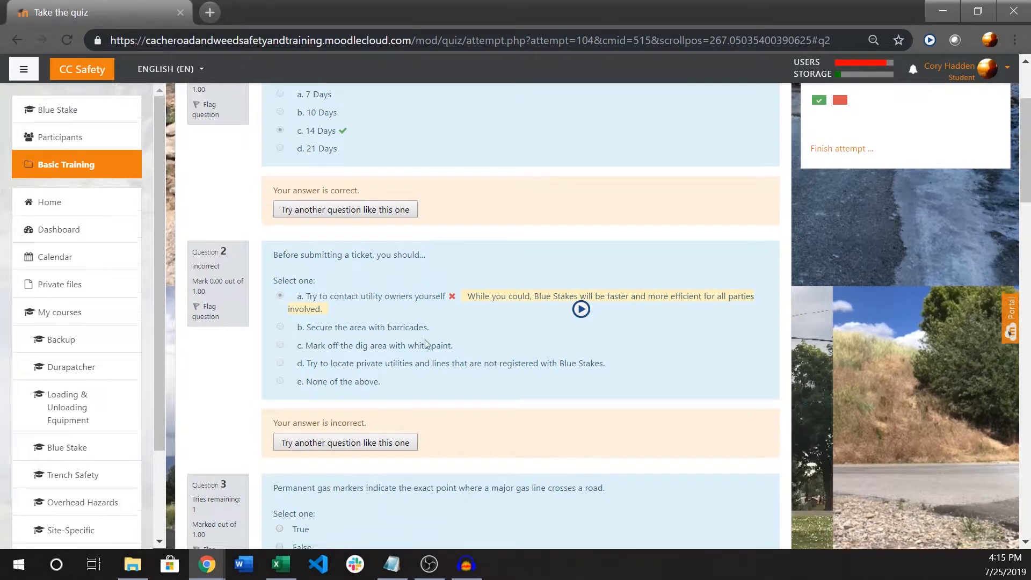
pyautogui.scroll(-1, 437, 333)
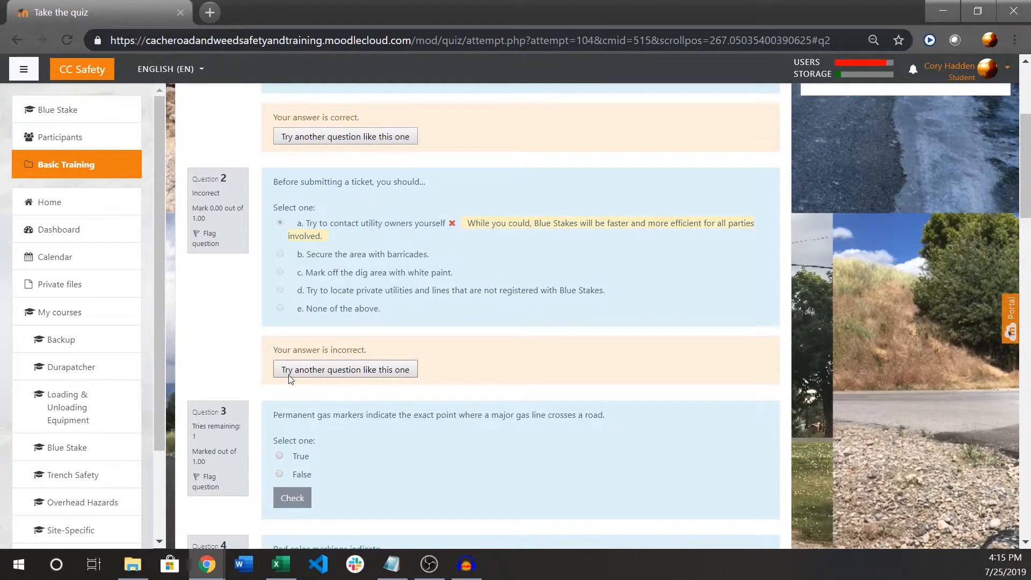
# - Retry question 2 and check "Mark off the dig area with white paint." as the answer
pyautogui.click(391, 370)
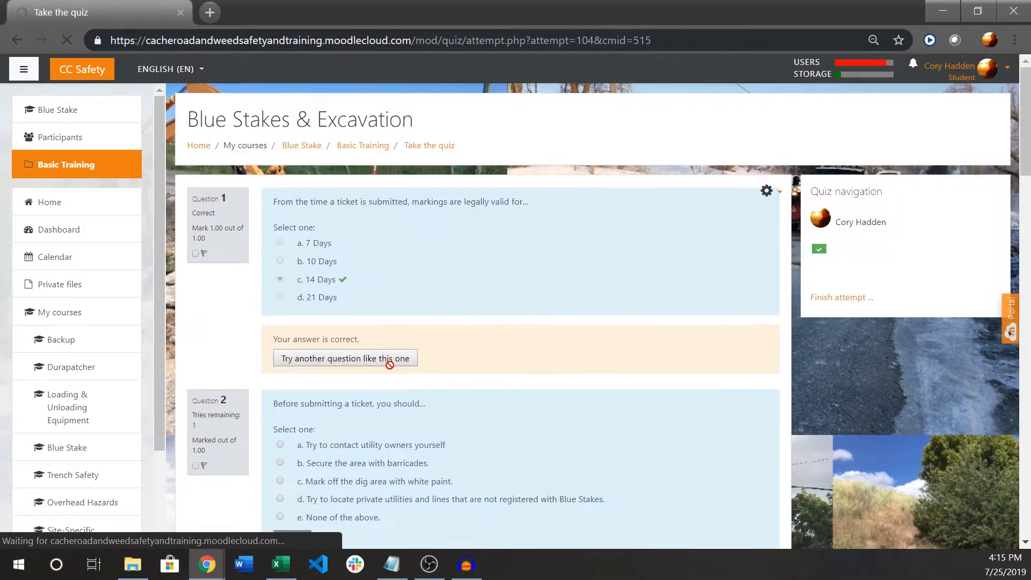
pyautogui.scroll(-3, 382, 386)
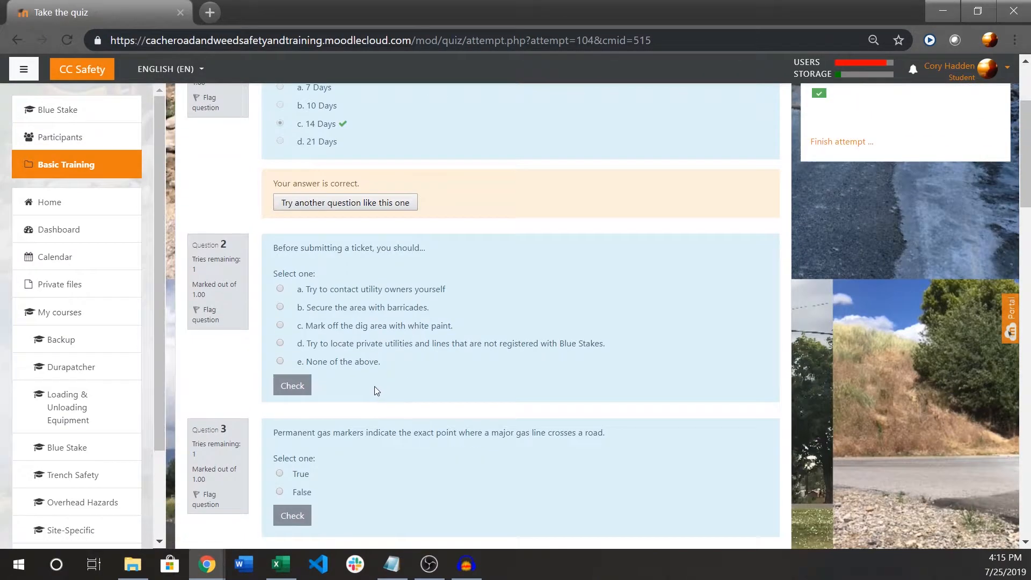
pyautogui.scroll(-2, 317, 331)
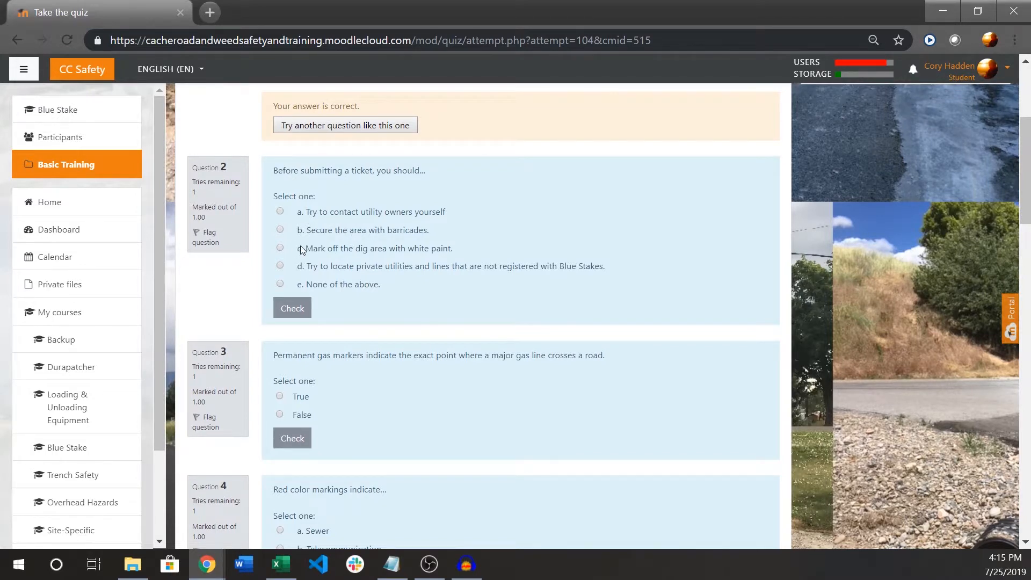
pyautogui.click(300, 317)
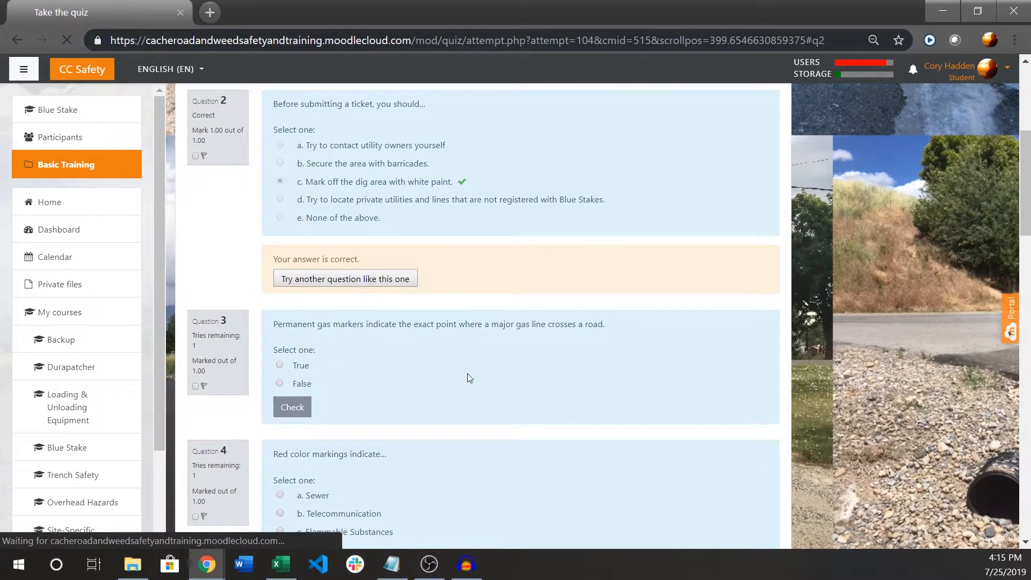
# - Check True as the answer to question 3 about permanent gas markers
pyautogui.scroll(-5, 430, 345)
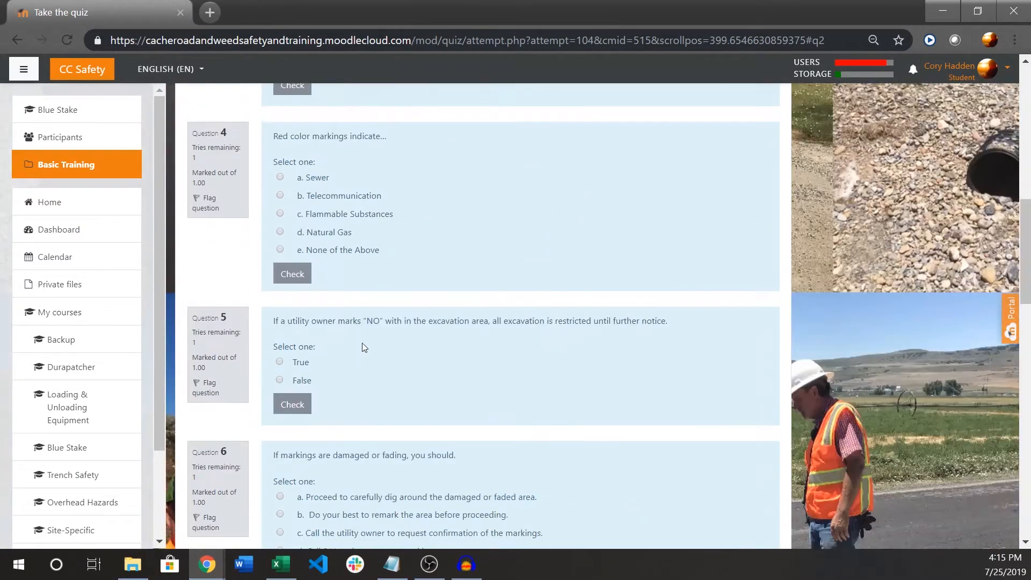
pyautogui.scroll(3, 363, 348)
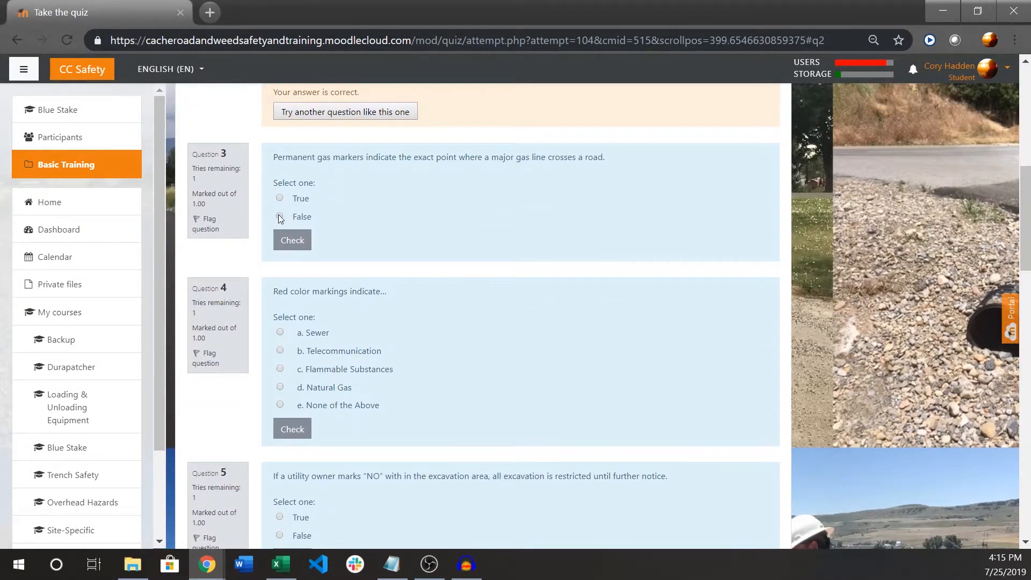
pyautogui.scroll(2, 306, 242)
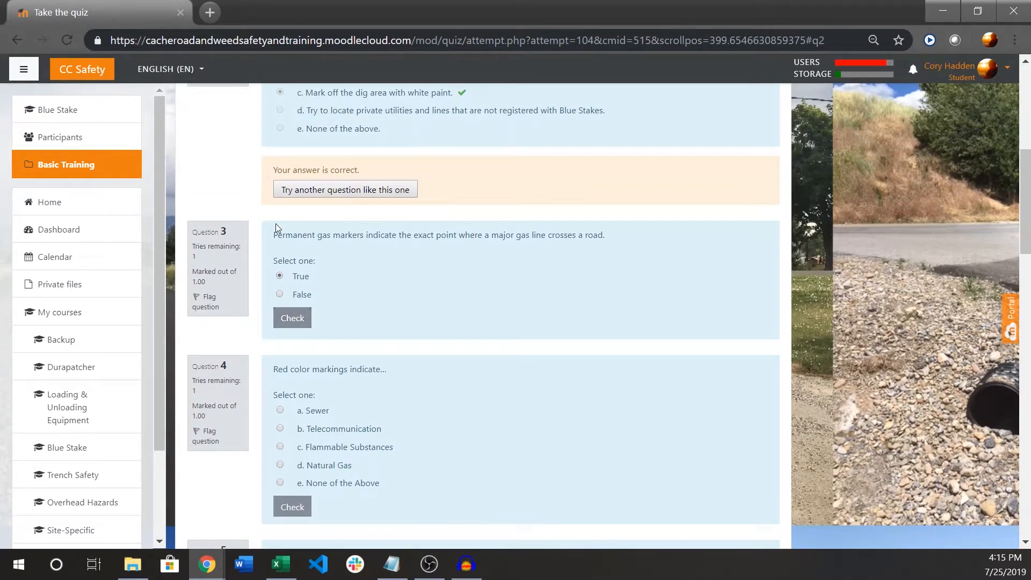
pyautogui.click(296, 321)
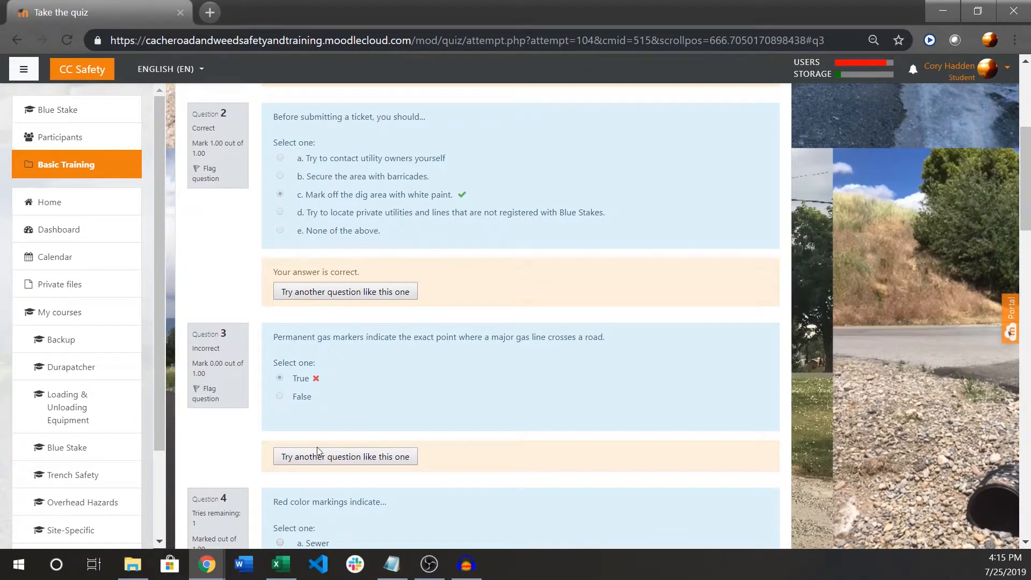
# - Retry question 3 about permanent gas markers and check False as the answer
pyautogui.click(317, 456)
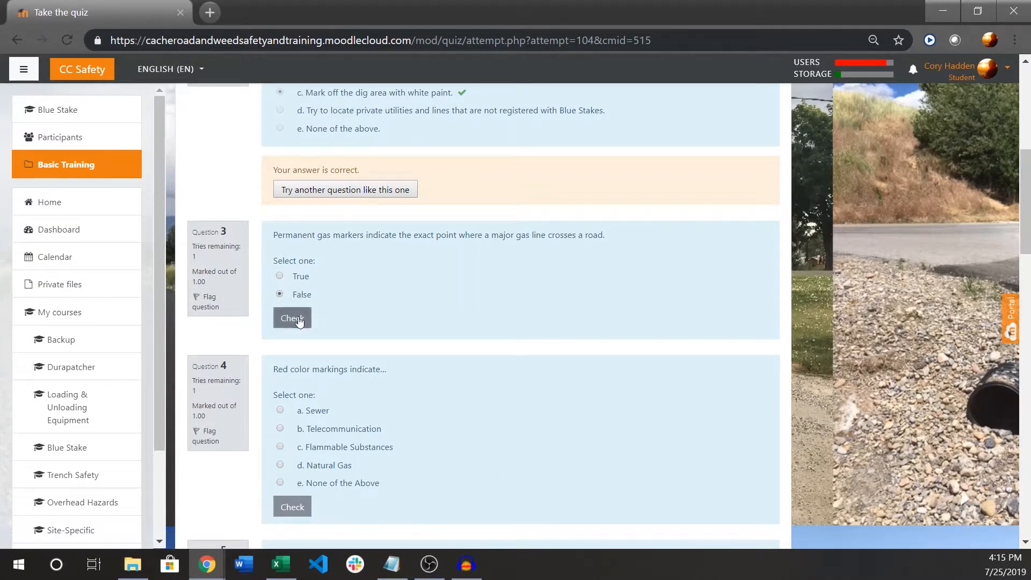
pyautogui.click(299, 321)
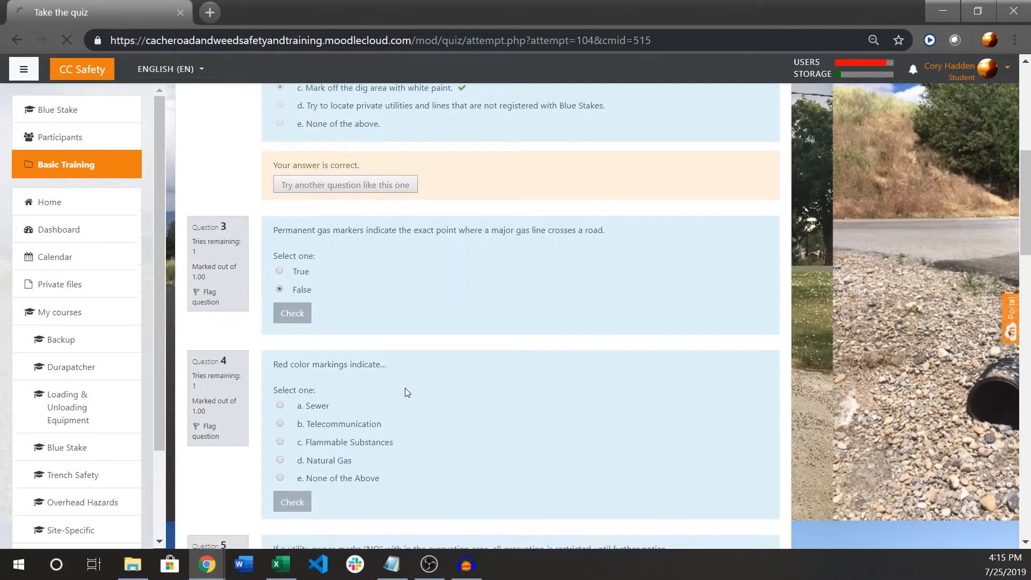
pyautogui.click(294, 316)
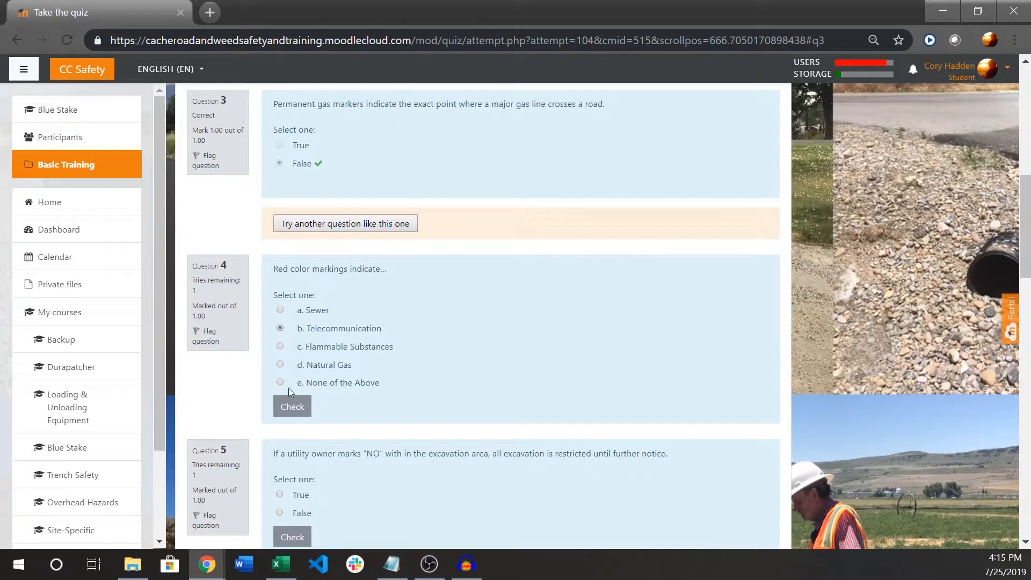
# - Select "None of the Above" for question 4 on red markings and False for question 5
pyautogui.click(280, 382)
pyautogui.scroll(-3, 314, 352)
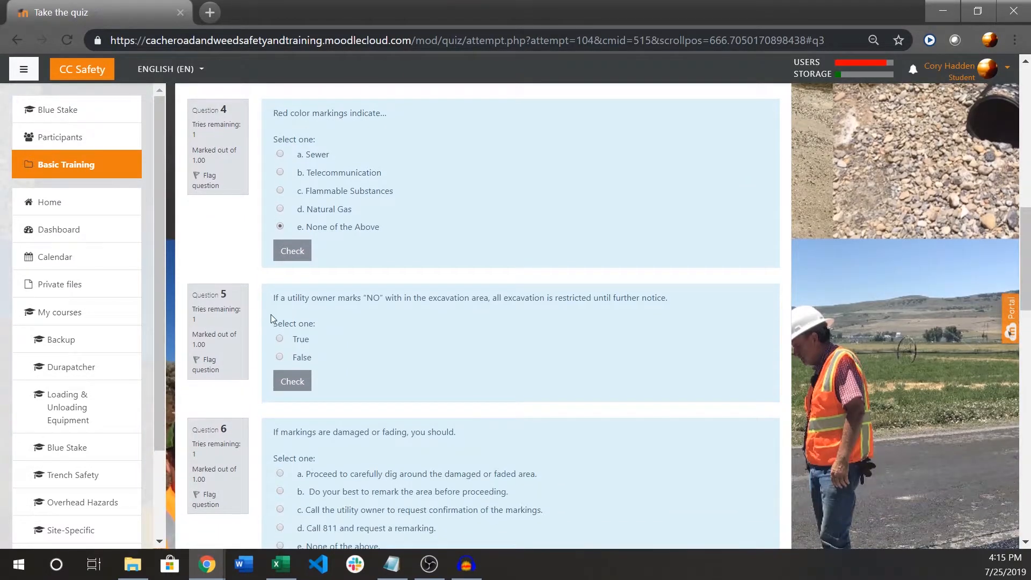
pyautogui.scroll(-2, 267, 296)
pyautogui.click(279, 279)
# - Select "Call 811 and request a remarking." for question 6, True for question 7 and 60 Inches for question 8
pyautogui.scroll(-3, 292, 289)
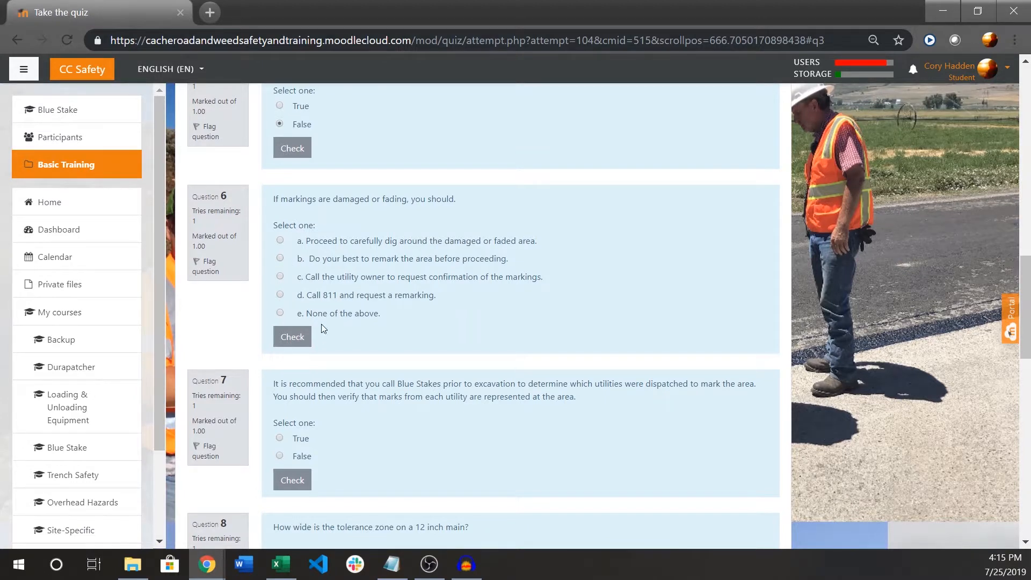
pyautogui.scroll(-3, 282, 295)
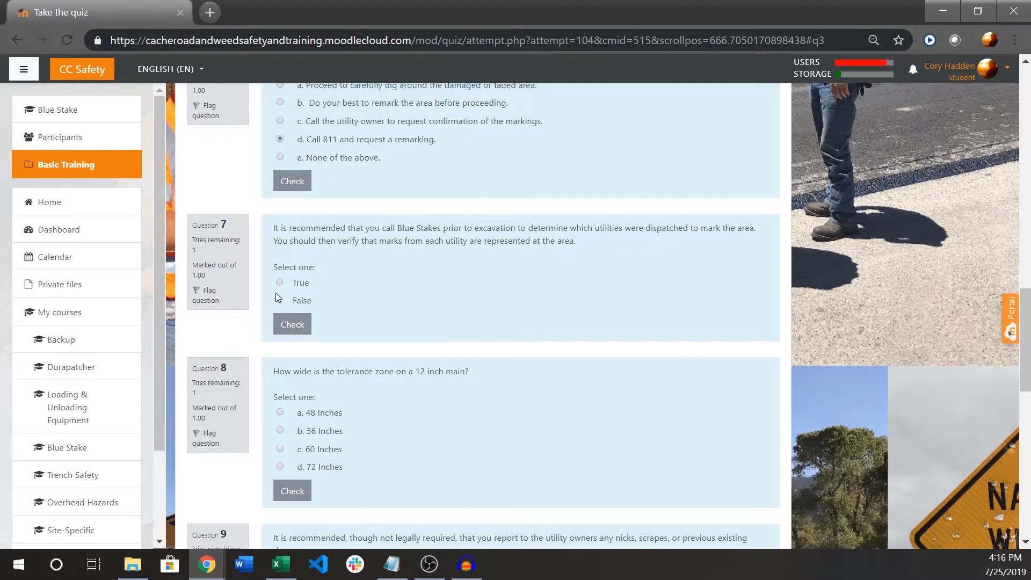
pyautogui.scroll(-3, 439, 292)
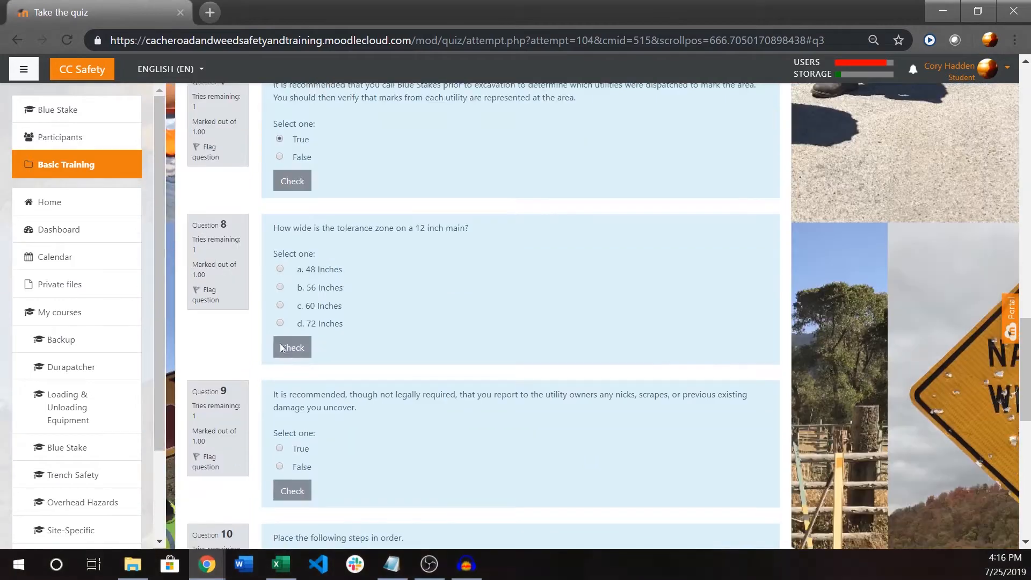
pyautogui.scroll(-3, 296, 298)
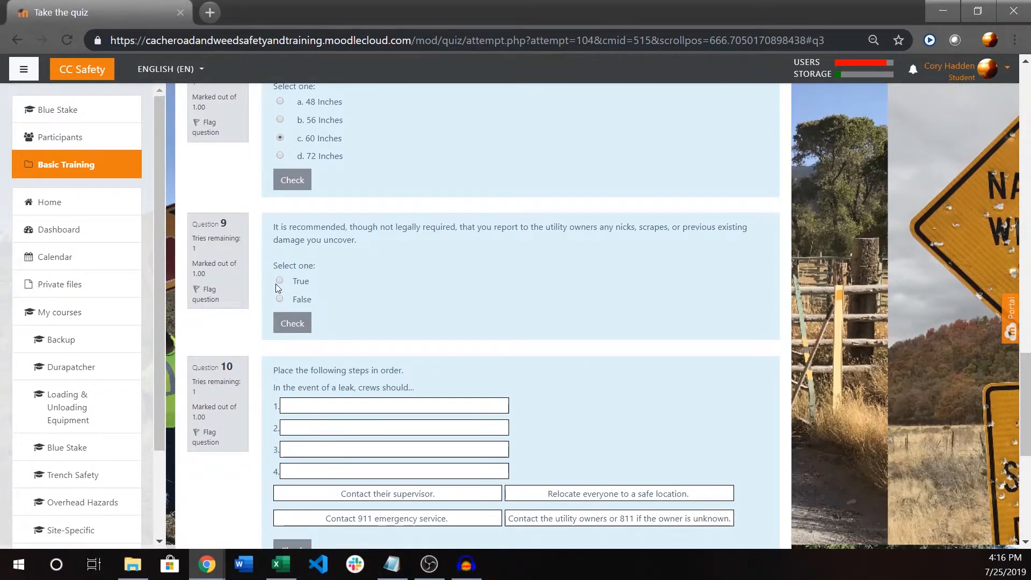
# - Select False for question 9 and order question 10: relocate everyone, contact 911, contact utility owners or 811, contact supervisor
pyautogui.scroll(-3, 444, 323)
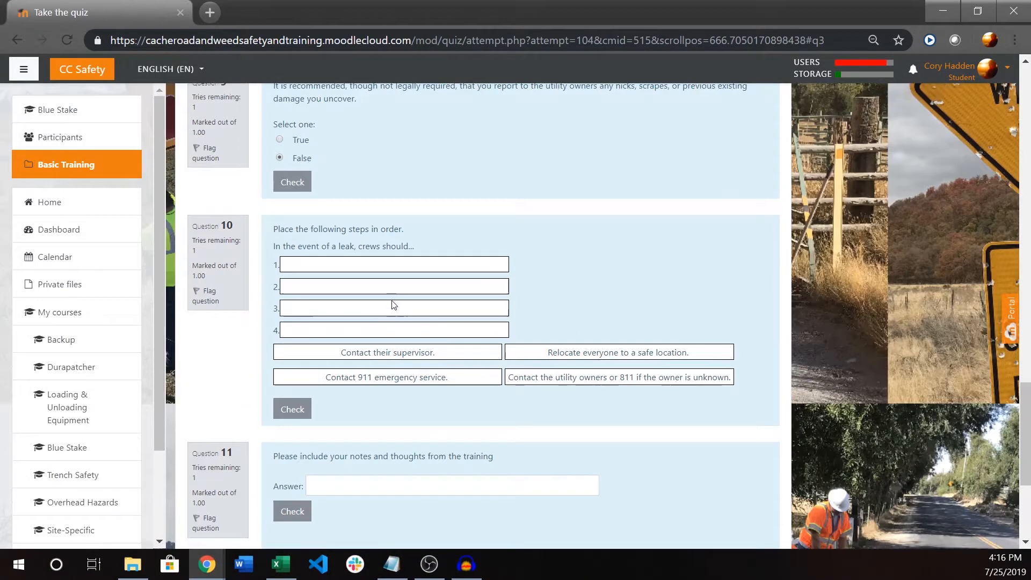
pyautogui.moveTo(605, 345); pyautogui.dragTo(376, 252)
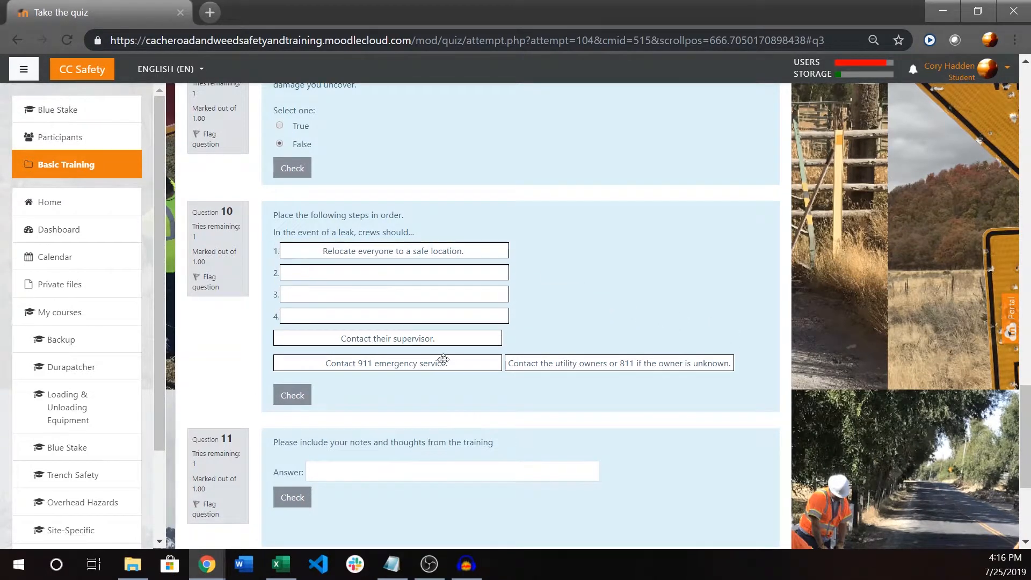
pyautogui.moveTo(438, 363); pyautogui.dragTo(506, 336)
pyautogui.moveTo(429, 358); pyautogui.dragTo(433, 274)
pyautogui.moveTo(504, 361); pyautogui.dragTo(325, 295)
pyautogui.moveTo(357, 336); pyautogui.dragTo(363, 310)
pyautogui.scroll(-3, 295, 274)
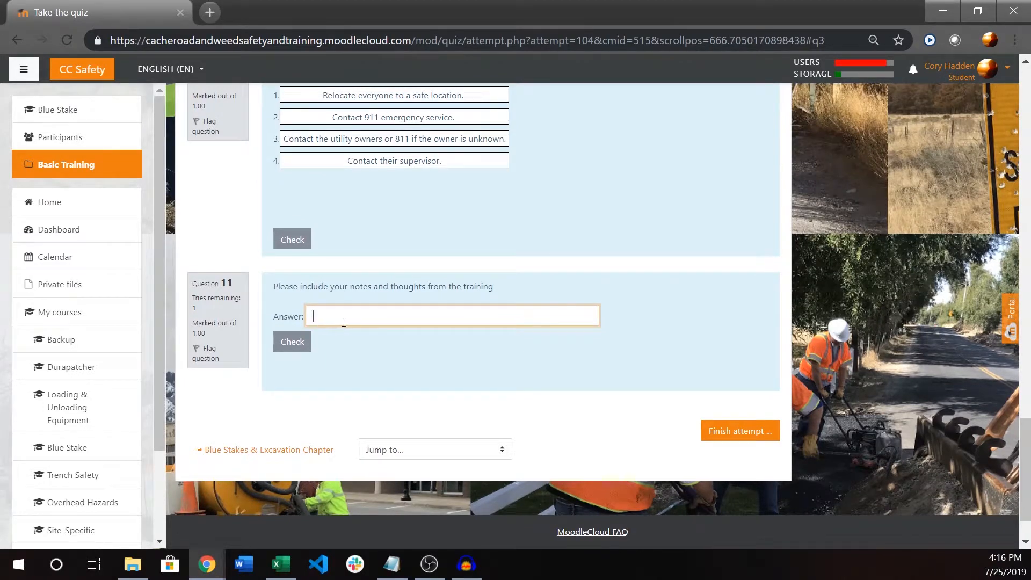
# - Look over the selected answers, leave question 11 blank, finish the attempt and confirm submitting all answers
pyautogui.scroll(20, 494, 272)
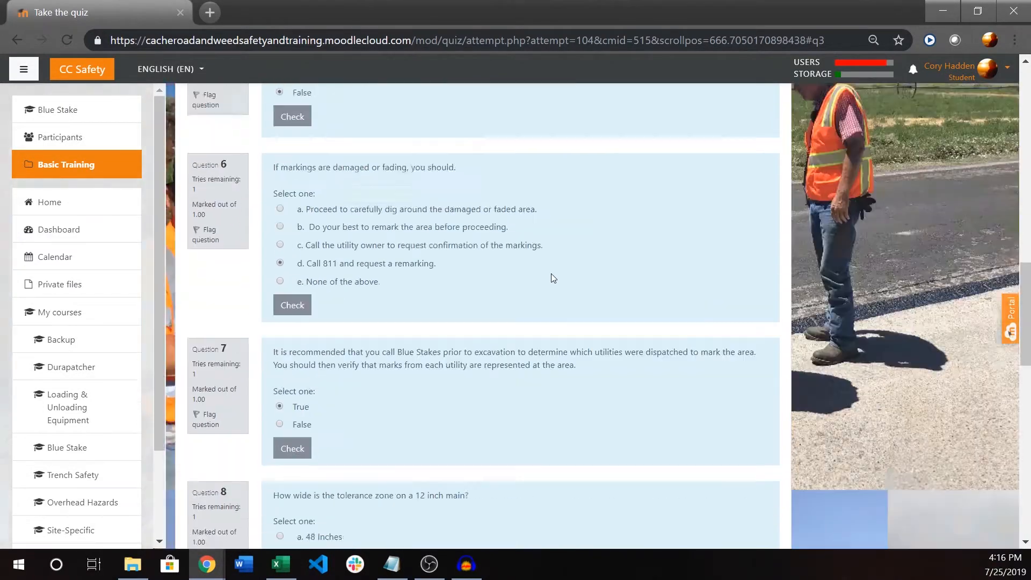
pyautogui.scroll(-20, 494, 273)
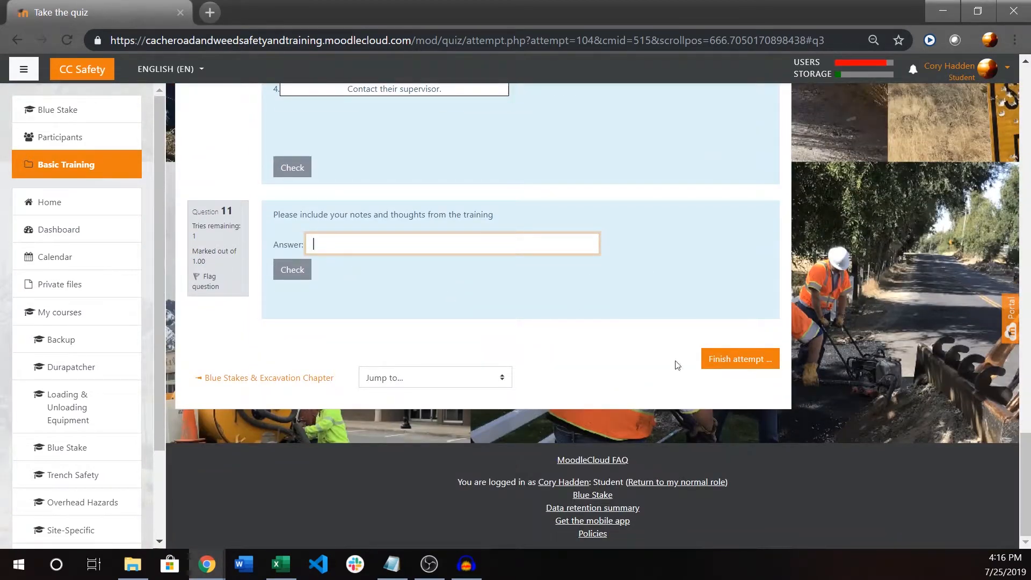
pyautogui.click(739, 357)
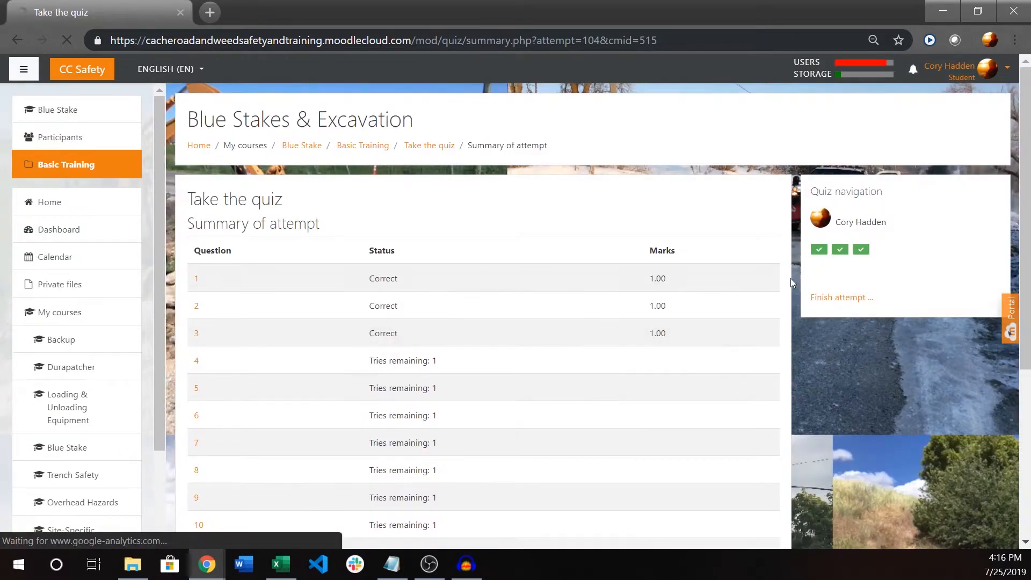
pyautogui.scroll(-5, 486, 192)
pyautogui.scroll(-5, 405, 233)
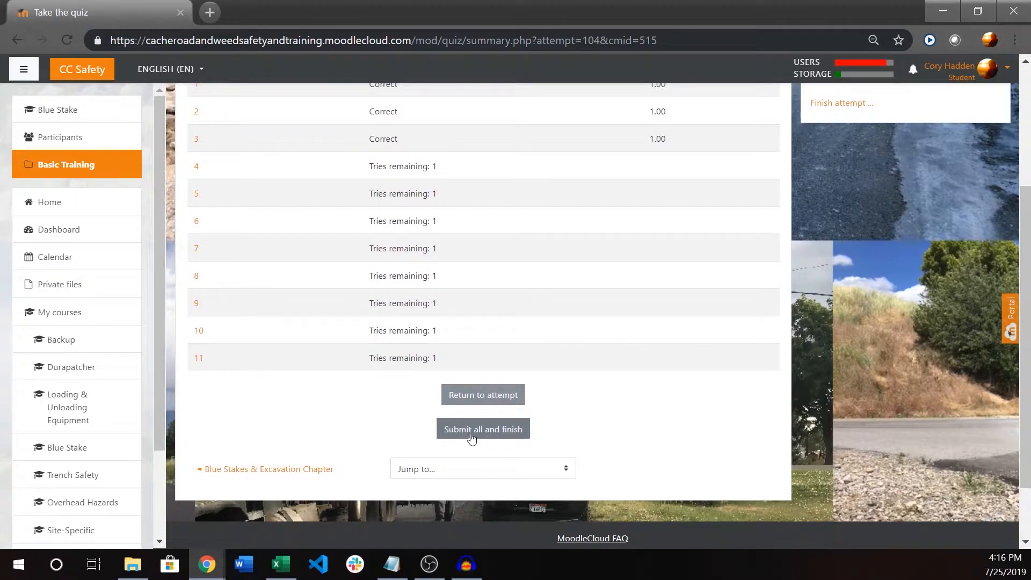
pyautogui.click(467, 430)
pyautogui.click(497, 393)
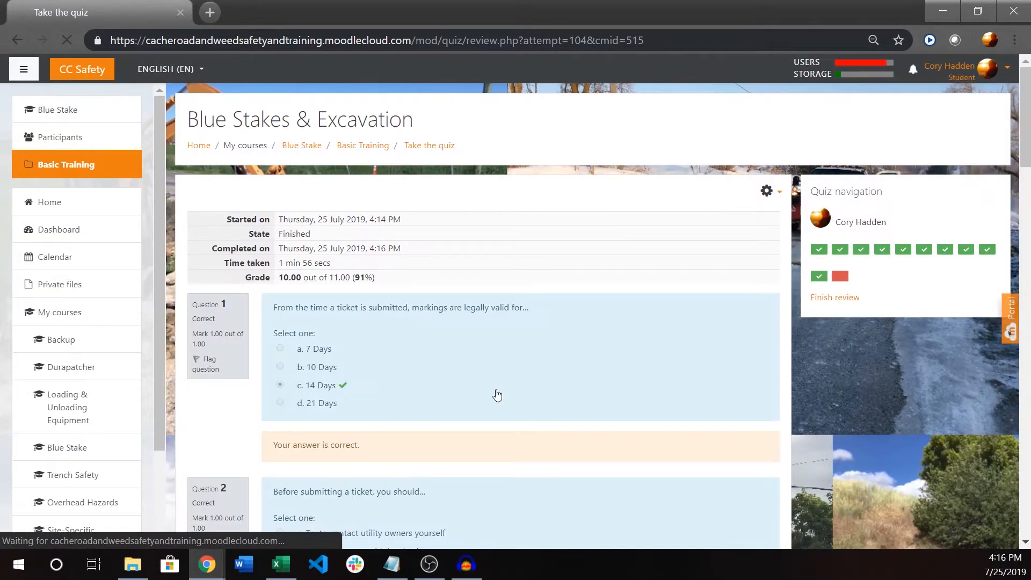
# - Review the marked answers of the submitted attempt and return to the Blue Stake course page to check the quiz's completion
pyautogui.scroll(-12, 591, 354)
pyautogui.scroll(-20, 559, 365)
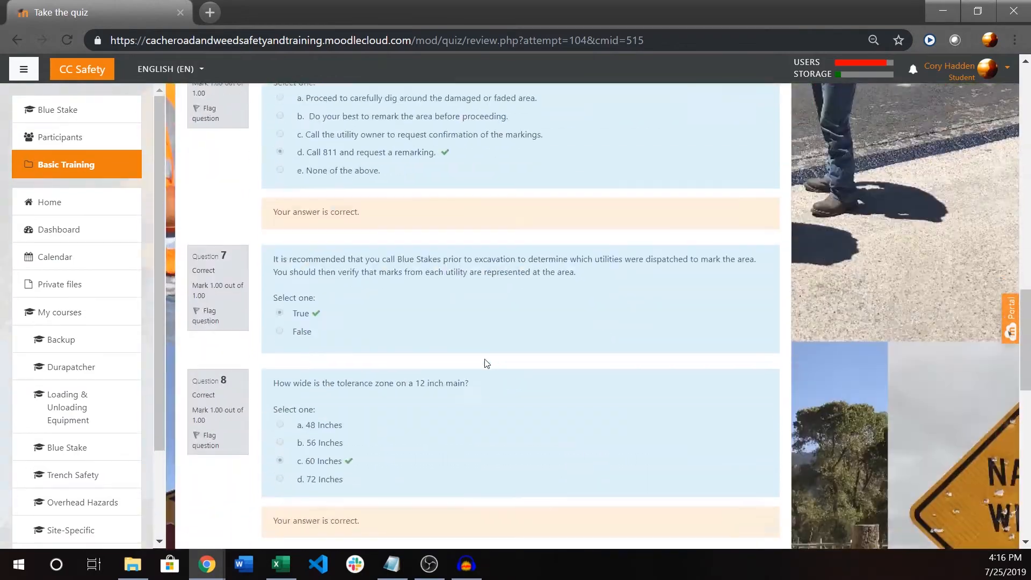
pyautogui.scroll(20, 429, 388)
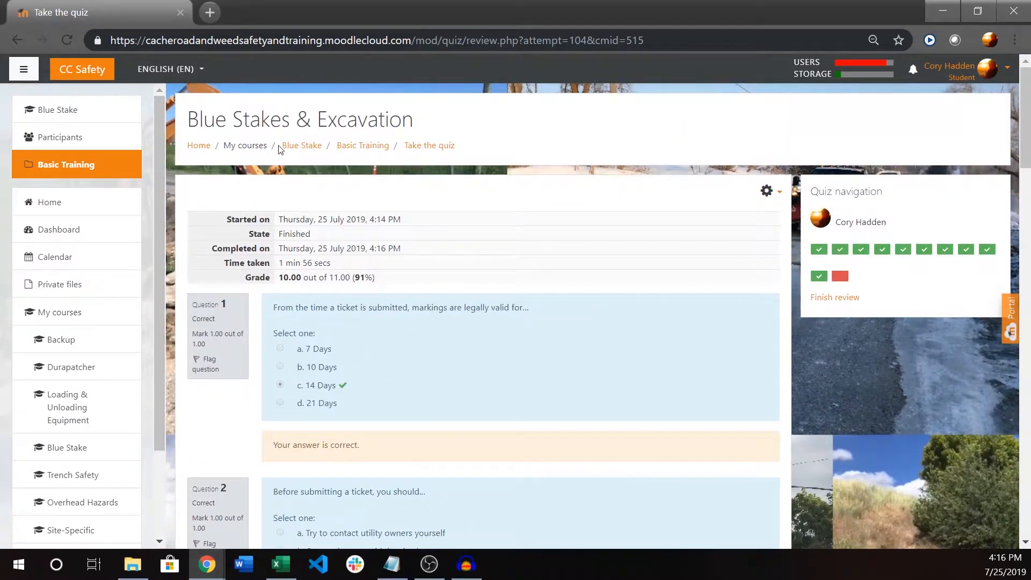
pyautogui.click(302, 152)
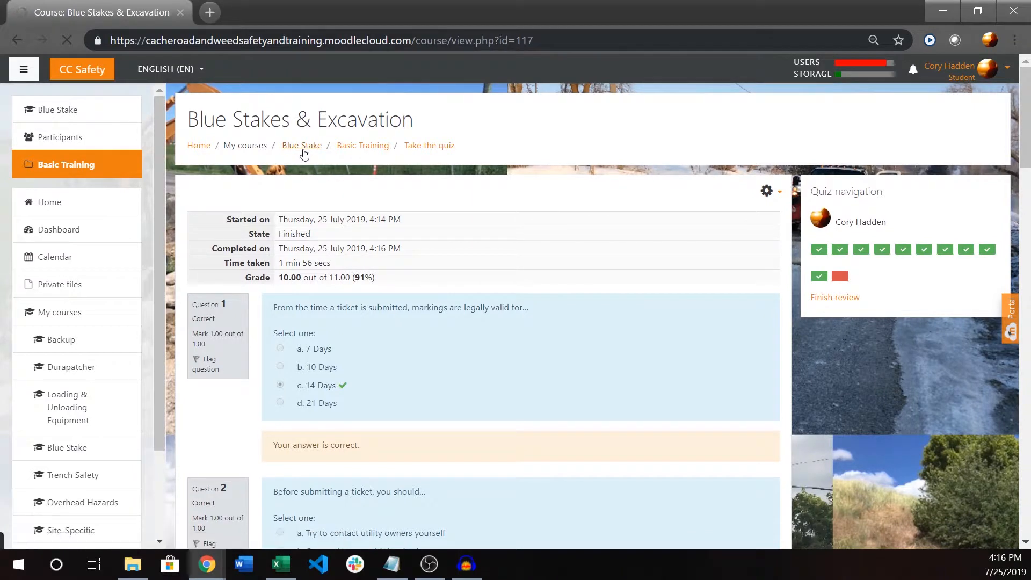
pyautogui.scroll(-8, 752, 366)
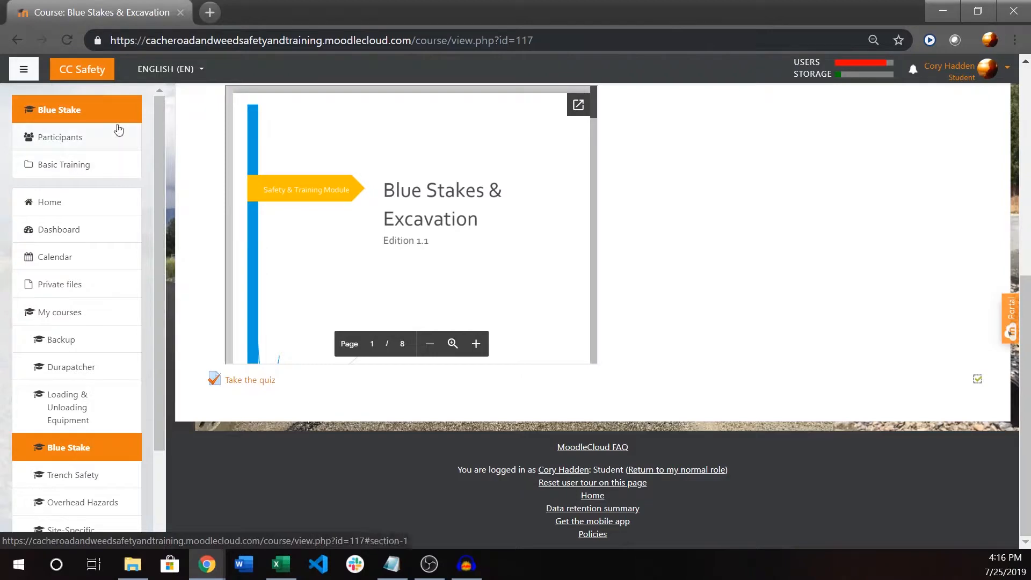
# - Open the dashboard and look over the completion progress of the courses in the course overview
pyautogui.click(86, 236)
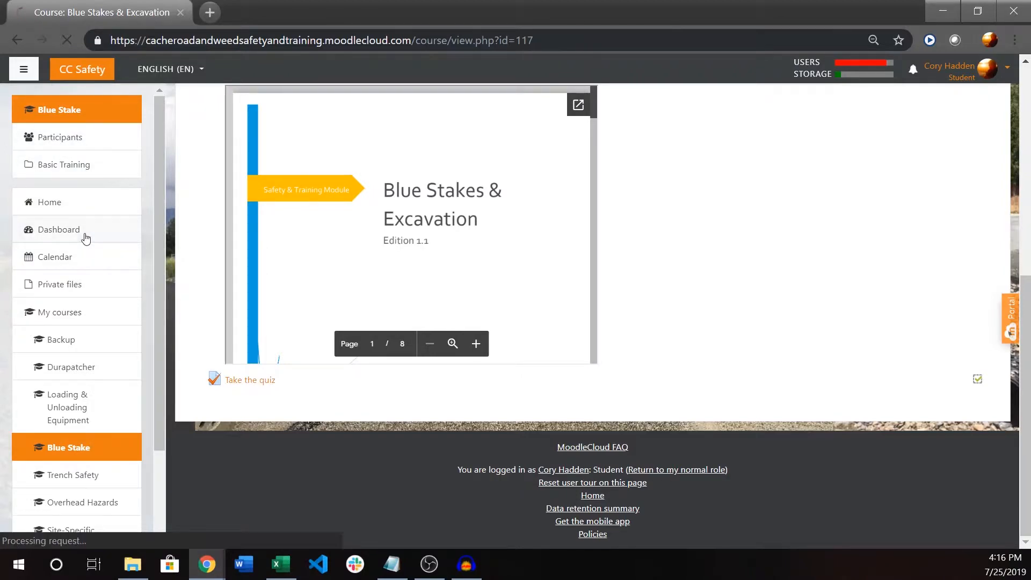
pyautogui.scroll(-4, 474, 335)
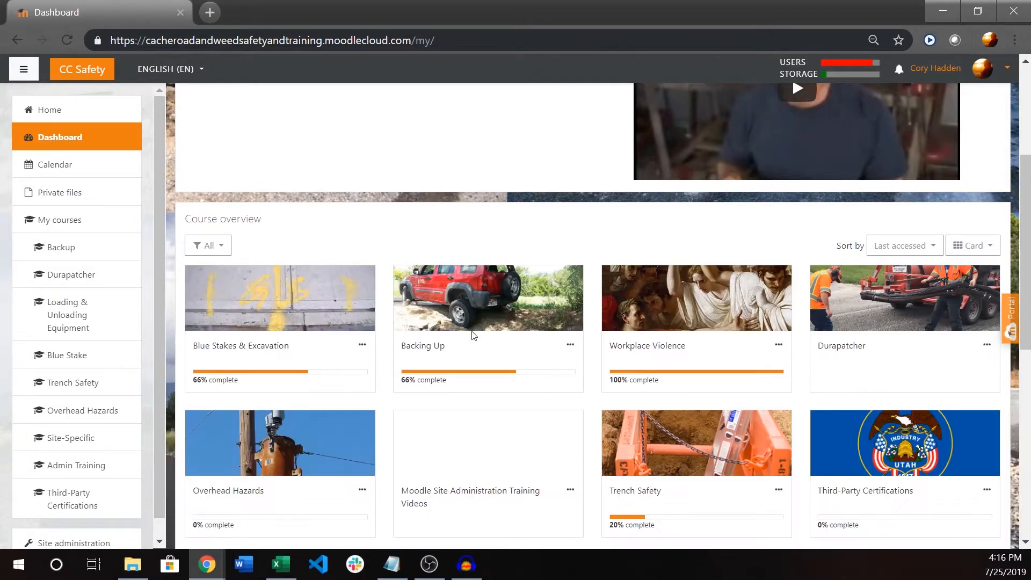
pyautogui.scroll(-1, 473, 336)
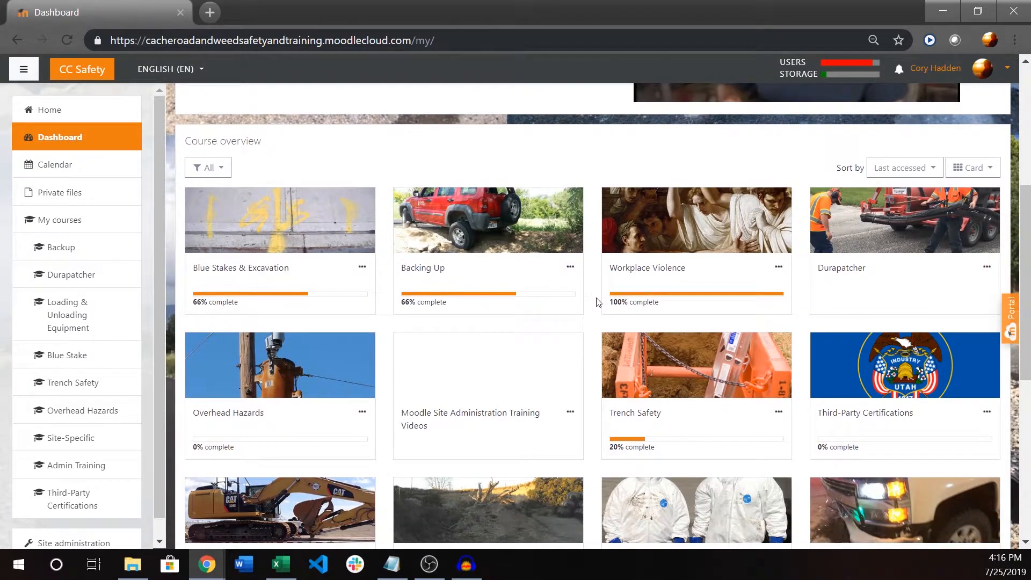
pyautogui.scroll(-2, 598, 302)
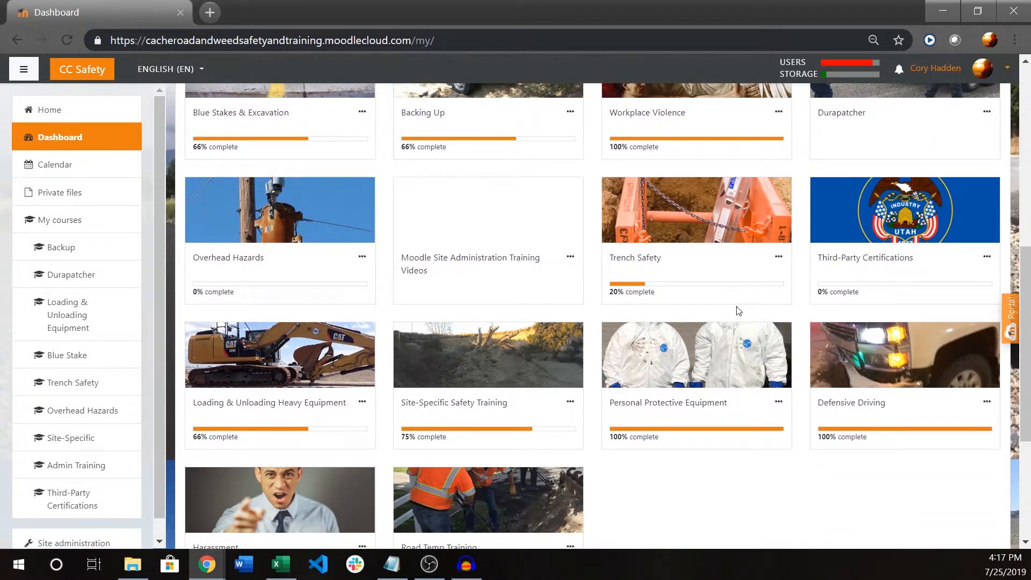
pyautogui.scroll(-1, 738, 322)
pyautogui.scroll(2, 738, 327)
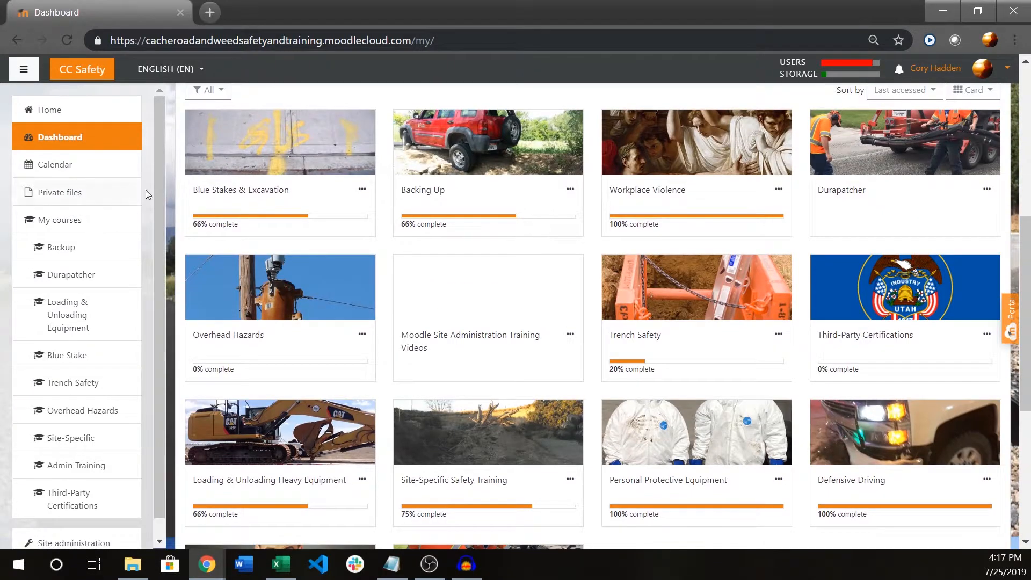
# - Open the Blue Stakes & Excavation course from the dashboard and examine the completion checkboxes of its video, chapter and quiz
pyautogui.click(361, 191)
pyautogui.click(259, 192)
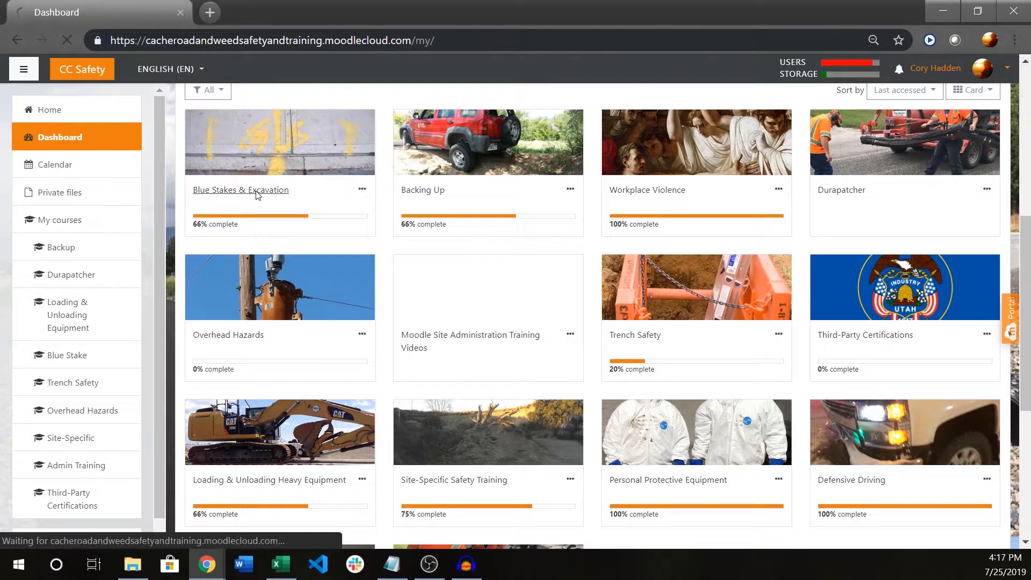
pyautogui.scroll(-6, 672, 329)
pyautogui.scroll(3, 933, 301)
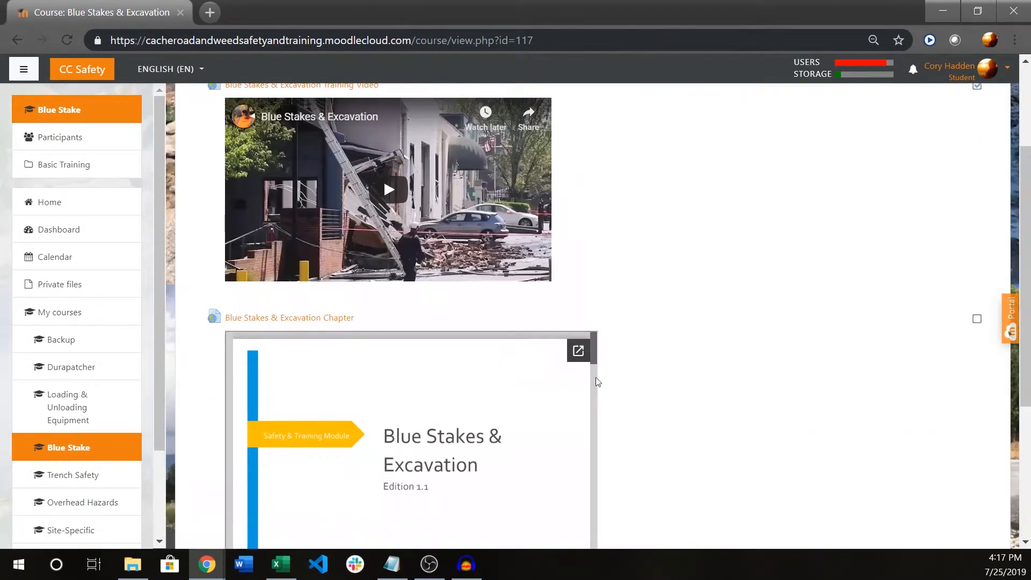
pyautogui.scroll(-2, 369, 322)
pyautogui.scroll(-3, 432, 215)
pyautogui.scroll(5, 770, 216)
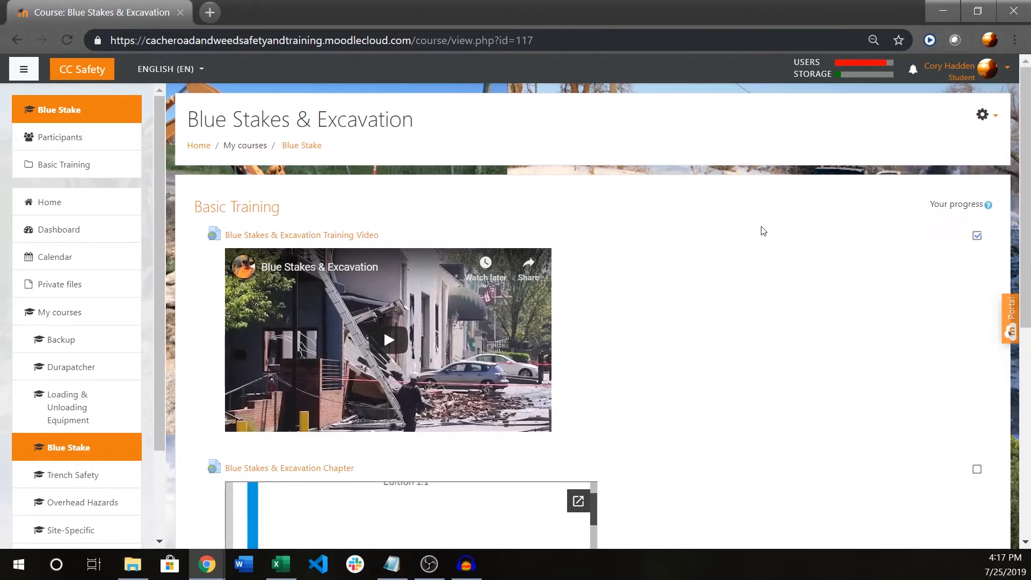
pyautogui.scroll(-7, 788, 263)
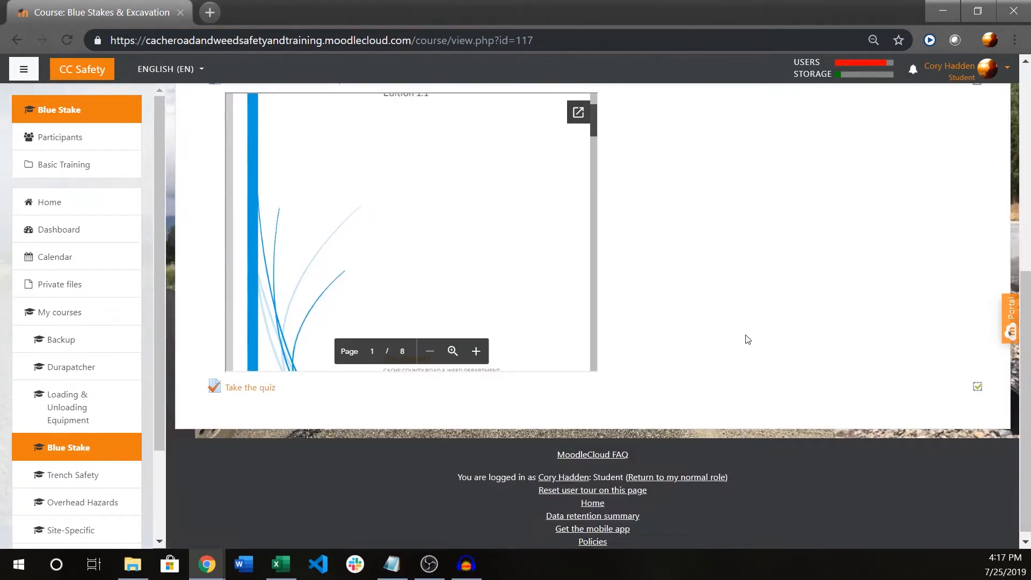
# - Open the summary of previous attempts for the quiz and review the finished attempt through to question 11
pyautogui.click(262, 391)
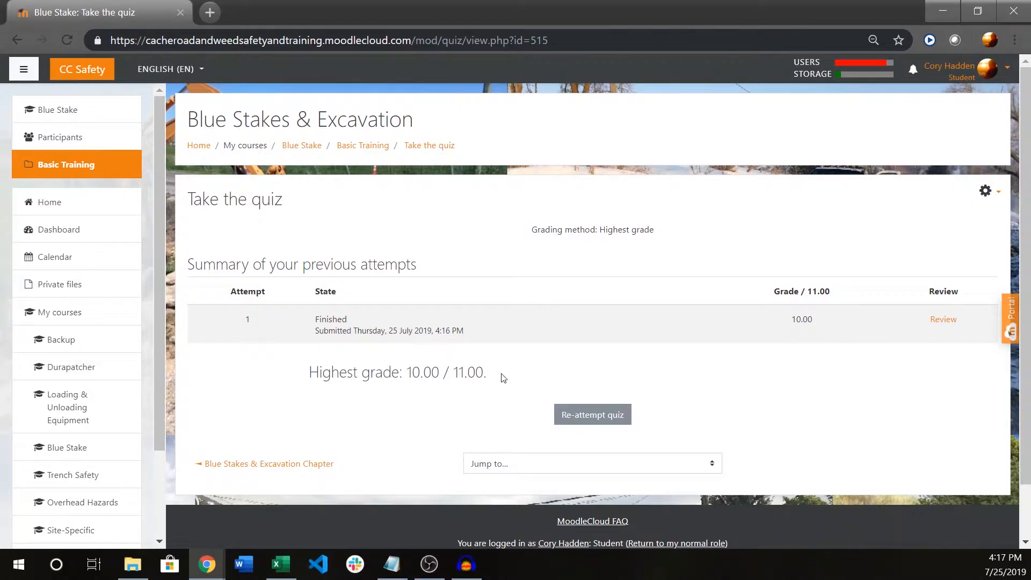
pyautogui.click(935, 320)
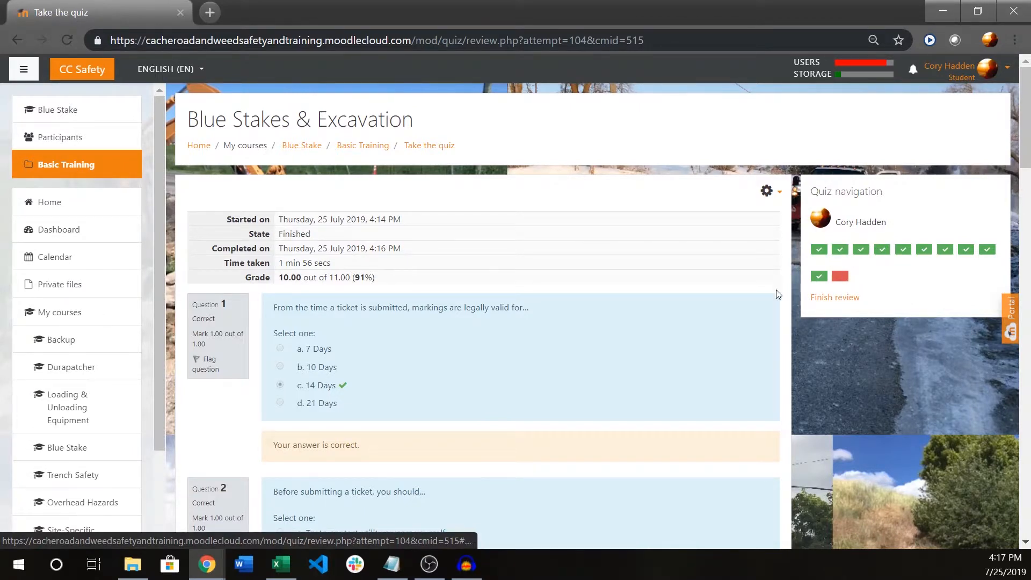
pyautogui.scroll(-20, 778, 294)
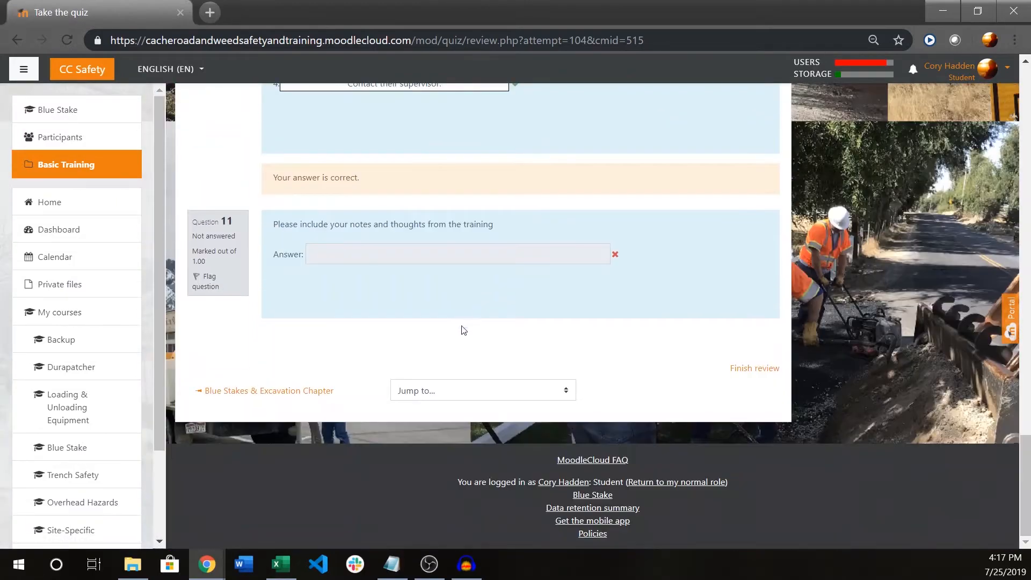
pyautogui.scroll(20, 731, 334)
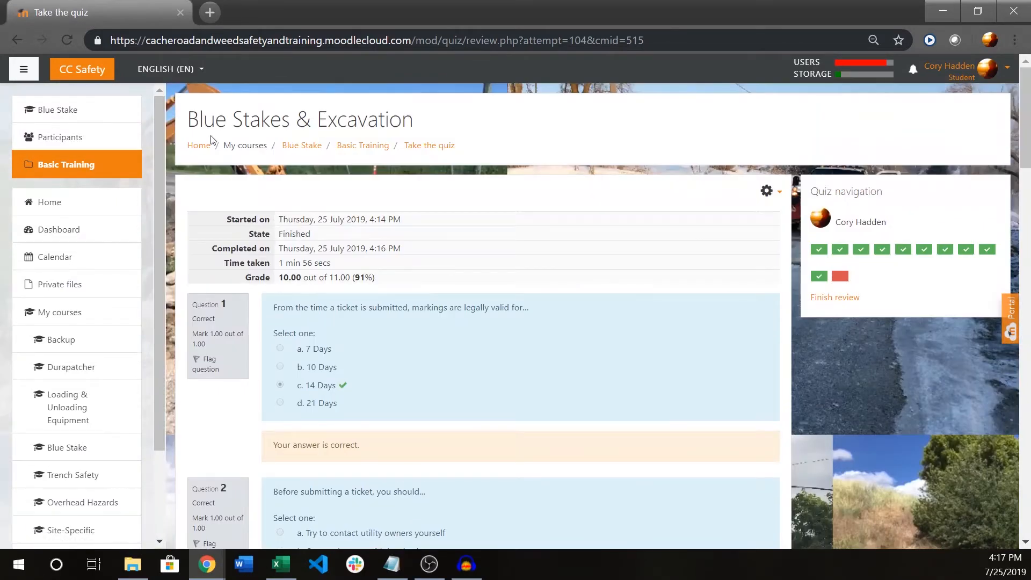
# - Go from the site home's course catalog to the Blue Stakes & Excavation quiz and review the finished attempt again
pyautogui.click(199, 145)
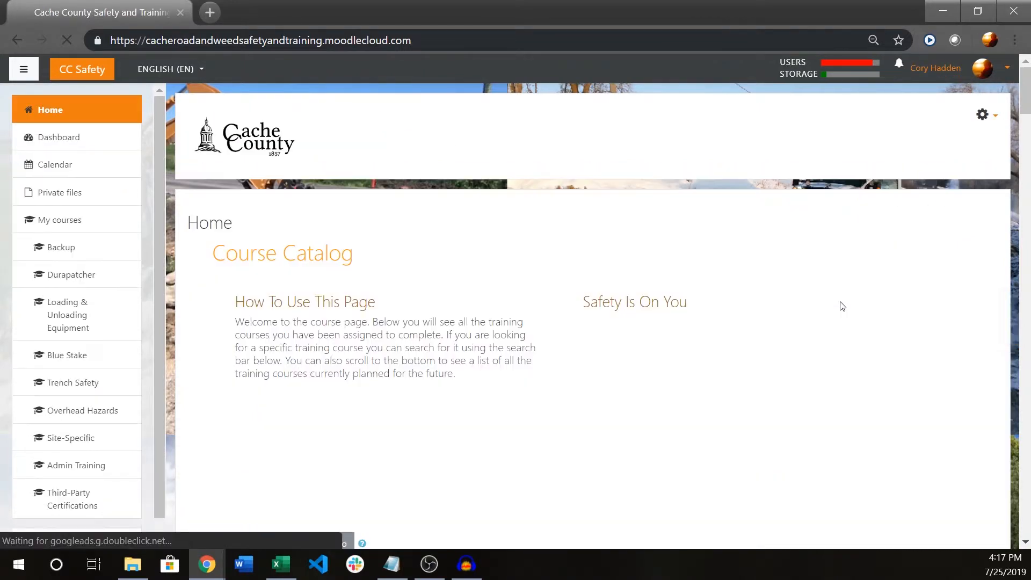
pyautogui.scroll(-10, 665, 240)
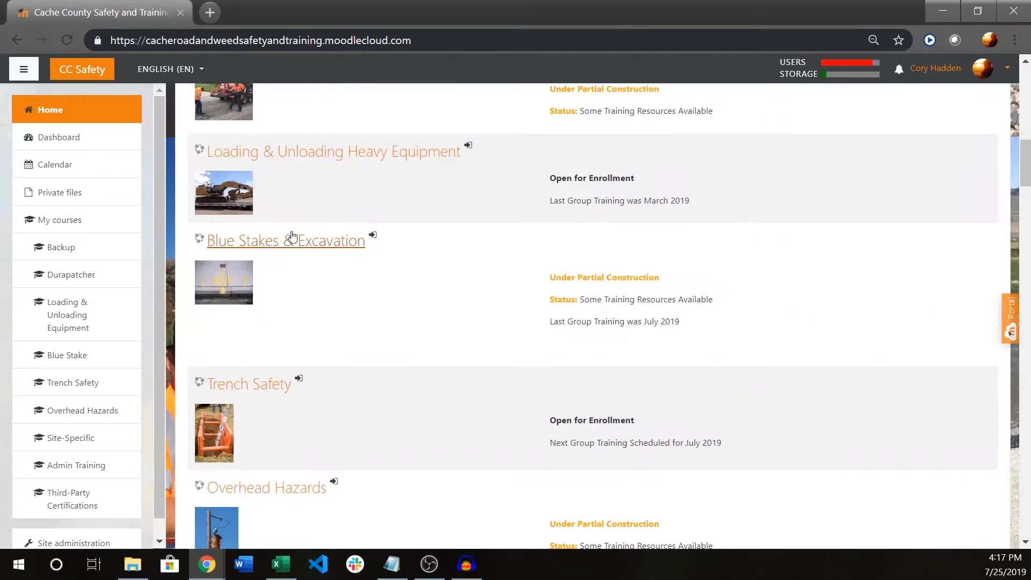
pyautogui.click(326, 243)
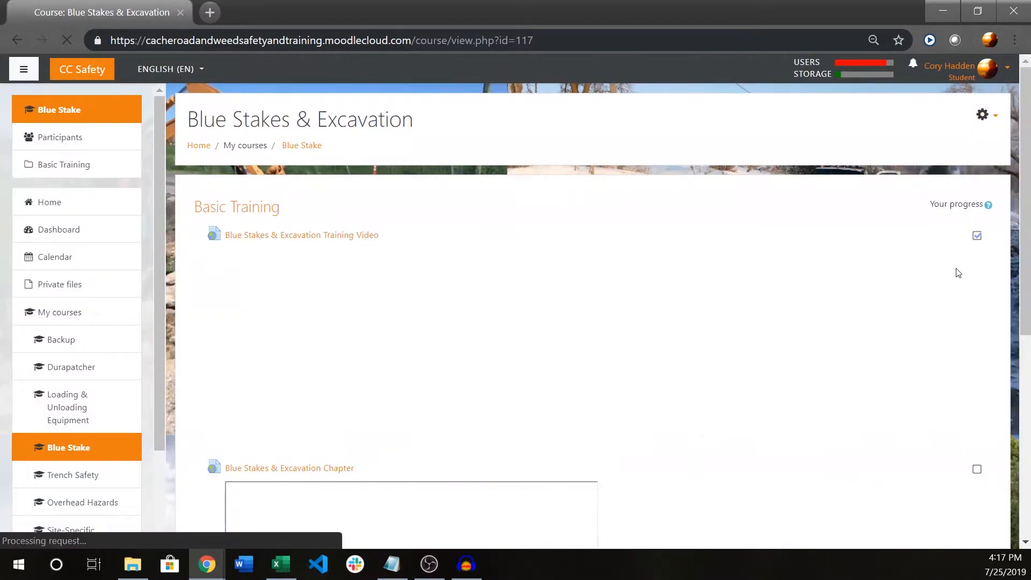
pyautogui.scroll(-8, 652, 233)
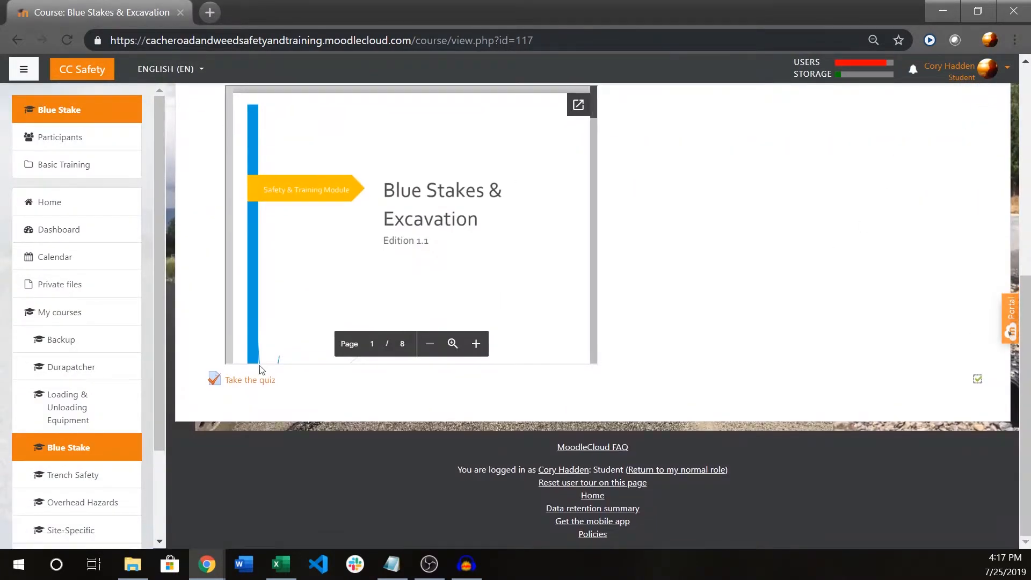
pyautogui.click(255, 384)
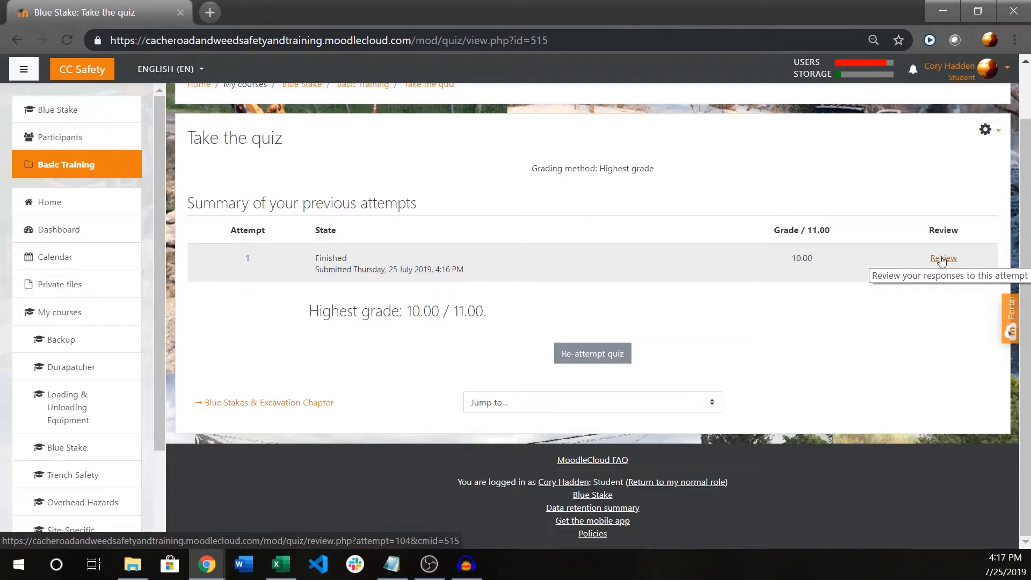
pyautogui.click(941, 260)
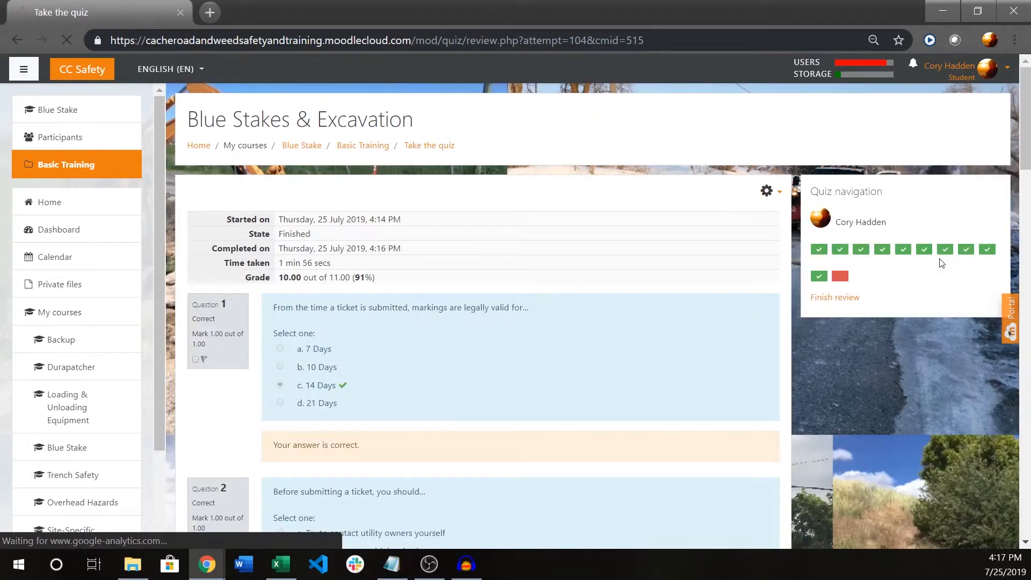
pyautogui.scroll(-10, 618, 344)
pyautogui.scroll(-7, 574, 363)
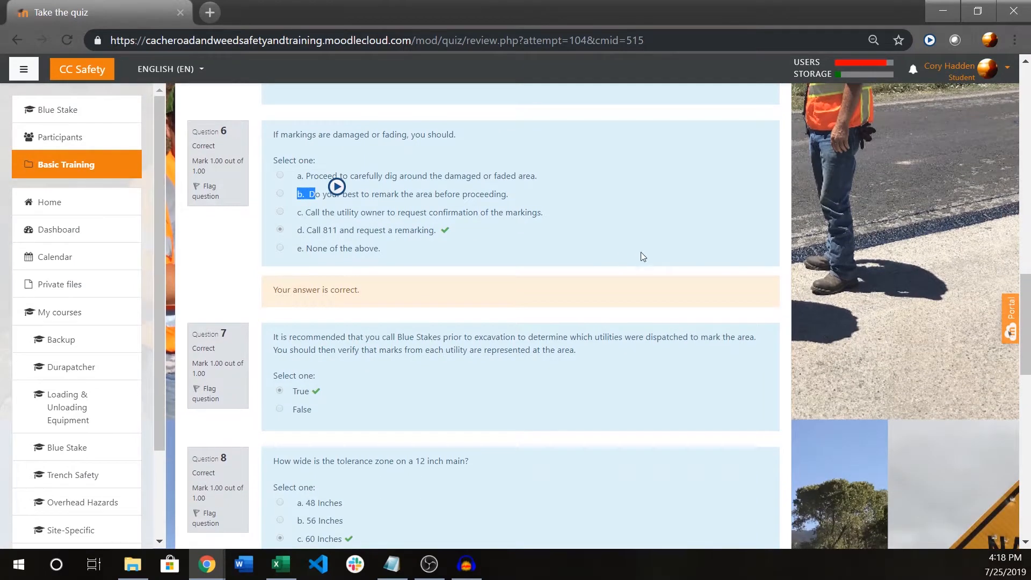
# - Leave the student role and return to the normal role on the quiz review page
pyautogui.scroll(17, 820, 225)
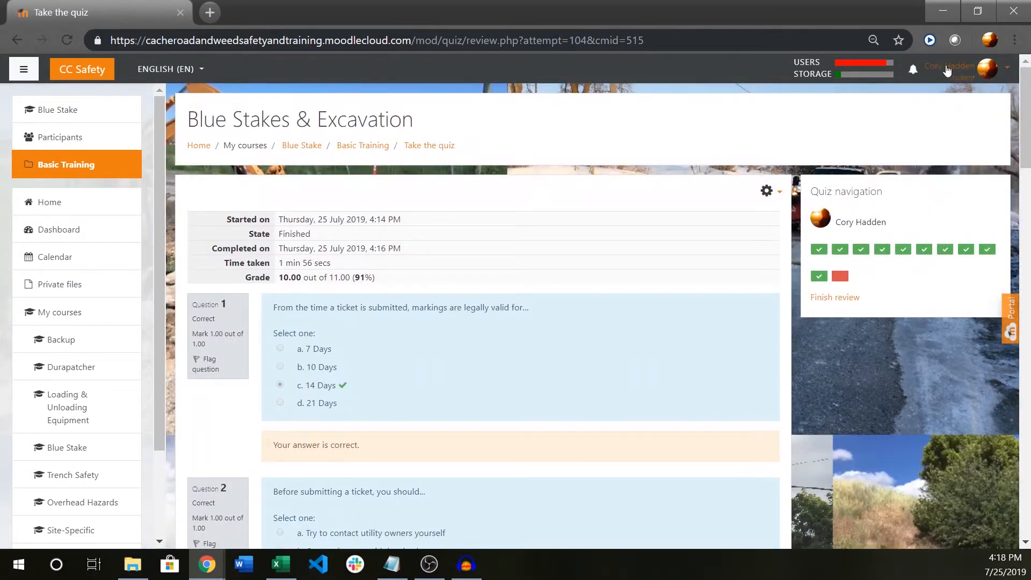
pyautogui.click(947, 70)
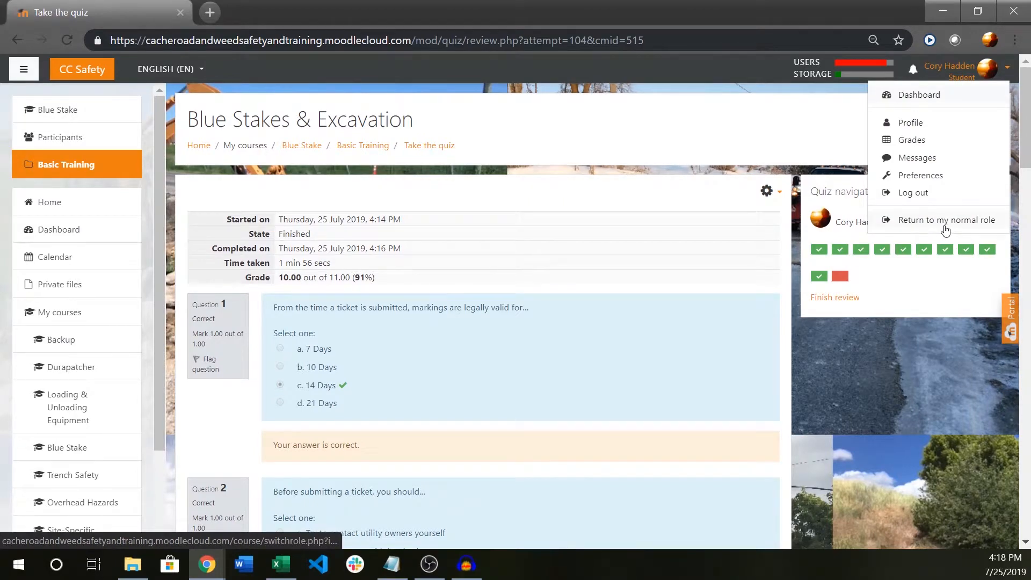
pyautogui.click(946, 230)
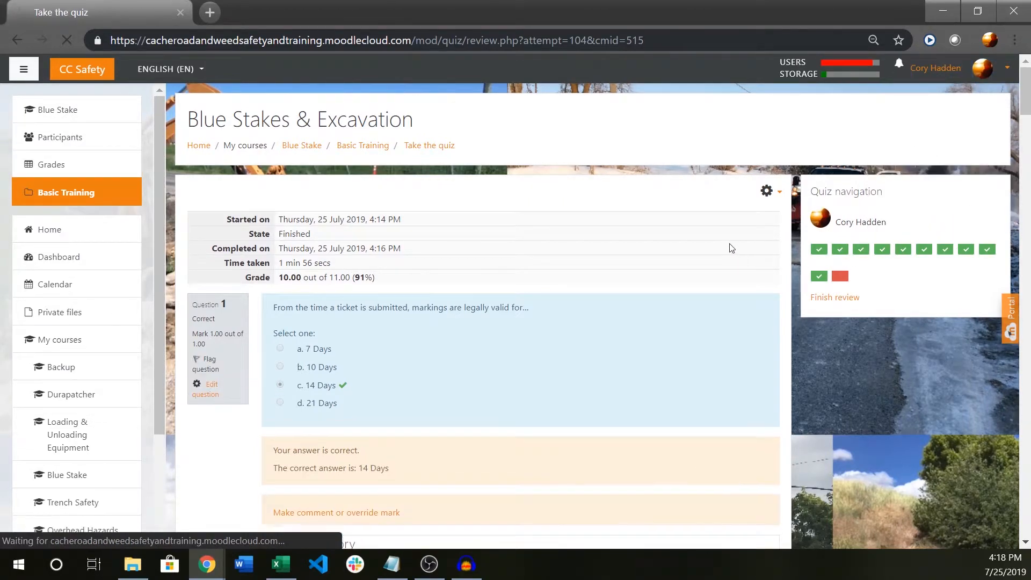
# - Open the comment and mark override for question 1 of the finished attempt and write the comment "HEy great job"
pyautogui.scroll(-7, 556, 230)
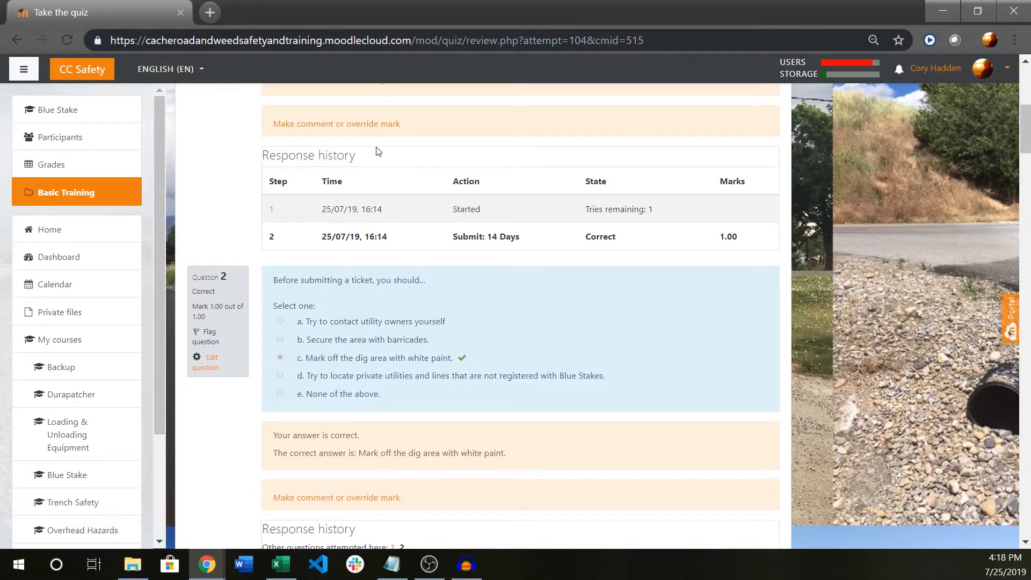
pyautogui.scroll(-4, 378, 230)
pyautogui.scroll(4, 459, 295)
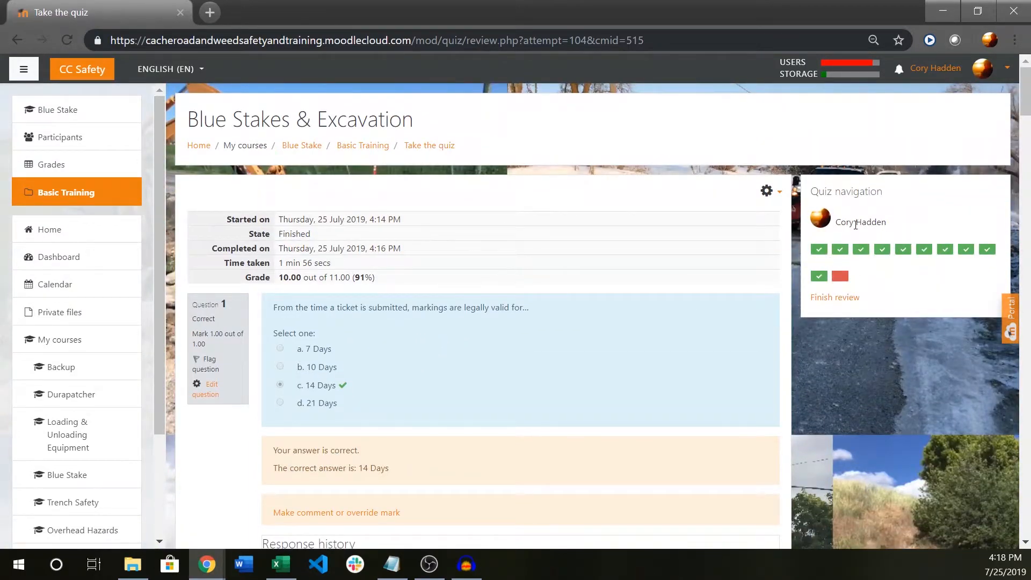
pyautogui.scroll(-2, 375, 398)
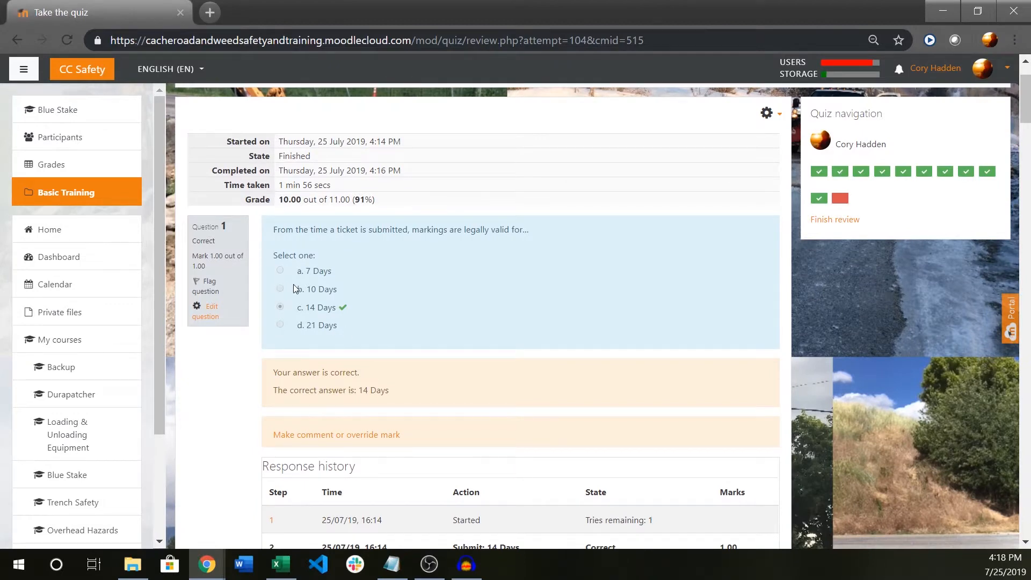
pyautogui.scroll(-2, 301, 295)
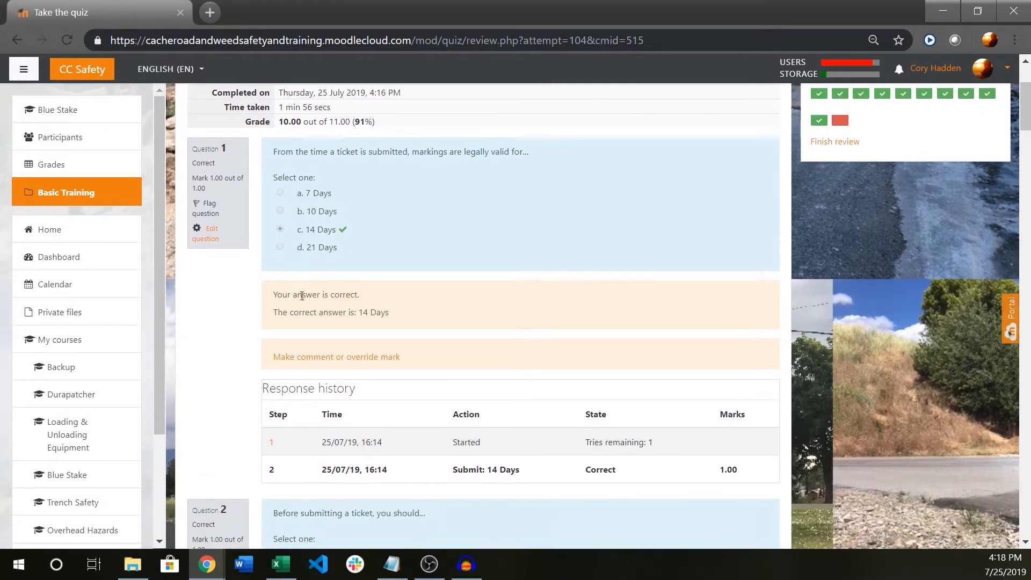
pyautogui.click(348, 358)
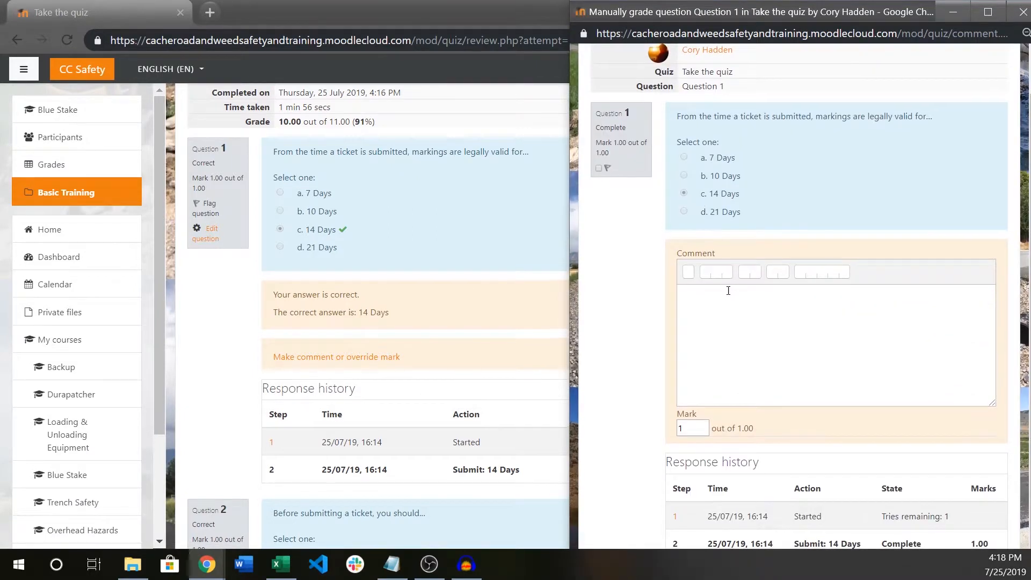
pyautogui.click(734, 314)
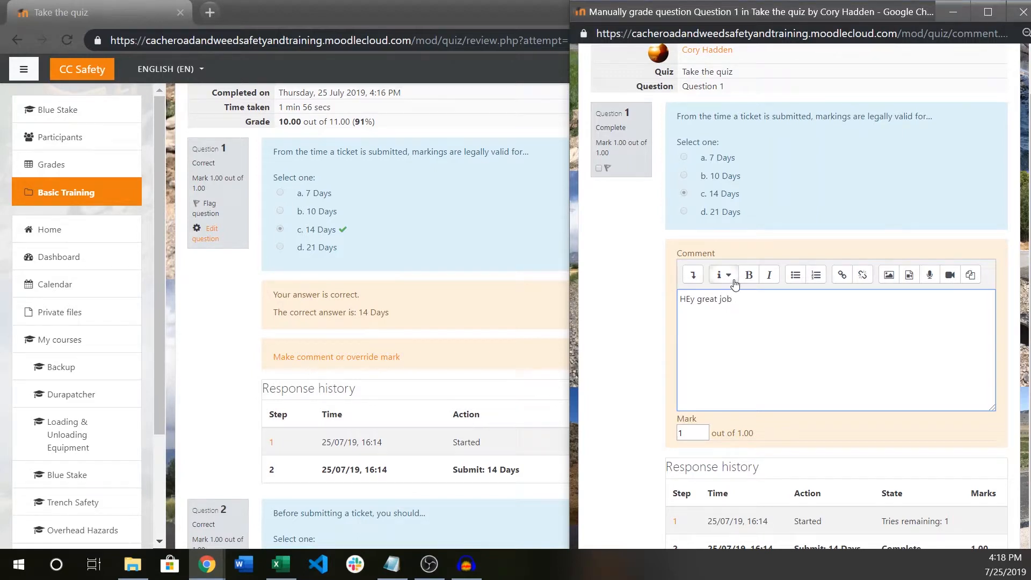
# - Try to override question 1's mark with 2 and save the manual grade
pyautogui.scroll(-1, 808, 421)
pyautogui.click(708, 420)
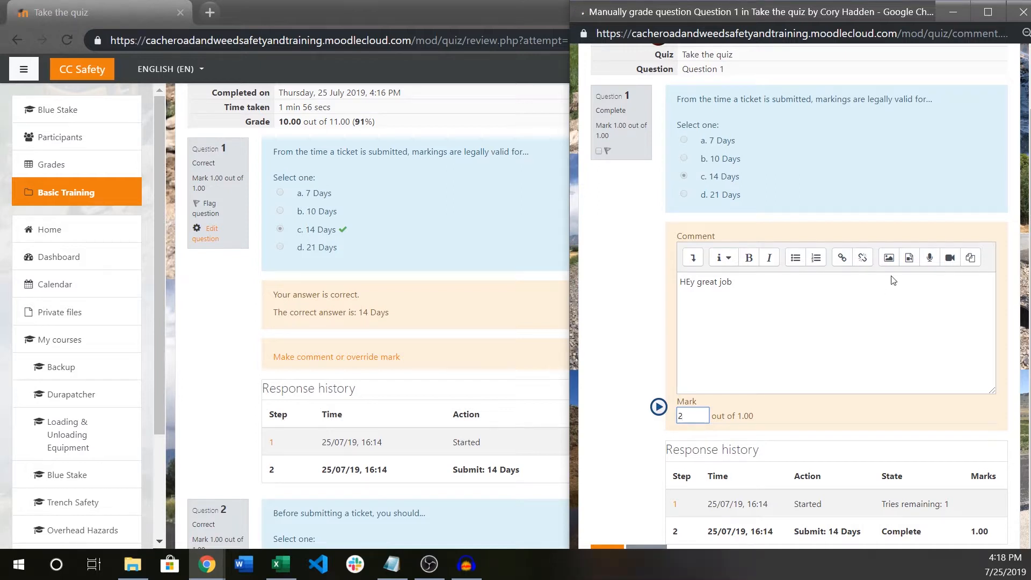
pyautogui.scroll(-1, 726, 412)
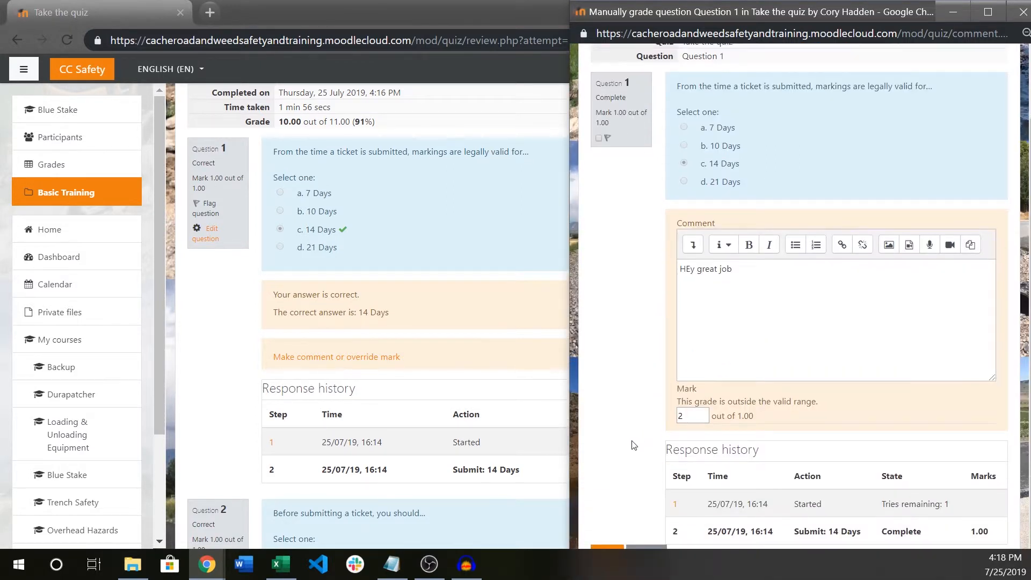
pyautogui.click(604, 548)
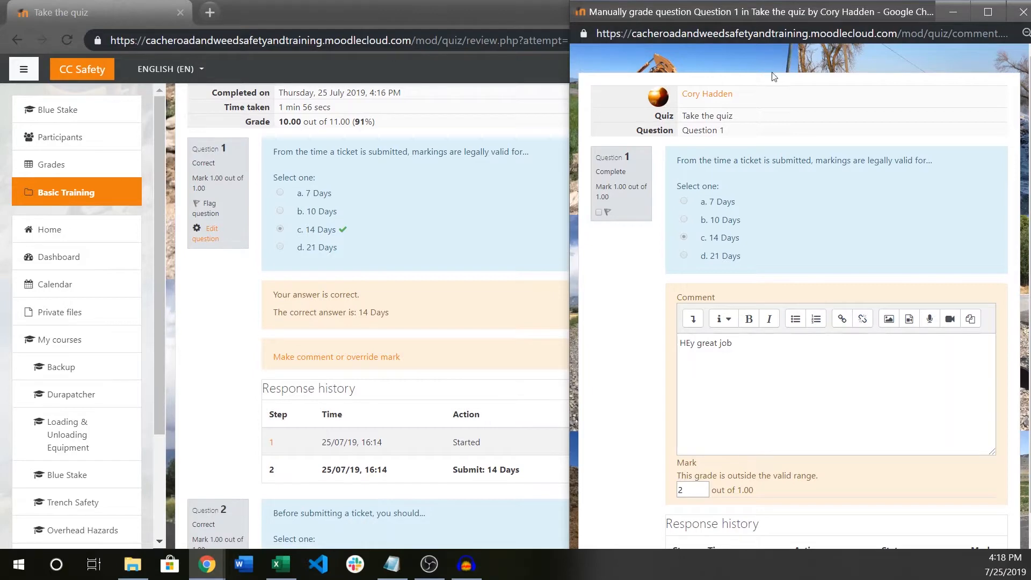
pyautogui.moveTo(840, 14); pyautogui.dragTo(447, 7)
pyautogui.moveTo(535, 5); pyautogui.dragTo(544, 40)
pyautogui.scroll(-5, 545, 212)
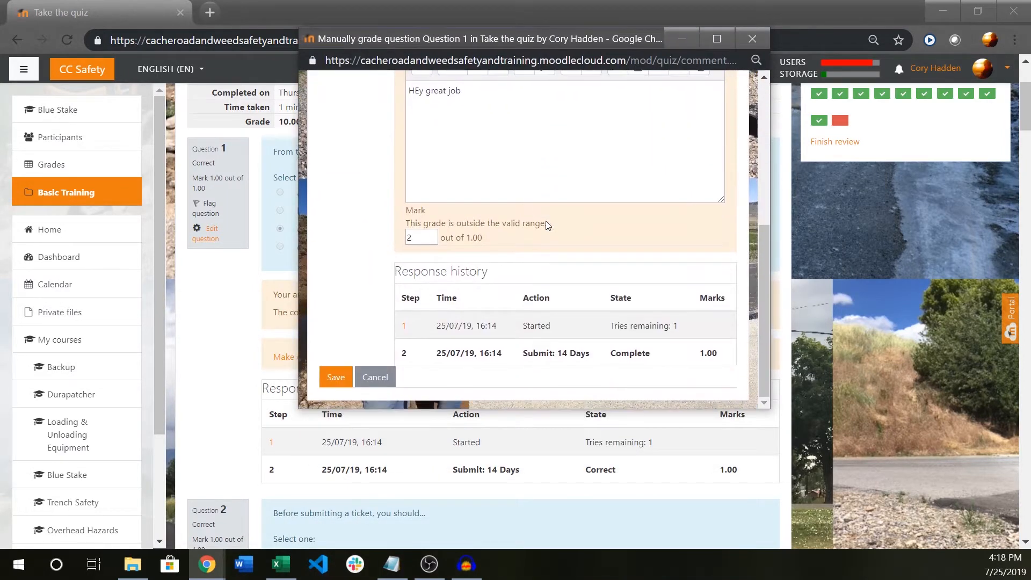
pyautogui.click(335, 377)
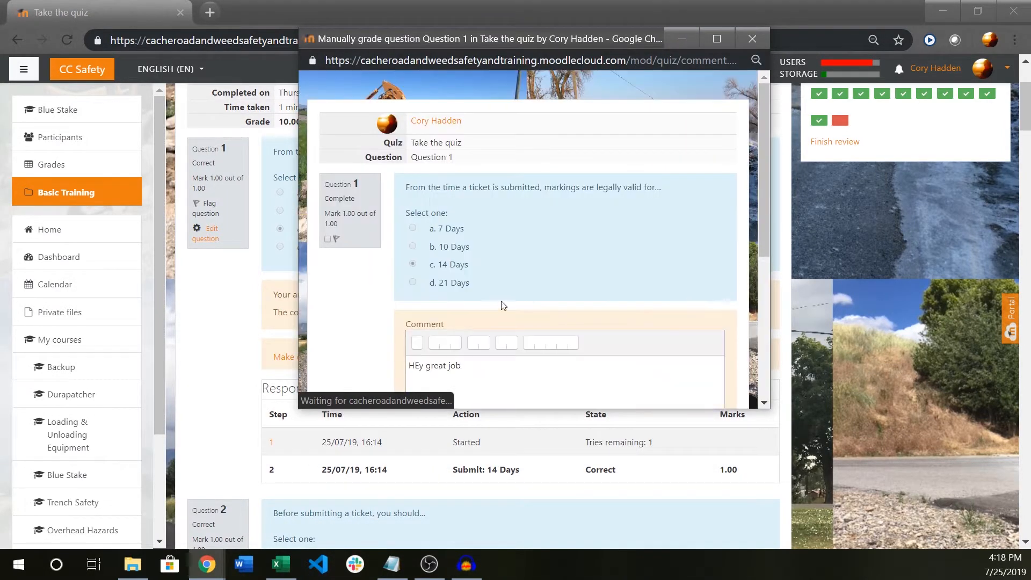
# - Set question 1's mark to .5 and save the manual grade with its comment
pyautogui.scroll(-5, 521, 265)
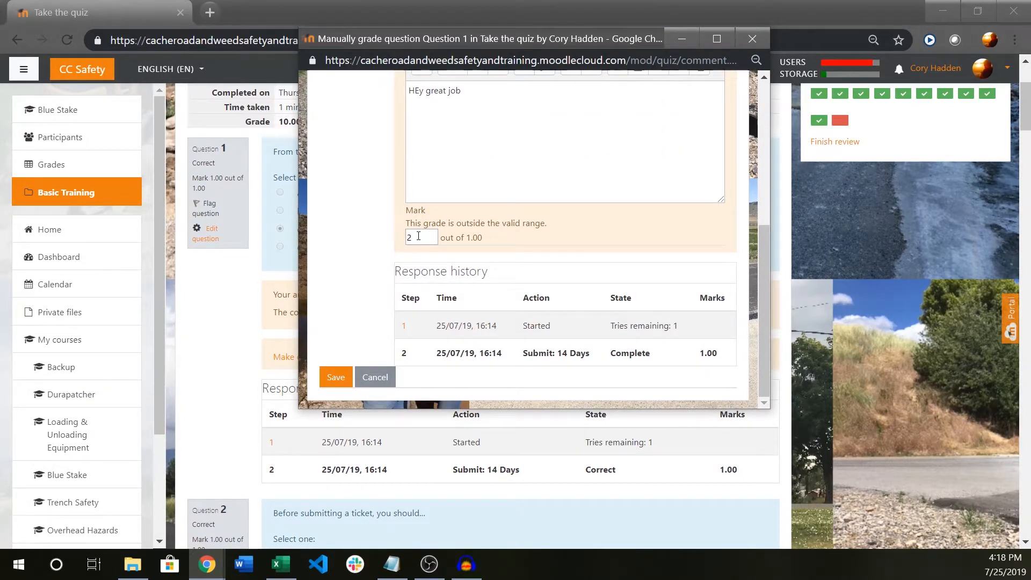
pyautogui.moveTo(419, 236); pyautogui.dragTo(341, 244)
pyautogui.write('1')
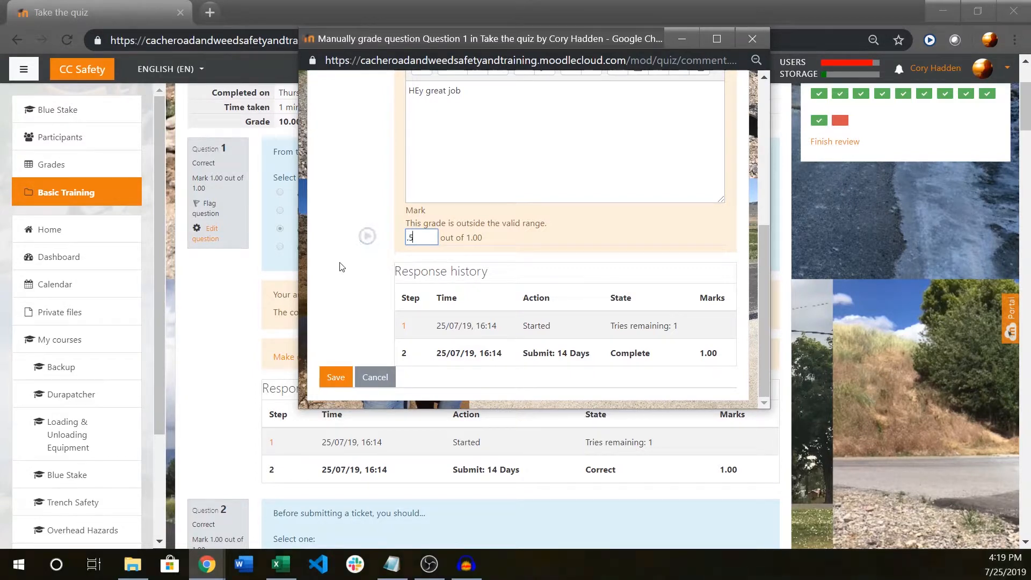
pyautogui.press('Return')
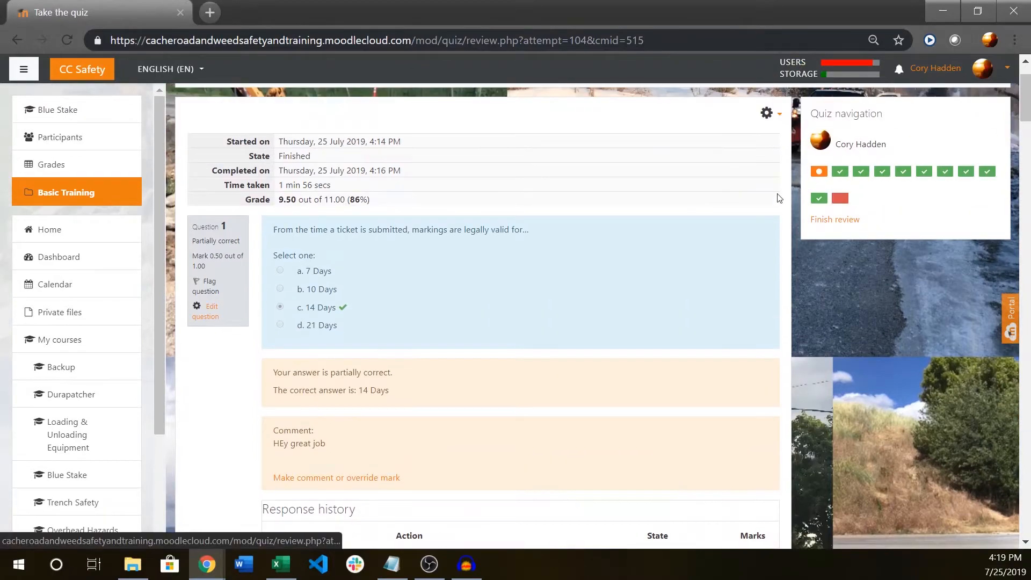
# - Review the regraded attempt from question 1 through question 11 and return to its grade summary
pyautogui.scroll(-4, 456, 225)
pyautogui.scroll(-20, 345, 223)
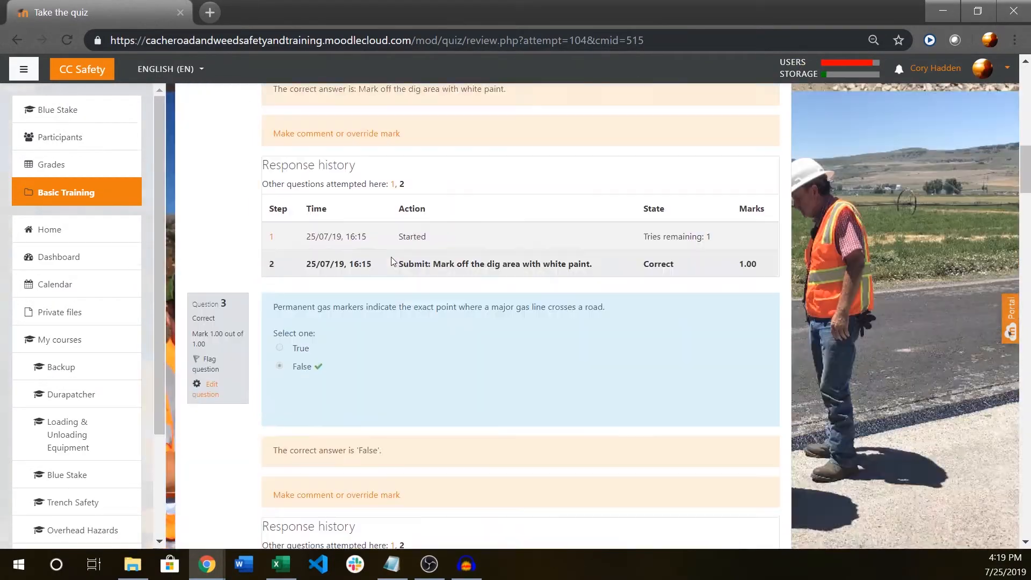
pyautogui.scroll(-10, 384, 410)
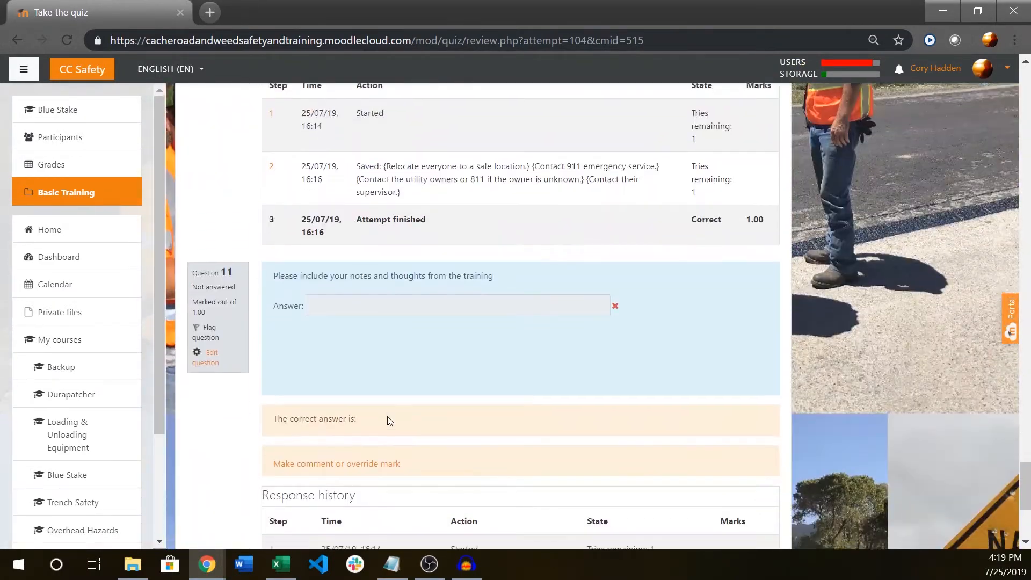
pyautogui.scroll(20, 299, 199)
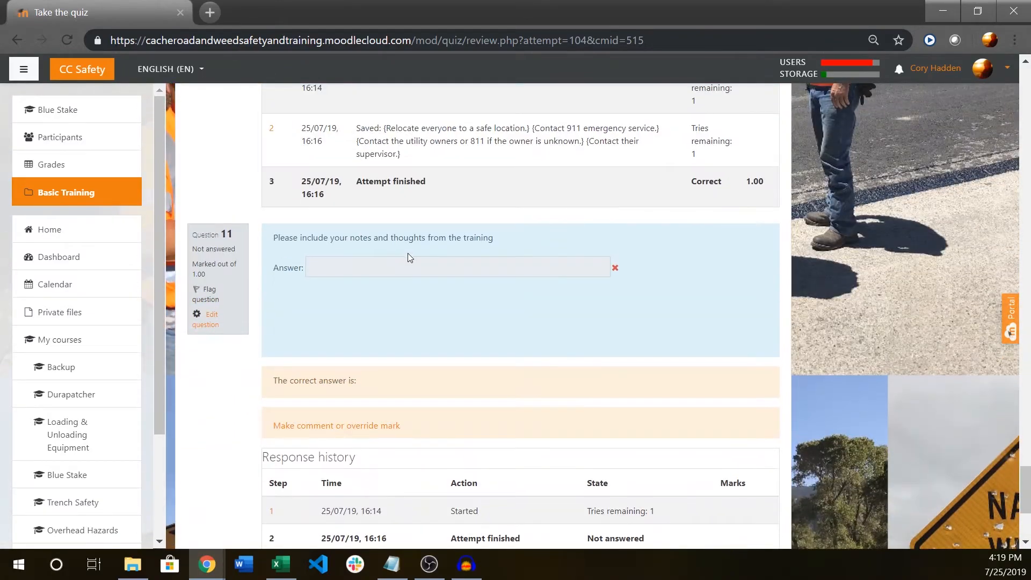
pyautogui.scroll(15, 666, 311)
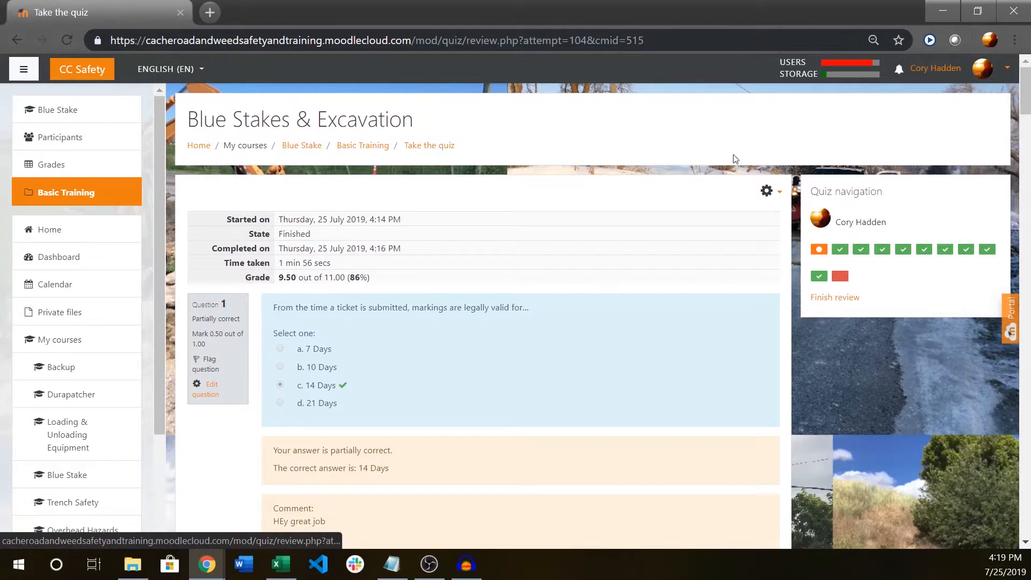
# - Go through the site home to the dashboard and examine the completion progress in the course overview
pyautogui.click(199, 151)
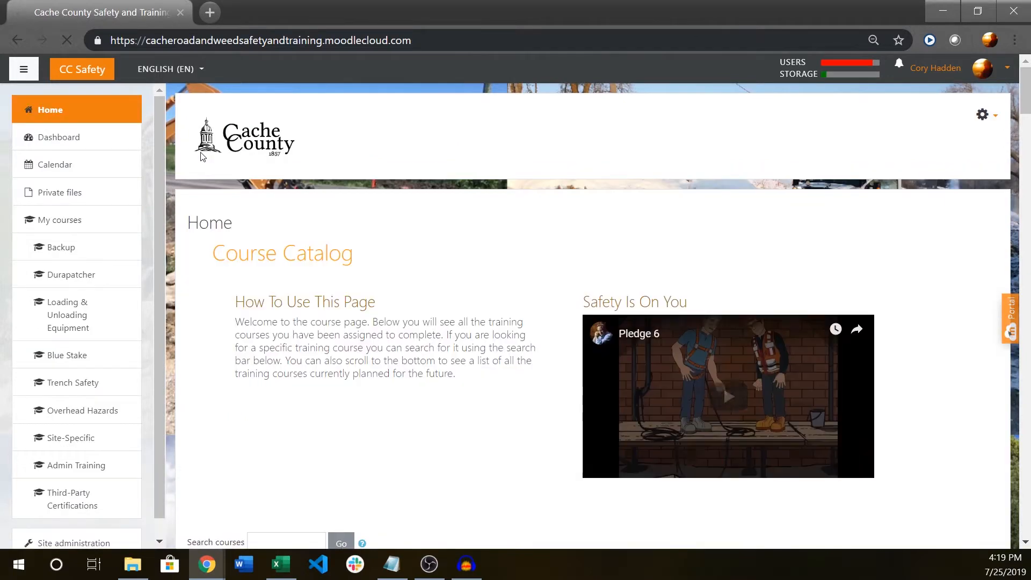
pyautogui.click(59, 138)
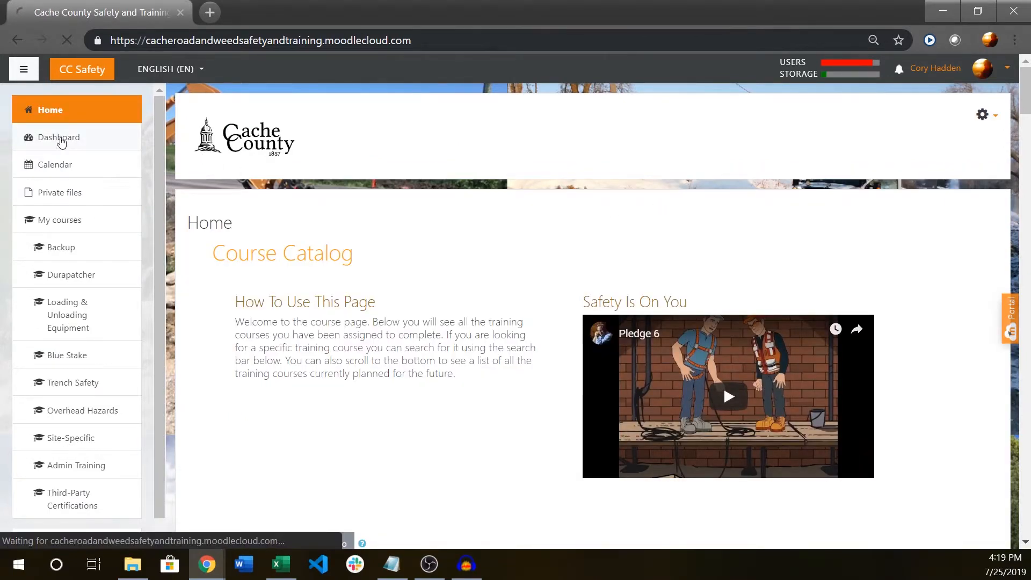
pyautogui.scroll(-4, 492, 317)
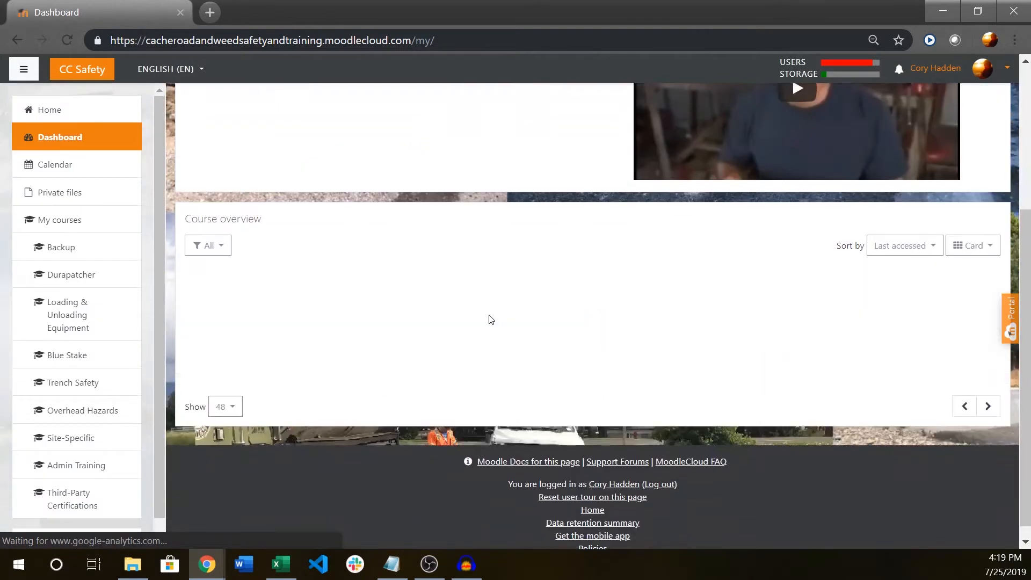
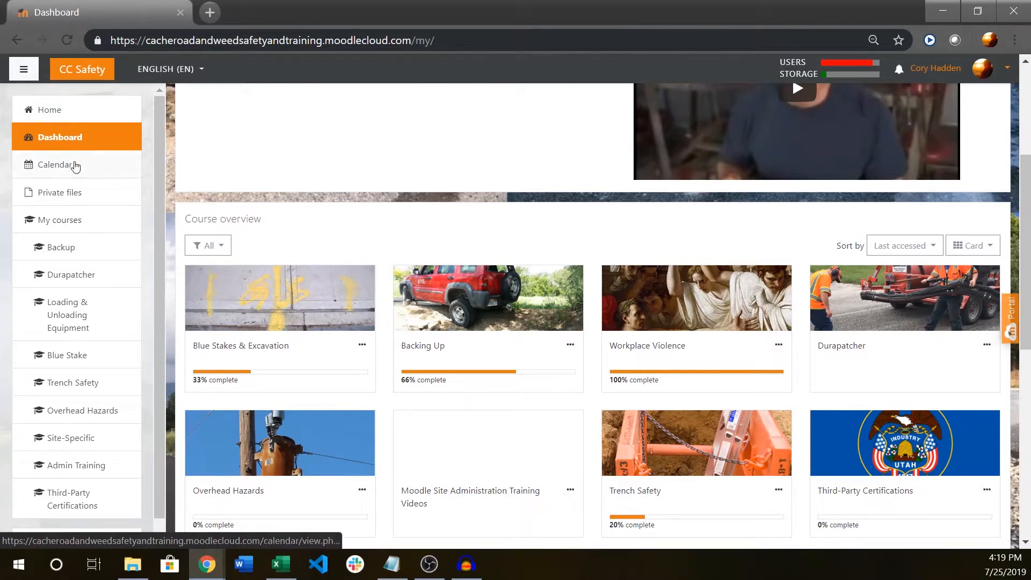
# - Open the Blue Stake course and go to its "Take the quiz" activity
pyautogui.click(51, 110)
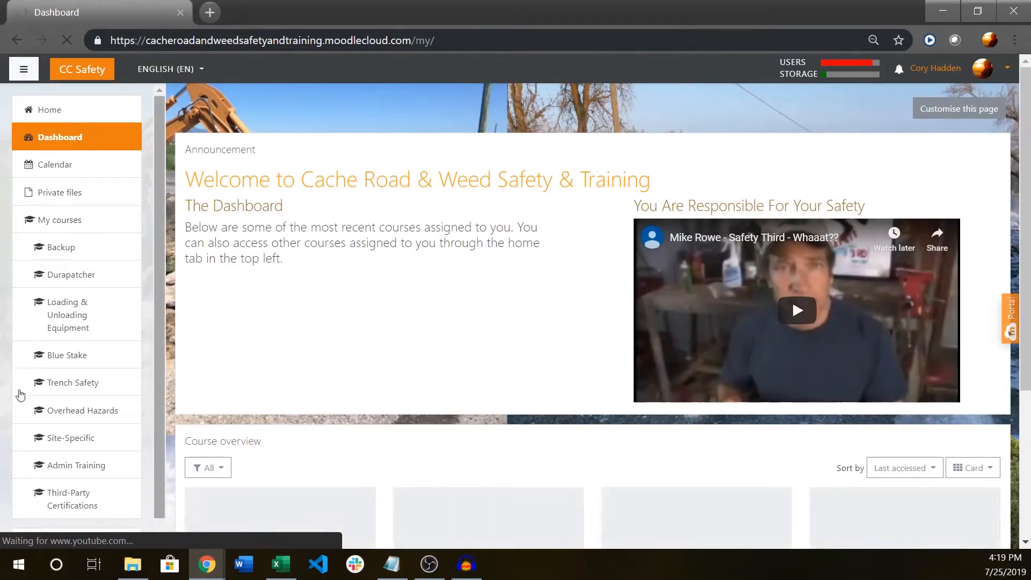
pyautogui.click(56, 356)
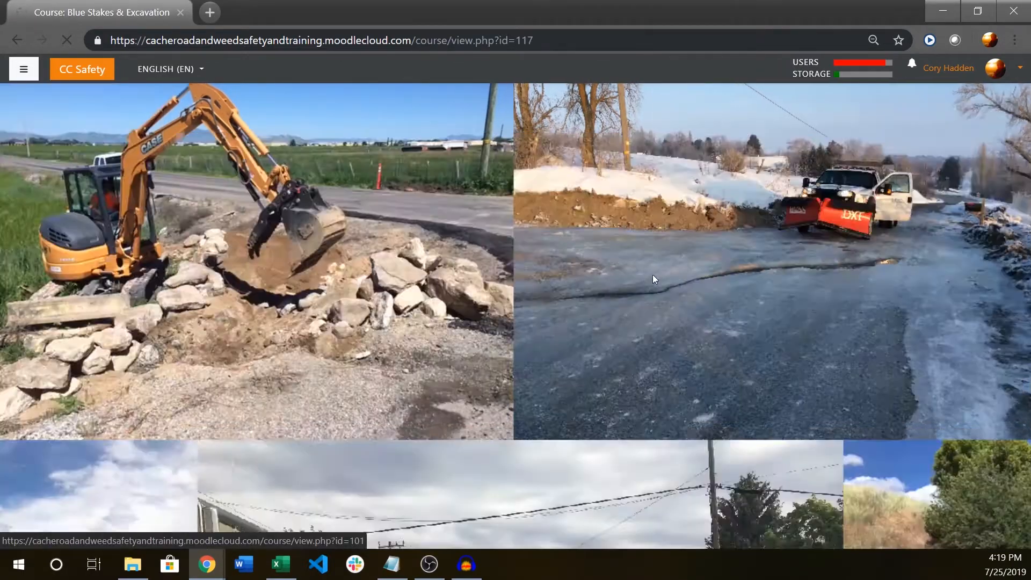
pyautogui.scroll(-5, 693, 312)
pyautogui.scroll(-3, 705, 320)
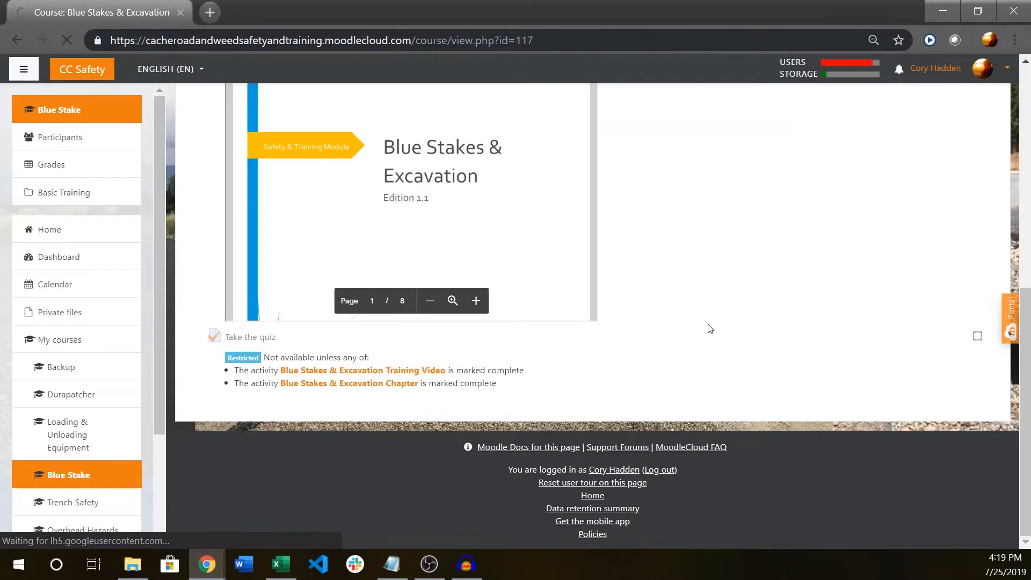
pyautogui.click(253, 342)
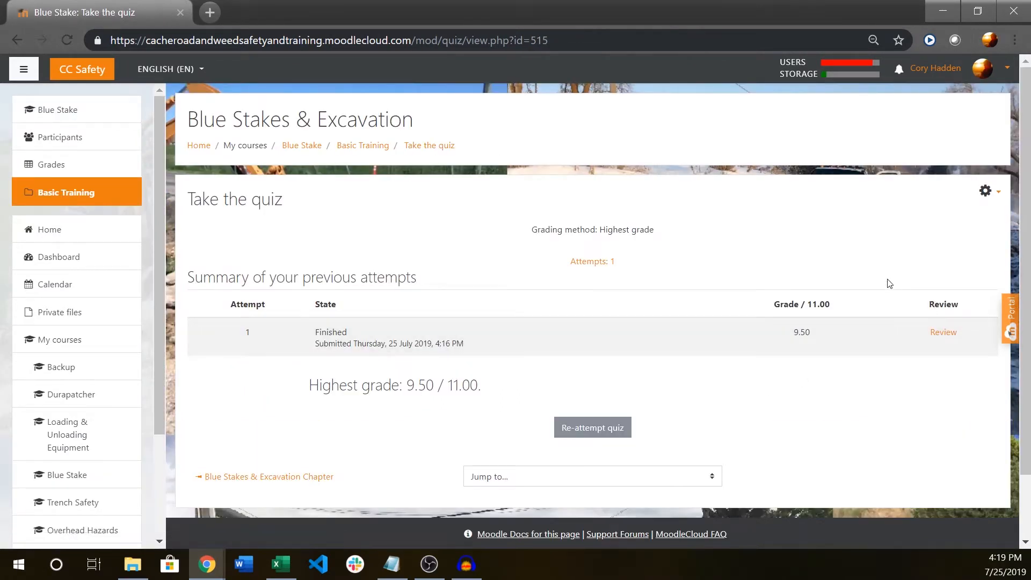
# - Open the question editing page of the "Take the quiz" activity
pyautogui.click(986, 192)
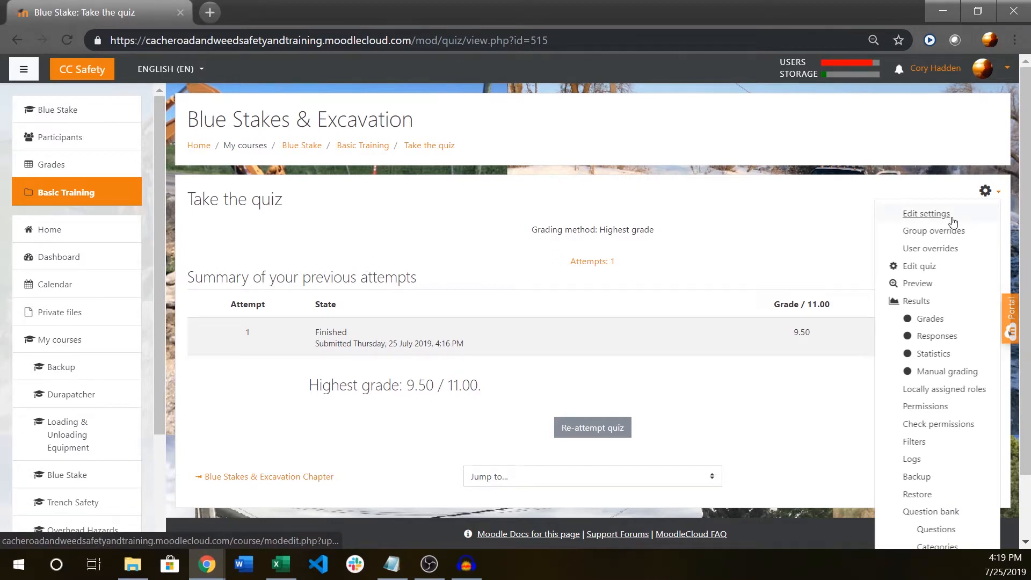
pyautogui.click(772, 257)
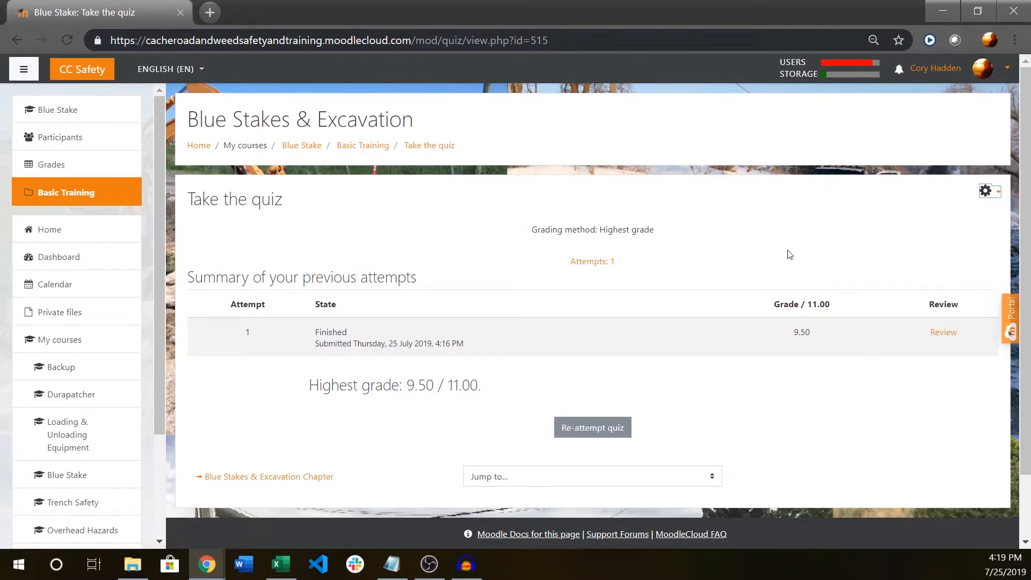
pyautogui.click(993, 198)
pyautogui.click(925, 265)
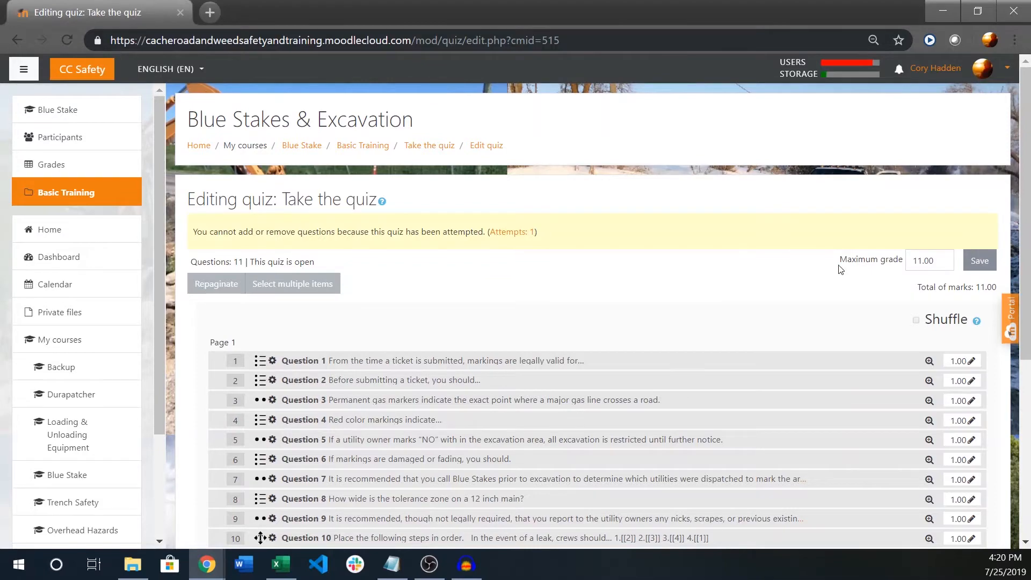
# - Examine the quiz's question list and the marks per question, and open the grades report of its attempts
pyautogui.scroll(-5, 796, 299)
pyautogui.scroll(3, 965, 360)
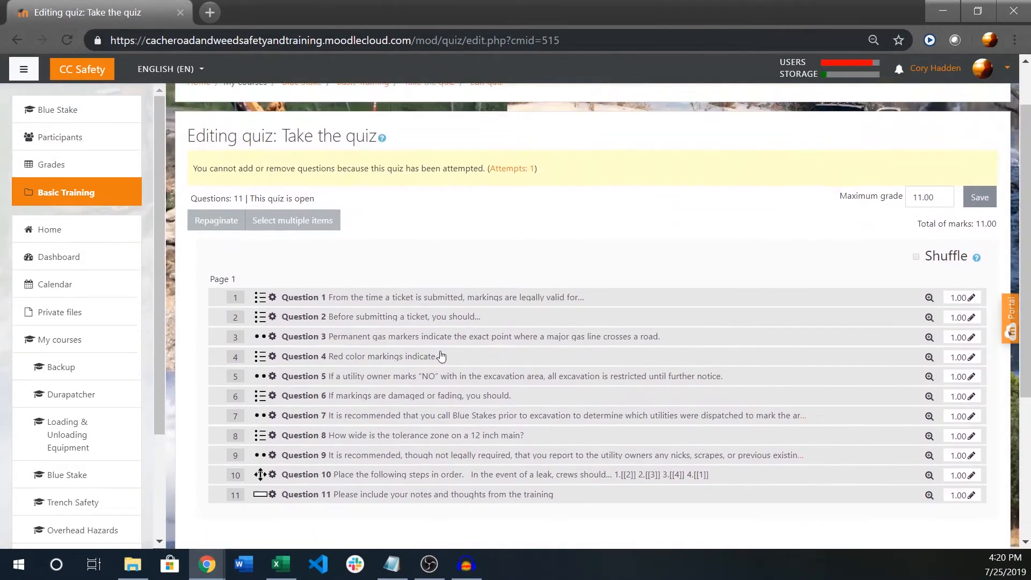
pyautogui.scroll(-5, 913, 312)
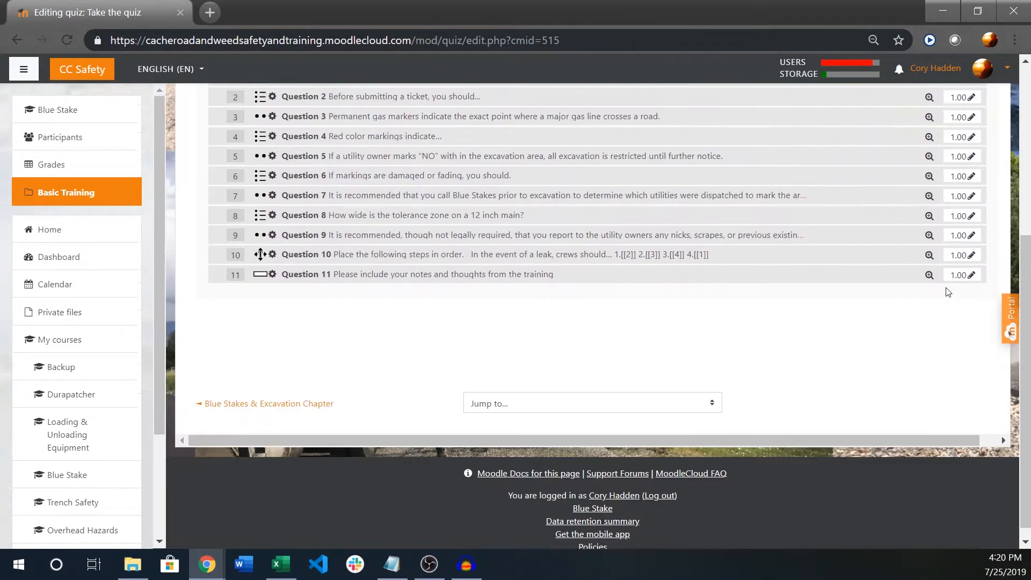
pyautogui.scroll(7, 947, 336)
pyautogui.scroll(-5, 913, 376)
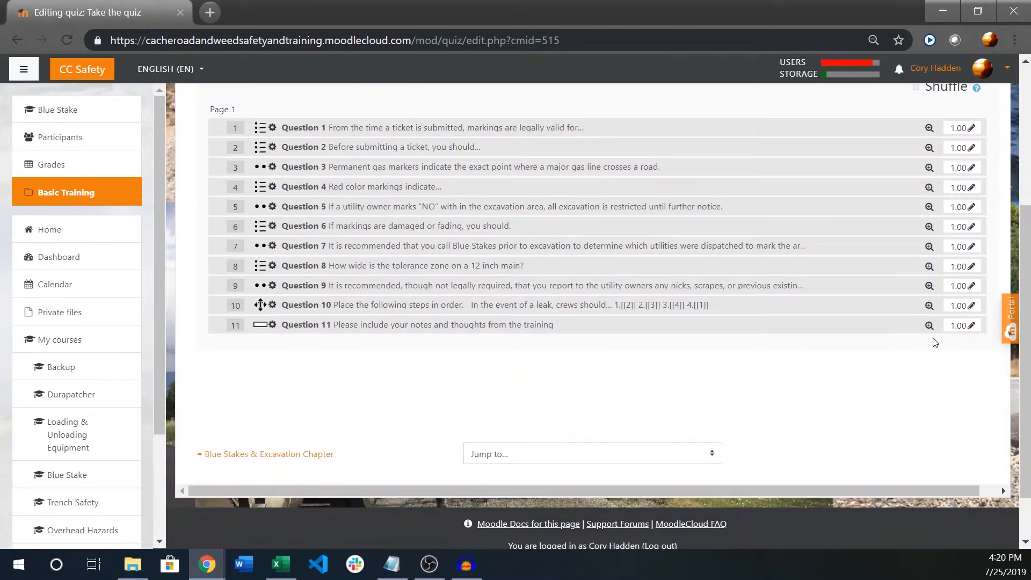
pyautogui.scroll(3, 944, 269)
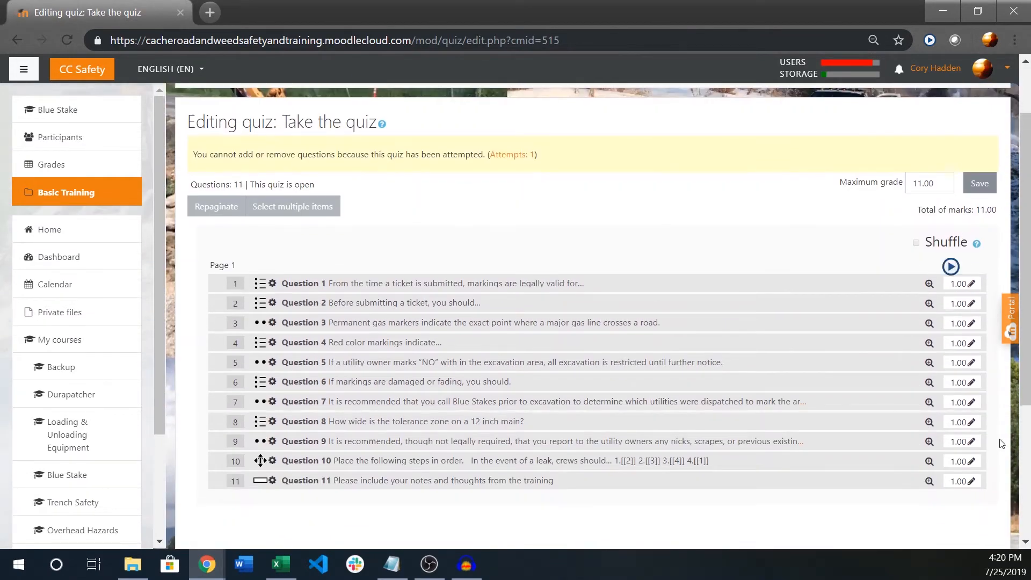
pyautogui.scroll(2, 559, 256)
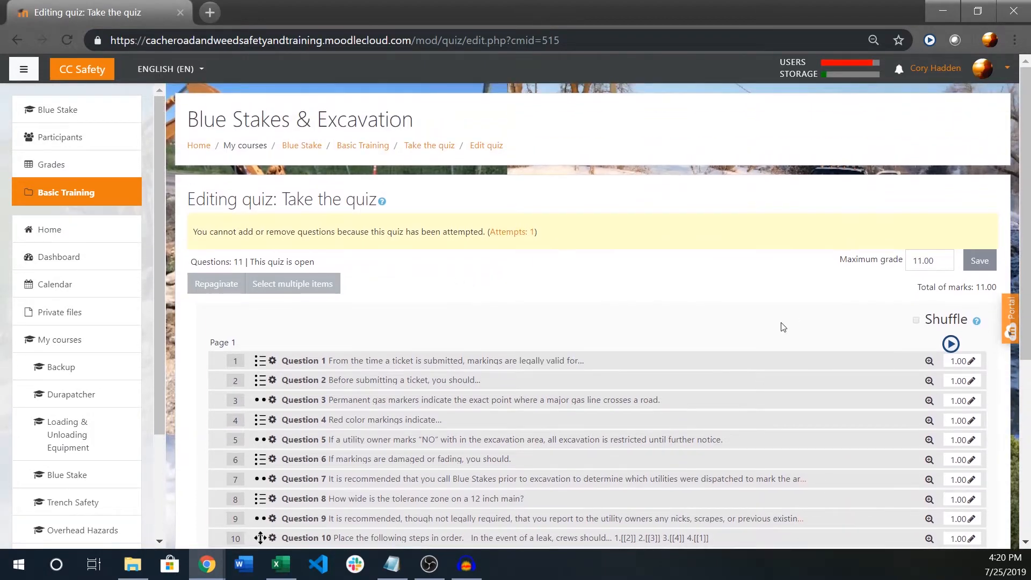
pyautogui.scroll(-3, 839, 289)
pyautogui.scroll(3, 753, 223)
pyautogui.click(514, 236)
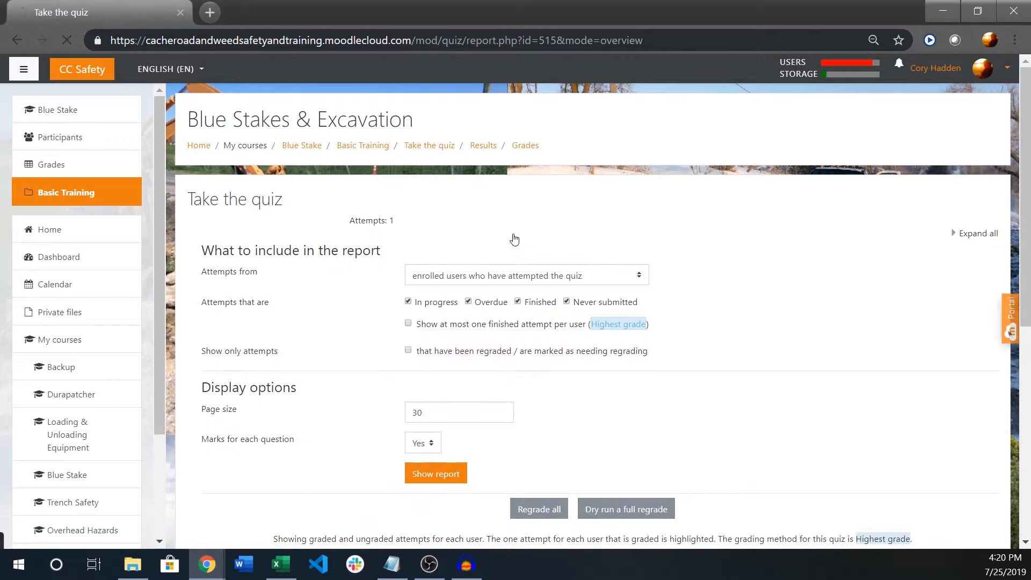
# - Delete the finished attempt listed in the grades report of the "Take the quiz" activity
pyautogui.scroll(-4, 524, 290)
pyautogui.scroll(-3, 518, 310)
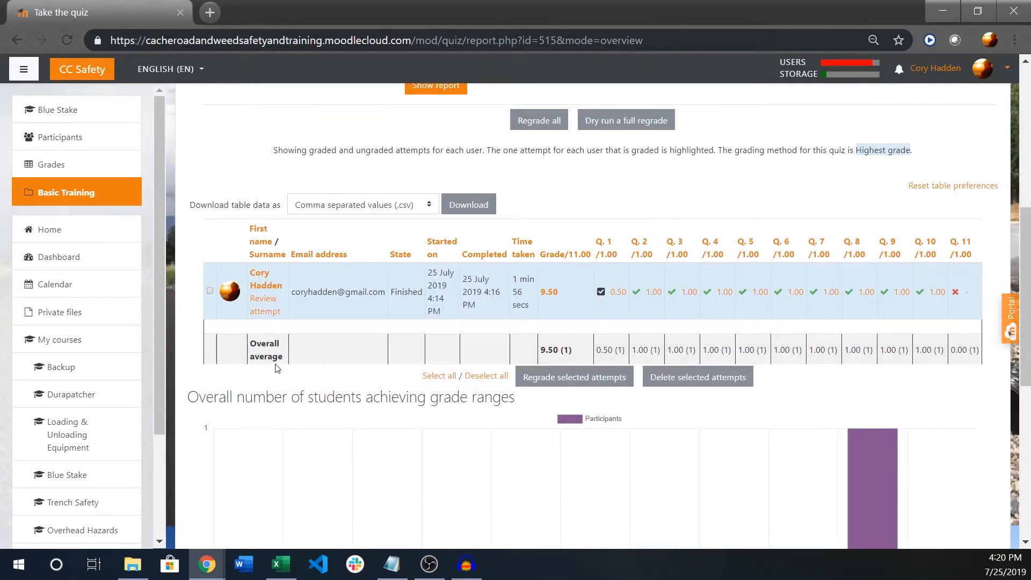
pyautogui.scroll(-2, 211, 215)
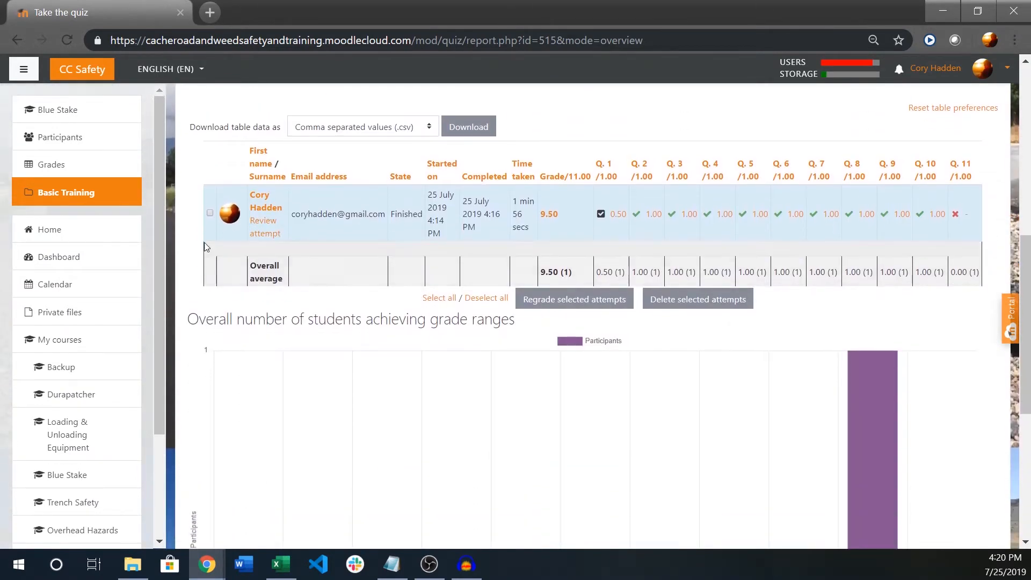
pyautogui.click(210, 214)
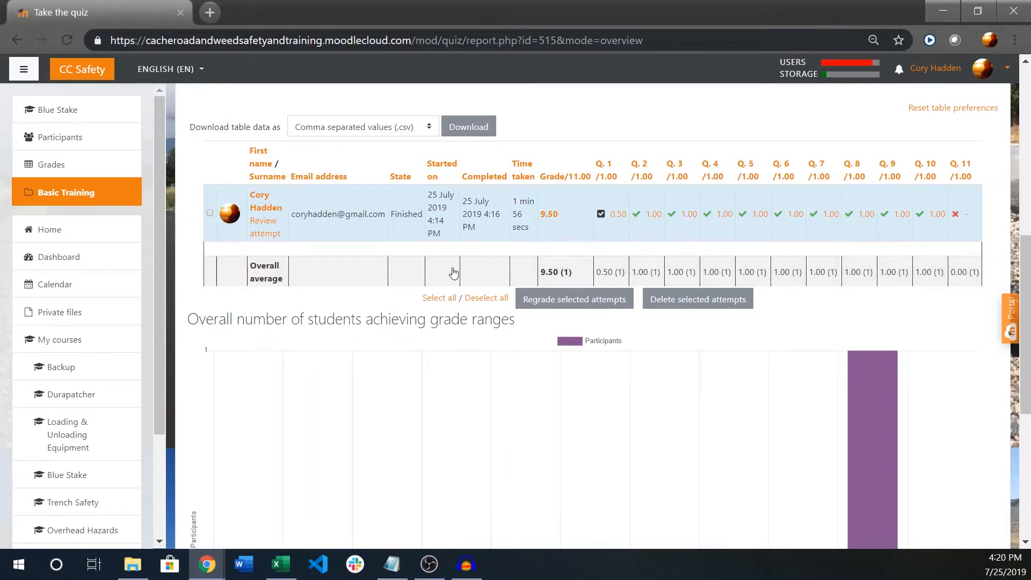
pyautogui.click(210, 214)
pyautogui.click(693, 304)
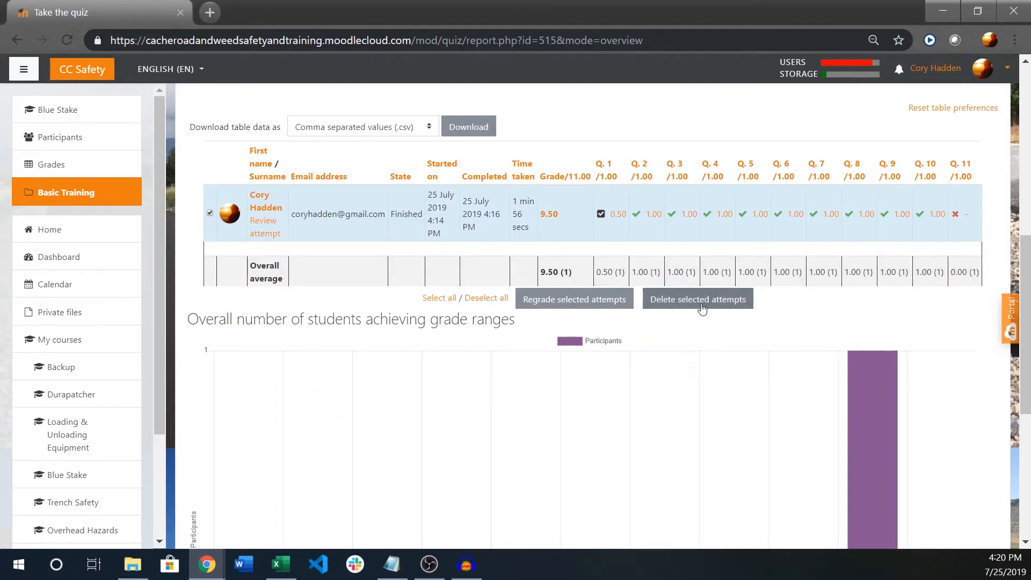
pyautogui.click(475, 375)
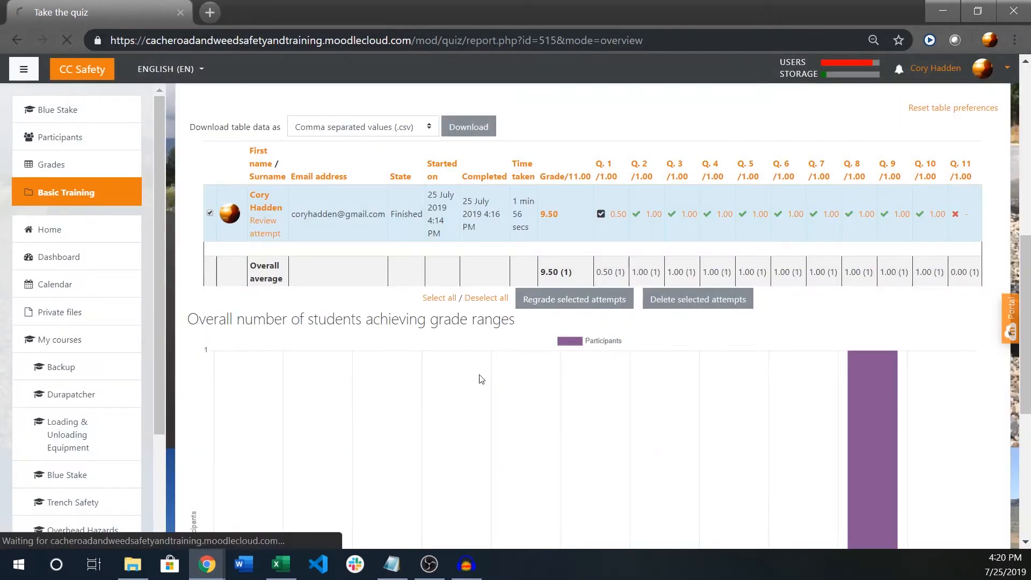
# - Return to the "Take the quiz" activity and open its question editing page
pyautogui.scroll(-3, 517, 328)
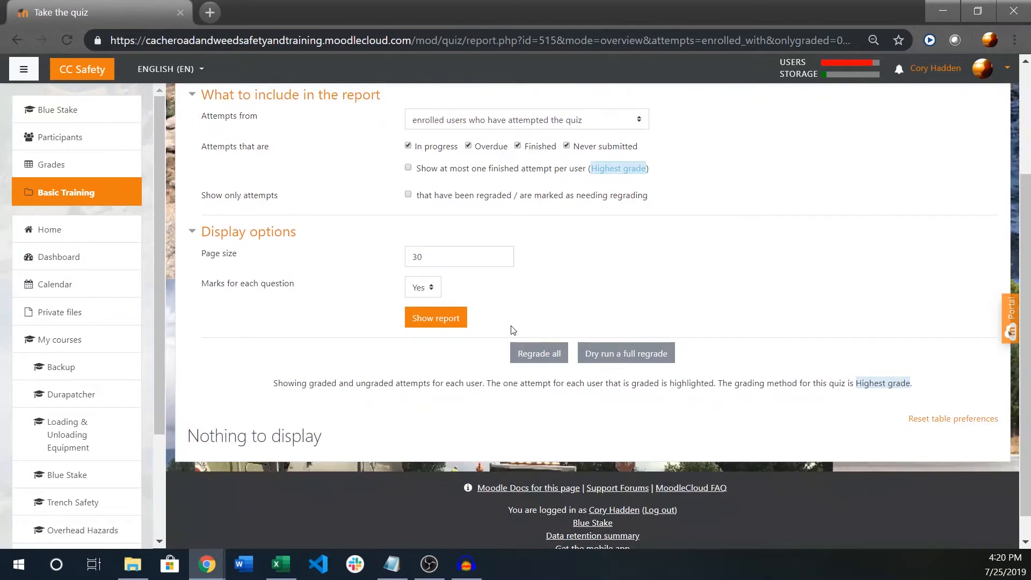
pyautogui.scroll(-1, 430, 359)
pyautogui.scroll(3, 553, 338)
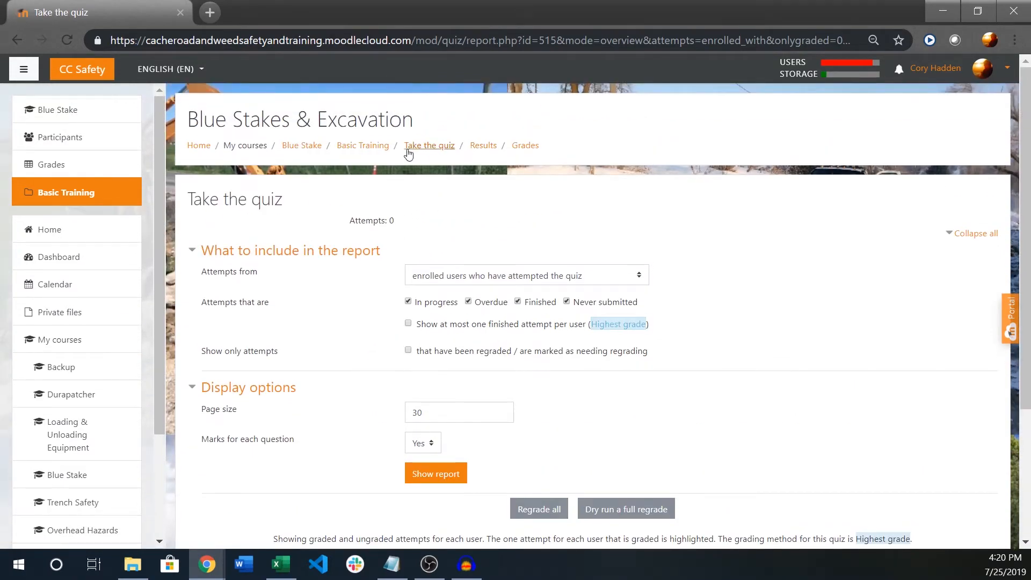
pyautogui.click(429, 151)
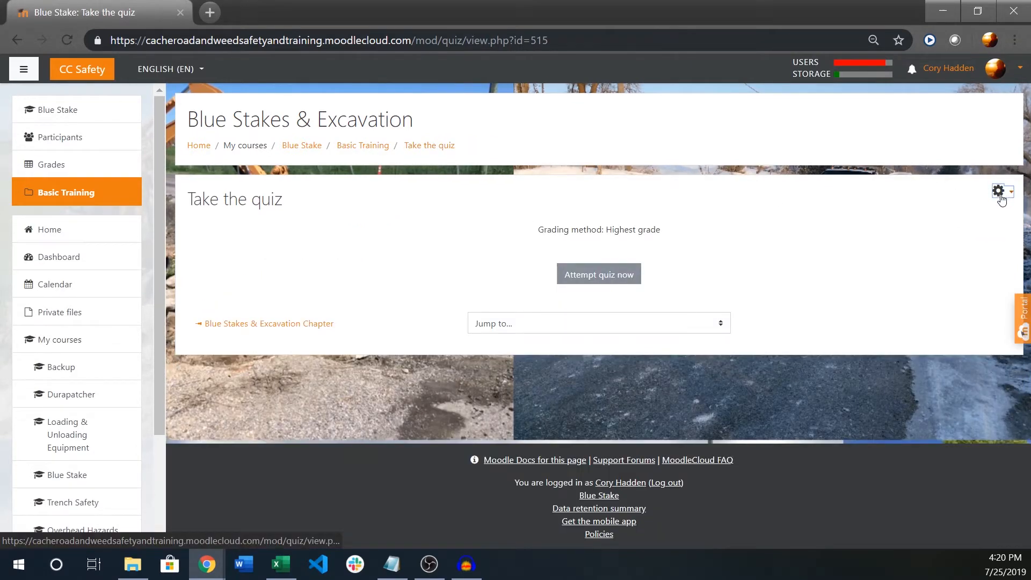
pyautogui.click(1001, 192)
pyautogui.click(916, 269)
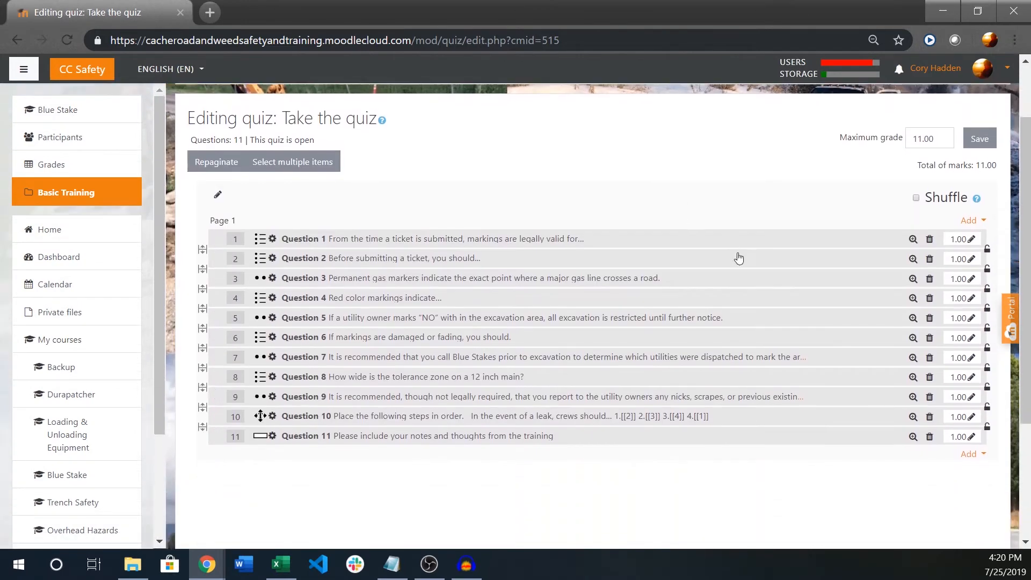
# - Open Question 6 for editing, go to the text of choice 2 among its answers, and save the question
pyautogui.scroll(-1, 739, 258)
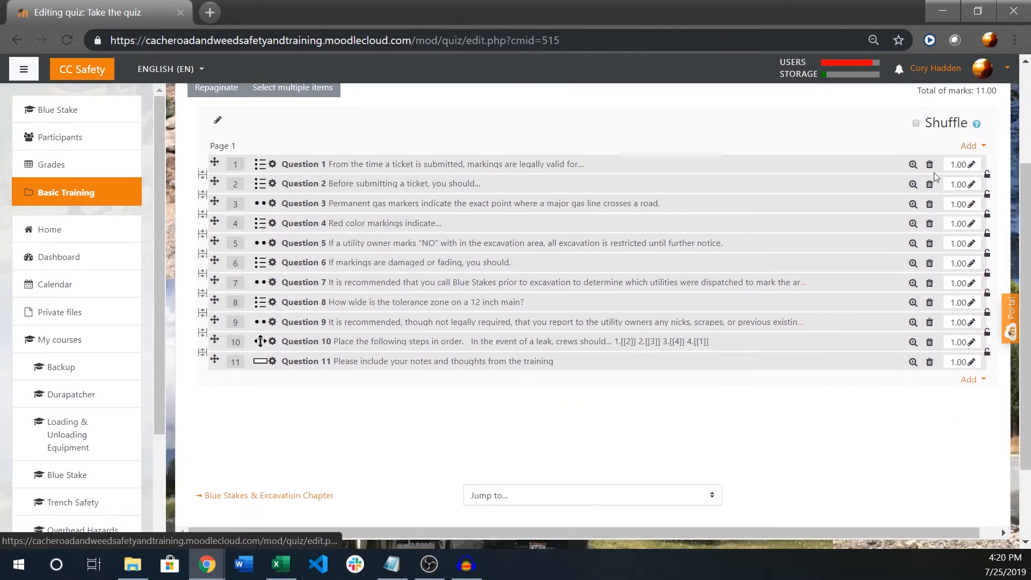
pyautogui.scroll(2, 23, 422)
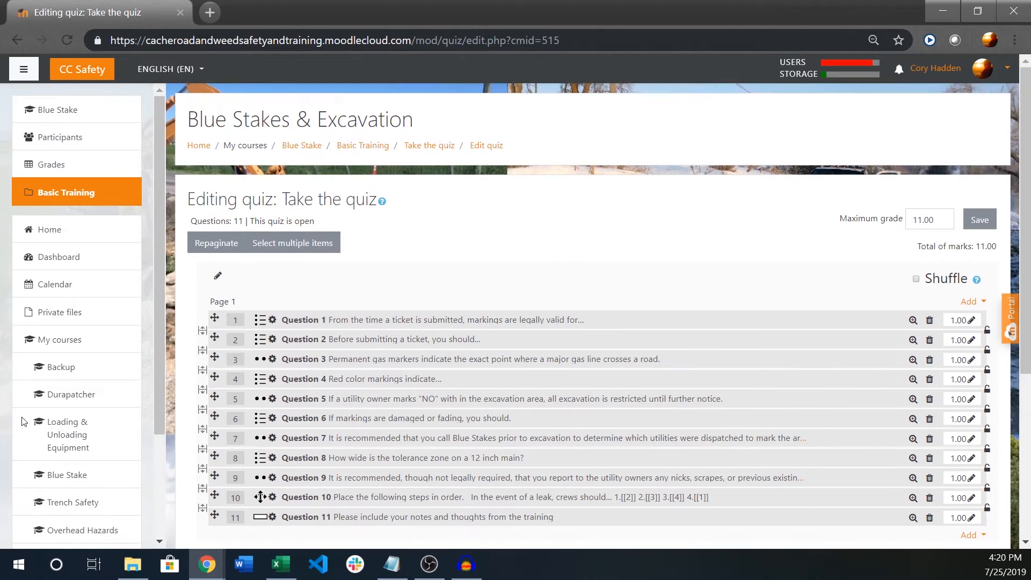
pyautogui.click(304, 422)
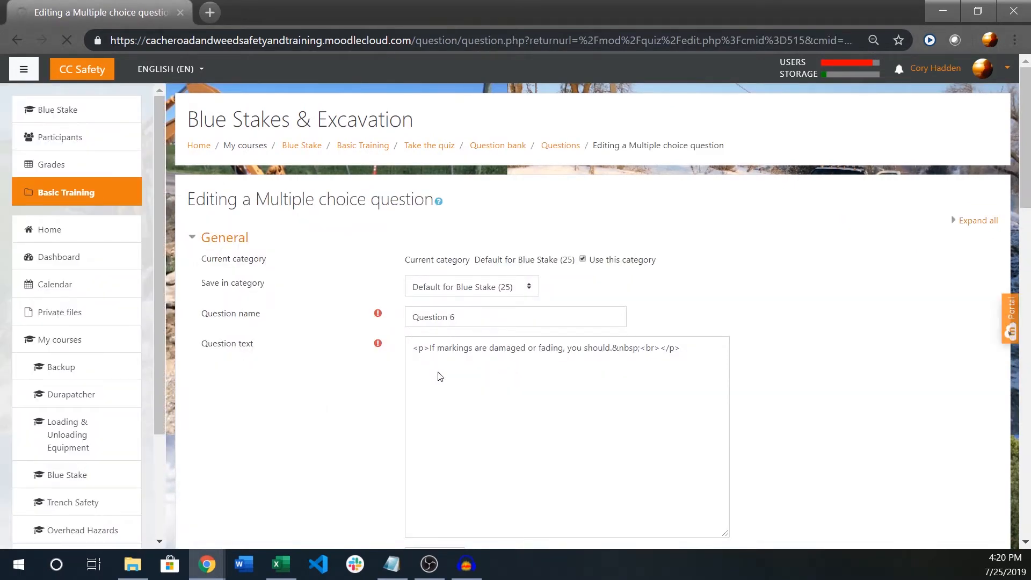
pyautogui.scroll(-15, 363, 400)
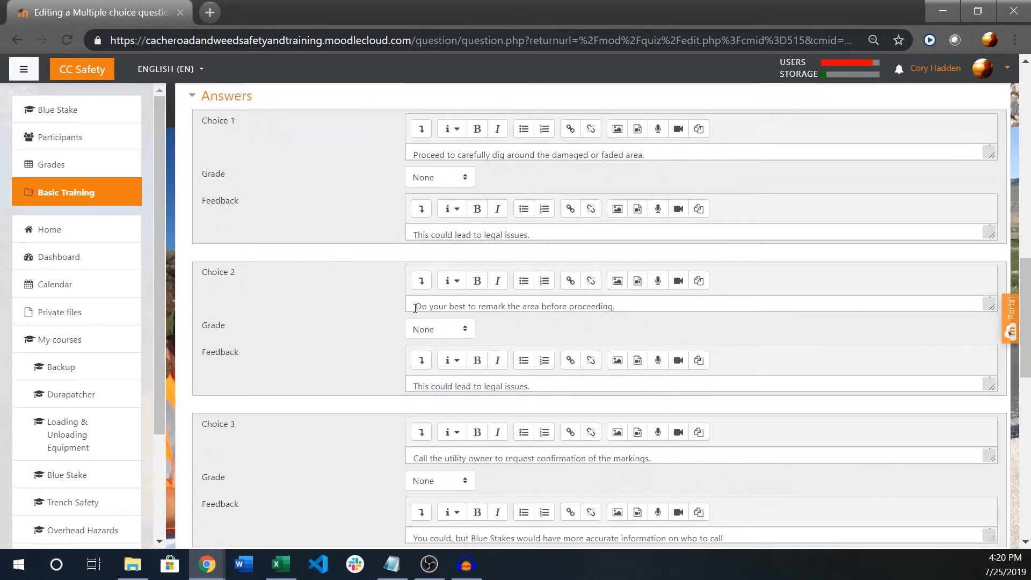
pyautogui.click(415, 308)
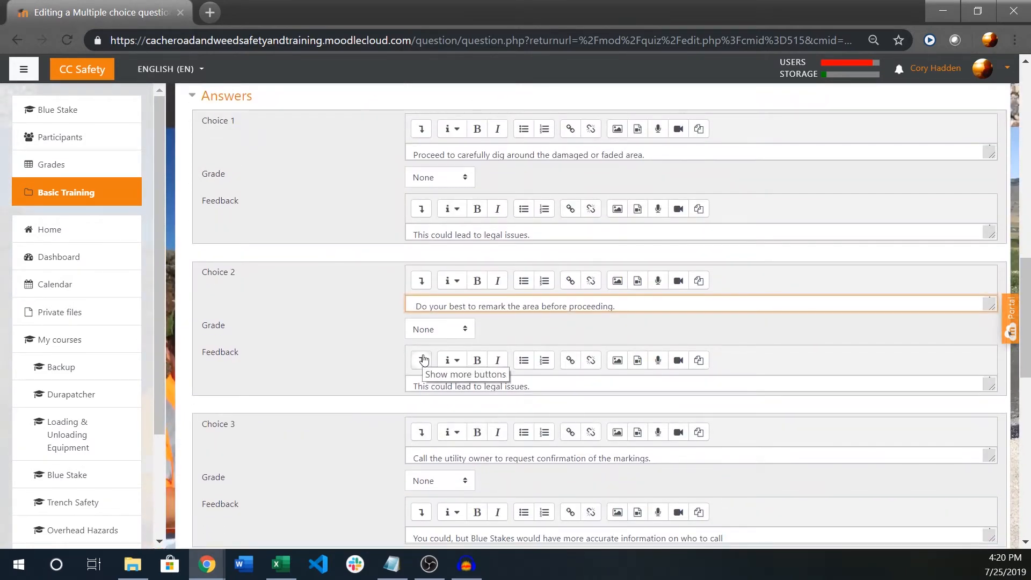
pyautogui.scroll(-12, 424, 359)
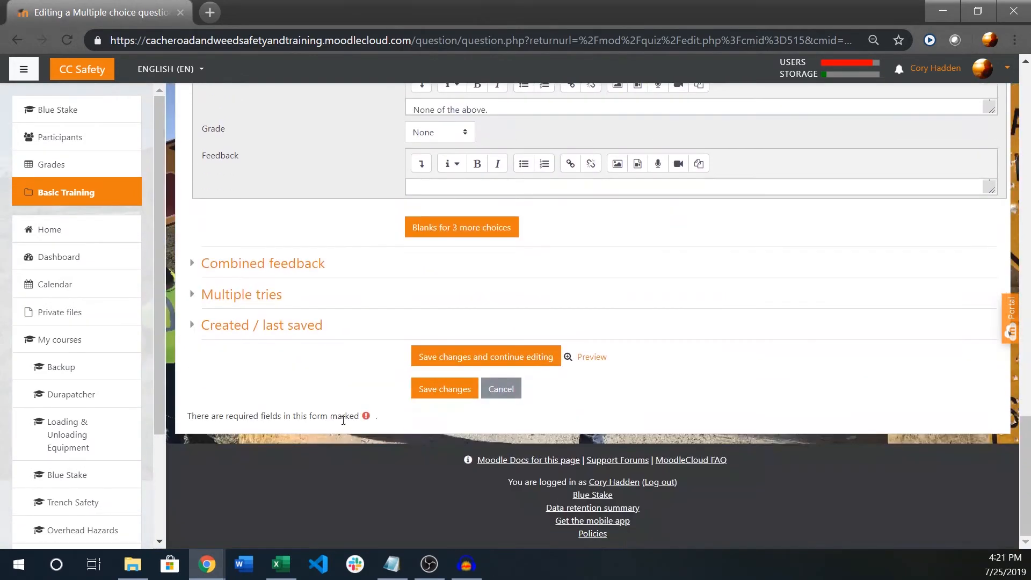
pyautogui.click(450, 386)
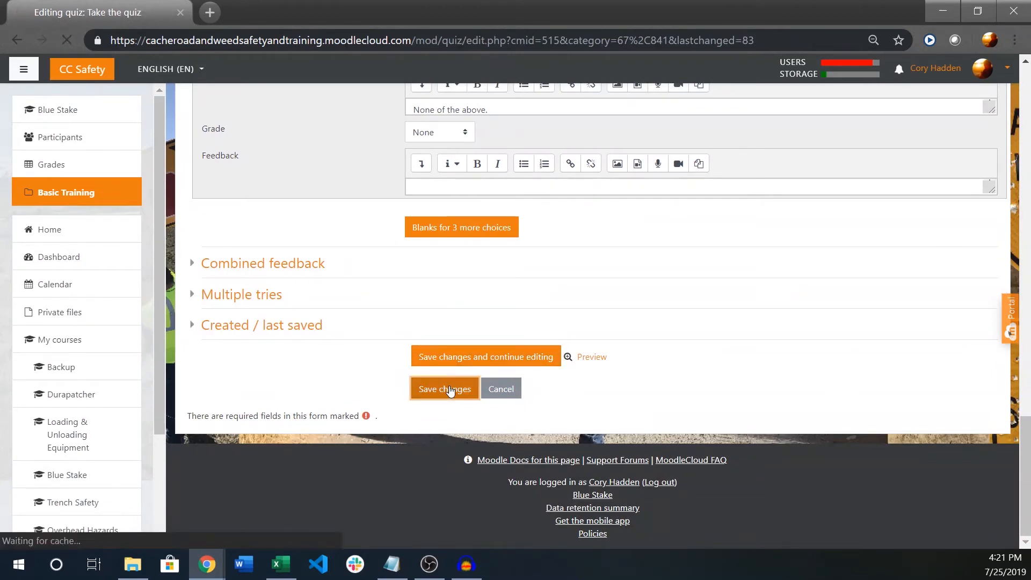
# - Save the quiz's maximum grade as 11.00
pyautogui.scroll(-4, 617, 314)
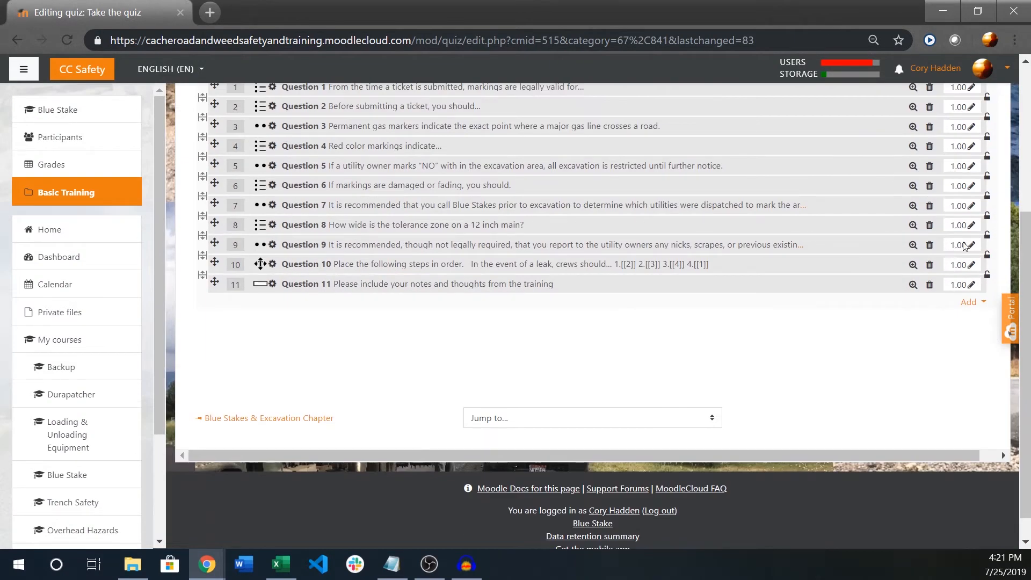
pyautogui.scroll(5, 956, 242)
pyautogui.click(989, 220)
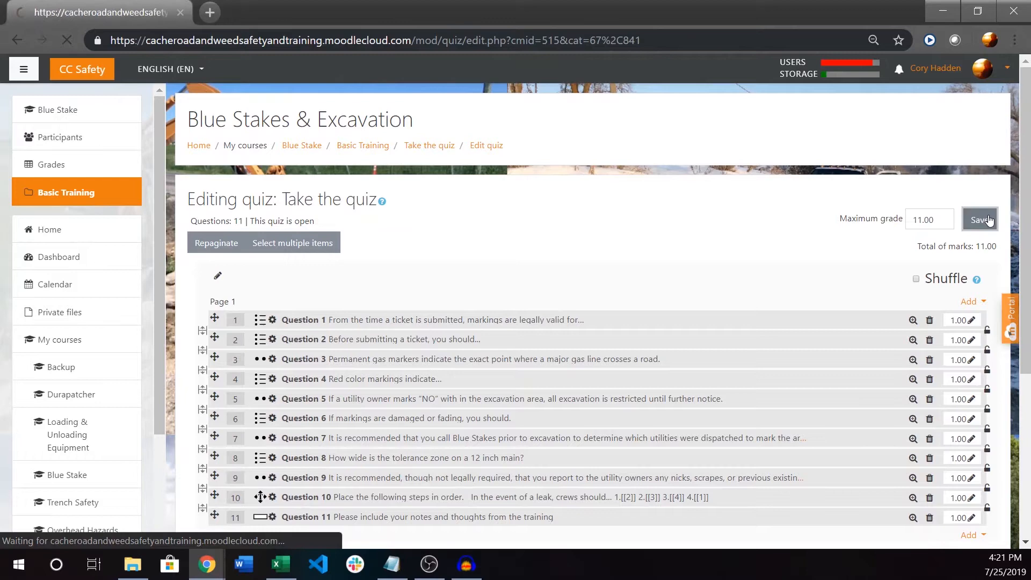
# - Return to the Blue Stake course page and switch to the Student role
pyautogui.click(298, 149)
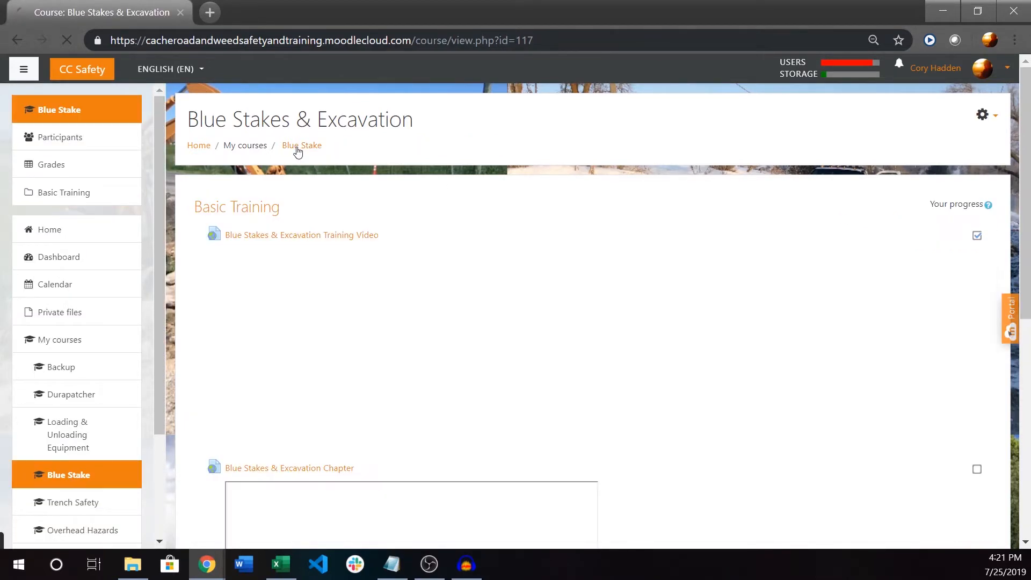
pyautogui.scroll(-7, 791, 305)
pyautogui.scroll(2, 194, 409)
pyautogui.scroll(1, 1011, 332)
pyautogui.click(983, 68)
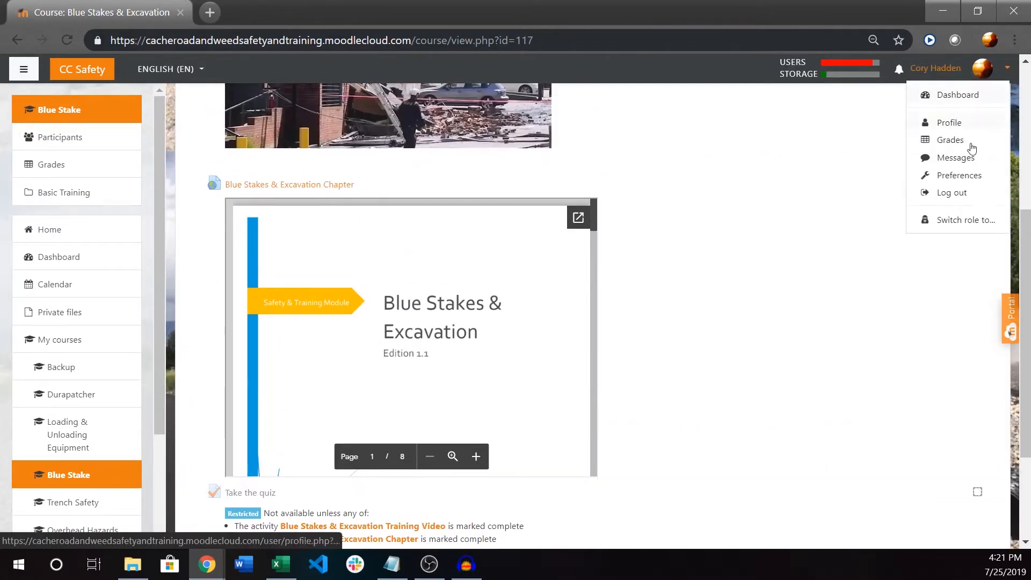
pyautogui.click(962, 220)
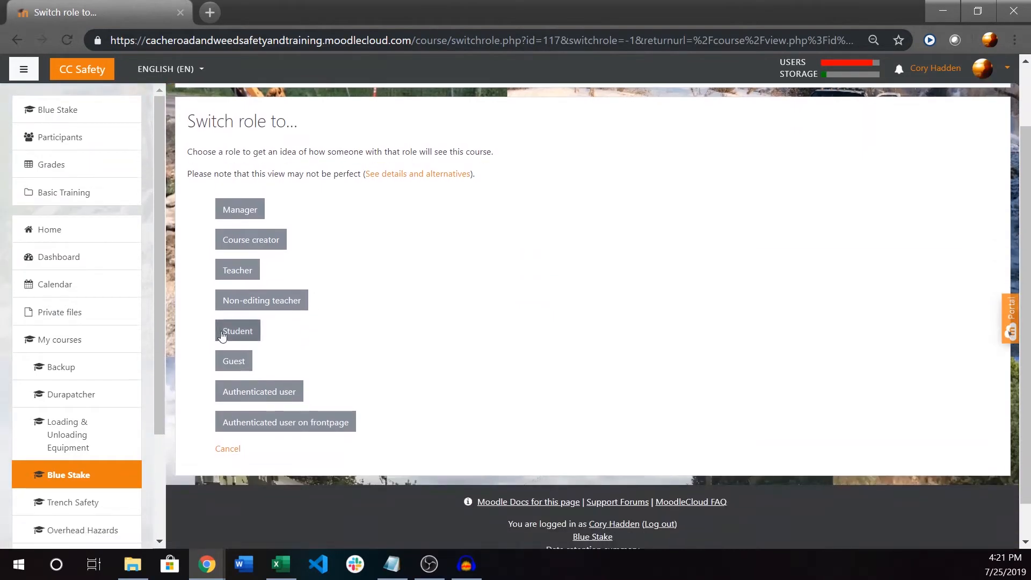
pyautogui.click(226, 332)
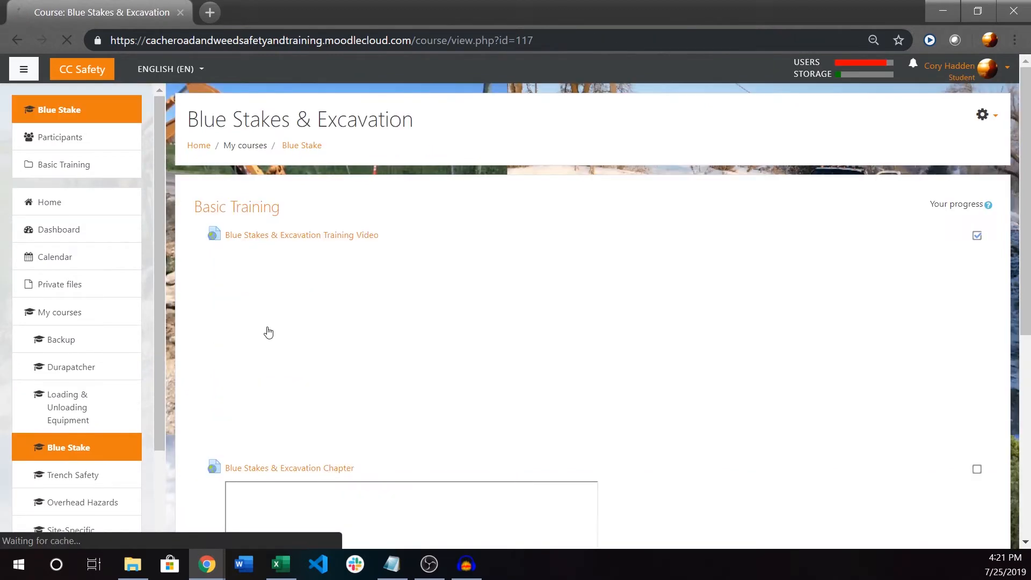
# - Open the "Take the quiz" activity as a student and start a new attempt
pyautogui.scroll(-7, 454, 340)
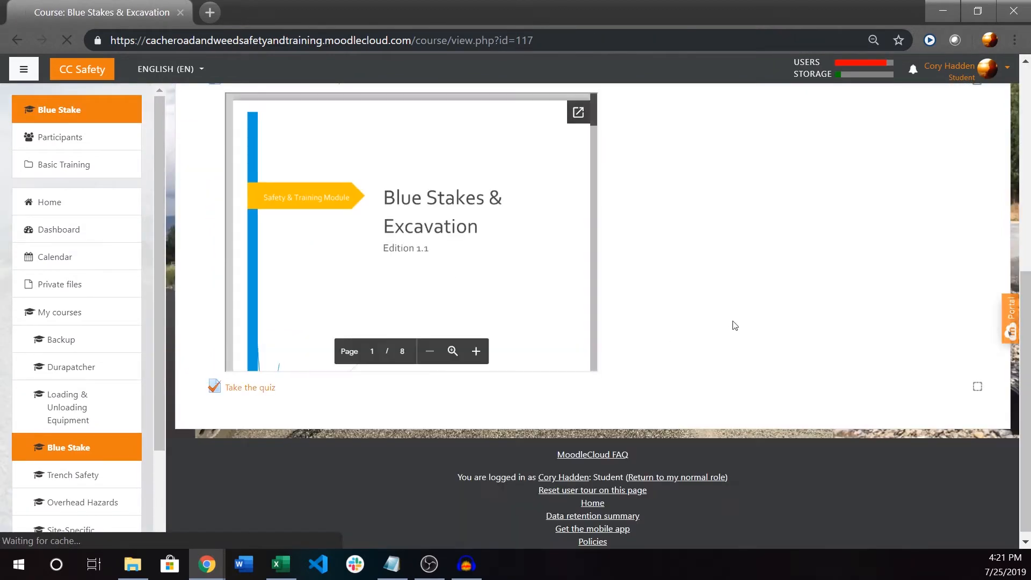
pyautogui.click(251, 387)
pyautogui.click(601, 277)
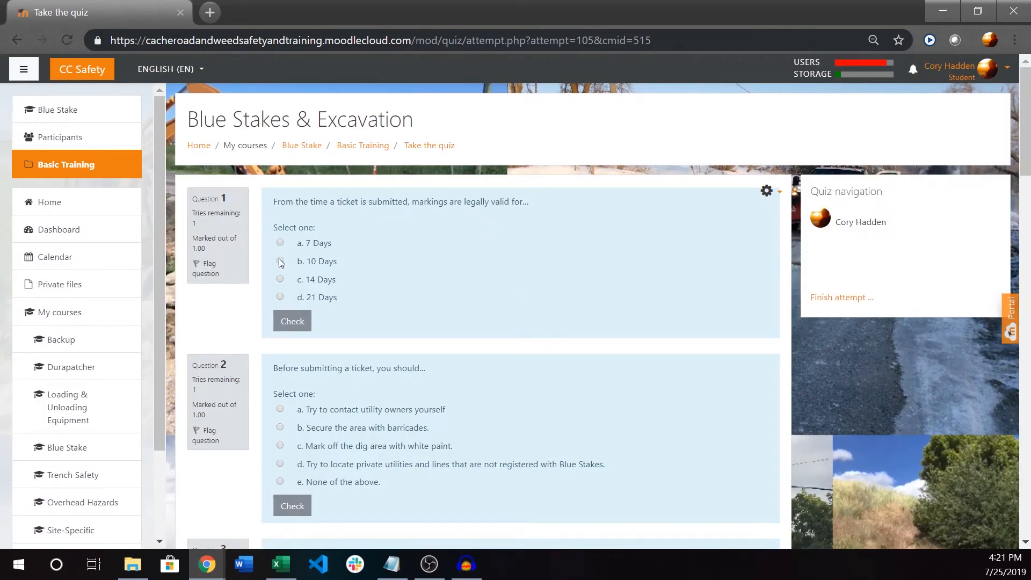
# - Answer question 1 with "7 Days" and check the answer
pyautogui.click(280, 243)
pyautogui.scroll(-3, 344, 301)
pyautogui.click(304, 164)
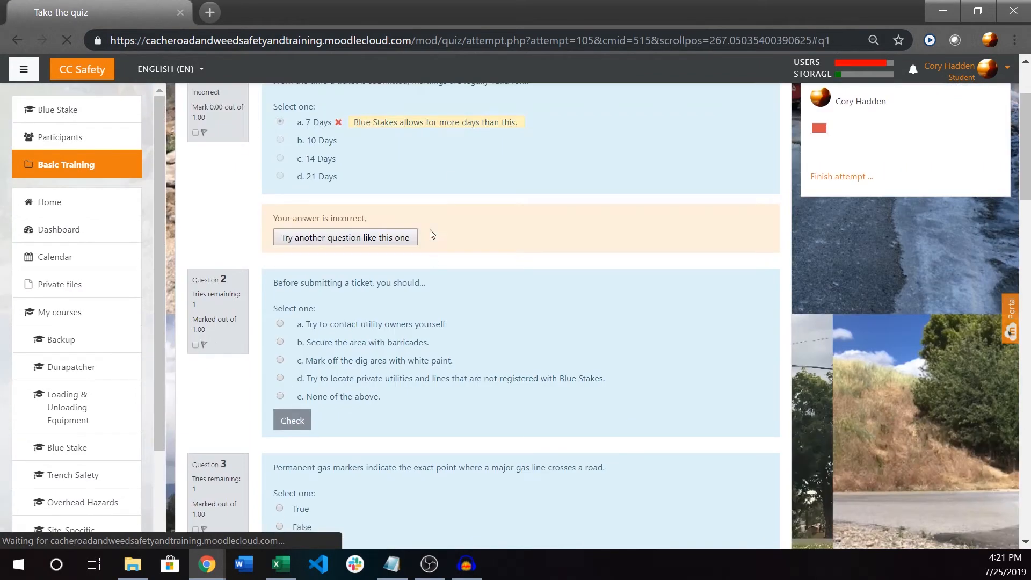
# - Answer question 3 on permanent gas markers with False and question 4 on red markings with "None of the Above"
pyautogui.scroll(-2, 323, 316)
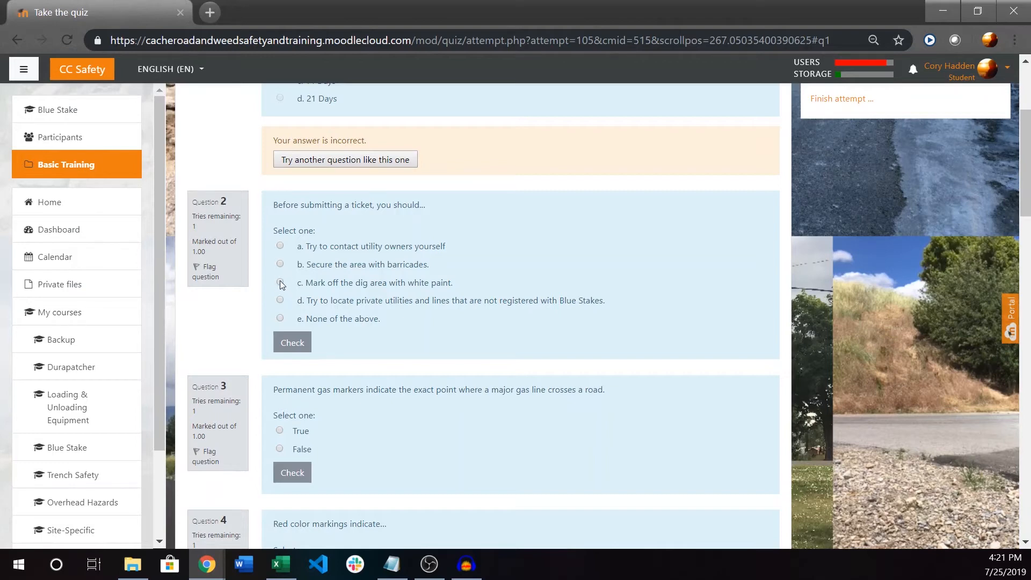
pyautogui.scroll(-4, 288, 285)
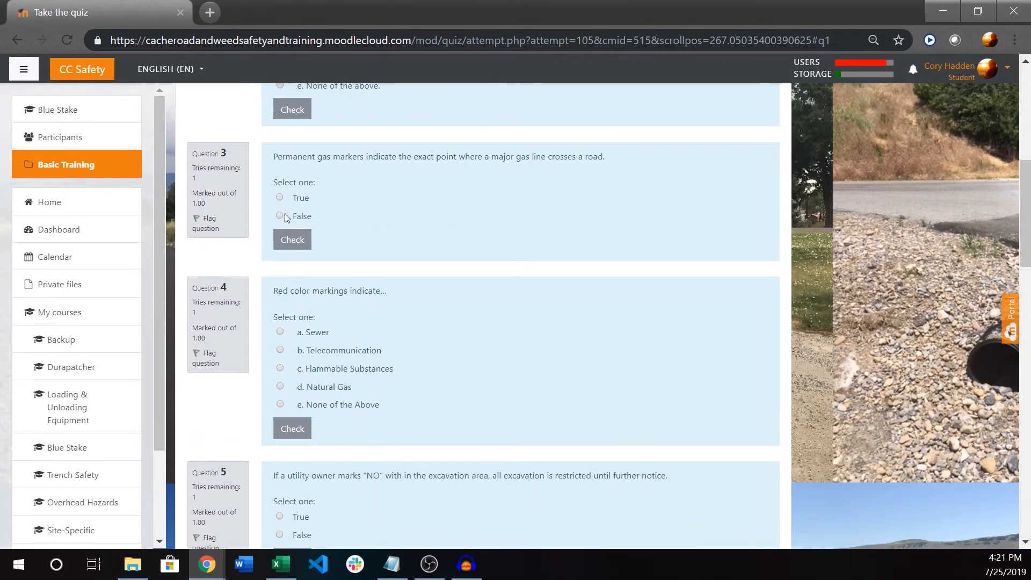
pyautogui.scroll(-1, 286, 333)
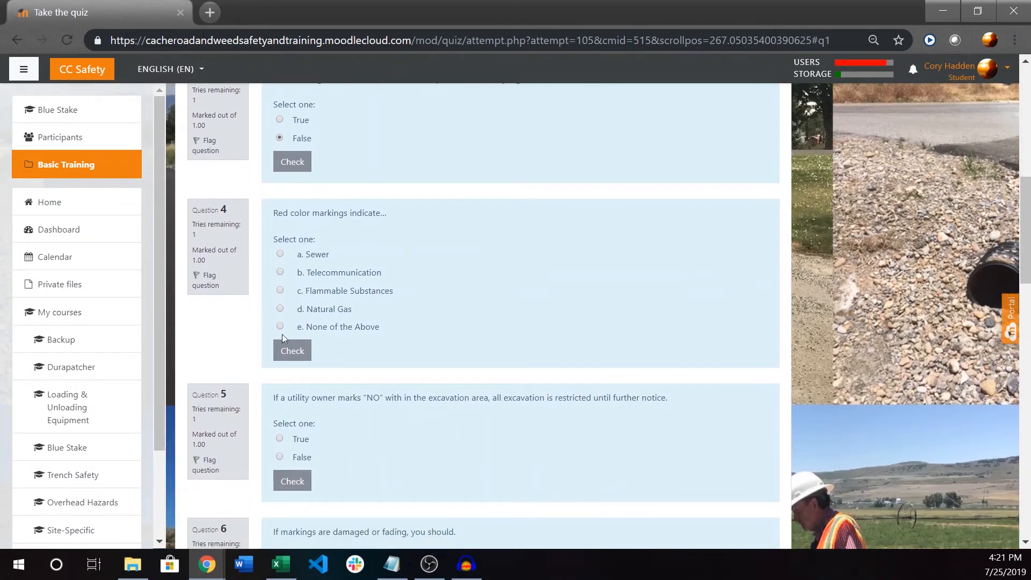
pyautogui.click(280, 326)
# - Answer question 5 with False and question 6 with "Call 811 and request a remarking."
pyautogui.scroll(-2, 398, 315)
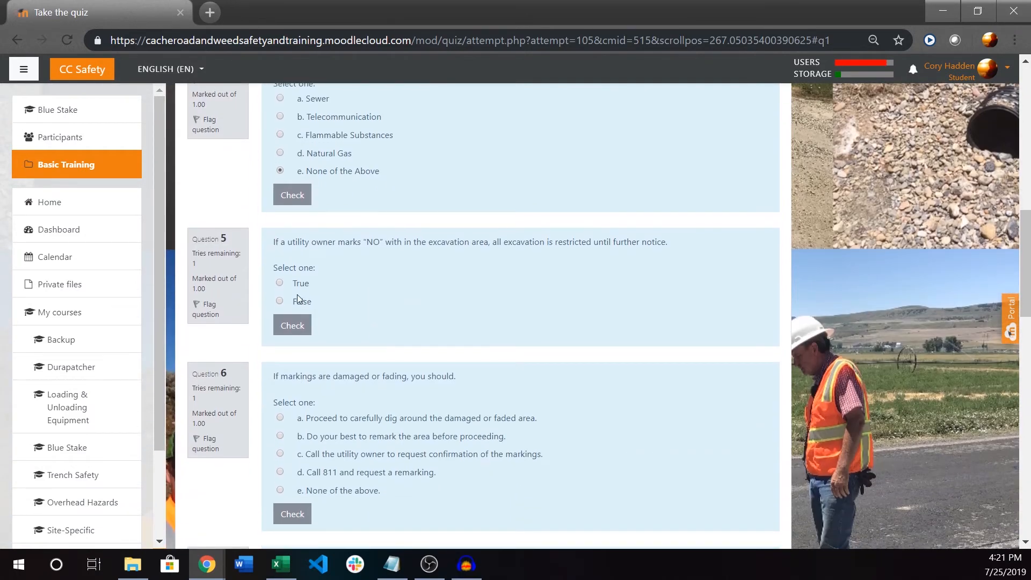
pyautogui.scroll(-2, 316, 363)
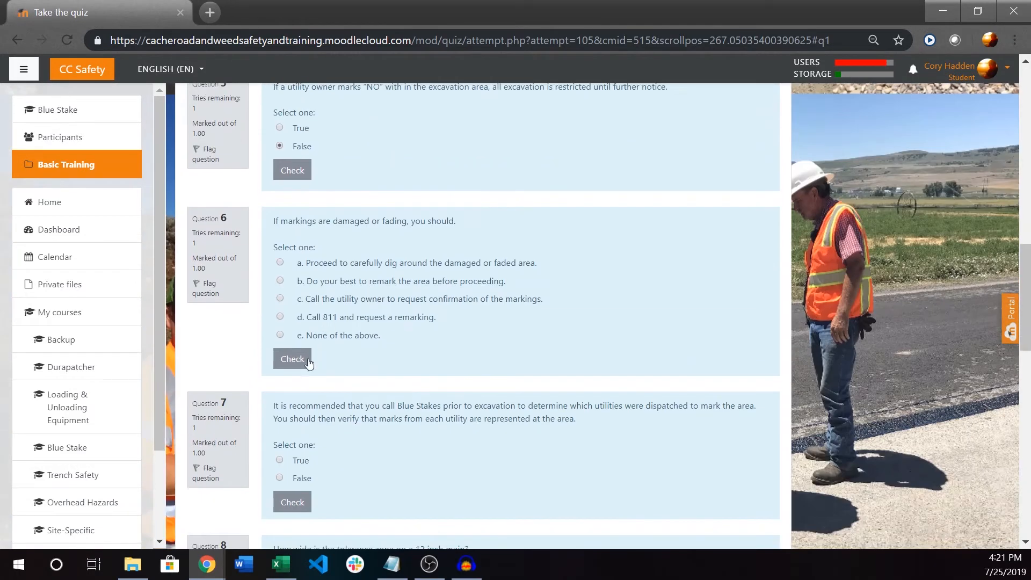
pyautogui.click(280, 317)
# - Answer question 7 with True, question 8 with "60 Inches" and question 9 with False
pyautogui.scroll(-3, 306, 339)
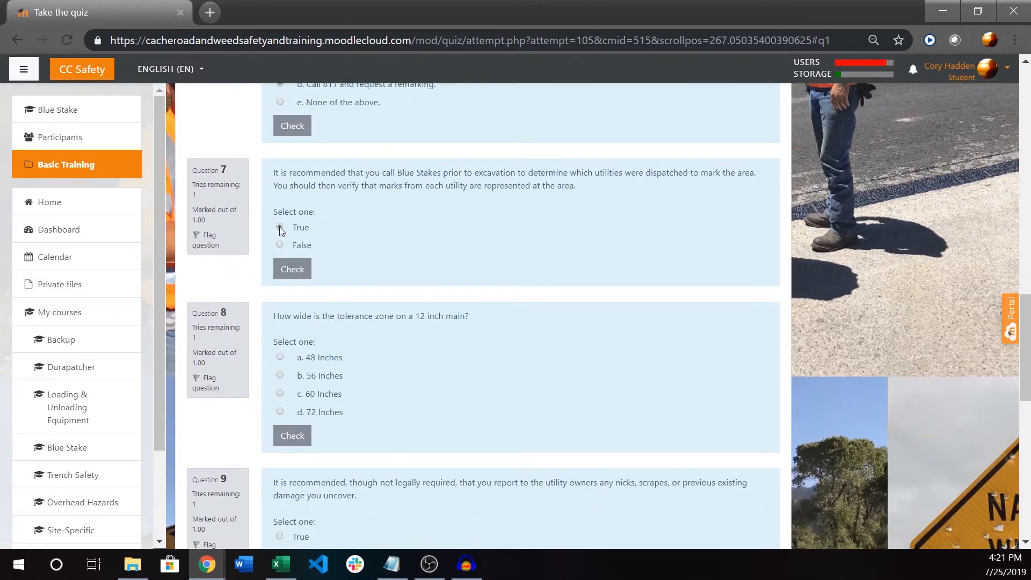
pyautogui.scroll(-3, 292, 267)
pyautogui.scroll(1, 288, 240)
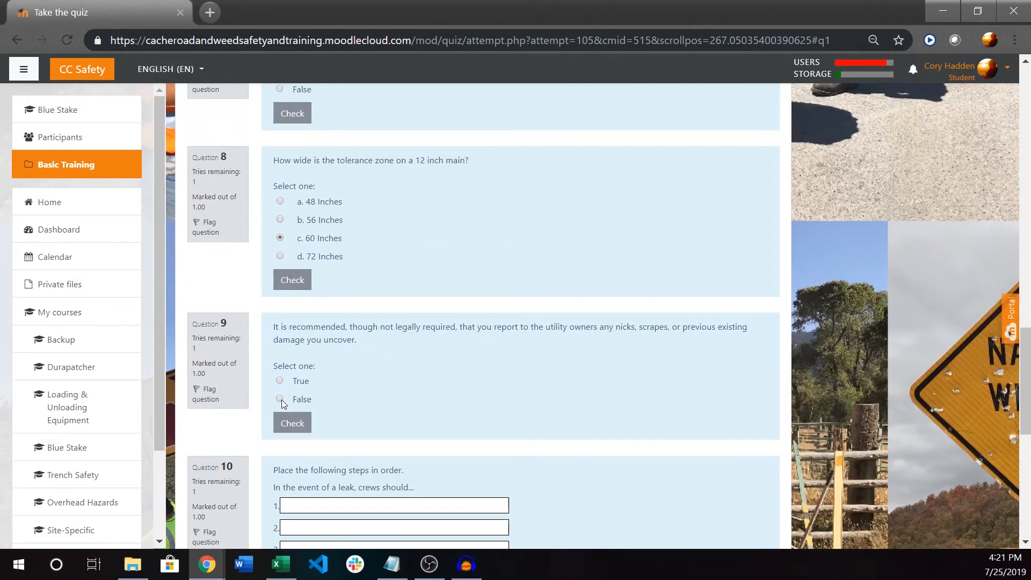
# - Order the leak steps in question 10: relocate everyone, contact 911, contact the utility owners or 811, contact their supervisor
pyautogui.scroll(-4, 420, 365)
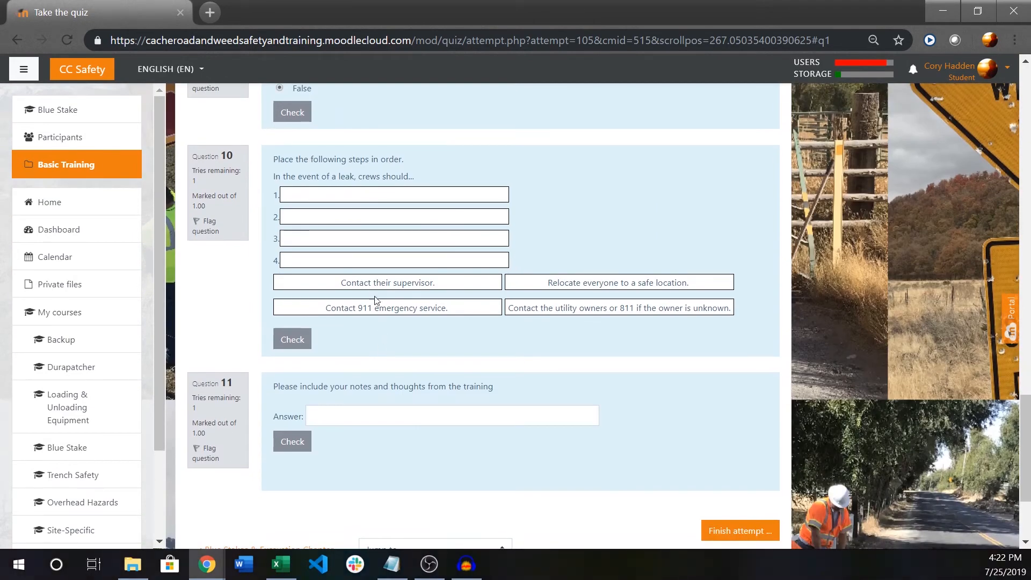
pyautogui.moveTo(386, 267); pyautogui.dragTo(386, 262)
pyautogui.moveTo(391, 306); pyautogui.dragTo(392, 217)
pyautogui.moveTo(582, 275); pyautogui.dragTo(384, 194)
pyautogui.moveTo(558, 305); pyautogui.dragTo(336, 241)
pyautogui.scroll(-2, 353, 405)
pyautogui.scroll(2, 349, 408)
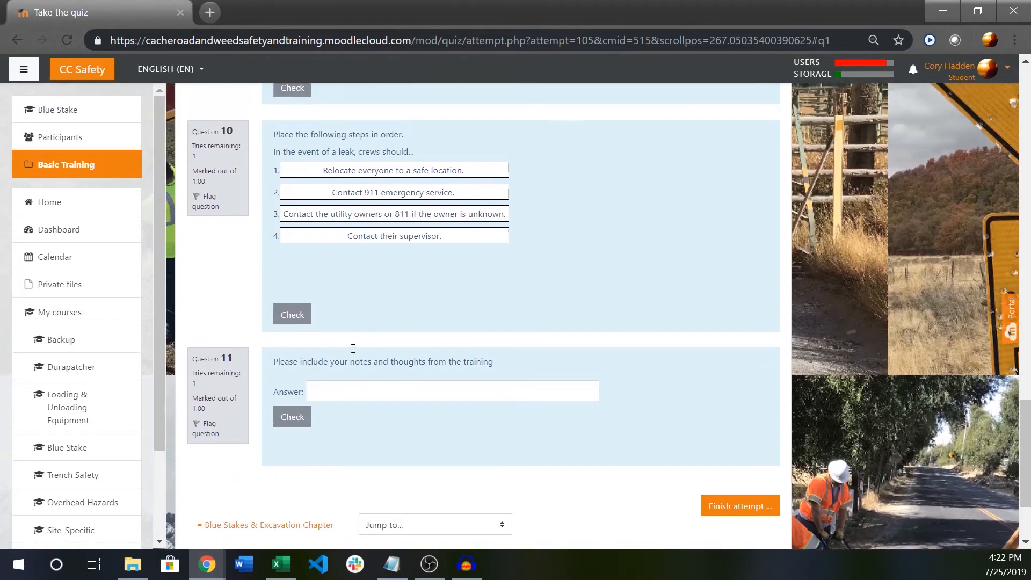
# - Answer question 11 with "I think we need to be better about remarking damaged painted areas." and check the answer
pyautogui.scroll(-3, 344, 413)
pyautogui.click(371, 269)
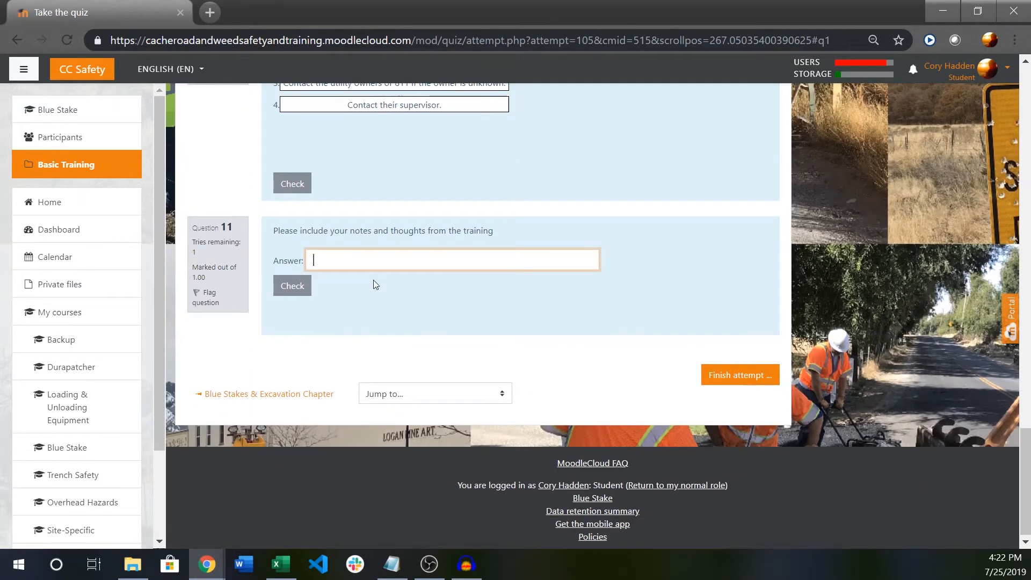
pyautogui.write('I Think we need to')
pyautogui.press('Left')
pyautogui.press('BackSpace')
pyautogui.write('t')
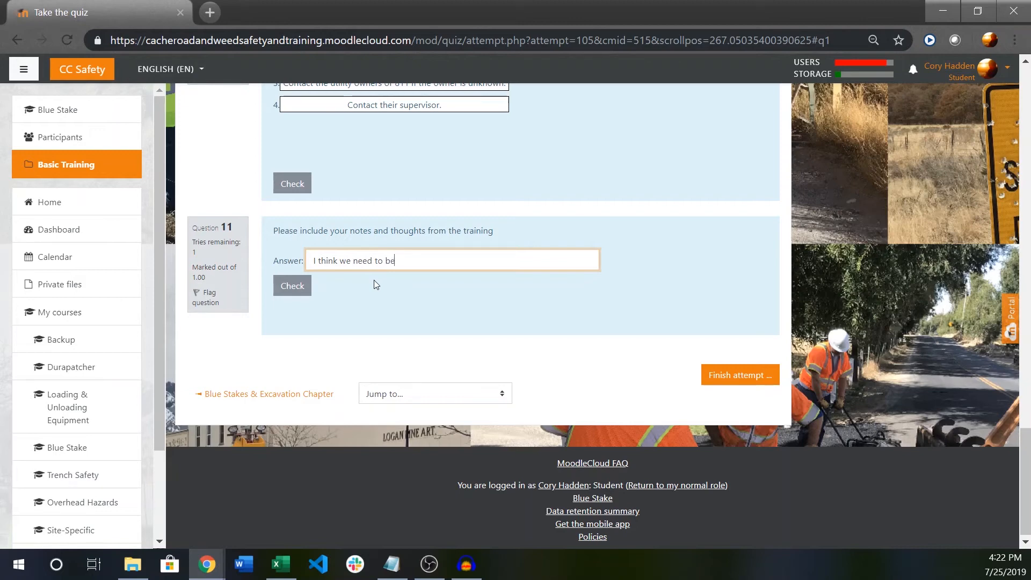
pyautogui.write('etter about remarking damaged')
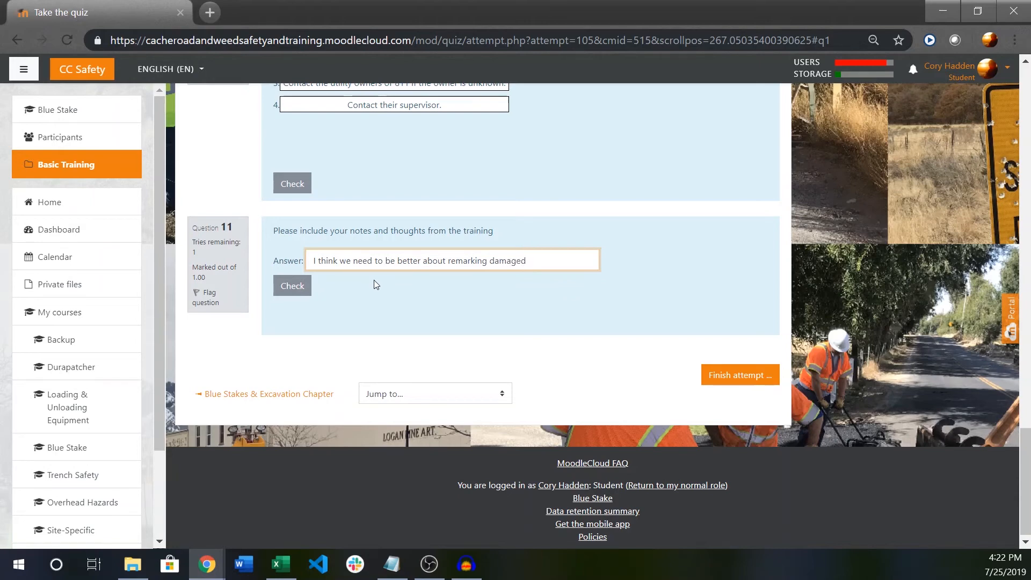
pyautogui.write(' painted areas.')
pyautogui.click(299, 286)
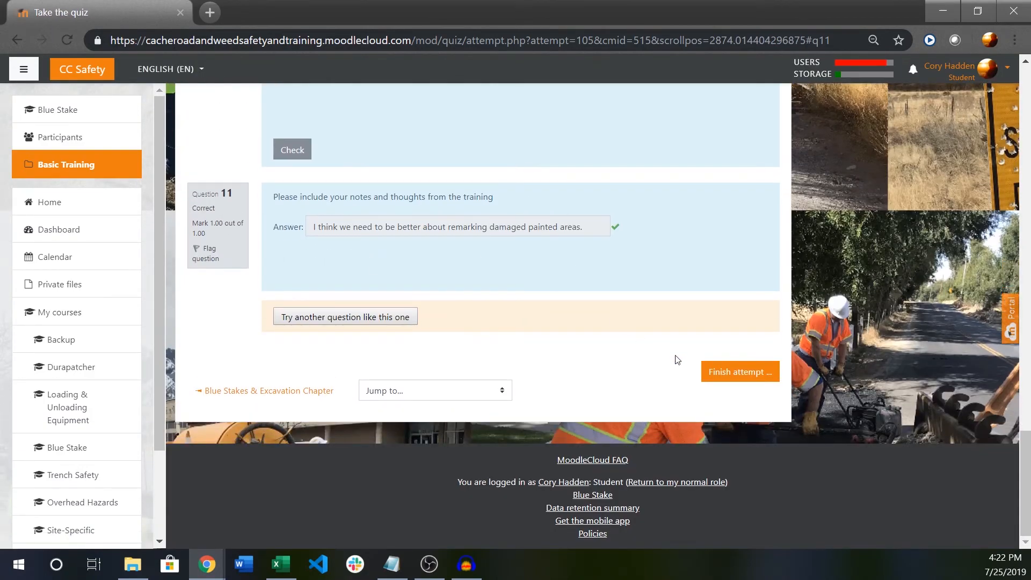
# - Finish the quiz attempt and submit all answers
pyautogui.click(737, 372)
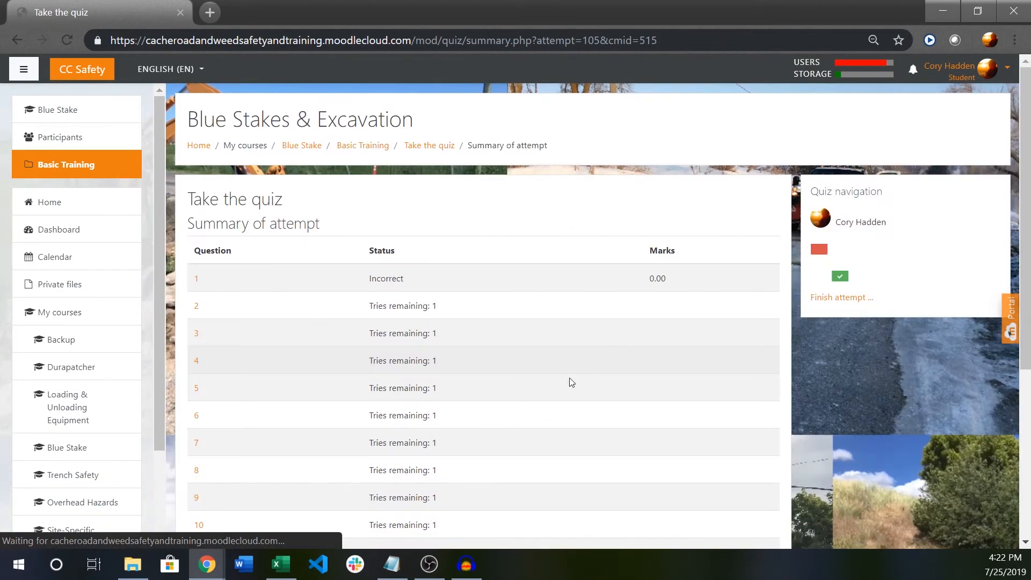
pyautogui.scroll(-5, 537, 381)
pyautogui.click(502, 364)
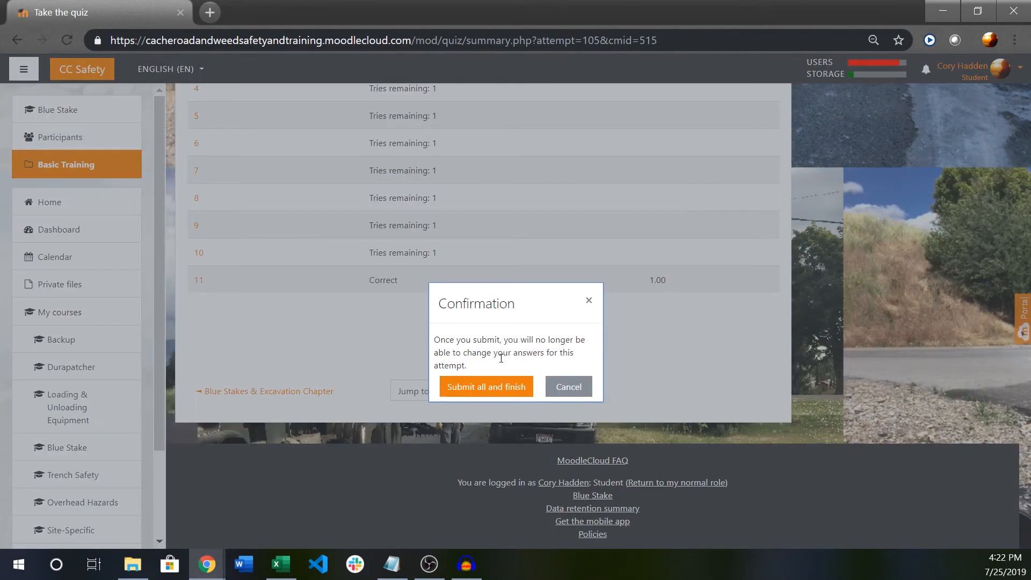
pyautogui.click(502, 389)
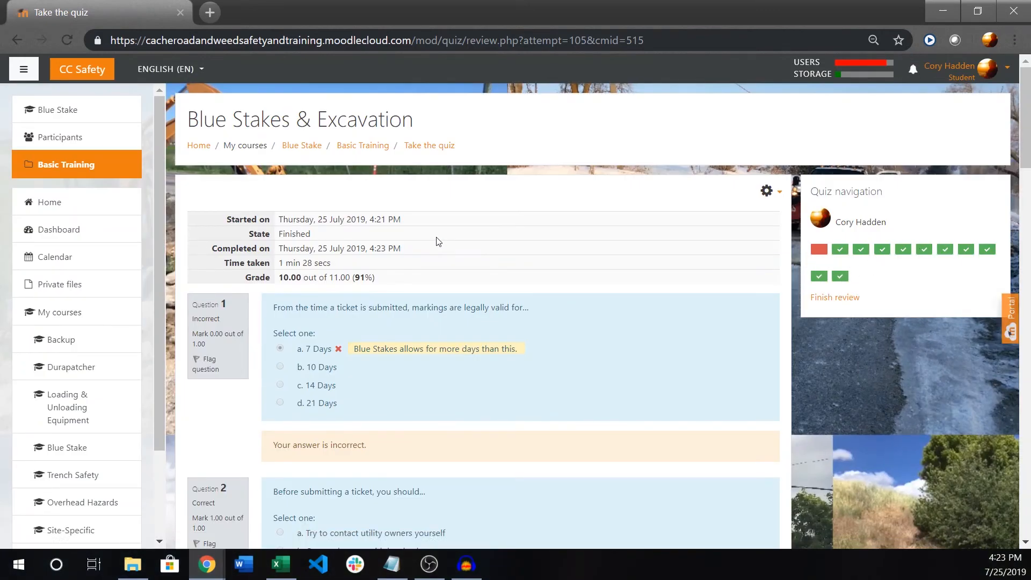
# - Review the attempt's grade and the feedback on each question through question 11, and finish the review
pyautogui.moveTo(339, 279); pyautogui.dragTo(350, 279)
pyautogui.click(490, 285)
pyautogui.scroll(-14, 462, 287)
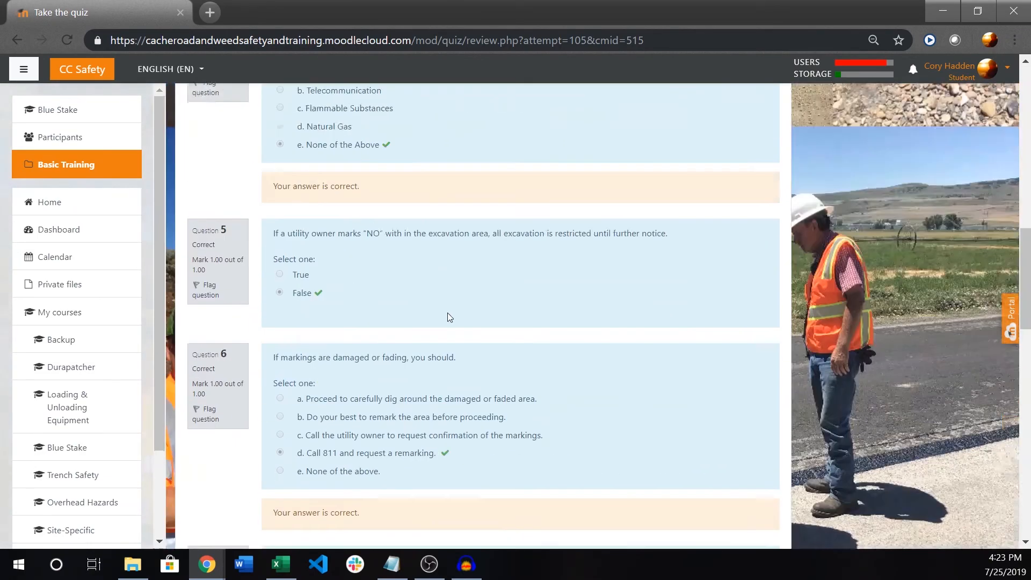
pyautogui.scroll(-15, 428, 346)
pyautogui.scroll(2, 767, 391)
pyautogui.scroll(-2, 760, 409)
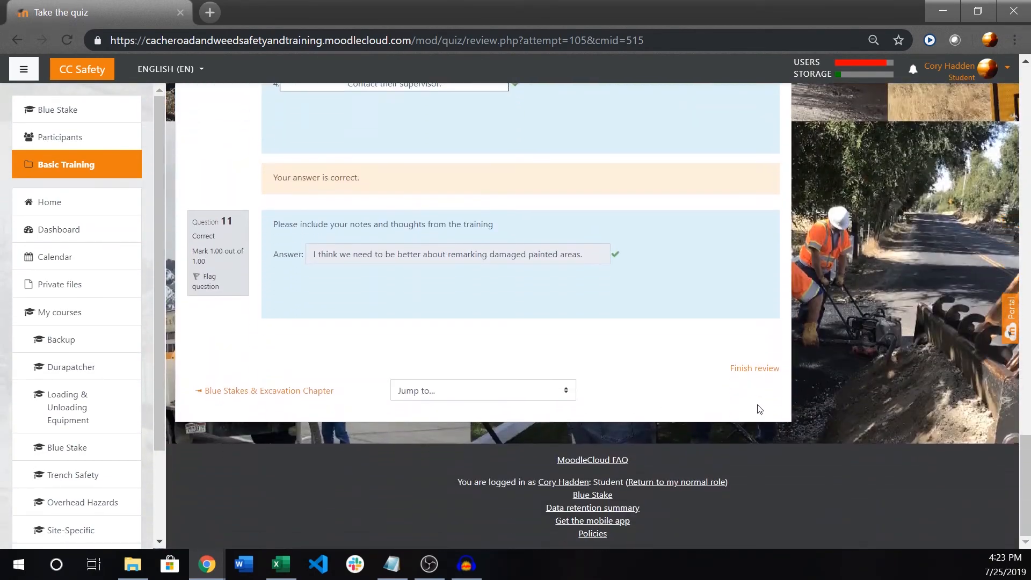
pyautogui.click(754, 369)
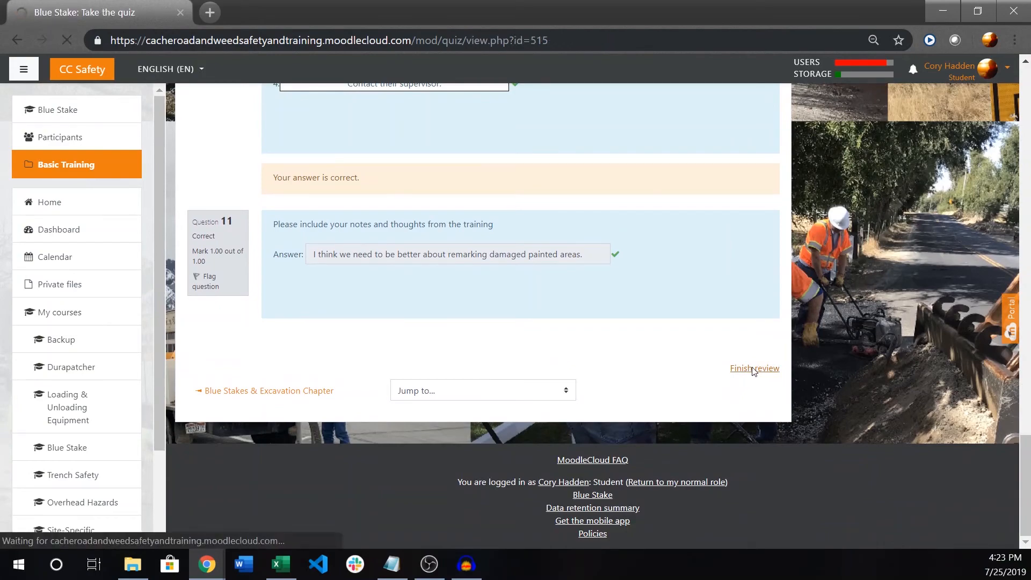
# - Go to the Dashboard and open the Blue Stakes & Excavation course from the course overview
pyautogui.click(62, 230)
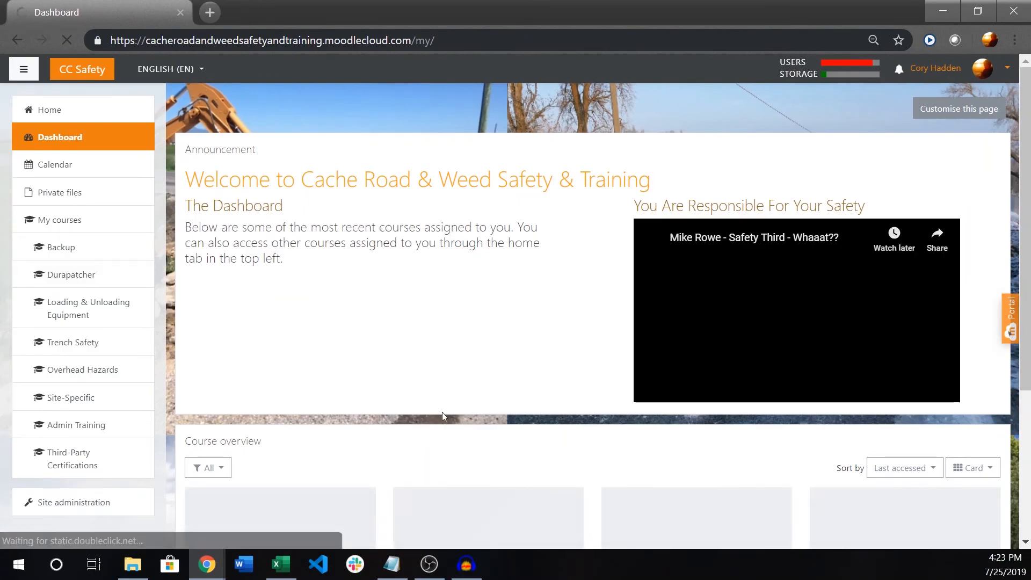
pyautogui.scroll(-5, 443, 412)
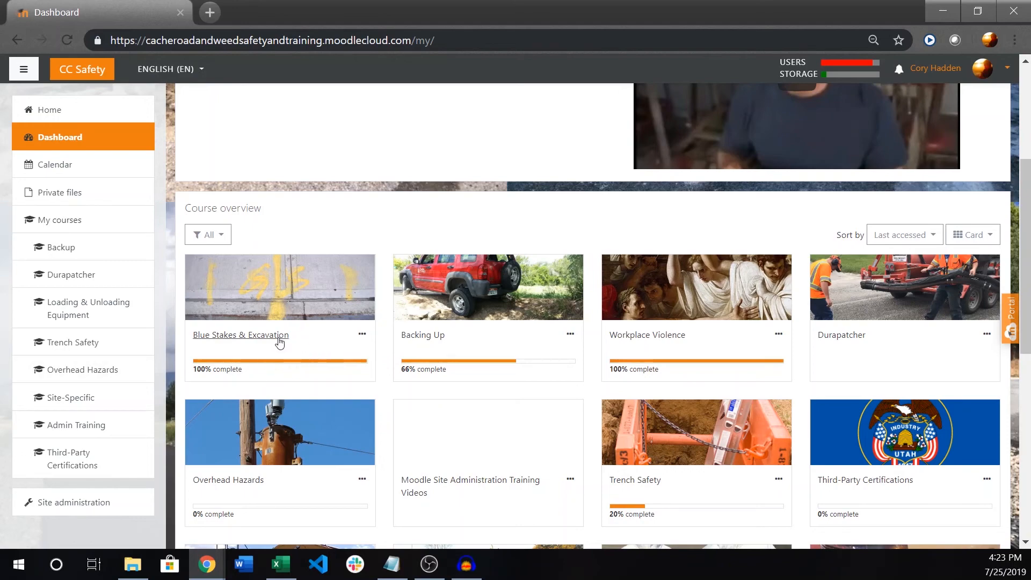
pyautogui.click(281, 341)
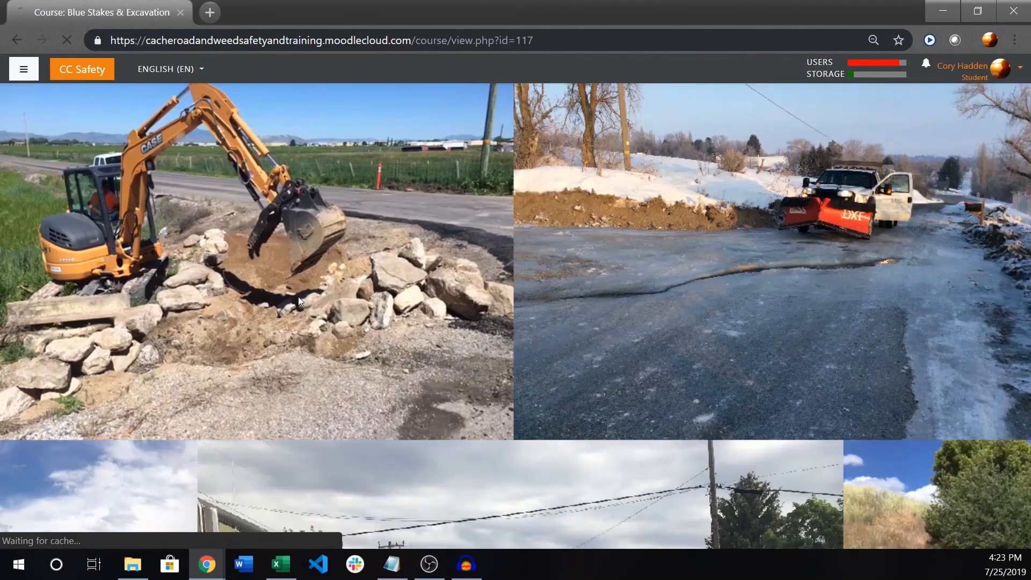
# - Examine the Basic Training section of the course, checking the completion boxes of the training video, chapter and quiz
pyautogui.scroll(-7, 702, 345)
pyautogui.scroll(4, 701, 364)
pyautogui.scroll(-4, 647, 399)
pyautogui.scroll(6, 373, 378)
pyautogui.scroll(2, 373, 378)
pyautogui.scroll(-6, 272, 429)
pyautogui.scroll(4, 513, 306)
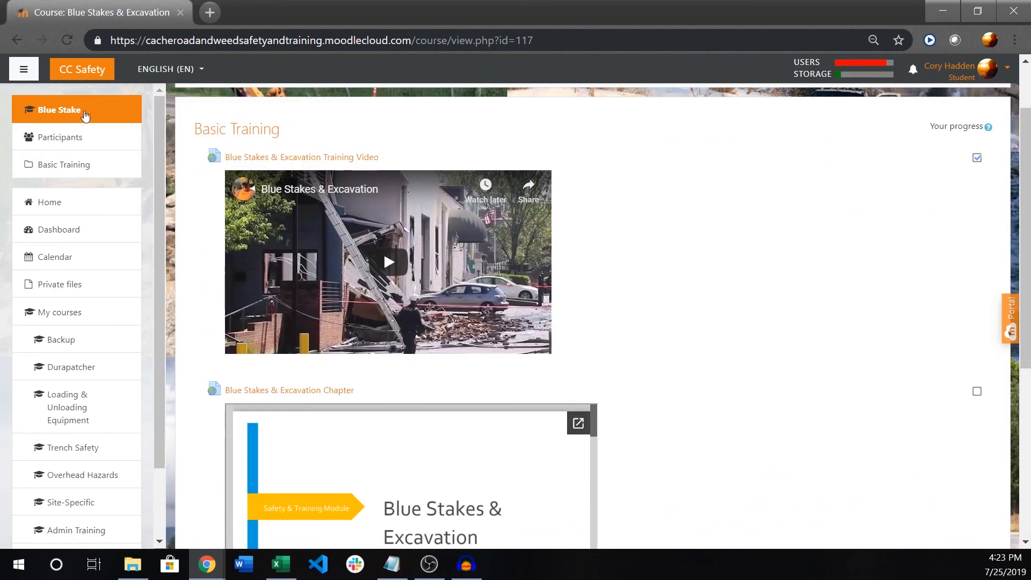
pyautogui.scroll(2, 469, 202)
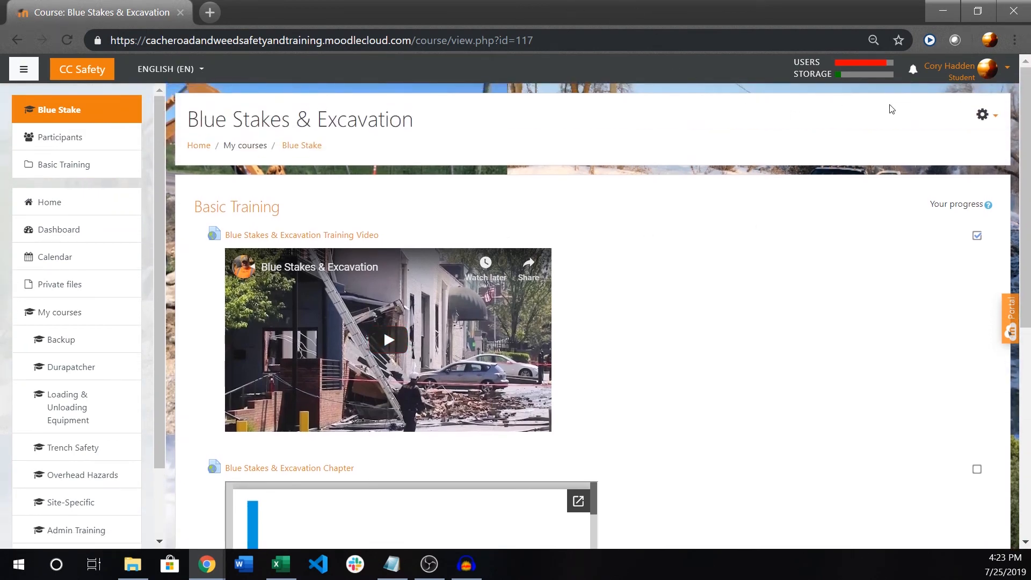
pyautogui.scroll(-2, 210, 125)
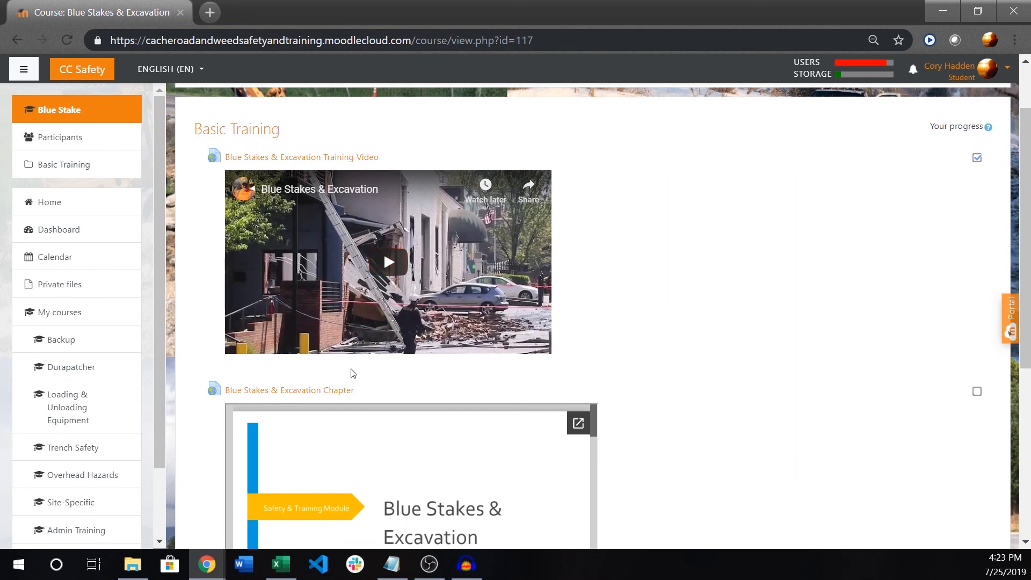
pyautogui.scroll(-4, 353, 372)
pyautogui.scroll(-2, 191, 428)
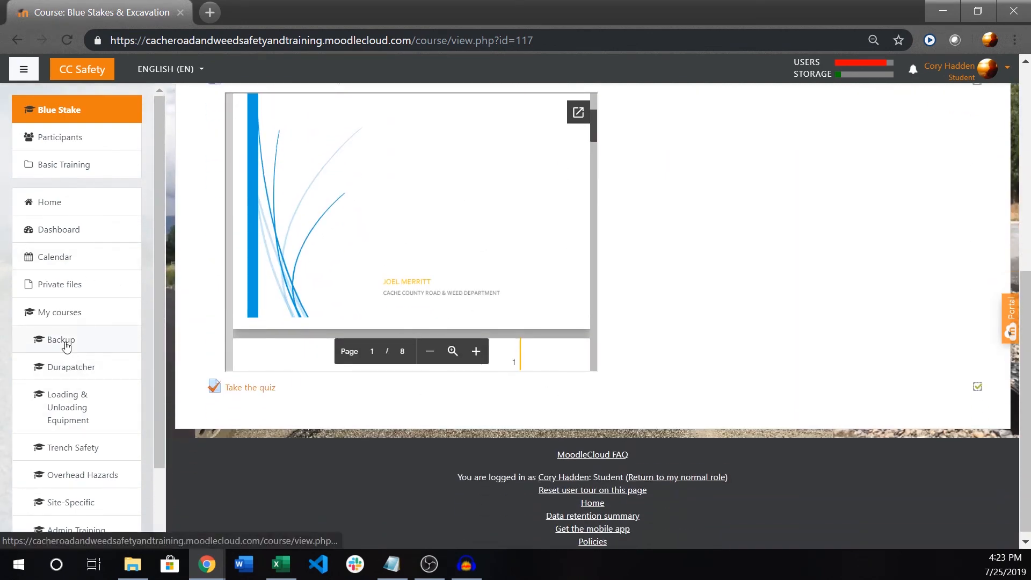
# - Open the Site-Specific course and look through its training documents and completion boxes
pyautogui.scroll(7, 640, 426)
pyautogui.scroll(-2, 92, 430)
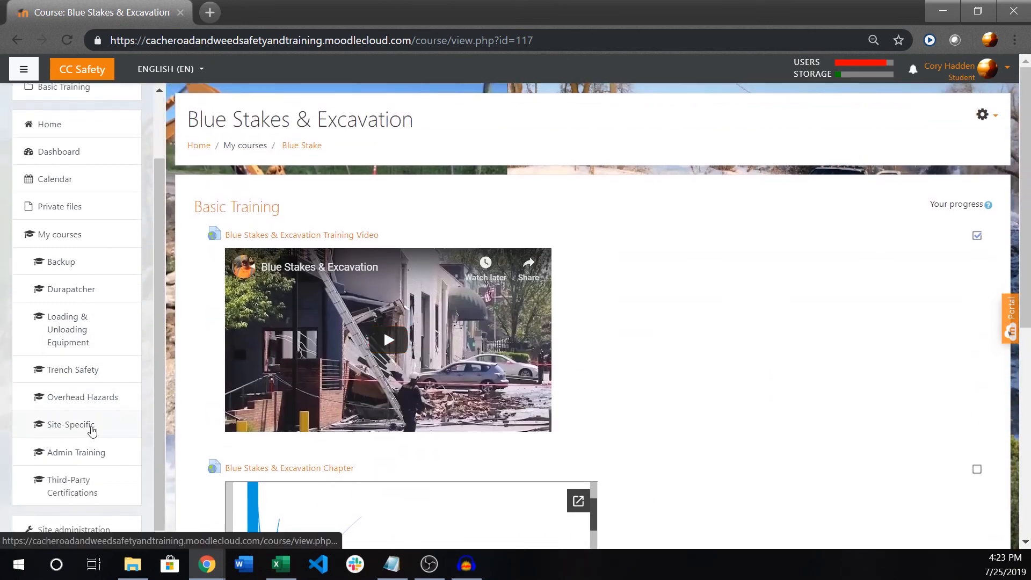
pyautogui.click(76, 424)
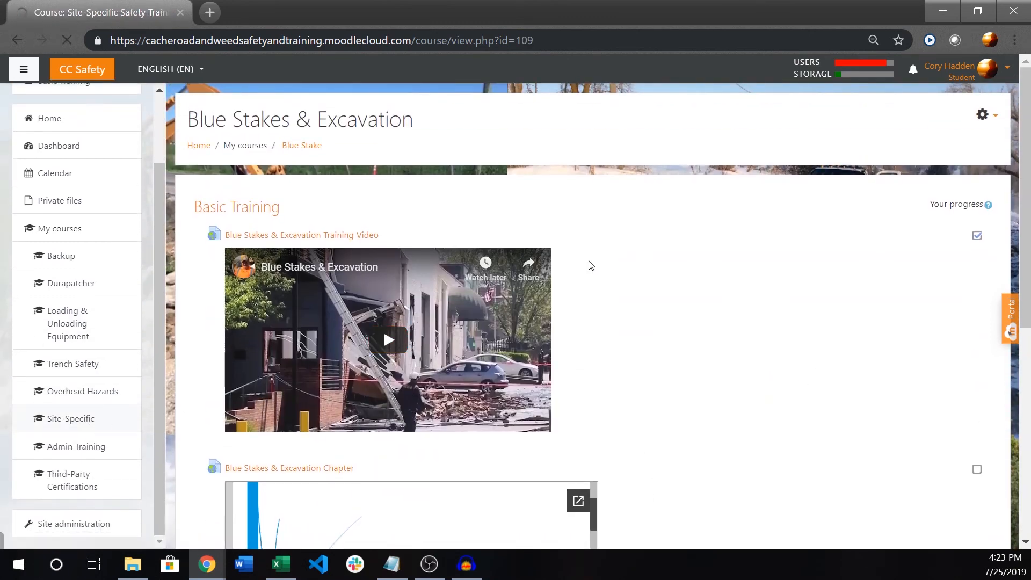
pyautogui.scroll(-2, 401, 340)
pyautogui.scroll(-10, 401, 339)
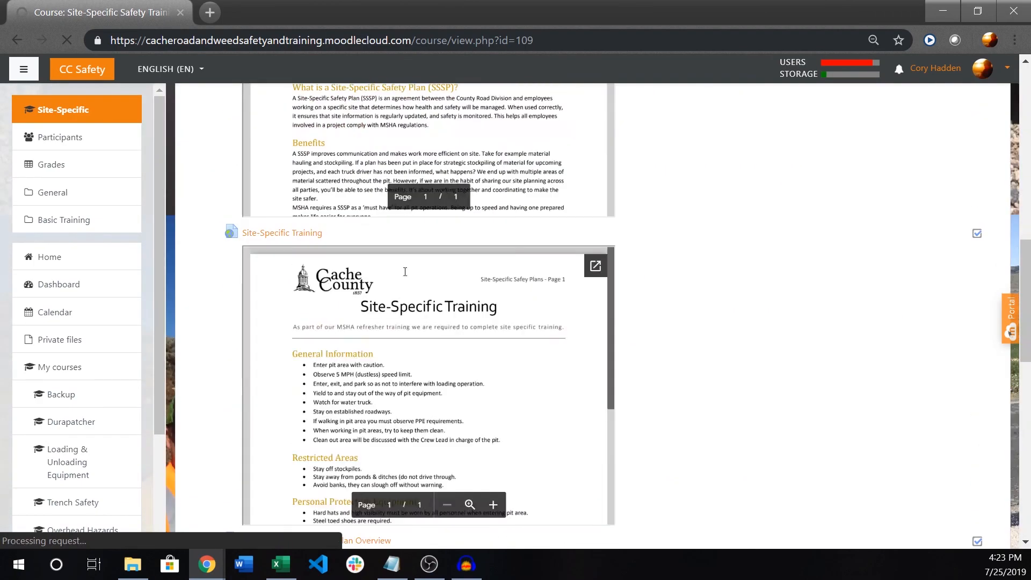